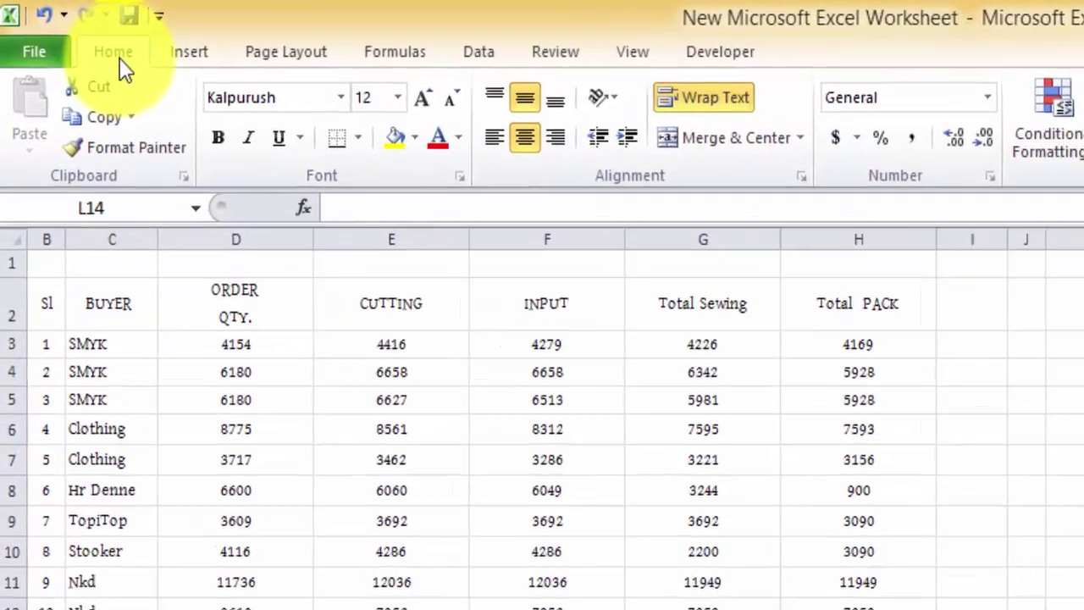
- Browse the ribbon tabs from Insert through Developer, ending back on Home
left_click(183, 53)
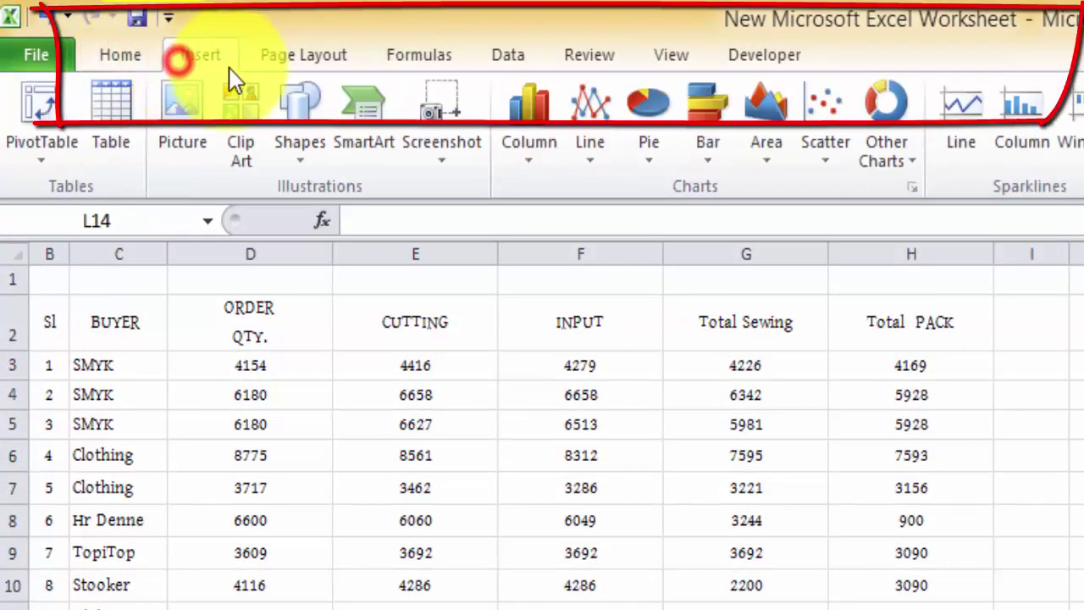
left_click(280, 57)
left_click(419, 59)
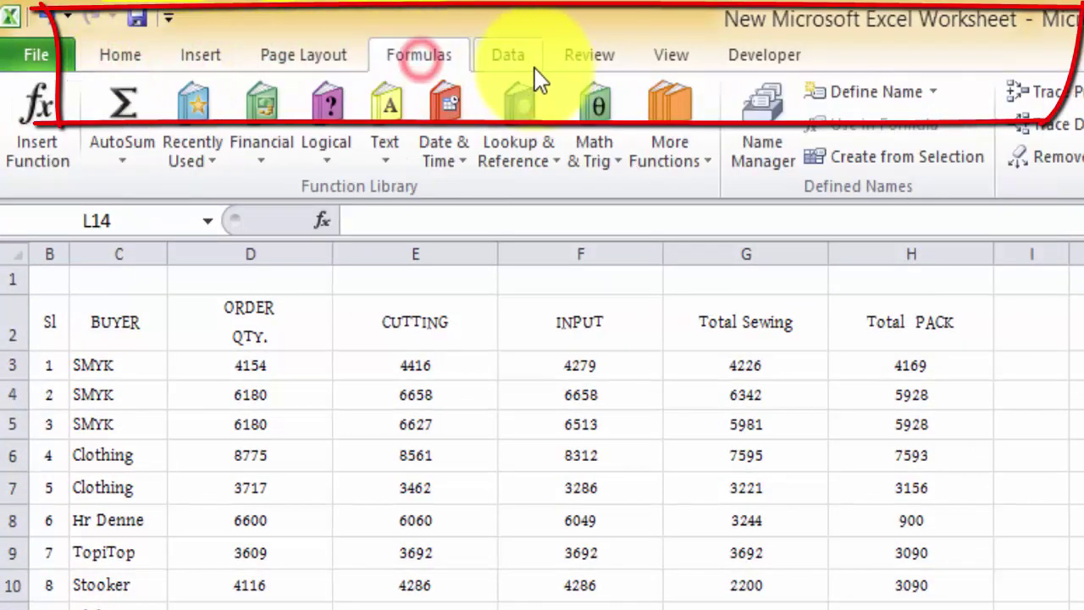
left_click(523, 61)
left_click(579, 64)
left_click(677, 59)
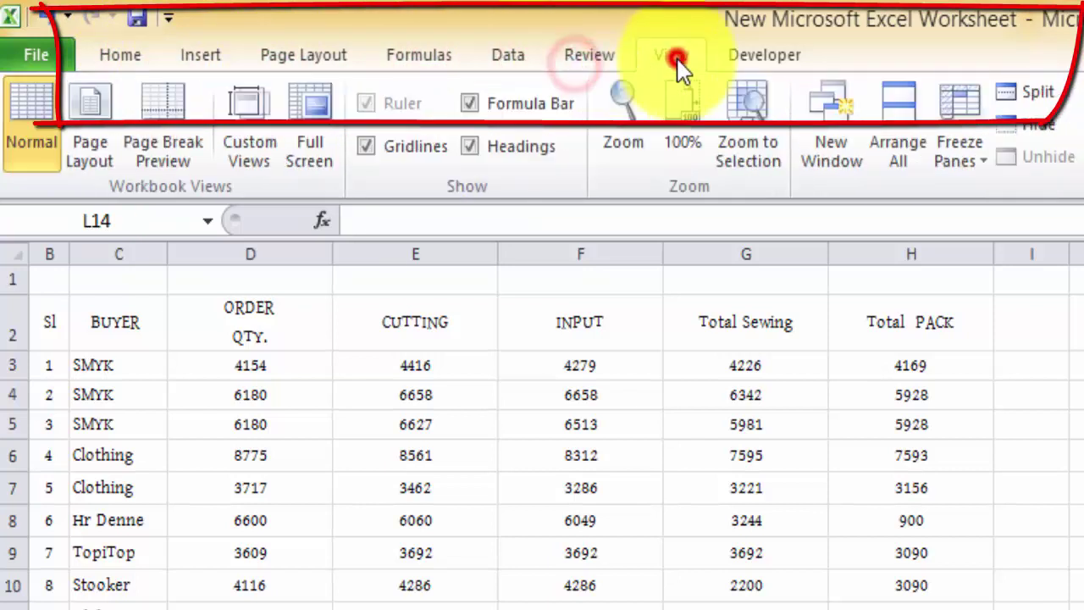
left_click(764, 58)
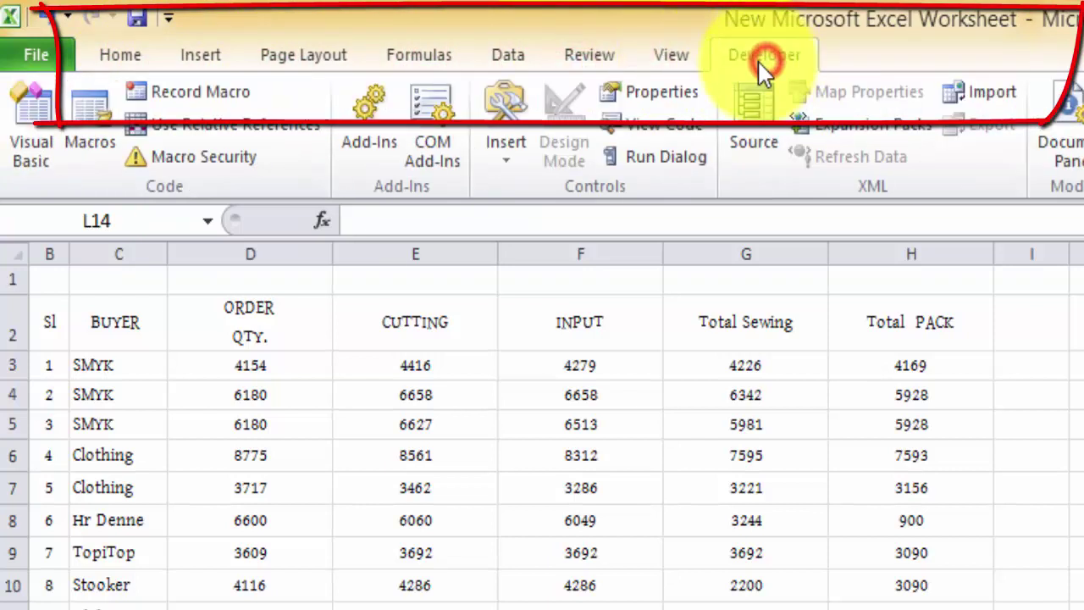
left_click(125, 53)
left_click(197, 60)
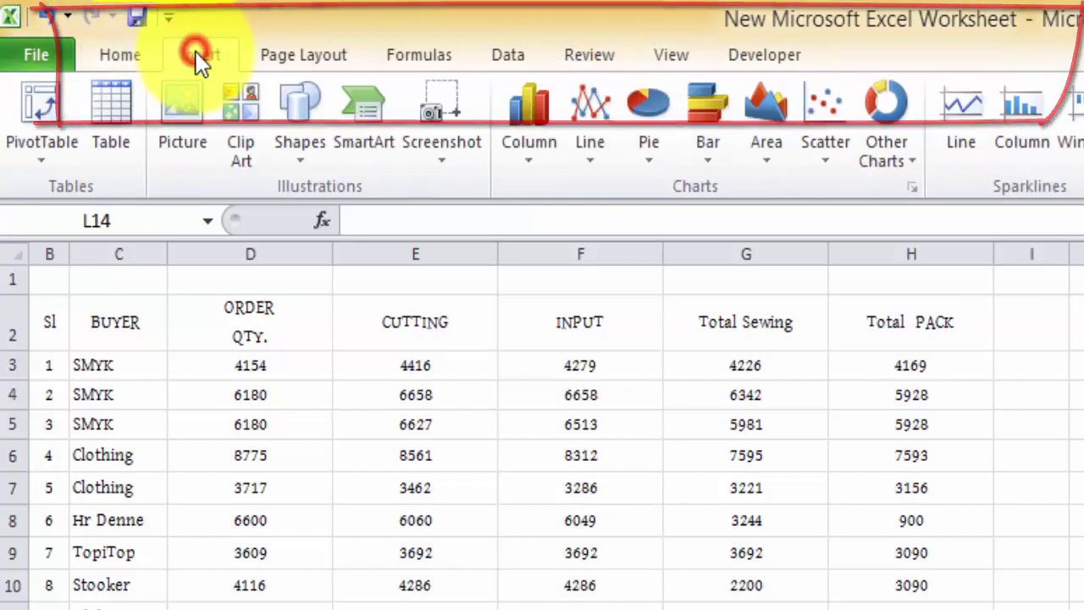
left_click(121, 56)
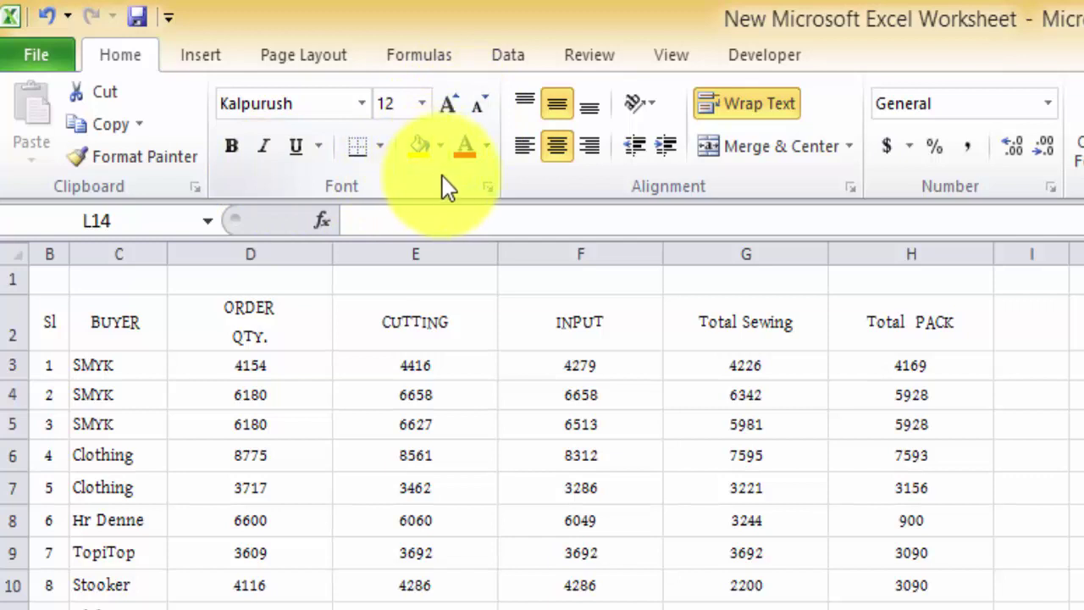
- Narrow column H and toggle text wrapping on the Total PACK heading
left_click(663, 191)
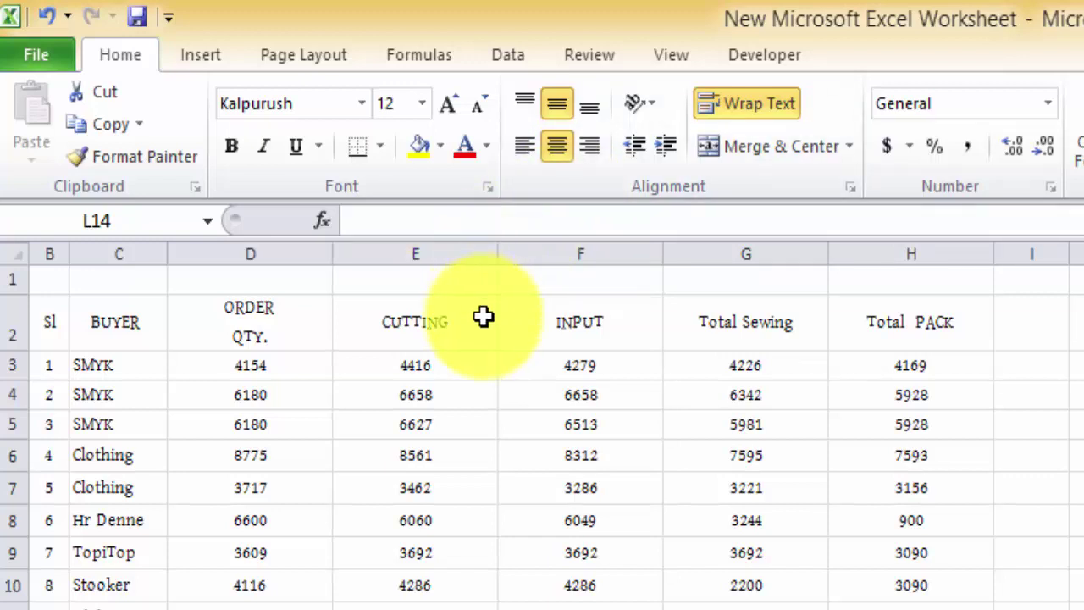
left_click(921, 325)
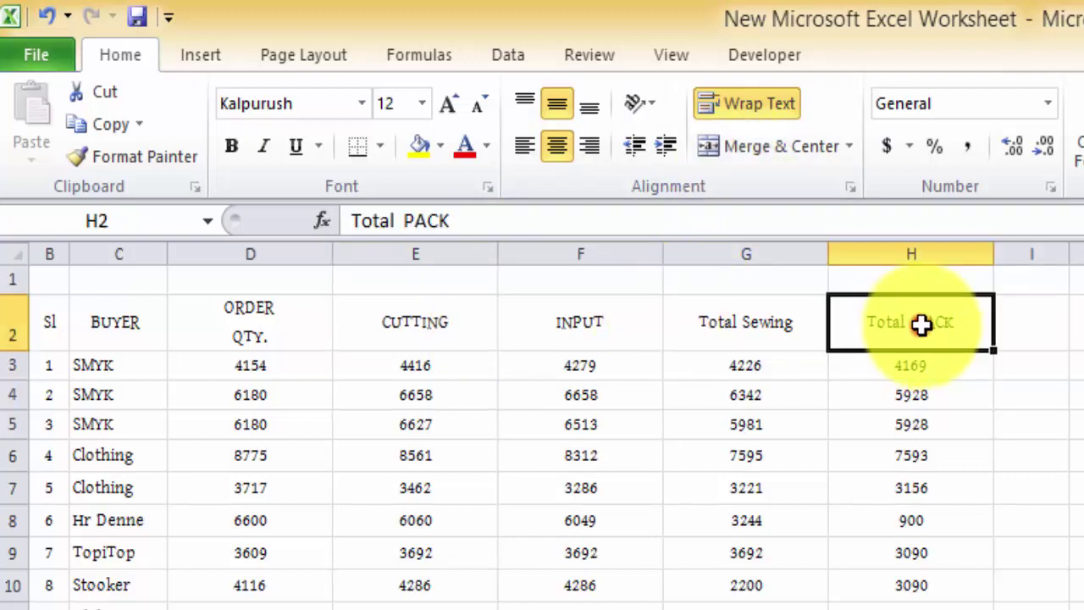
left_click(865, 417)
left_click(896, 334)
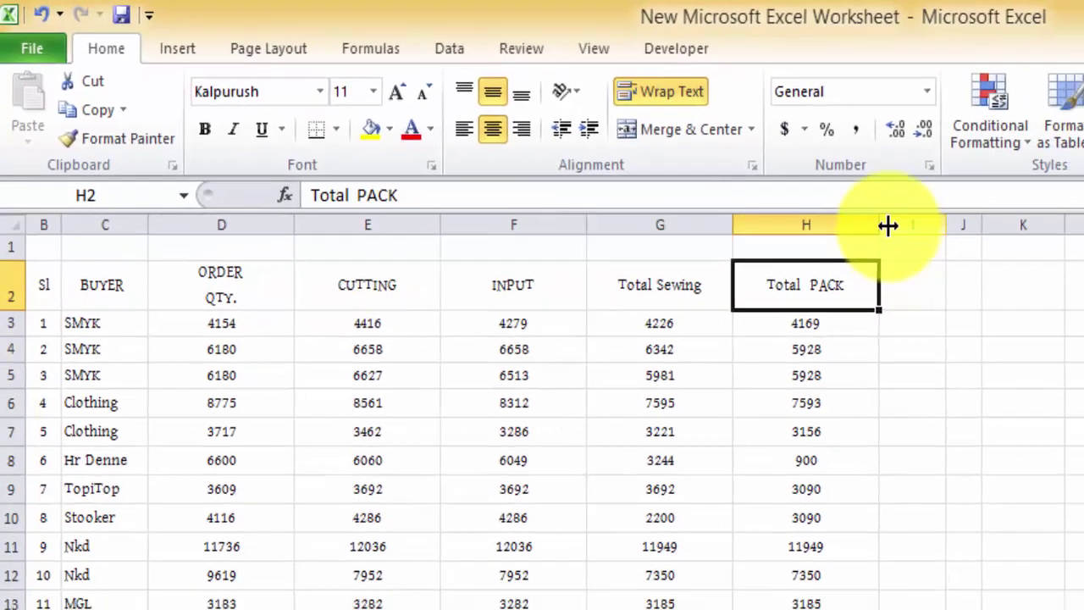
left_click_drag(664, 170, 620, 168)
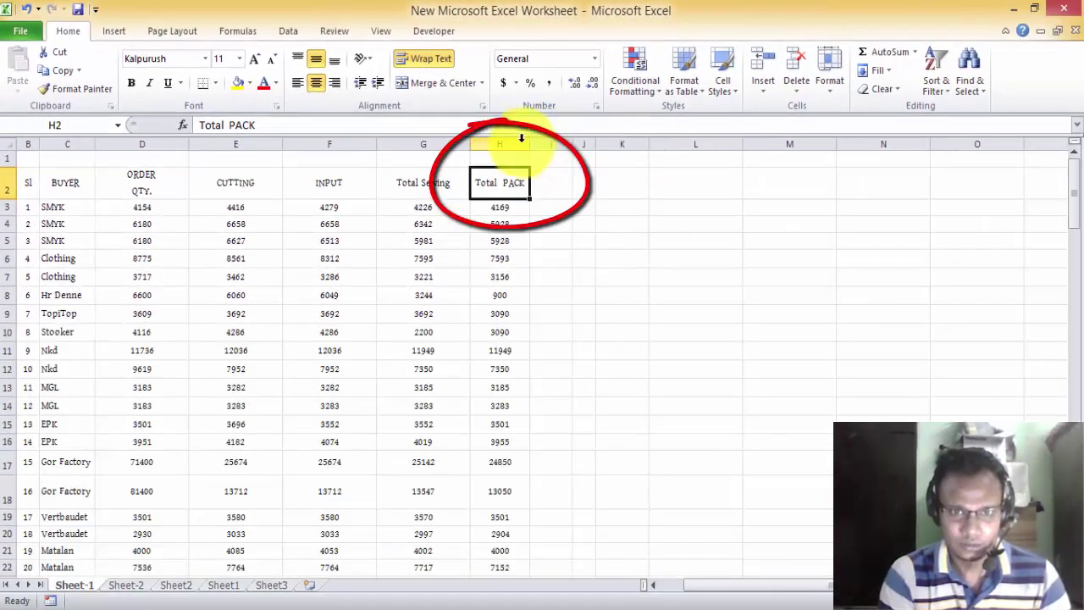
left_click_drag(530, 144, 524, 144)
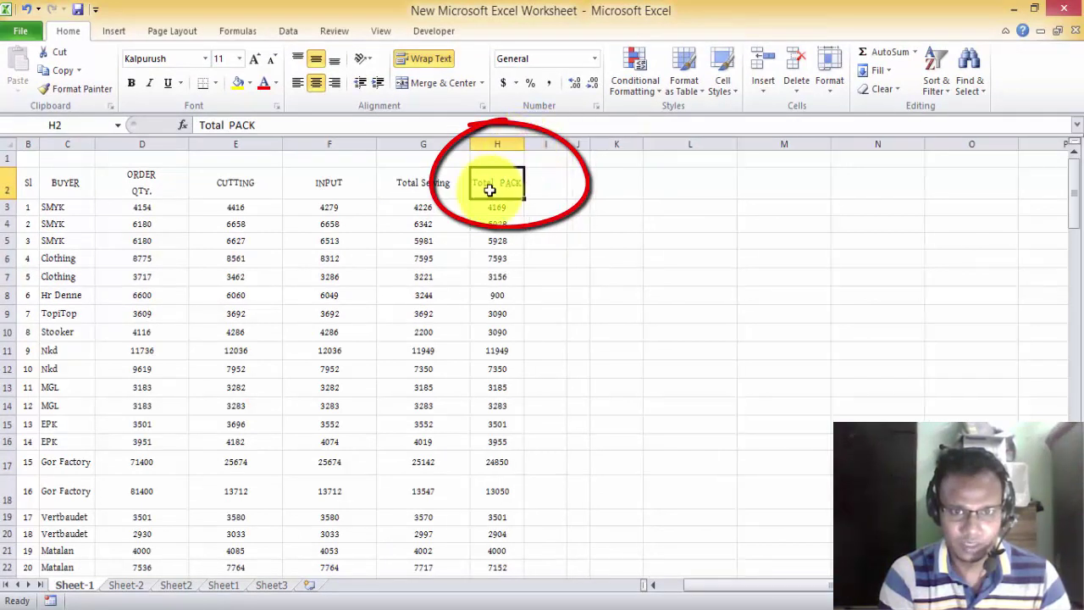
left_click(434, 62)
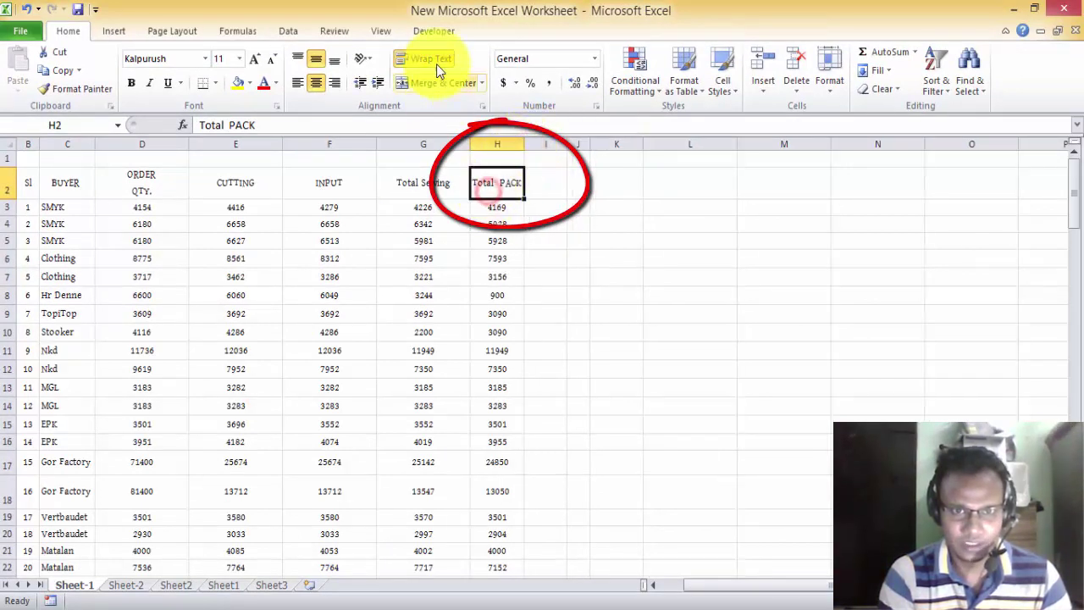
left_click(544, 225)
- Narrow column H further, then AutoFit its width back with Alt+H, O, I
left_click_drag(522, 144, 511, 141)
left_click(484, 181)
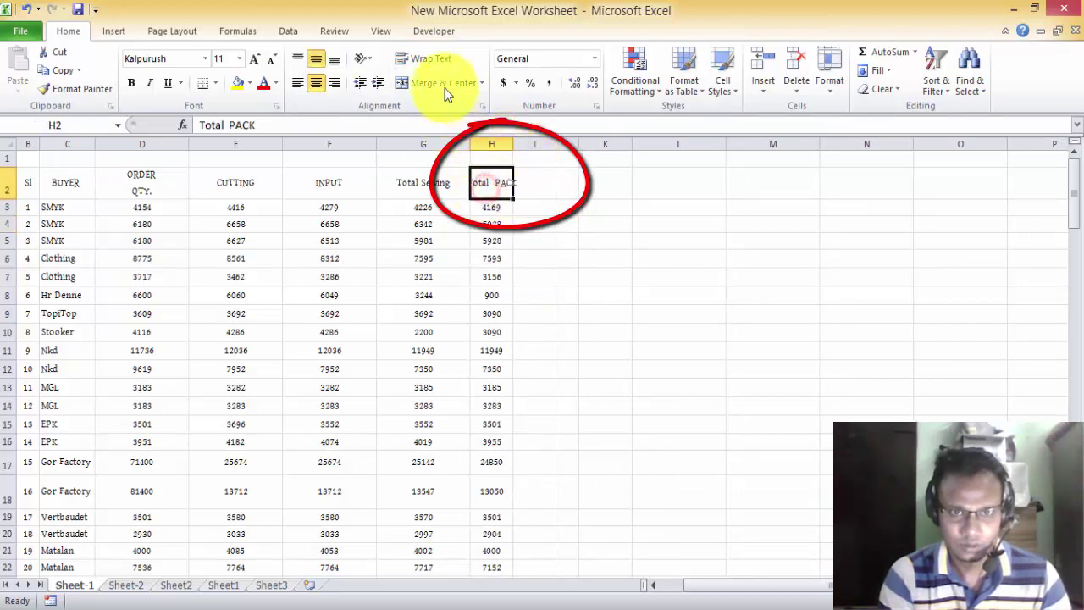
left_click(731, 294)
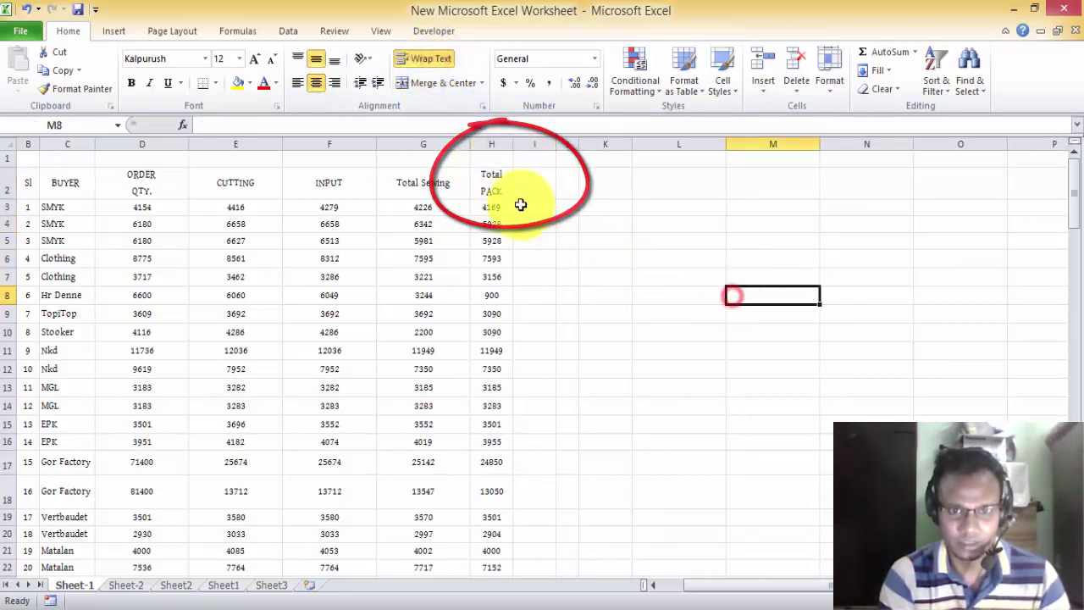
left_click(491, 187)
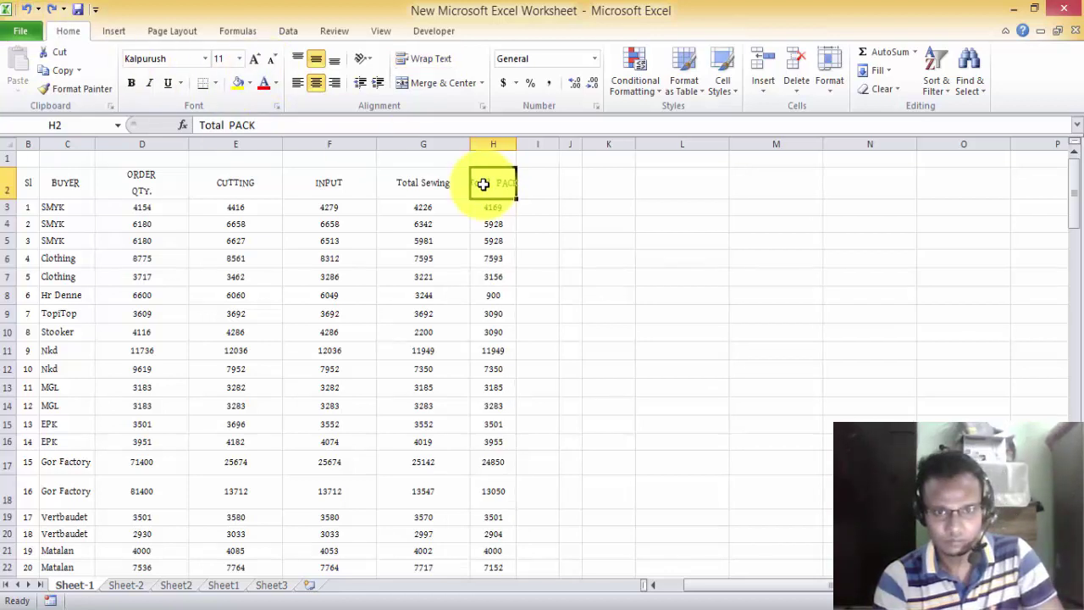
key("alt+h")
key("o")
key("i")
left_click(770, 385)
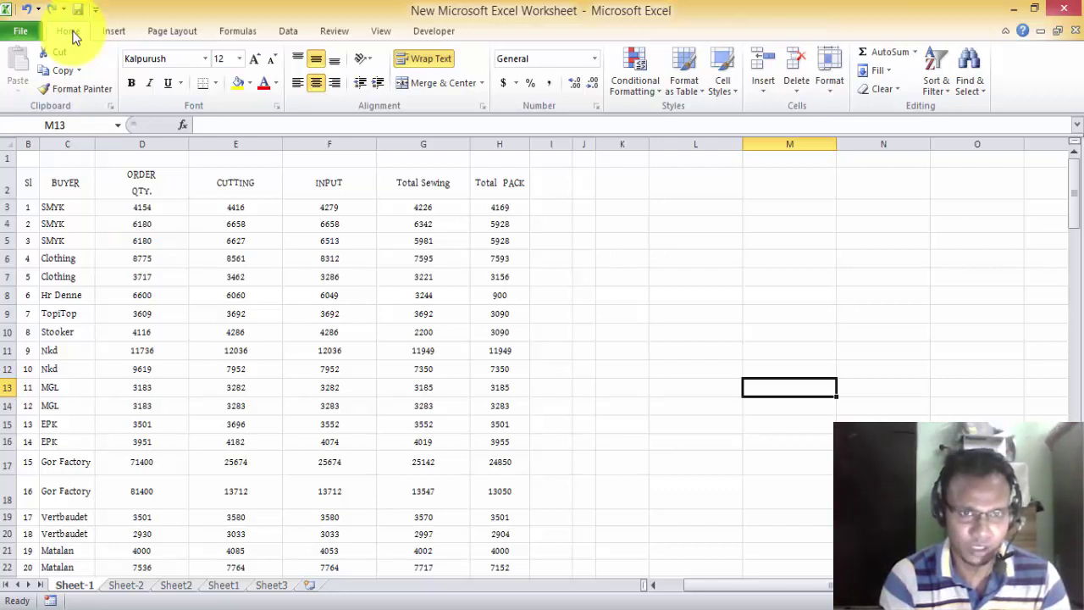
- Inspect the formulas in E8 and F9 and select the table down to row 9
left_click(726, 243)
left_click(641, 350)
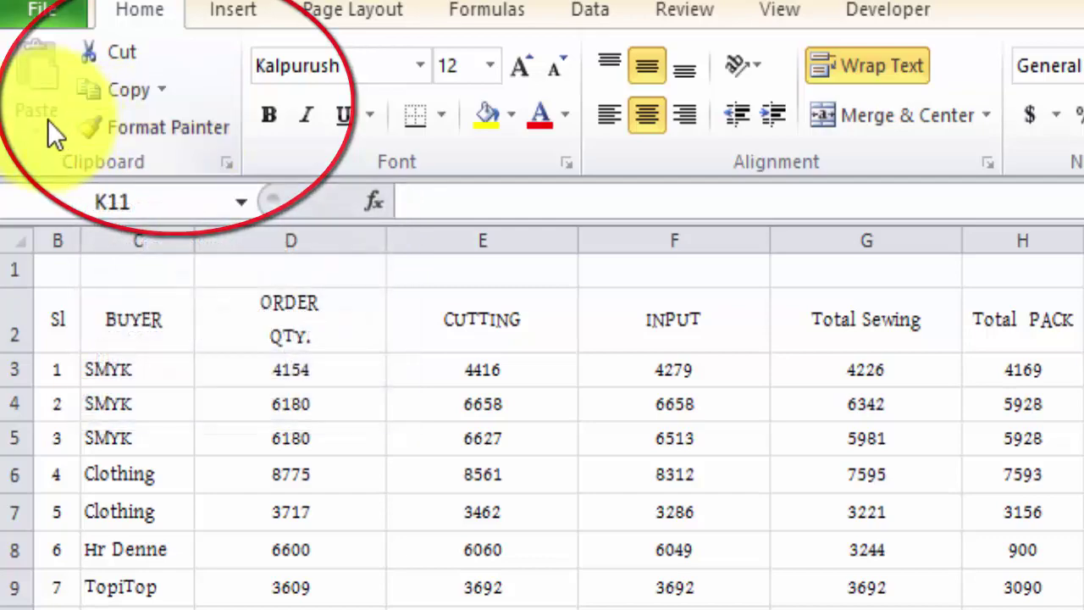
left_click(431, 545)
left_click(677, 597)
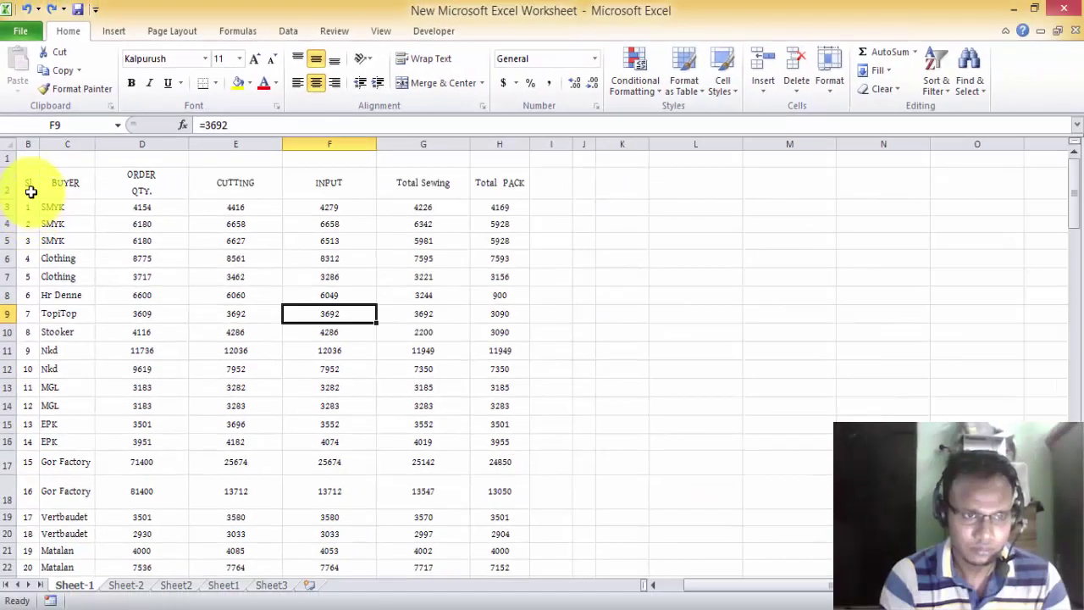
left_click_drag(31, 184, 493, 307)
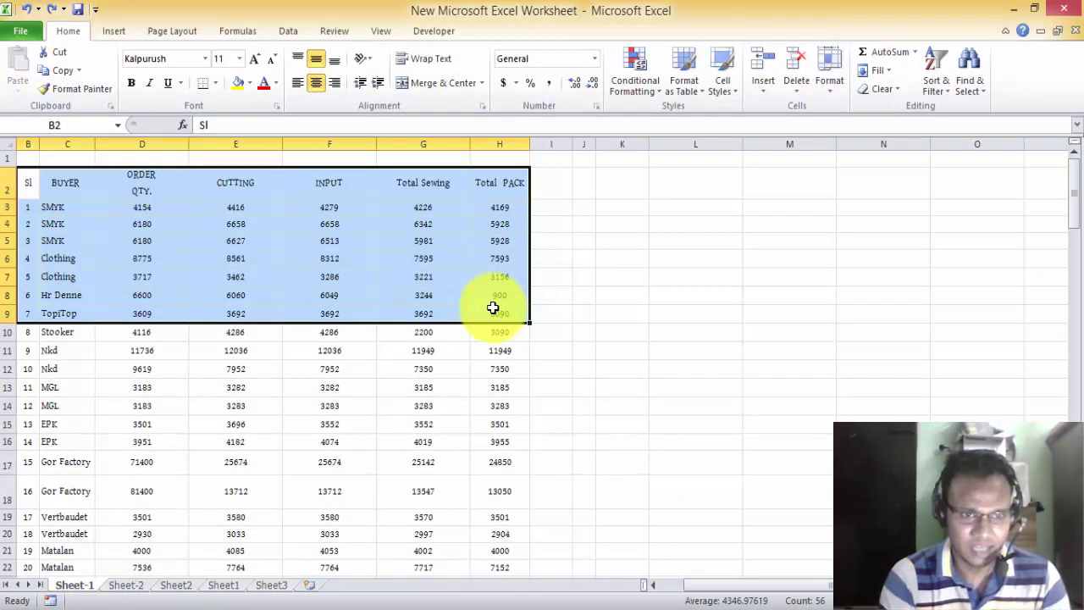
left_click(250, 299)
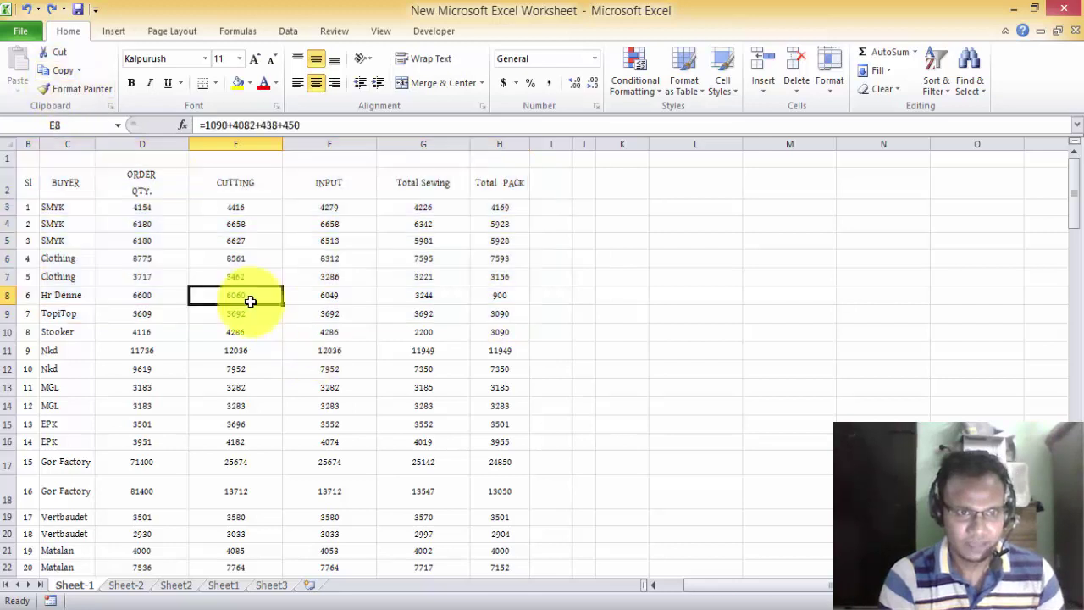
- Cut the header and first four rows B2:H6 and paste them at K2
left_click_drag(25, 179, 491, 256)
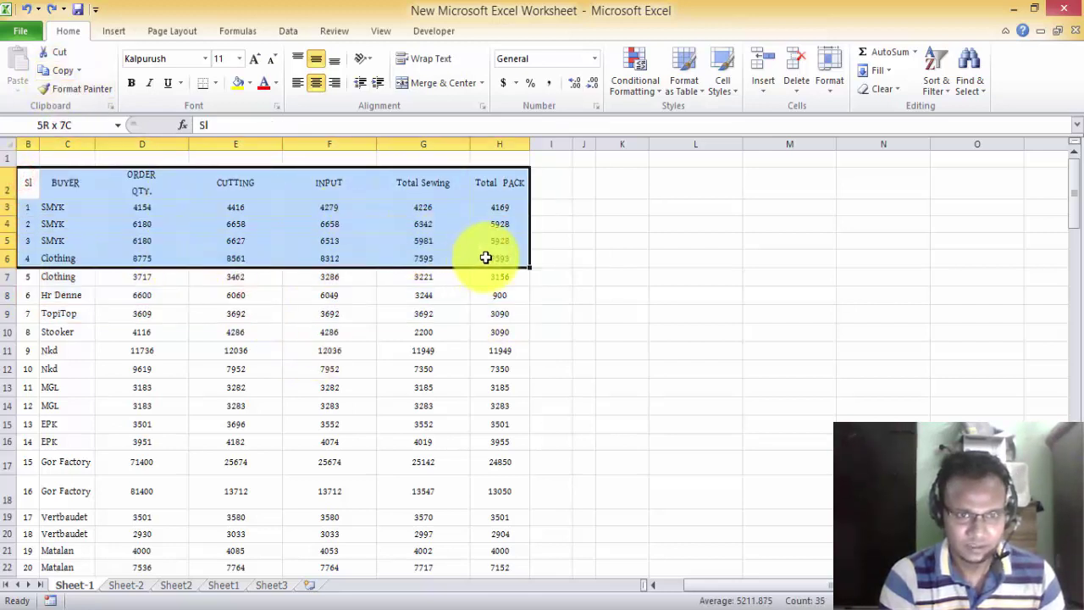
left_click(61, 57)
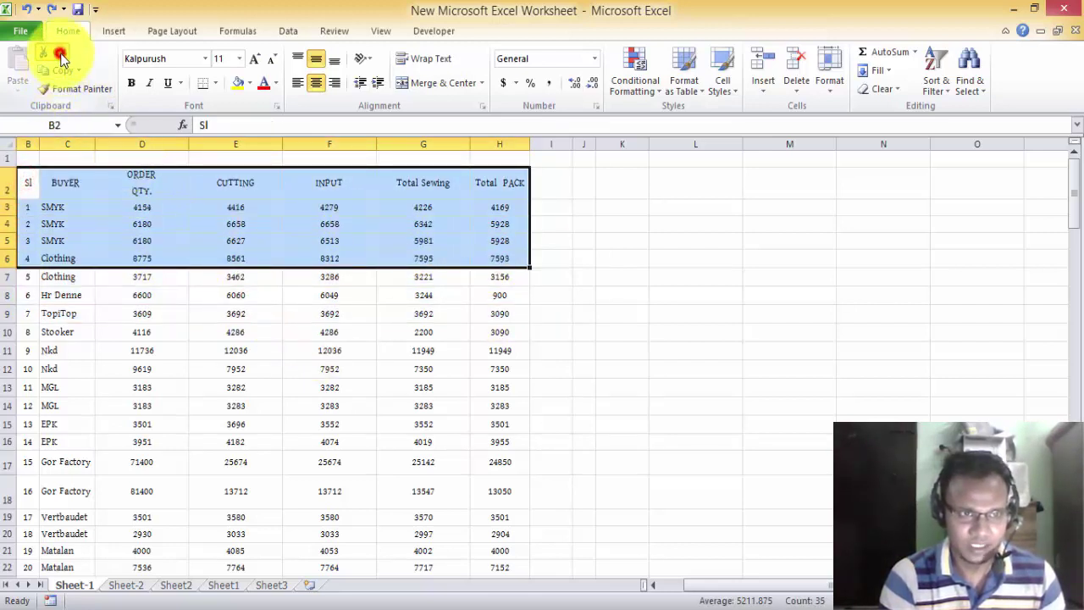
left_click(618, 185)
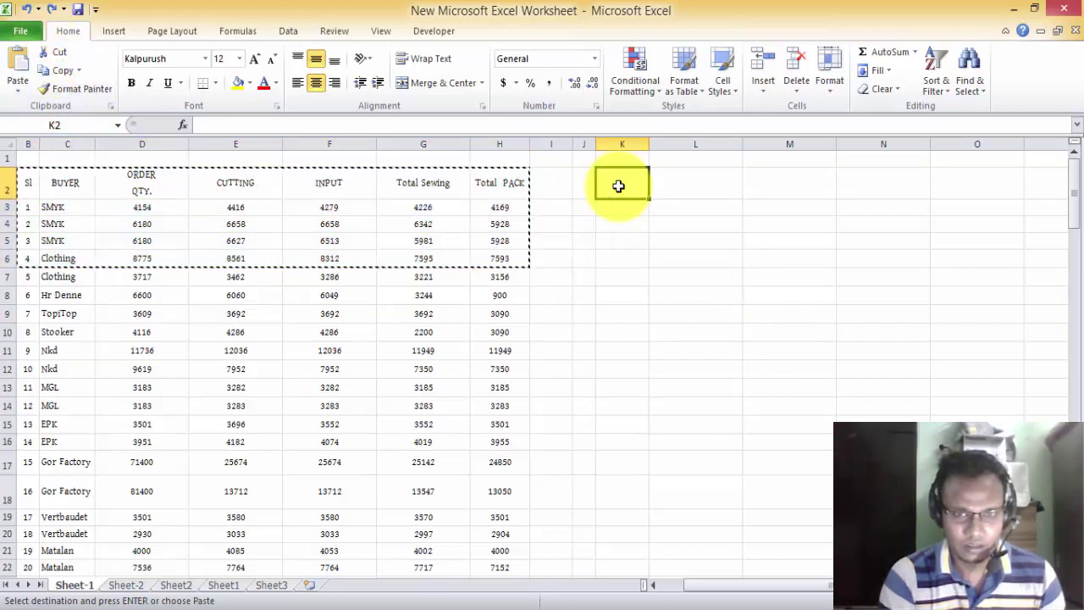
left_click(19, 81)
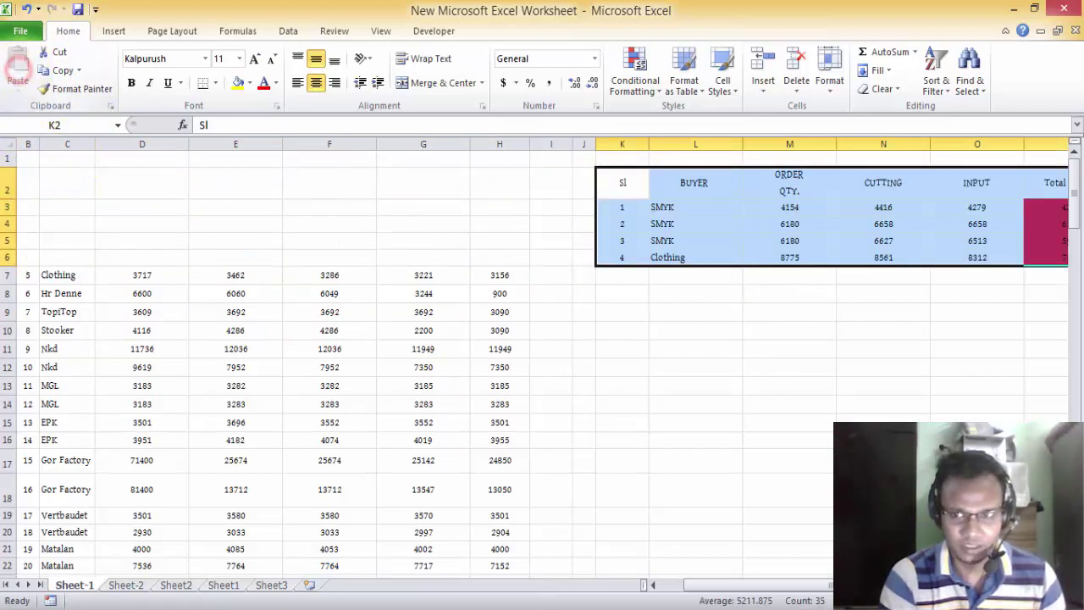
mouse_move(726, 592)
left_mouse_down()
mouse_move(797, 591)
mouse_move(658, 582)
left_mouse_up()
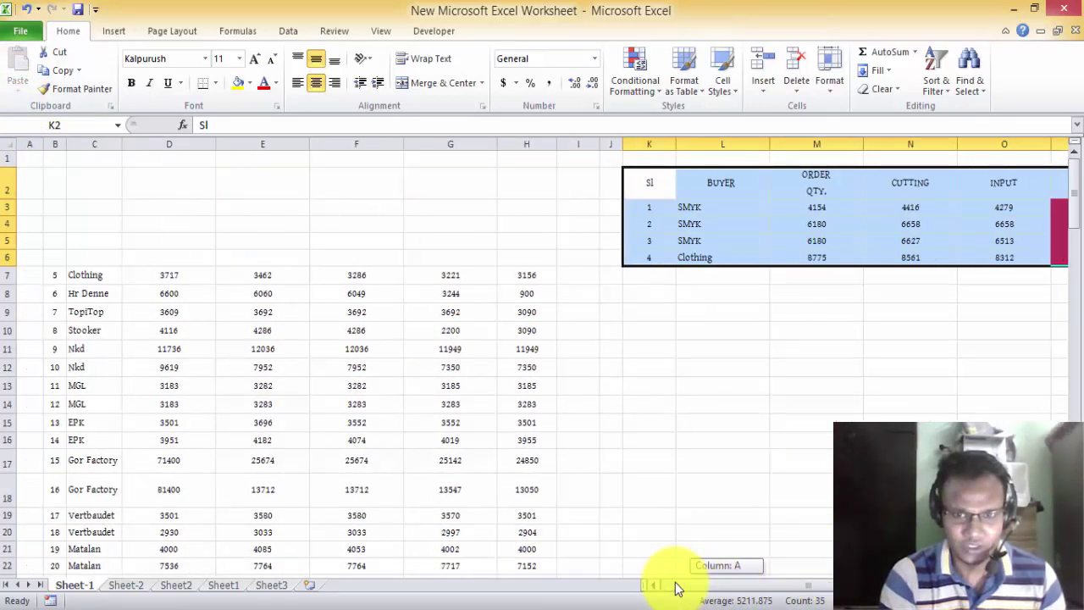
left_click(28, 10)
left_click(612, 368)
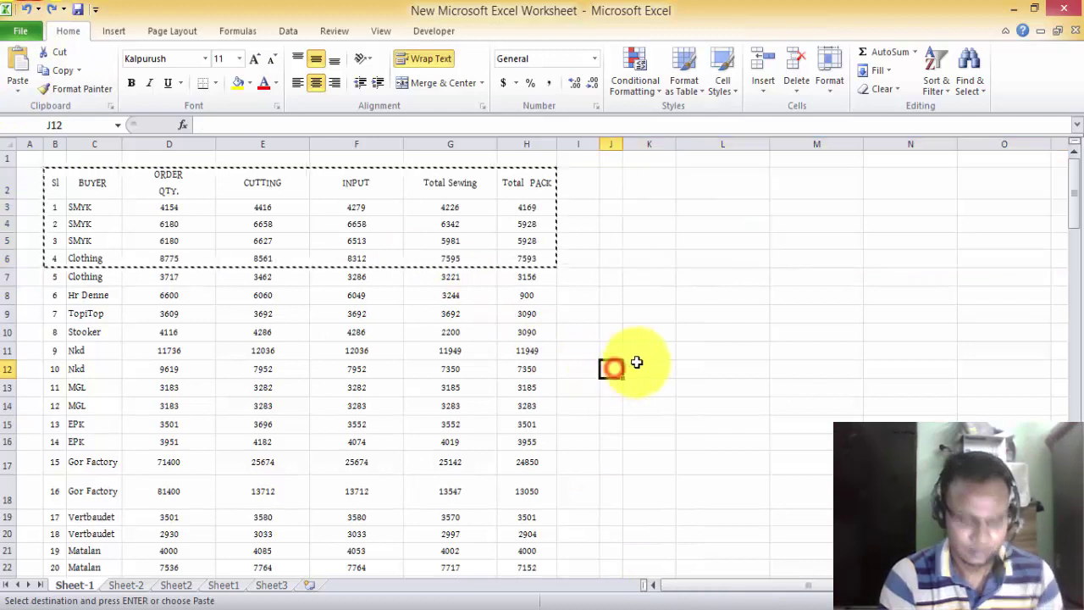
mouse_move(53, 181)
left_mouse_down()
mouse_move(431, 257)
mouse_move(526, 242)
left_mouse_up()
key("ctrl+x")
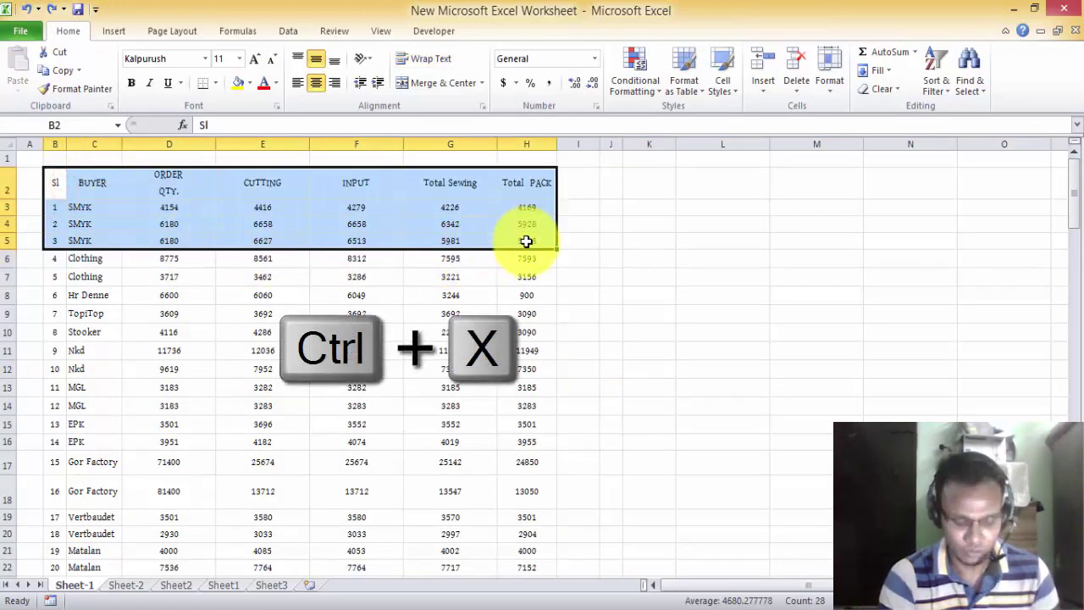
left_click(639, 185)
key("ctrl+v")
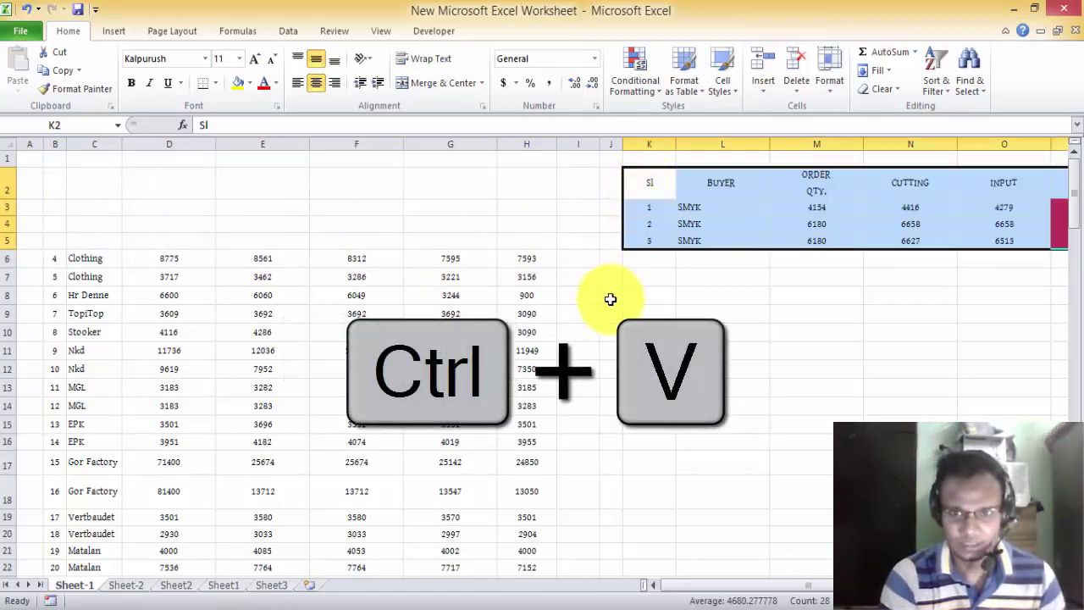
key("ctrl+z")
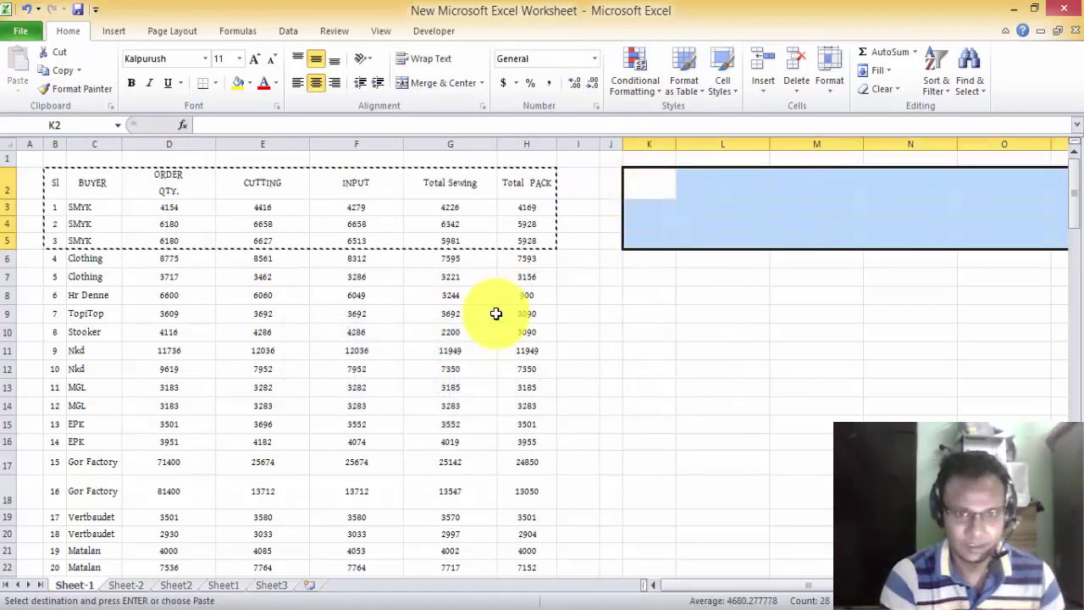
left_click(133, 197)
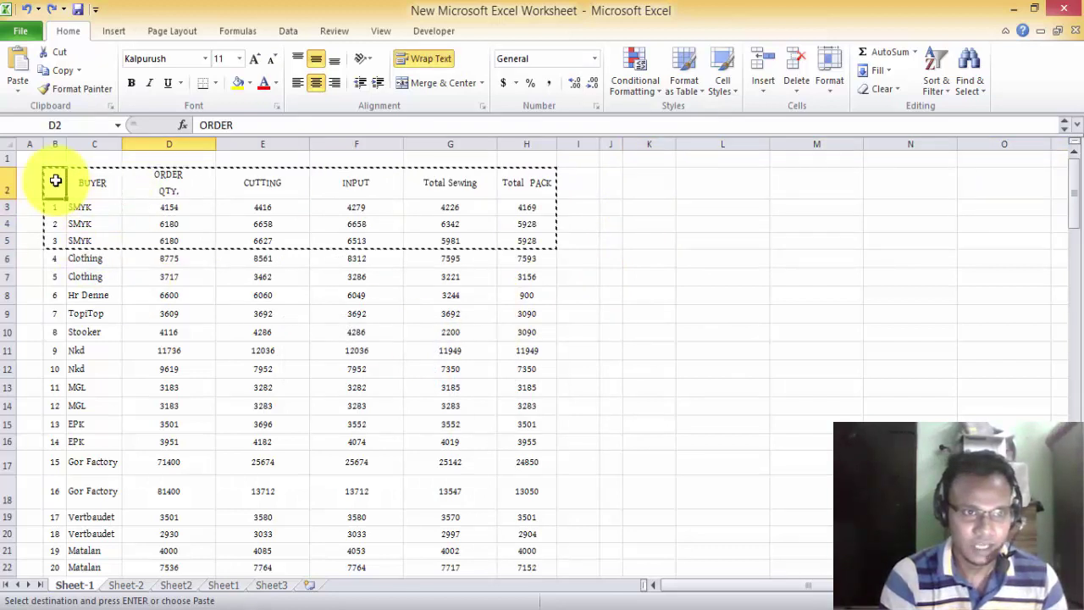
mouse_move(53, 180)
left_mouse_down()
mouse_move(479, 260)
mouse_move(529, 242)
left_mouse_up()
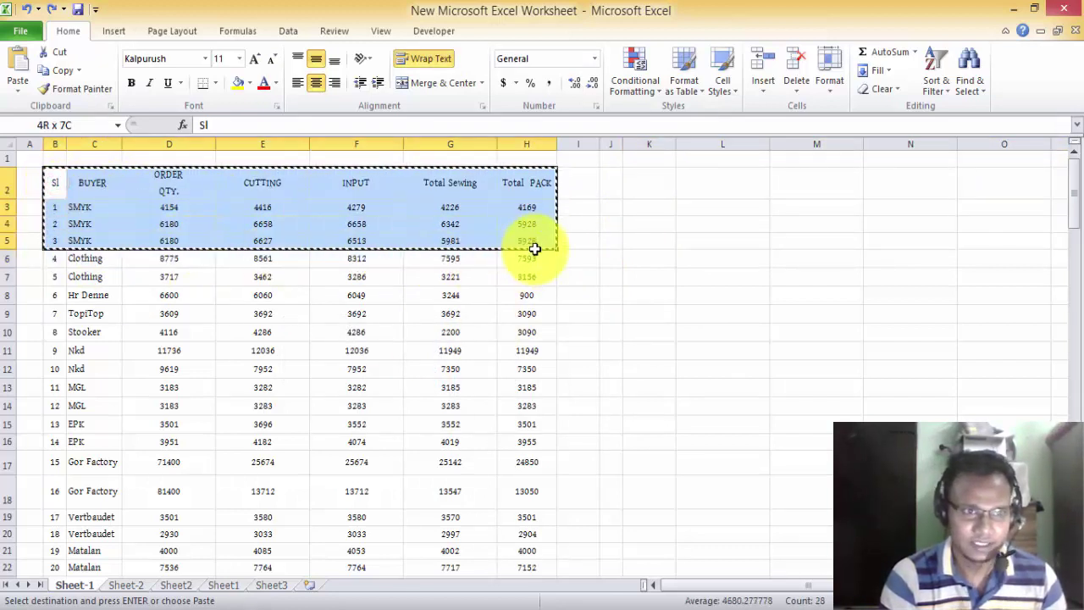
left_click(64, 74)
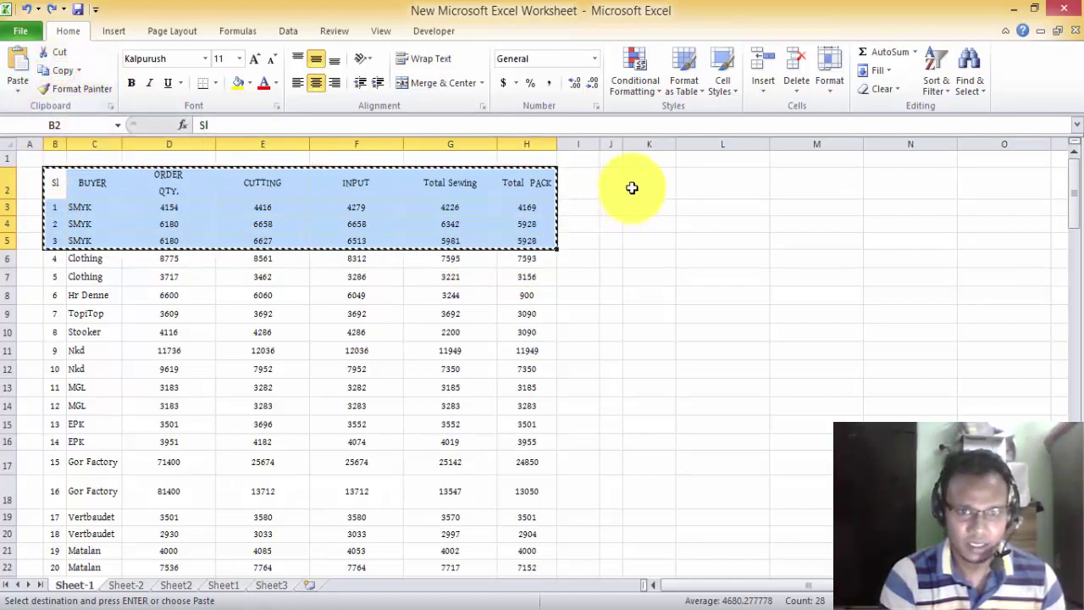
left_click(646, 280)
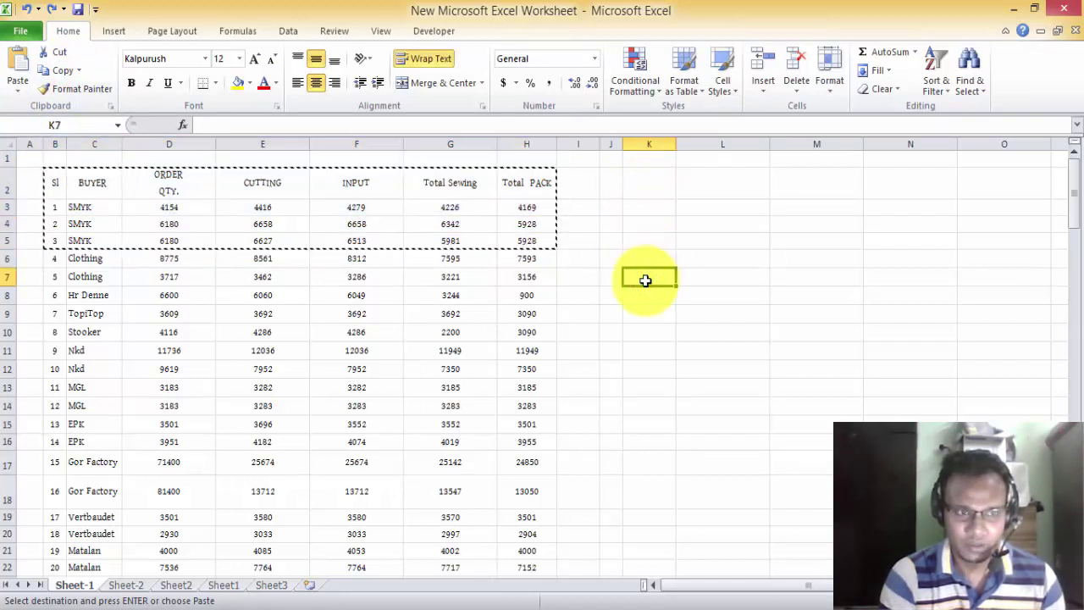
left_click(19, 68)
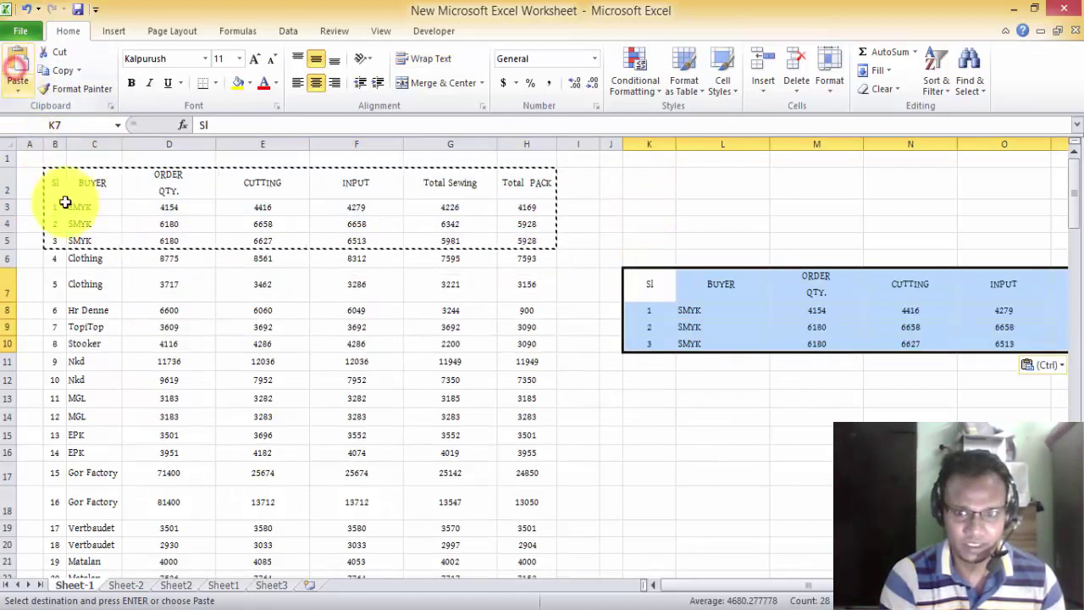
left_click_drag(751, 590, 753, 587)
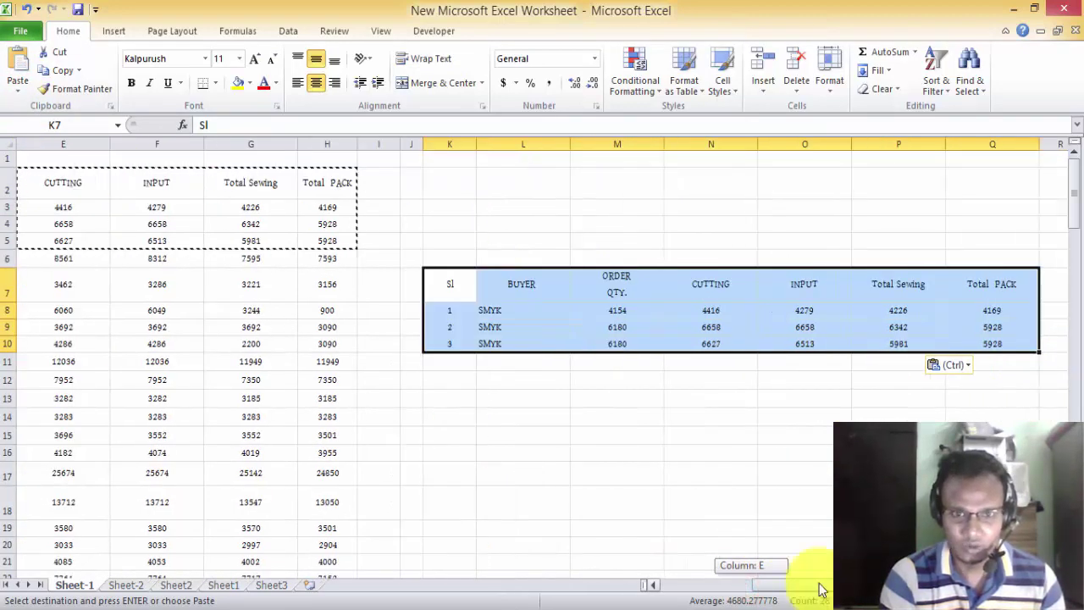
left_click_drag(820, 590, 496, 463)
key("ctrl+z")
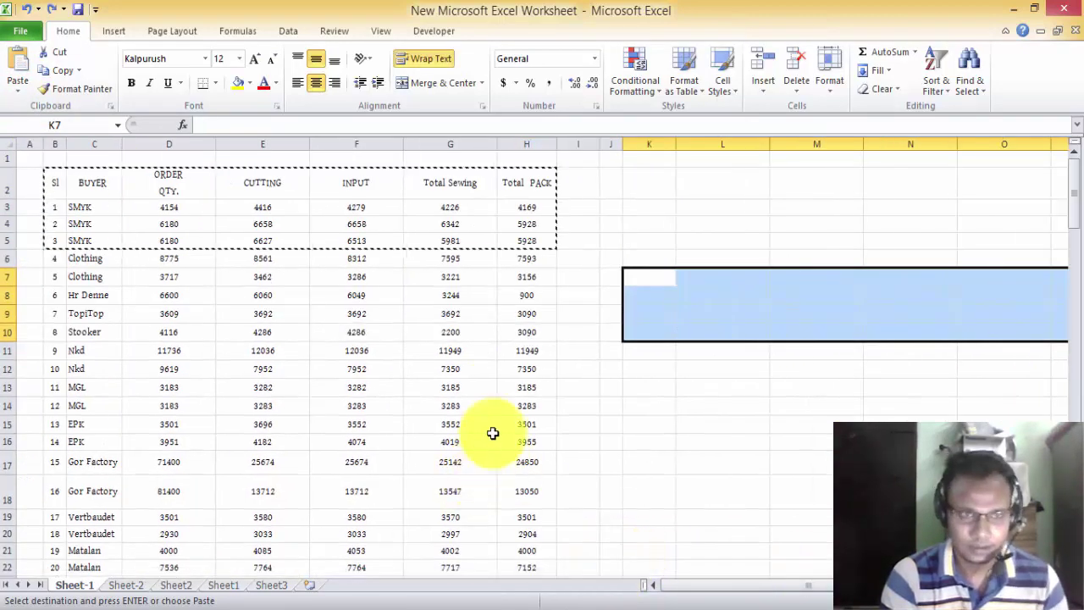
left_click(652, 423)
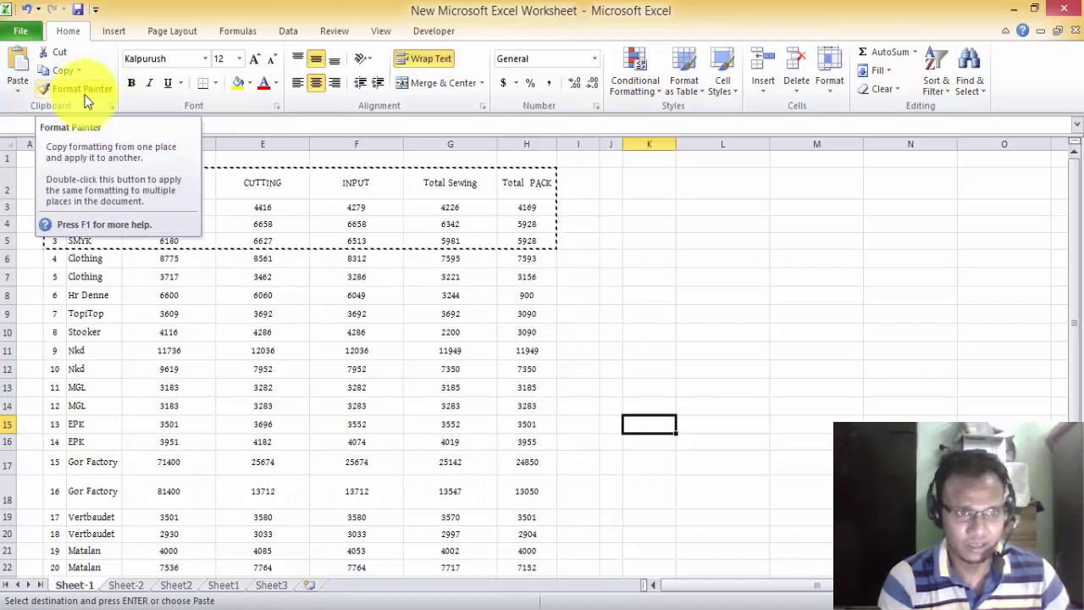
left_click(382, 478)
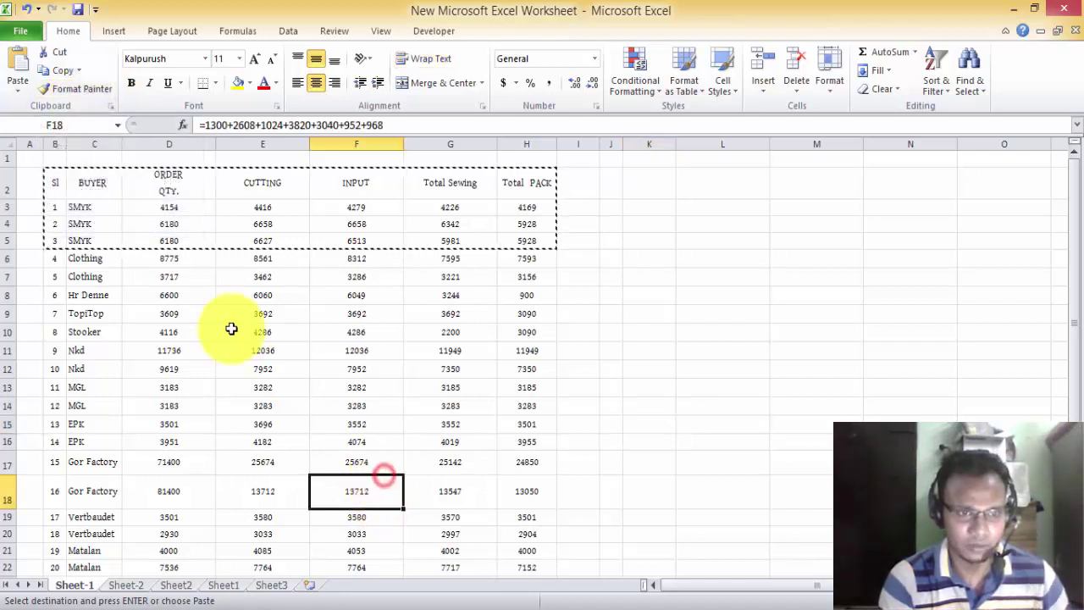
left_click(231, 328)
key("Escape")
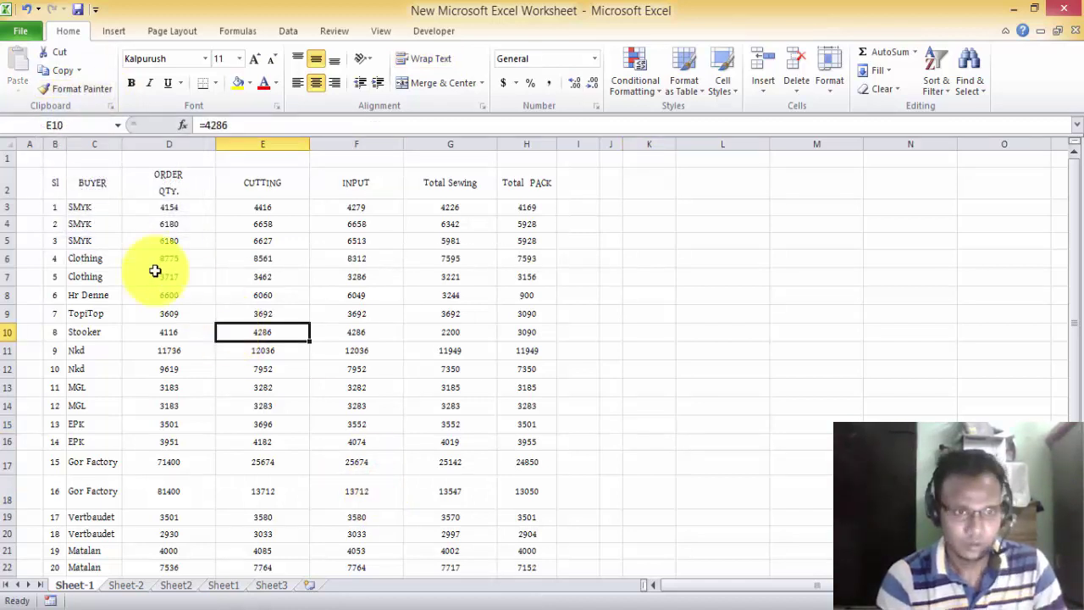
left_click_drag(60, 184, 508, 292)
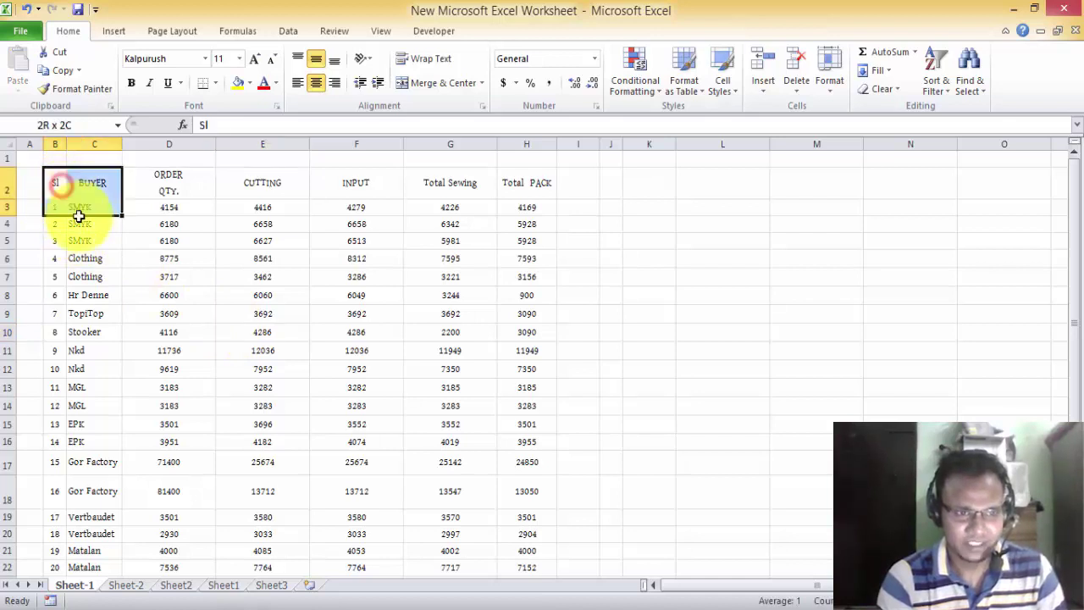
key("ctrl+c")
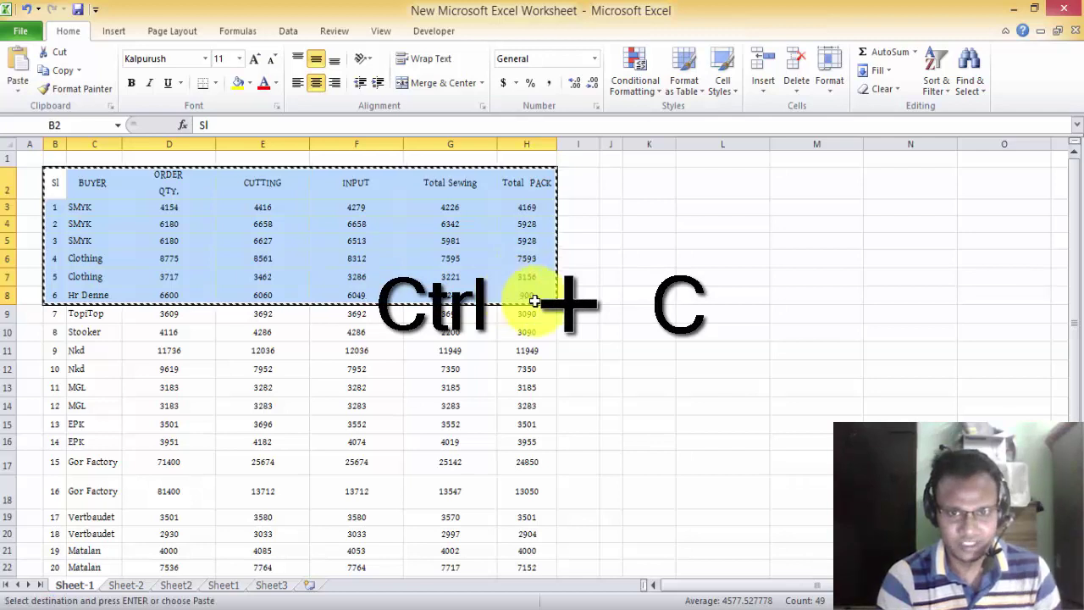
left_click(649, 194)
key("ctrl+v")
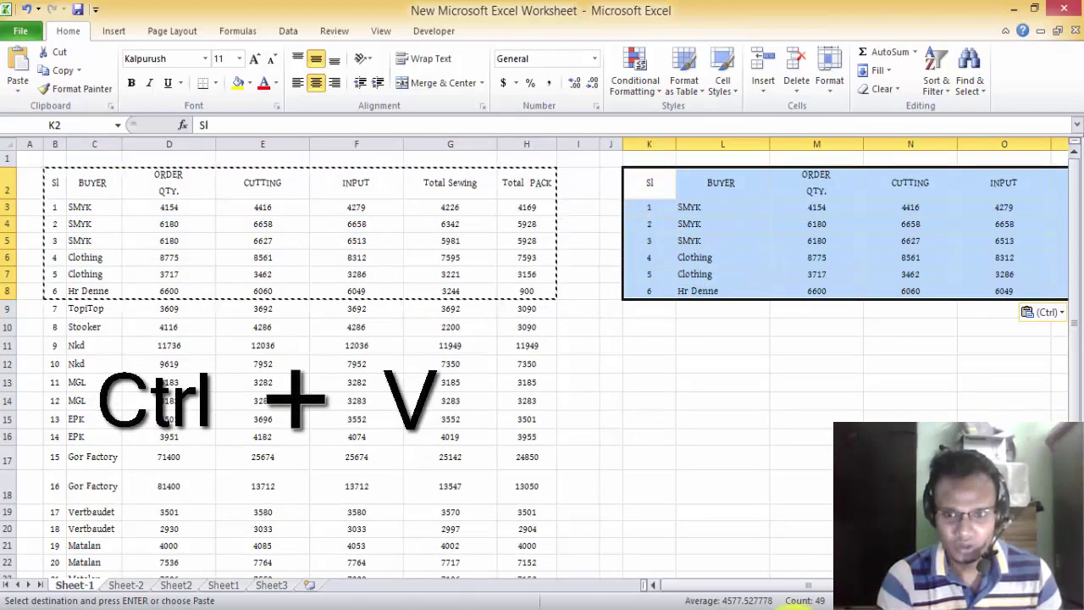
mouse_move(736, 581)
left_mouse_down()
mouse_move(826, 593)
mouse_move(684, 596)
left_mouse_up()
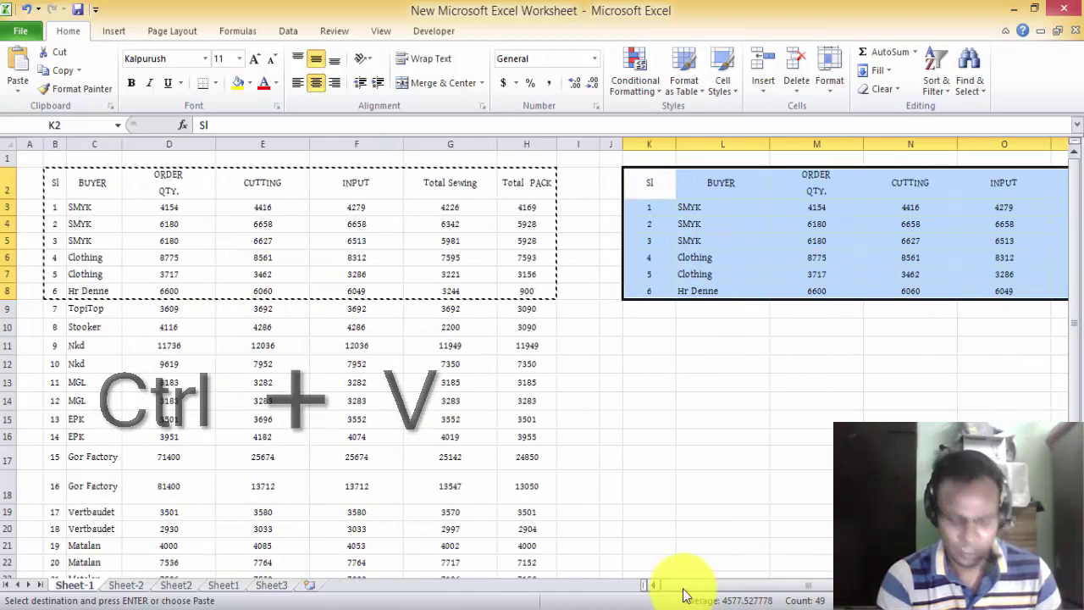
key("ctrl+c")
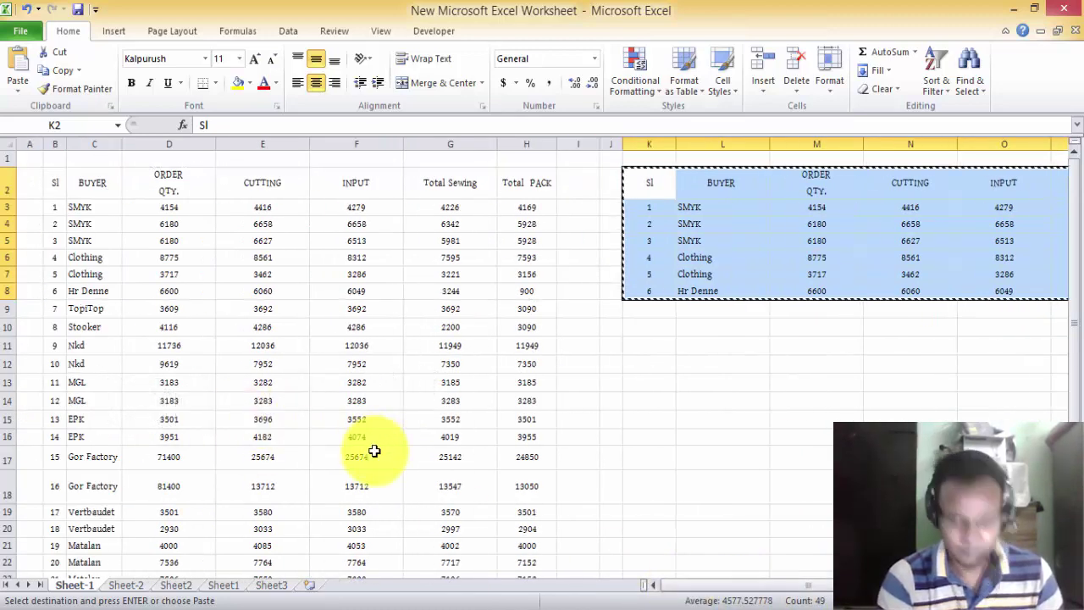
key("ctrl+x")
mouse_move(54, 187)
left_mouse_down()
mouse_move(171, 268)
mouse_move(527, 296)
left_mouse_up()
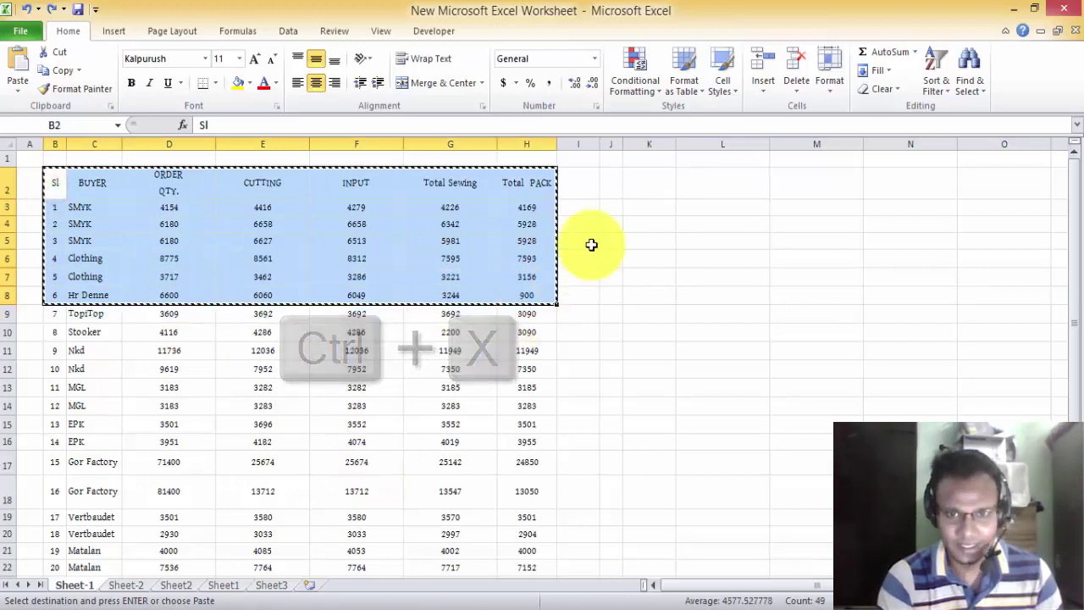
left_click(638, 183)
left_click(658, 251)
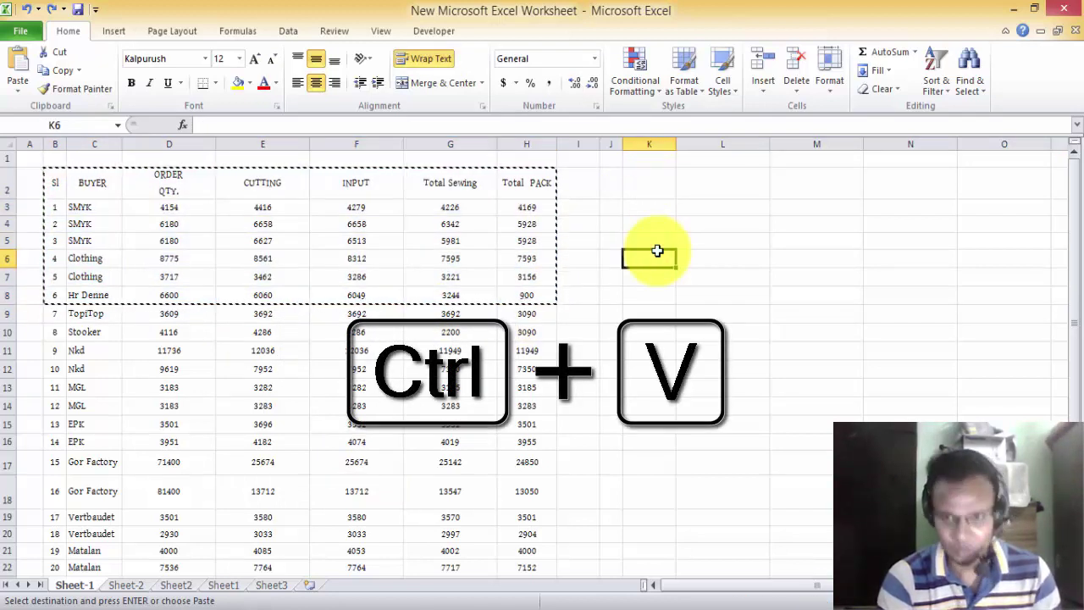
key("ctrl+v")
key("ctrl+z")
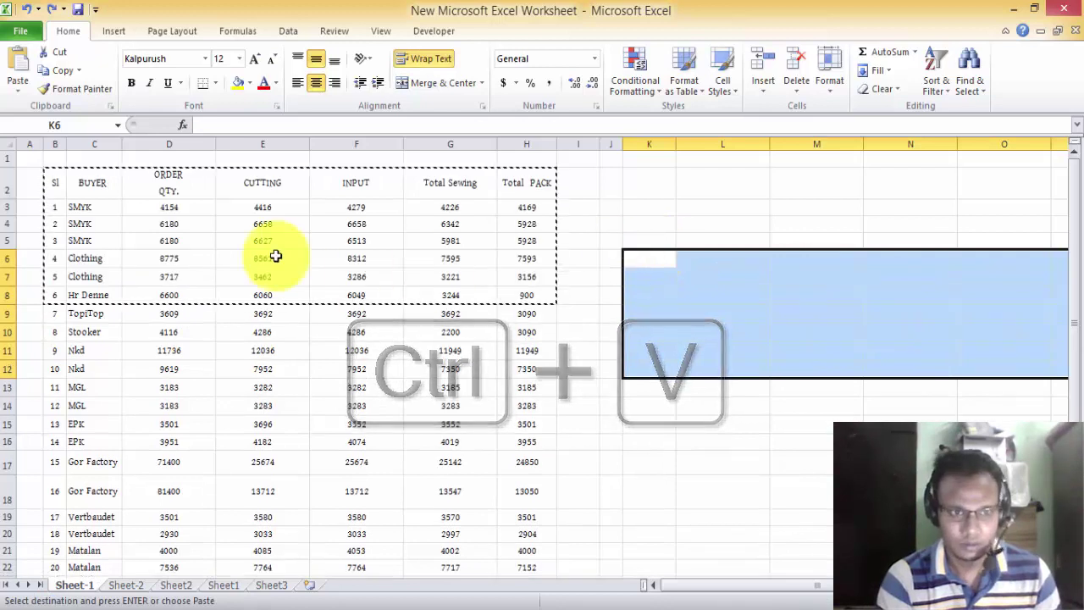
mouse_move(57, 189)
left_mouse_down()
mouse_move(127, 235)
mouse_move(536, 291)
left_mouse_up()
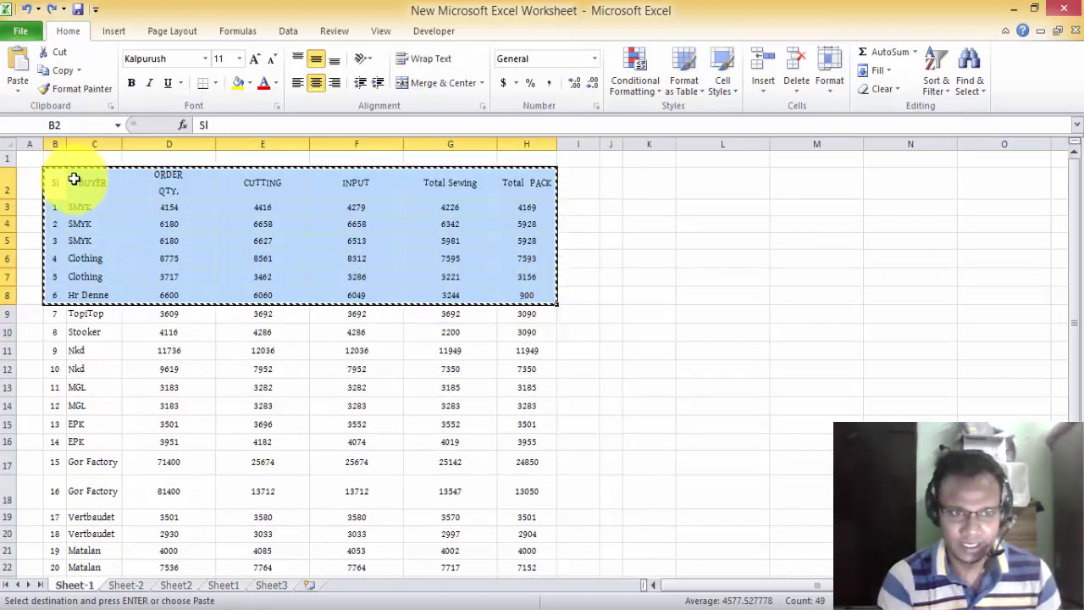
left_click(169, 177)
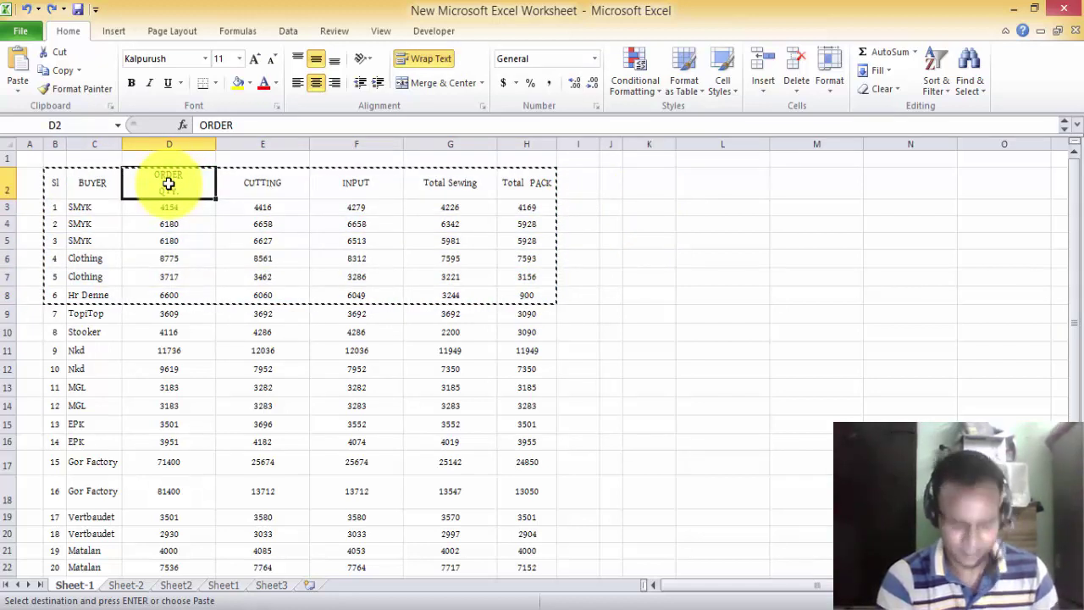
key("ctrl+c")
left_click(730, 192)
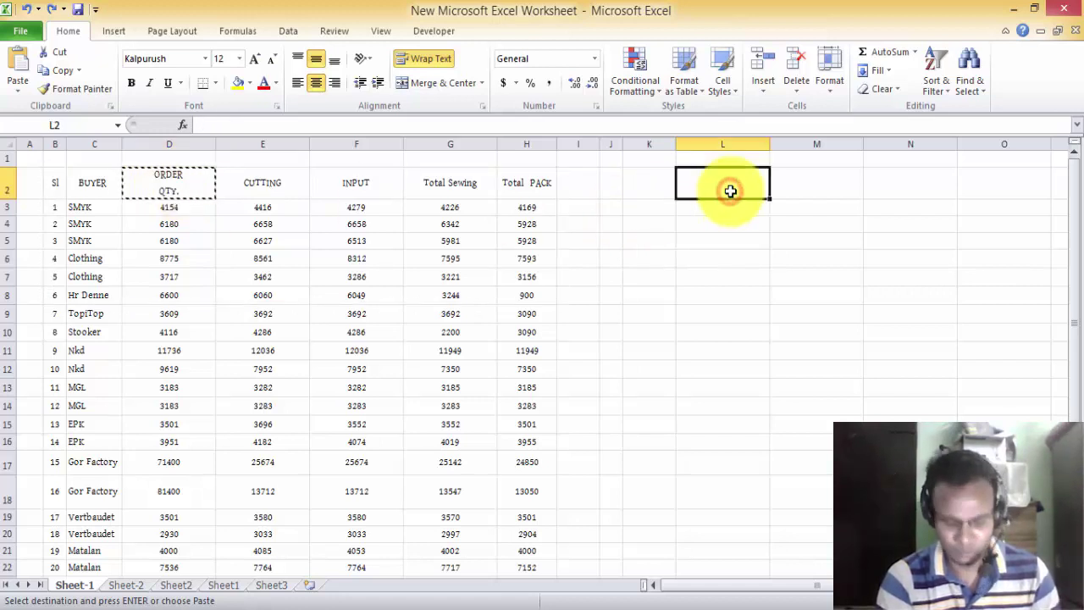
key("ctrl+v")
left_click(177, 182)
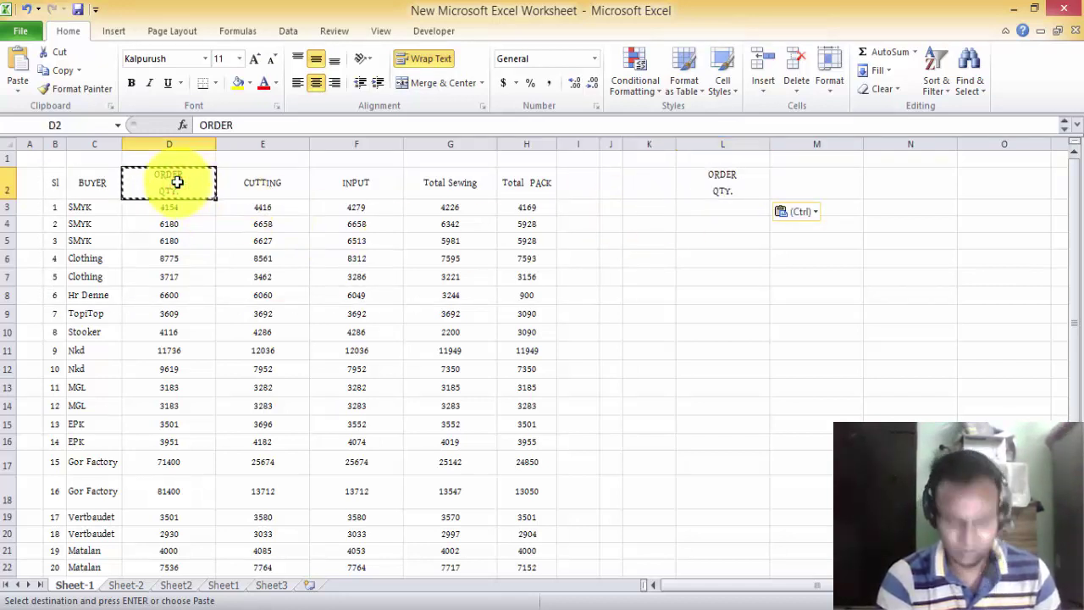
left_click(824, 187)
key("Return")
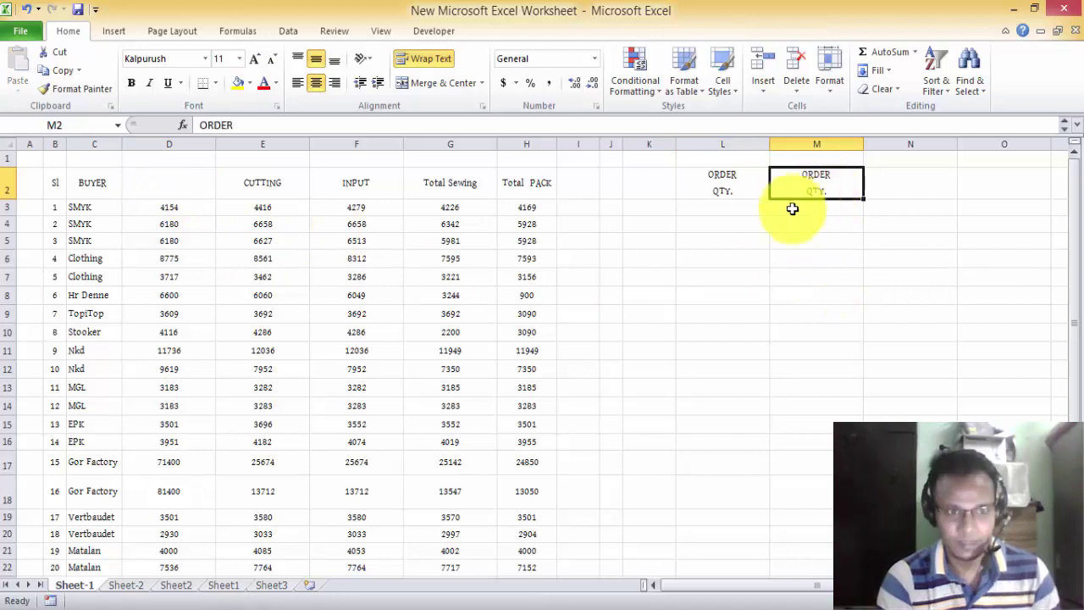
key("ctrl+z")
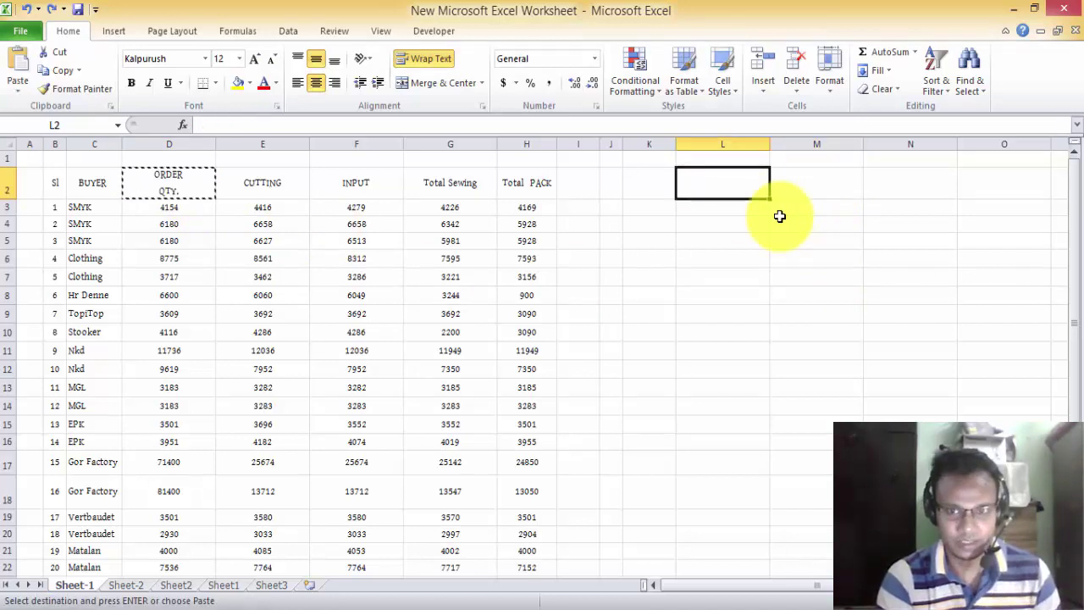
left_click(645, 406)
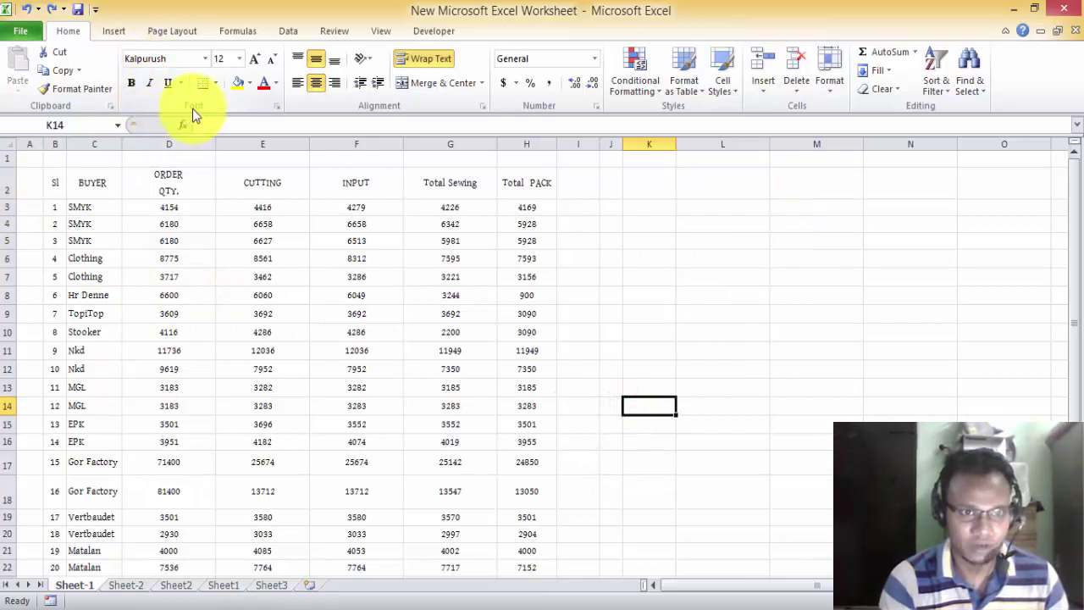
left_click(288, 225)
left_click(410, 404)
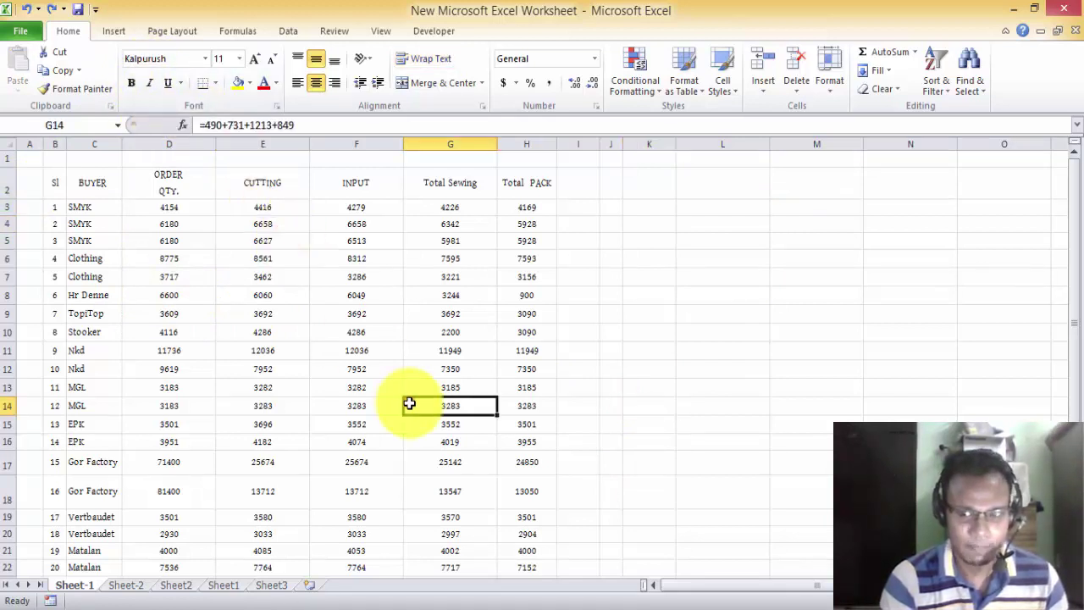
- Toggle bold on and off for the header row B2:H2
left_click_drag(53, 182, 504, 192)
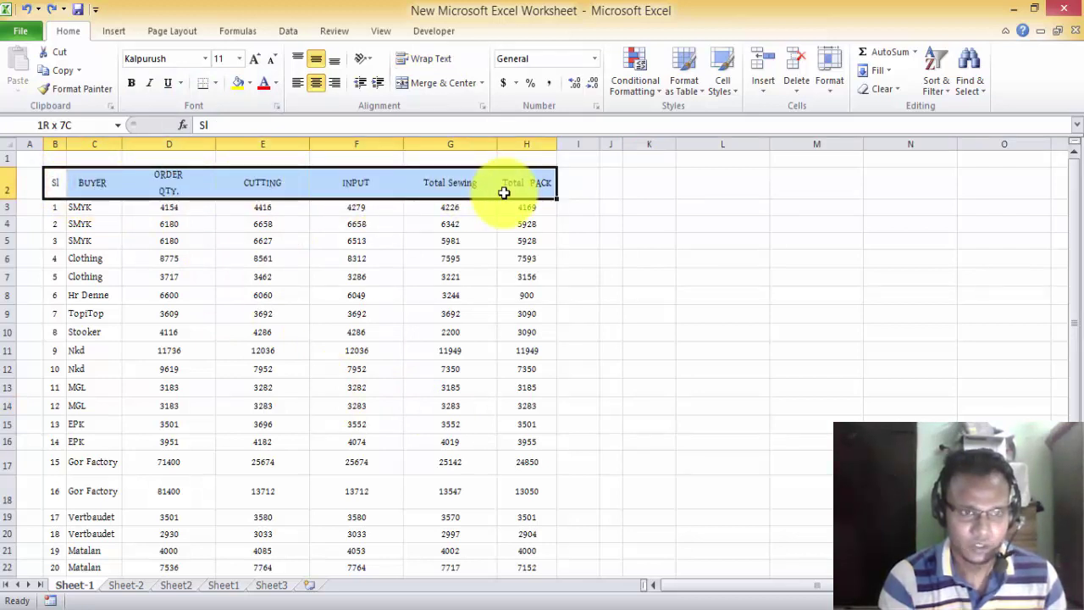
left_click(131, 83)
left_click(203, 332)
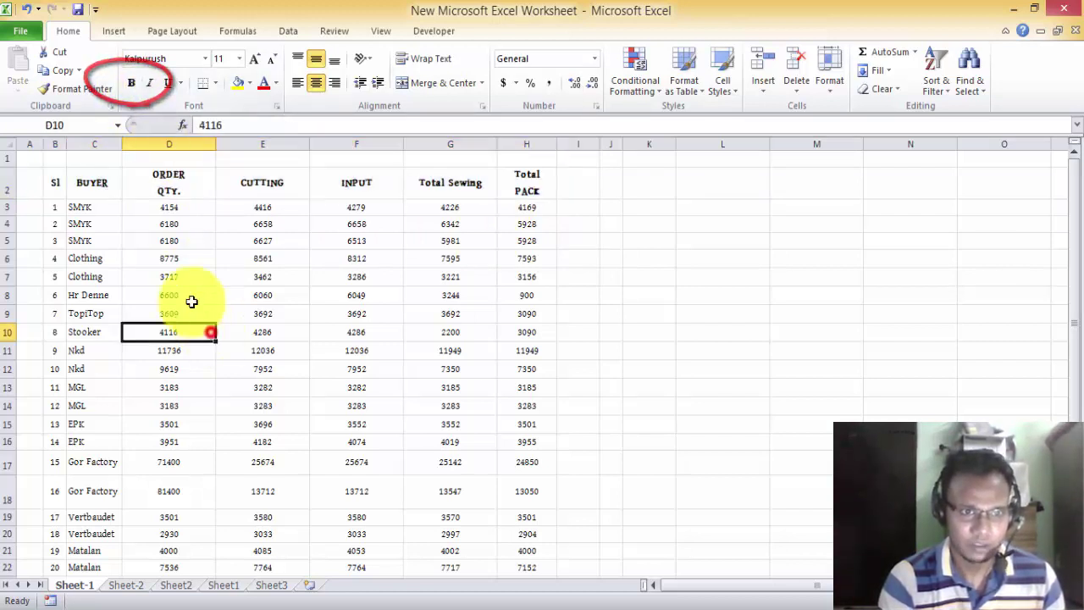
left_click_drag(60, 190, 526, 193)
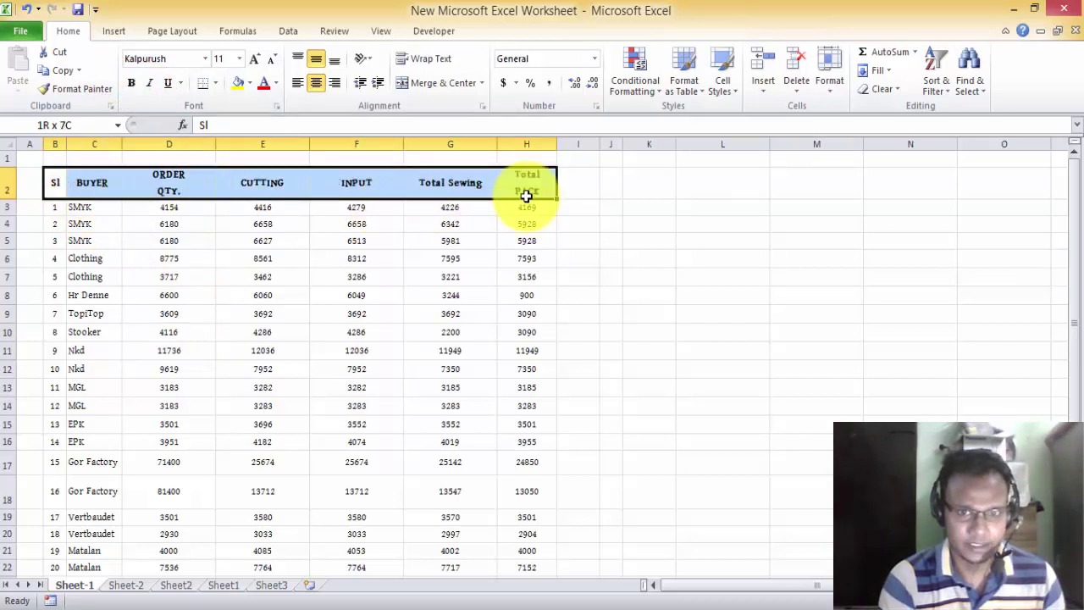
left_click(440, 360)
left_click_drag(54, 189, 525, 188)
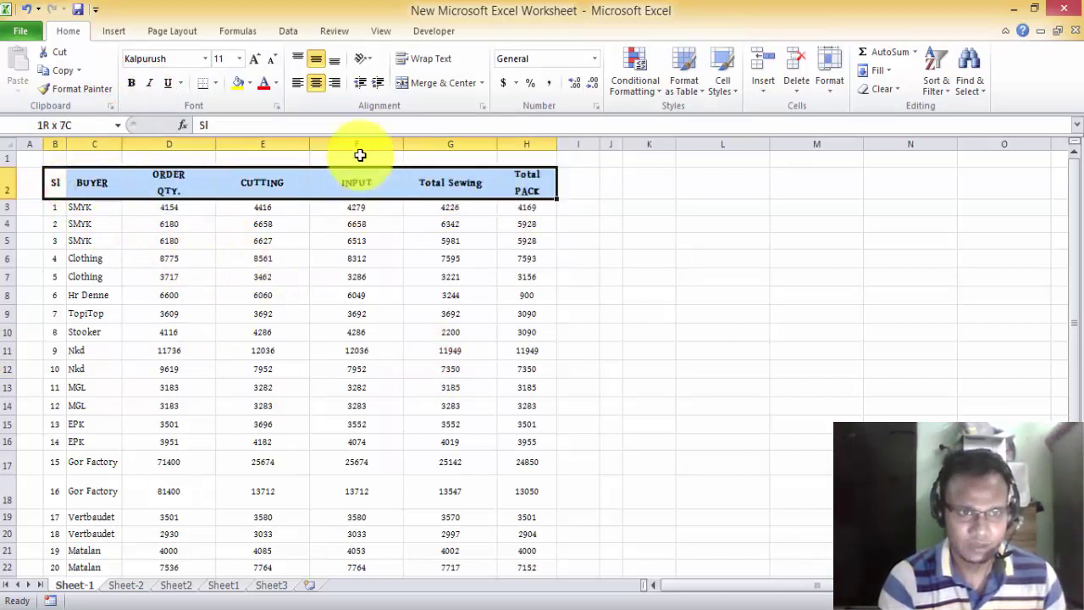
left_click(134, 82)
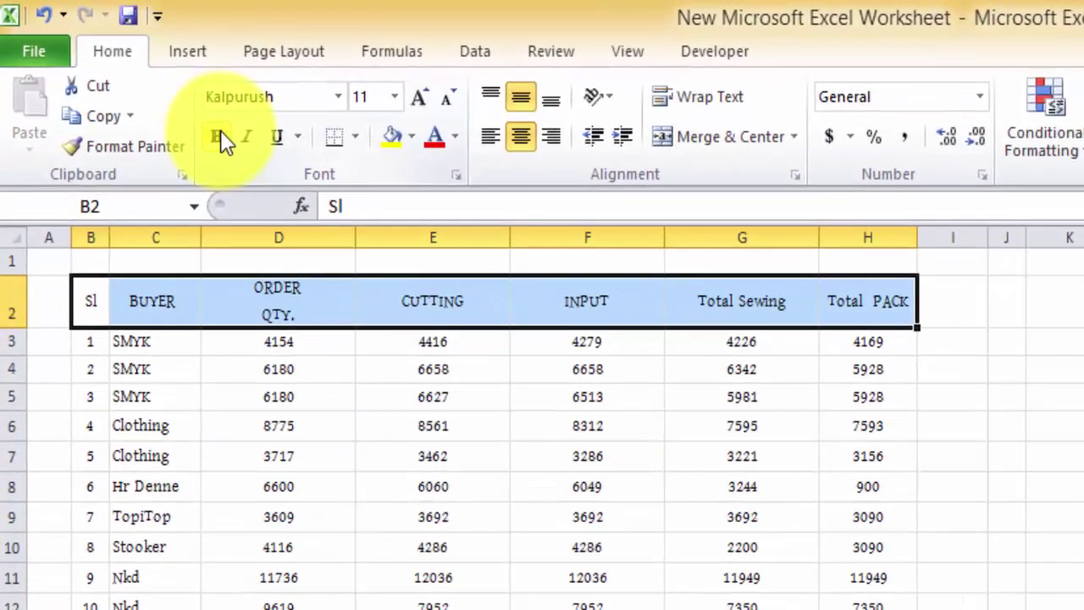
left_click(216, 136)
left_click(235, 599)
- Toggle header bold again, bold and unbold C5:H12, then undo with Ctrl+Z
left_click_drag(99, 303, 786, 282)
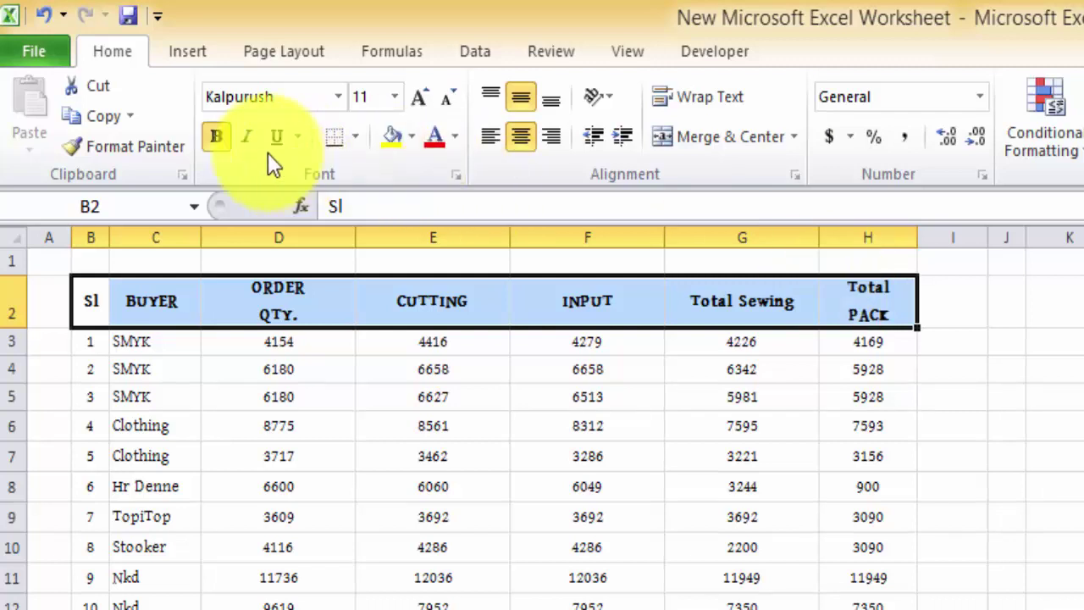
left_click(216, 136)
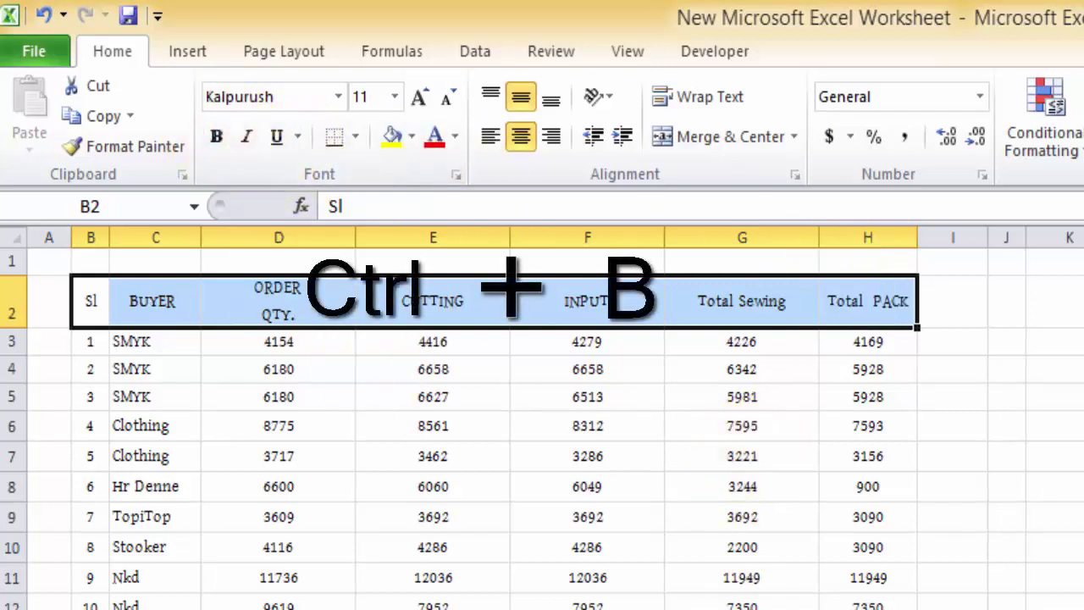
key("ctrl+b")
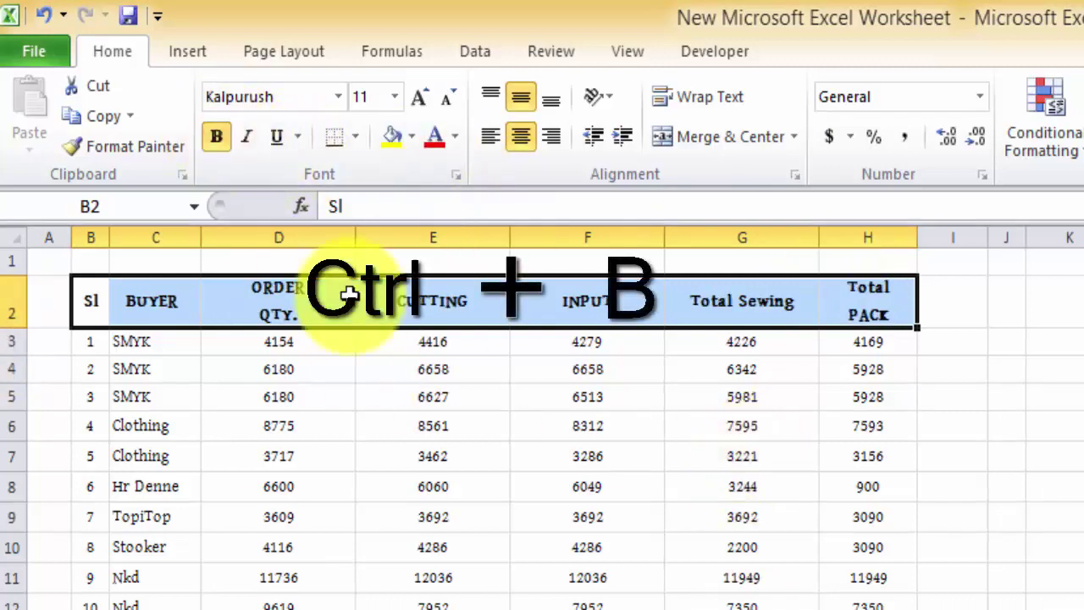
left_click(120, 401)
left_click_drag(120, 401, 835, 597)
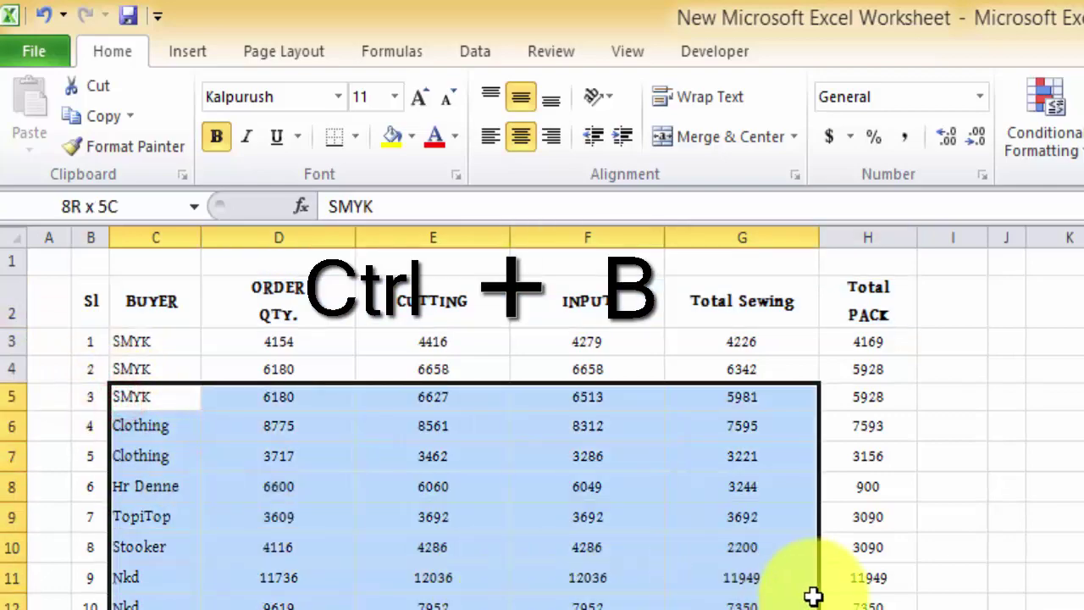
key("ctrl+b")
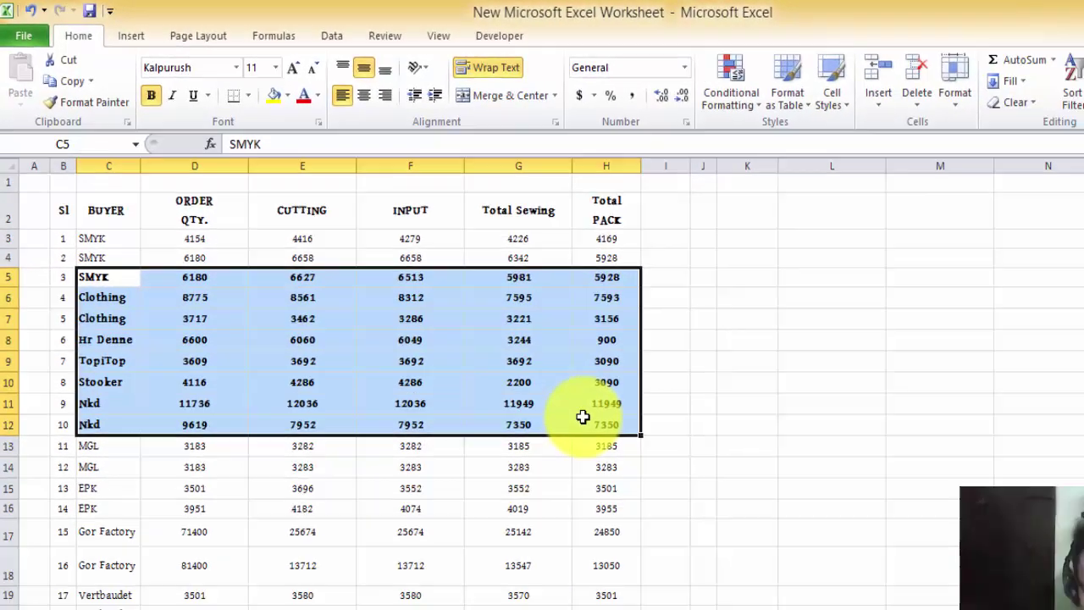
key("ctrl+b")
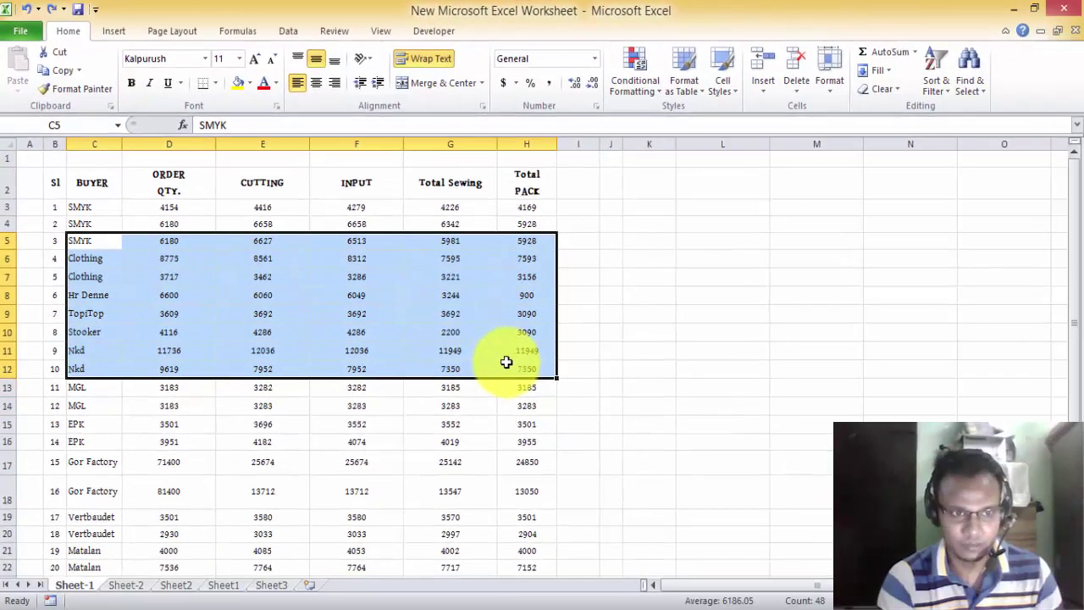
key("ctrl+z")
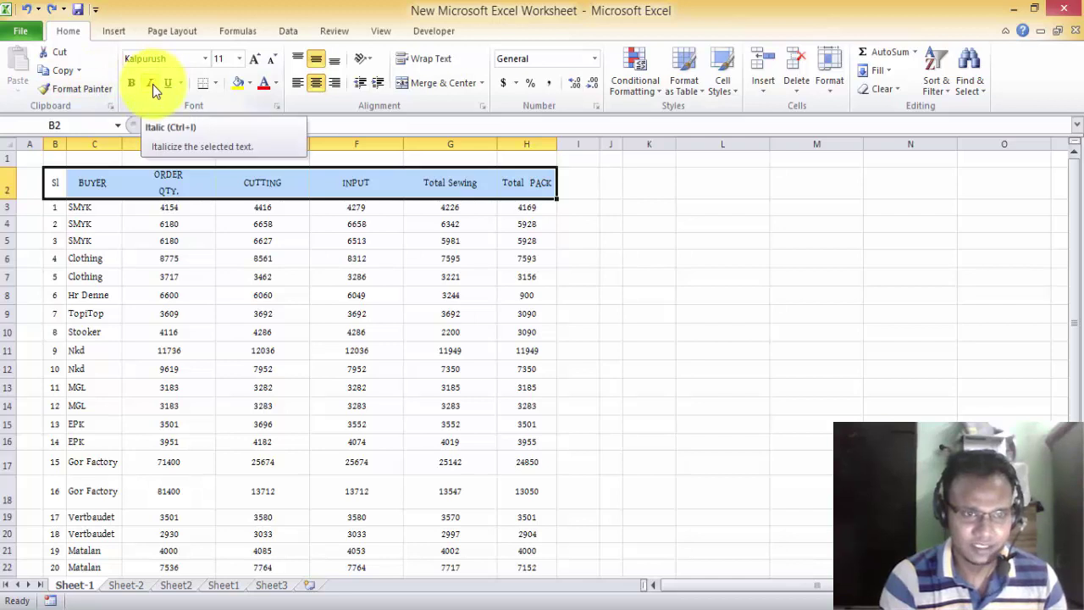
- Make the headings in B2:H2, Sl through Total PACK, bold italic
left_click(170, 298)
left_click_drag(53, 182, 534, 188)
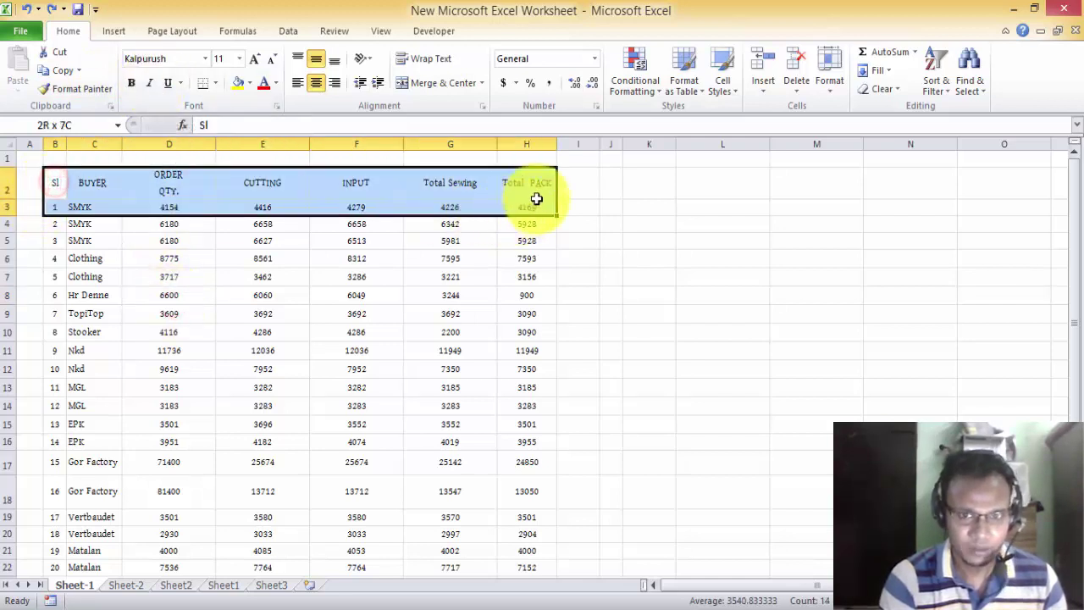
left_click(147, 83)
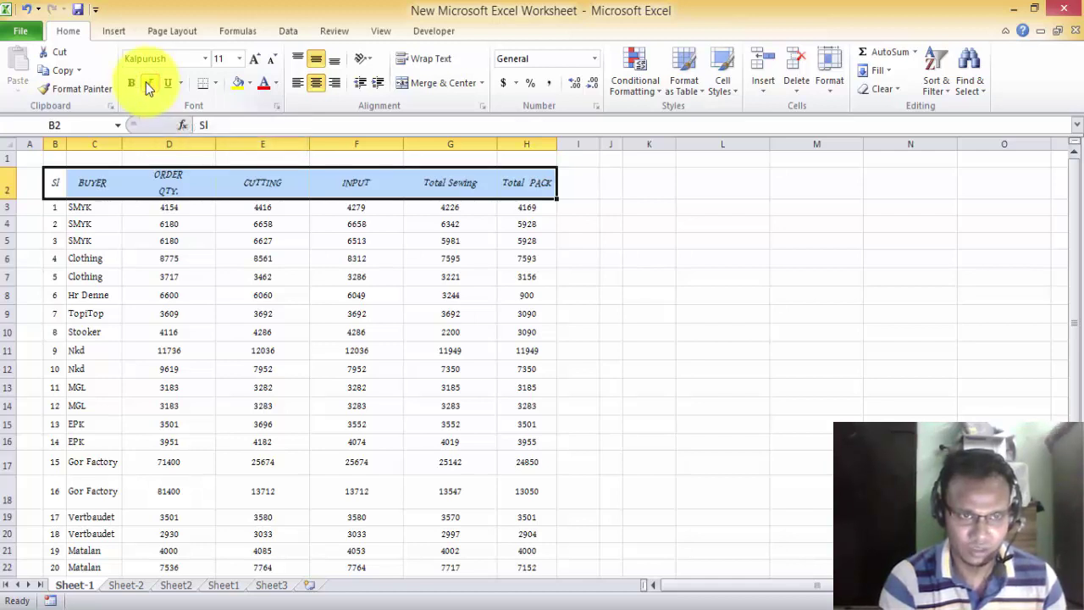
left_click(146, 83)
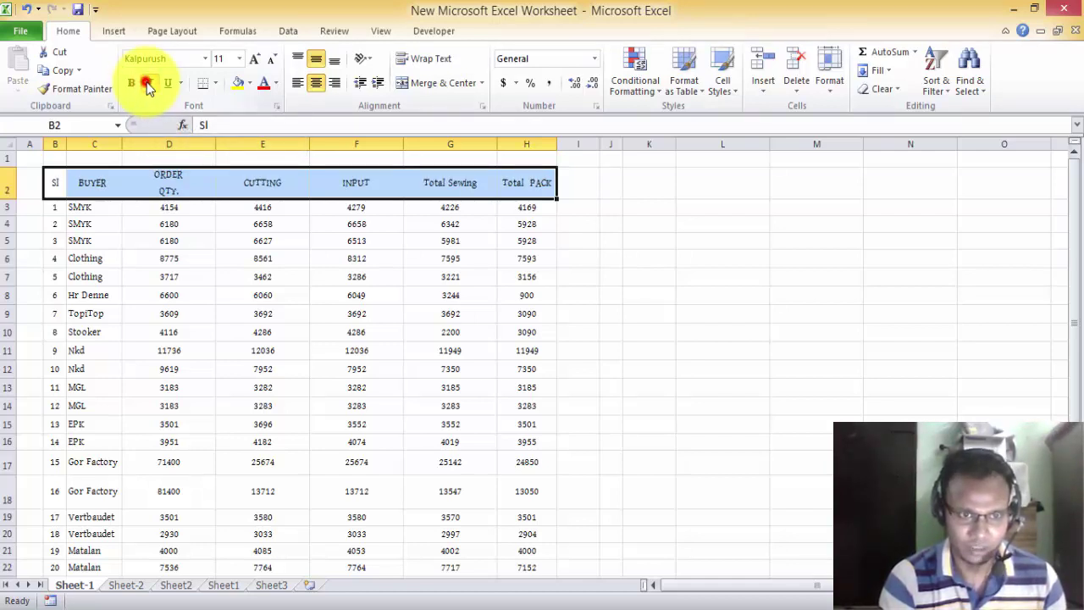
left_click(238, 367)
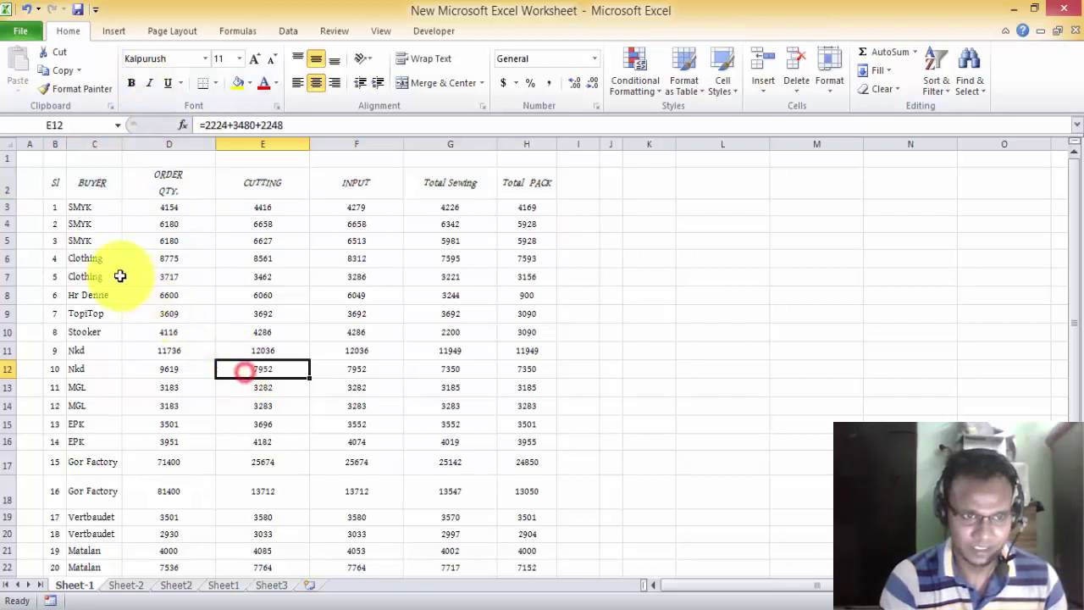
left_click(59, 185)
left_click_drag(75, 187, 534, 185)
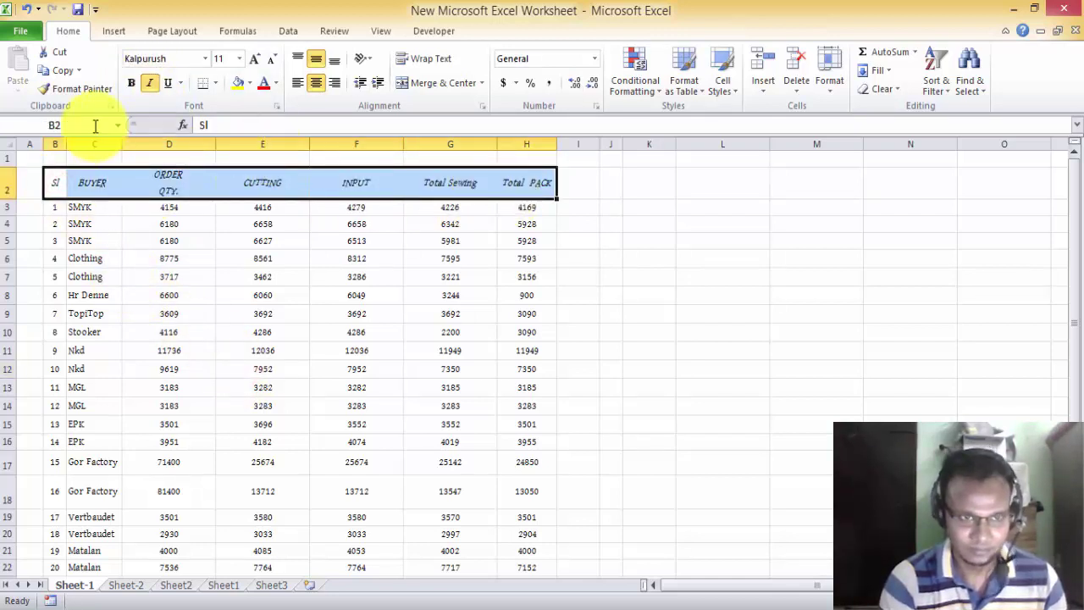
left_click(132, 84)
left_click(149, 83)
left_click(409, 297)
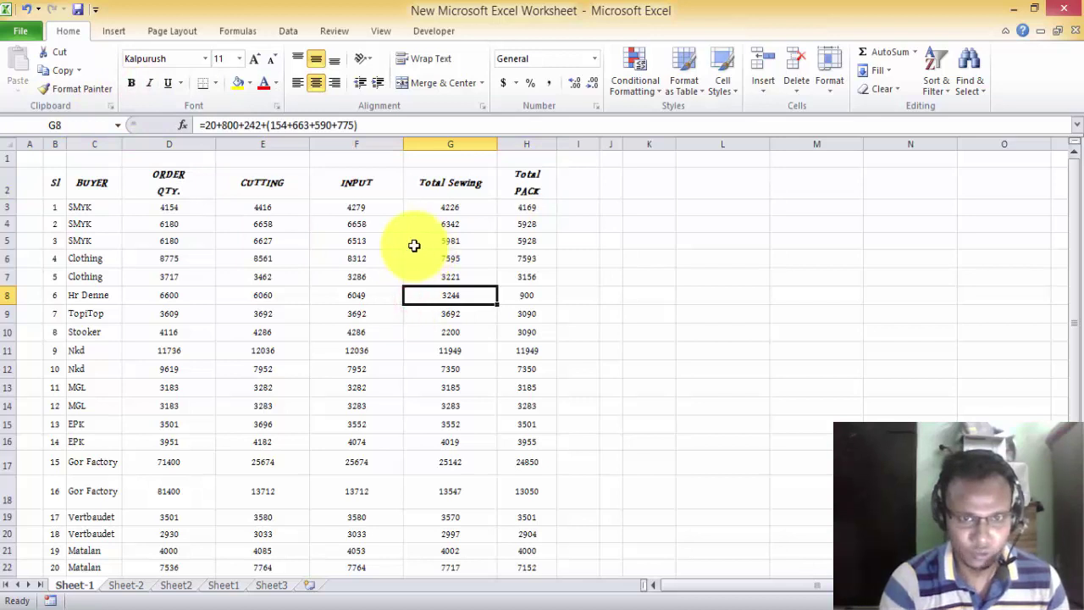
left_click(462, 187)
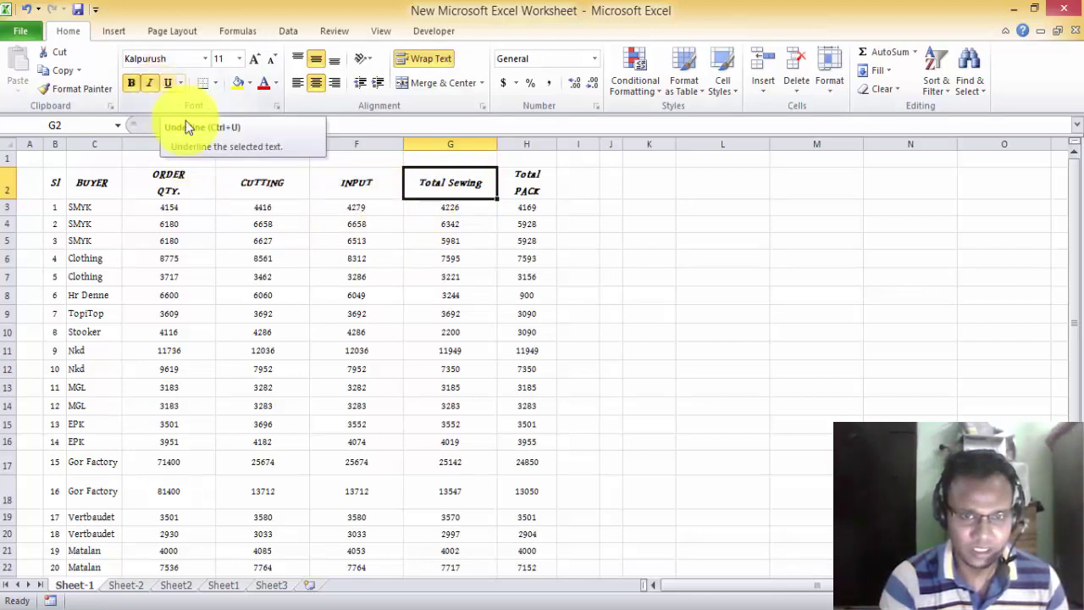
left_click(292, 329)
left_click(457, 182)
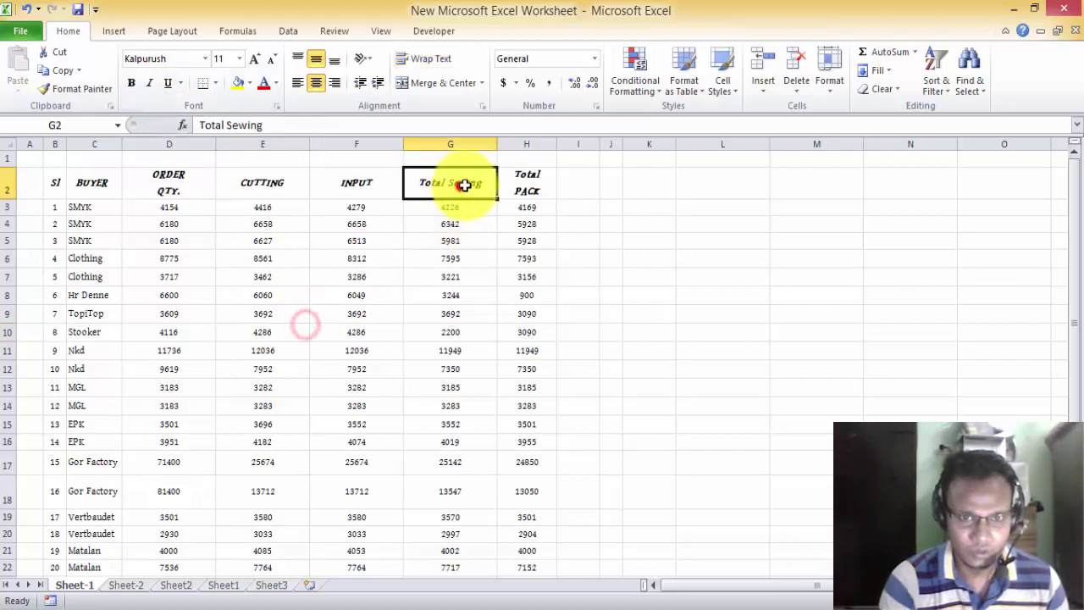
left_click(171, 85)
left_click(379, 241)
left_click(466, 186)
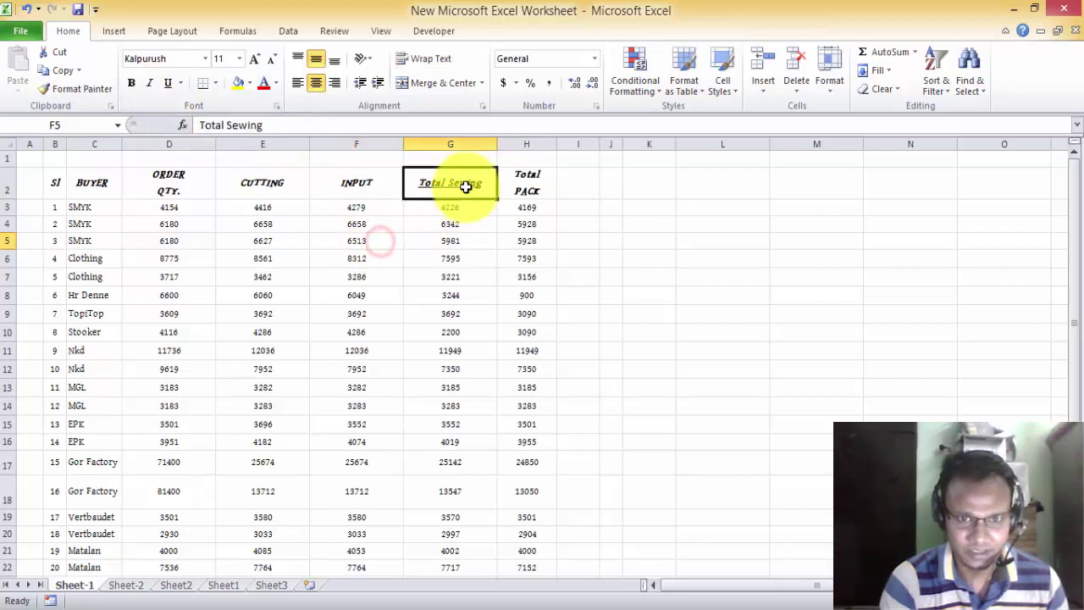
left_click(465, 283)
left_click(452, 182)
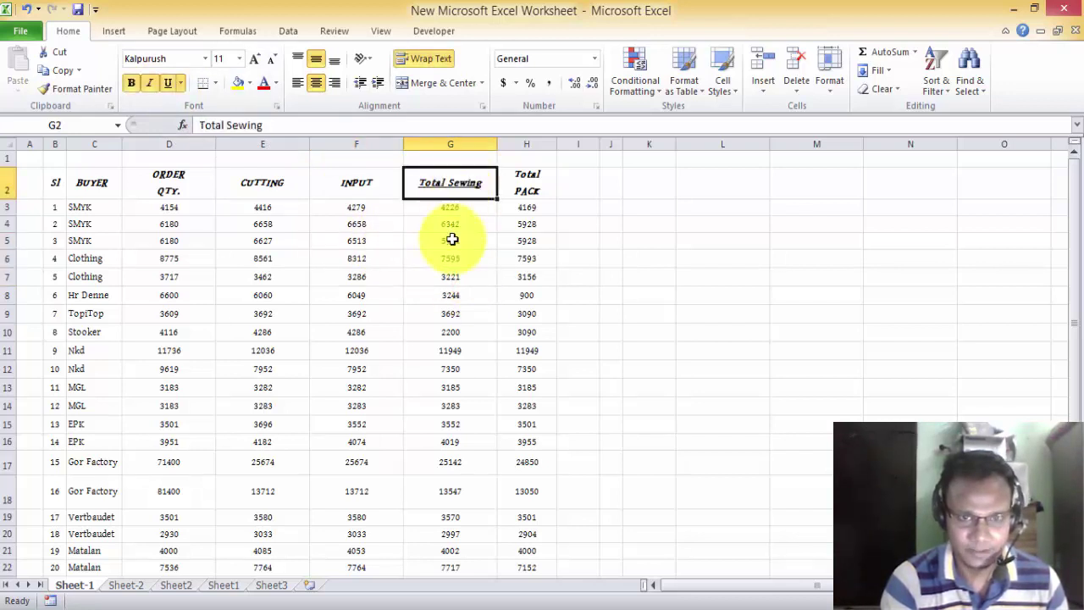
left_click(432, 293)
left_click(440, 194)
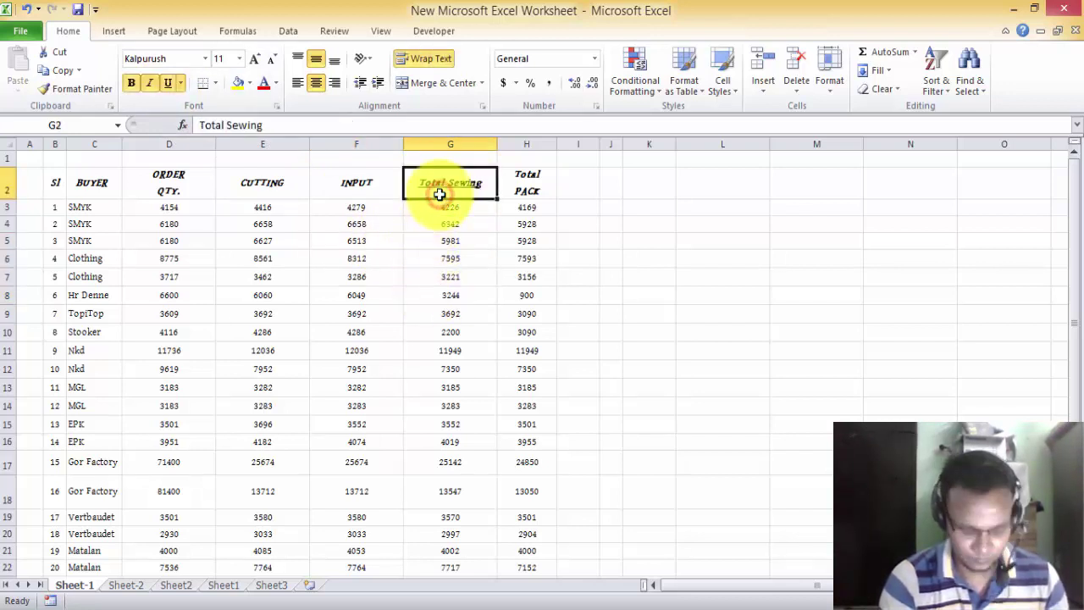
left_click(415, 256)
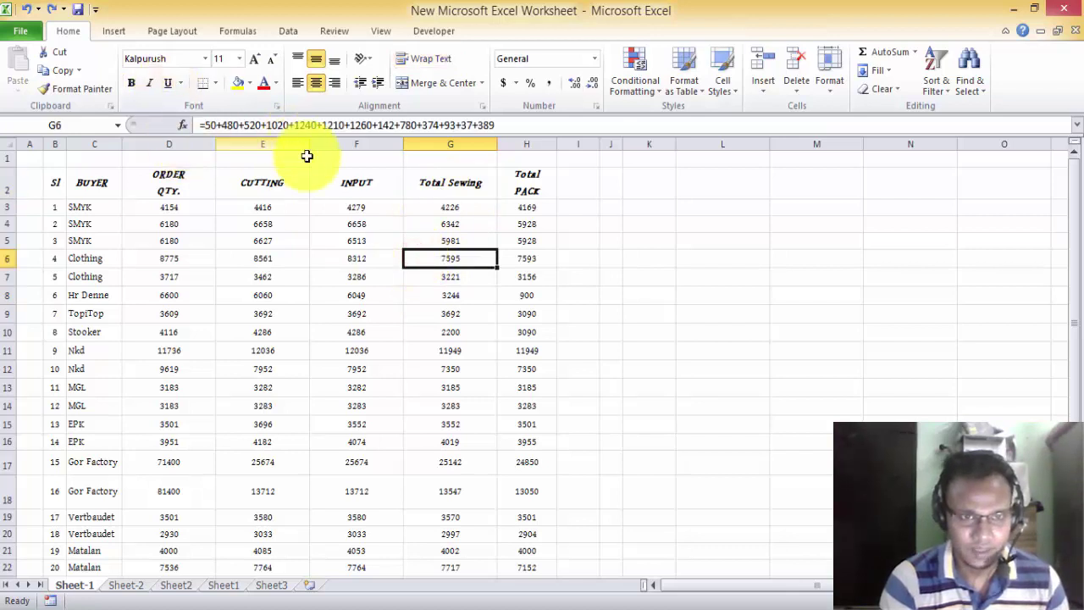
left_click(6, 142)
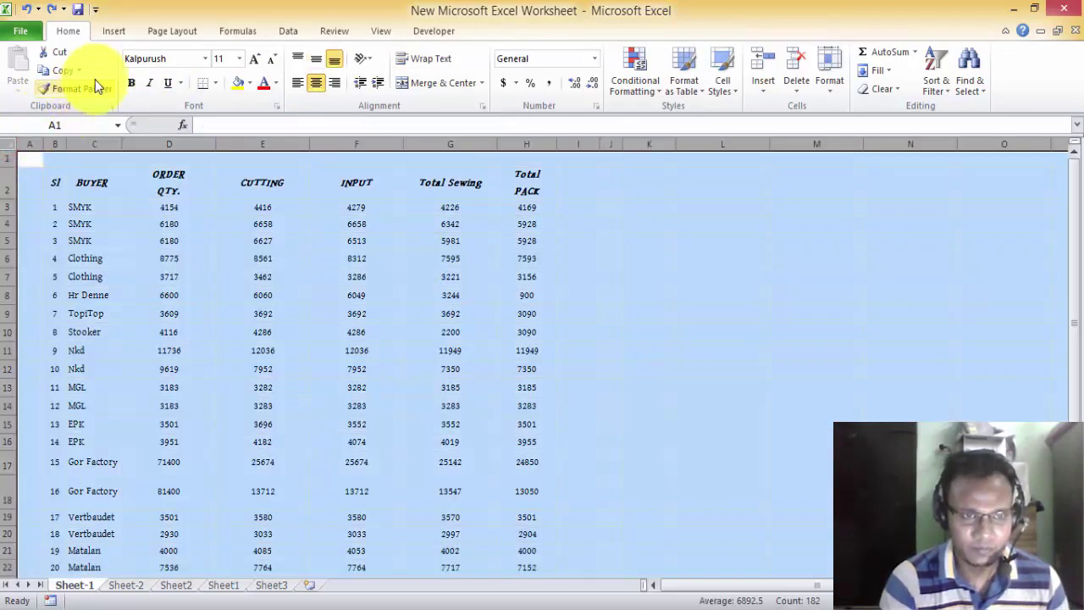
left_click(145, 294)
left_click(206, 58)
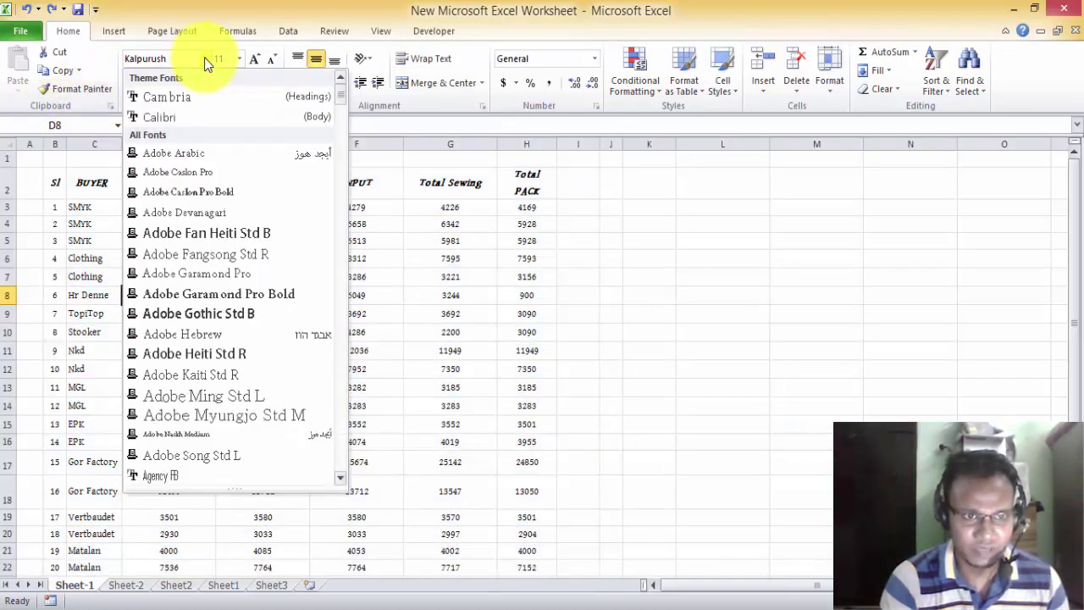
left_click_drag(345, 224, 573, 360)
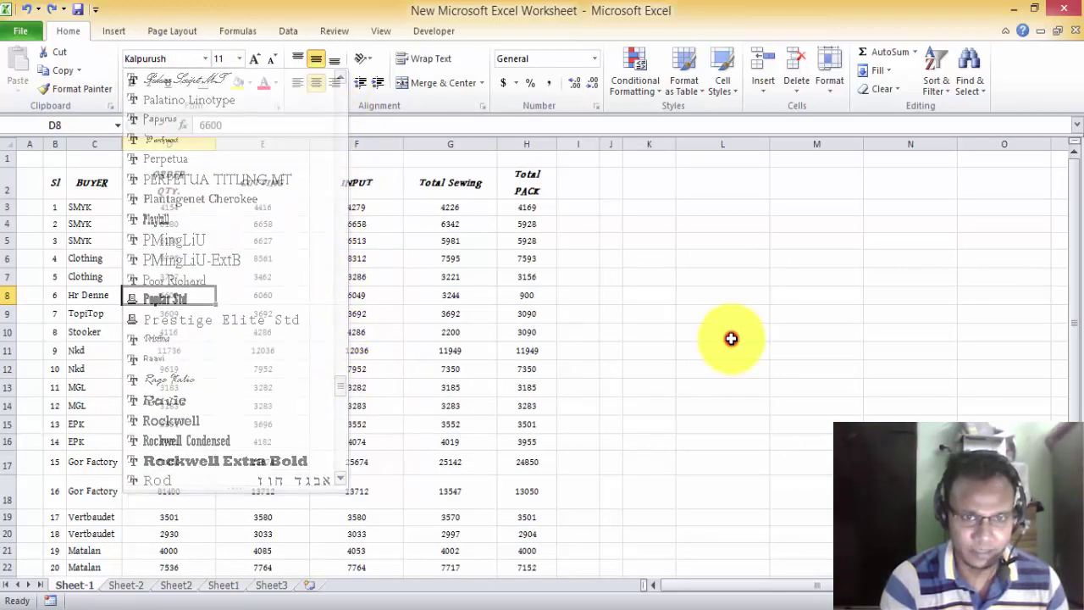
key("Escape")
left_click(261, 439)
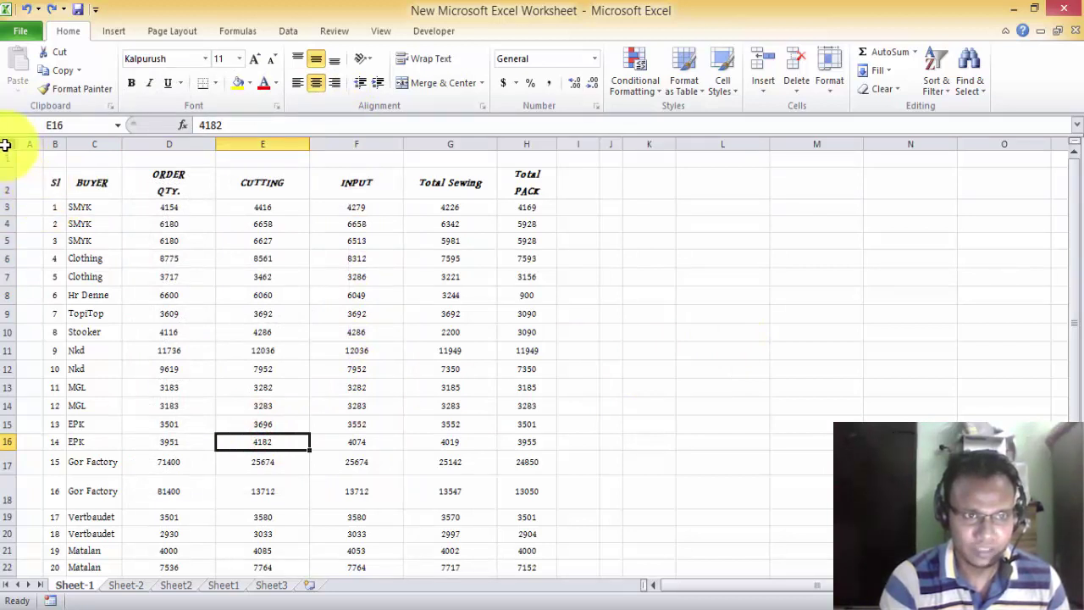
left_click(7, 145)
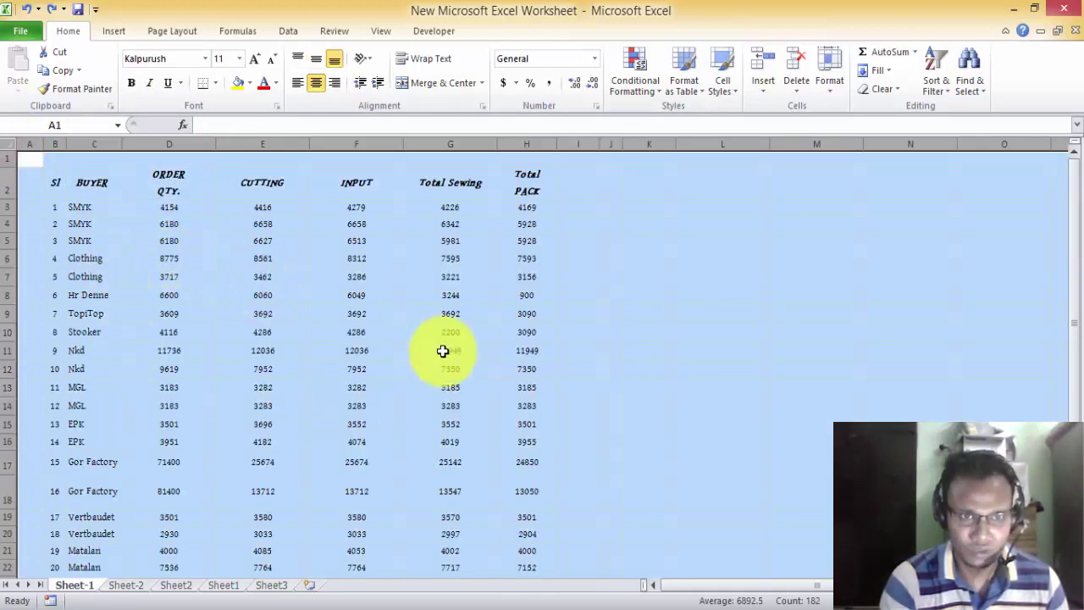
left_click(205, 59)
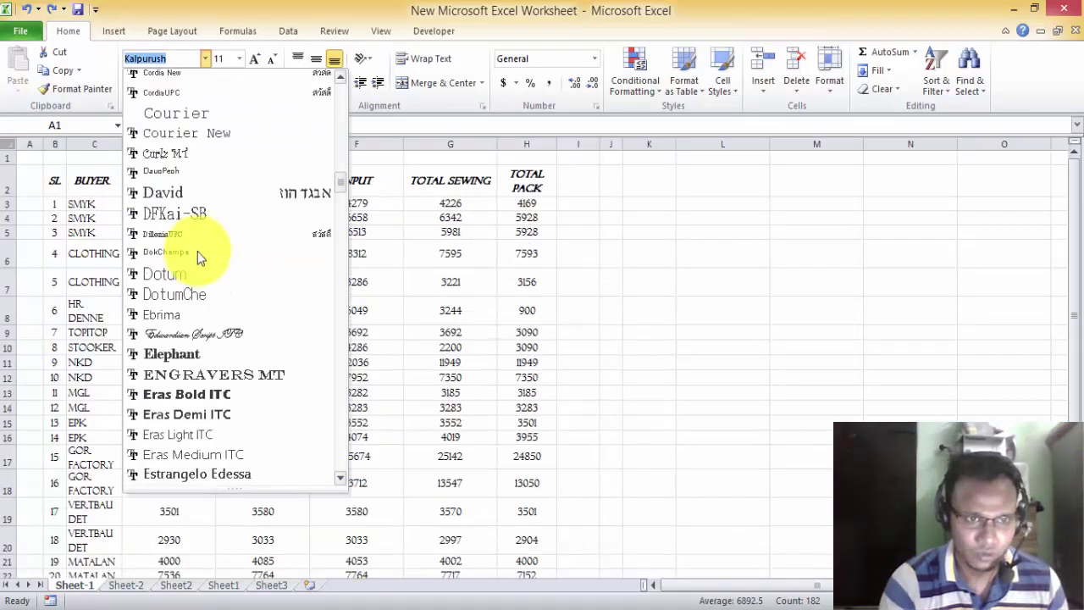
scroll(198, 251, "up", 5)
scroll(197, 251, "up", 5)
scroll(197, 251, "up", 5)
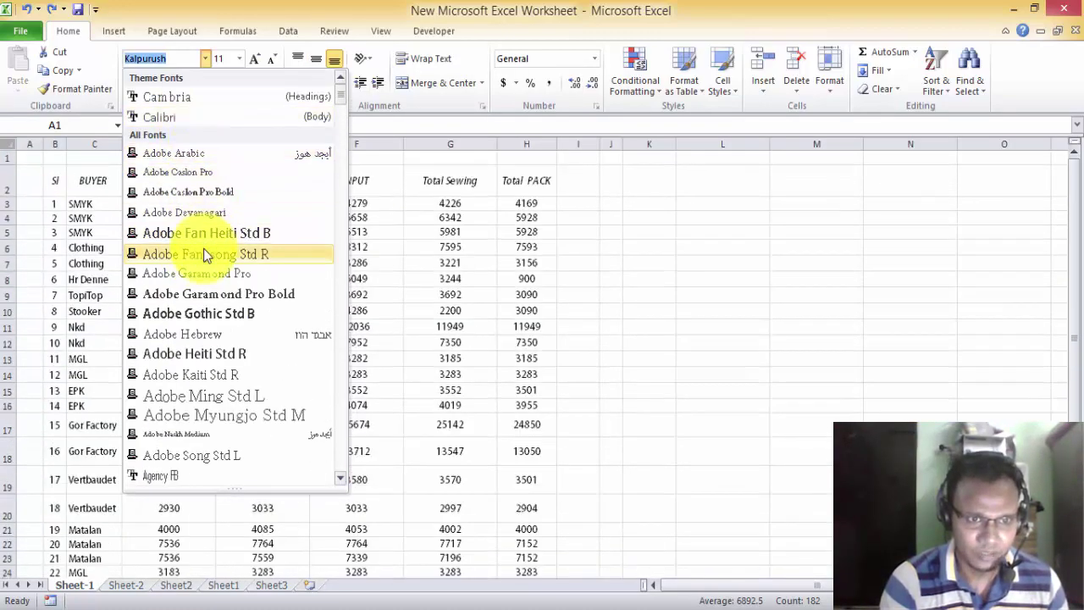
scroll(204, 254, "down", 3)
scroll(203, 271, "down", 5)
scroll(203, 277, "down", 3)
scroll(190, 231, "down", 1)
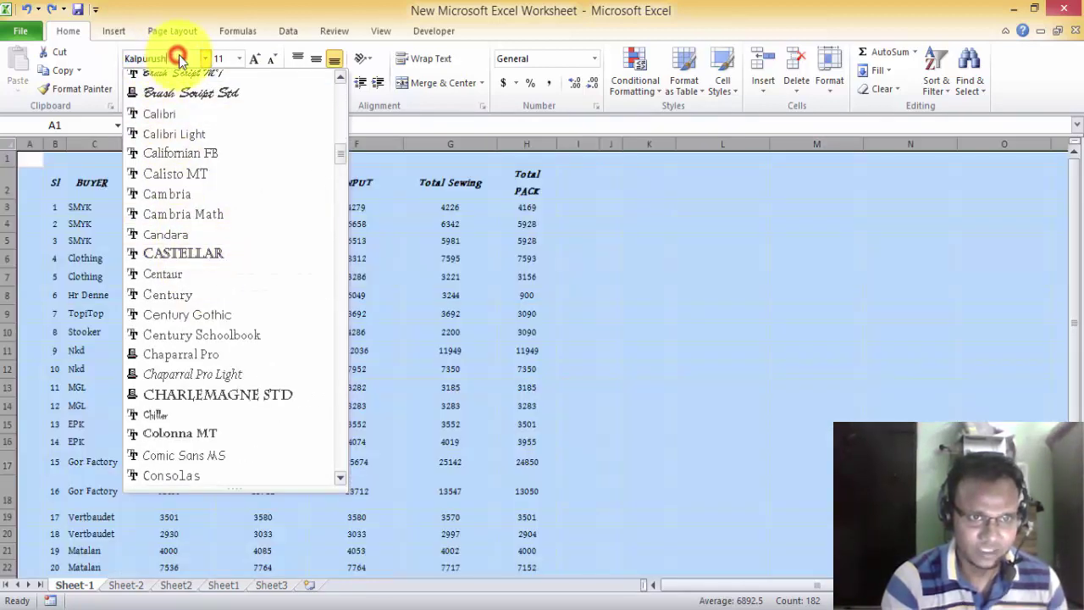
left_click_drag(176, 56, 145, 59)
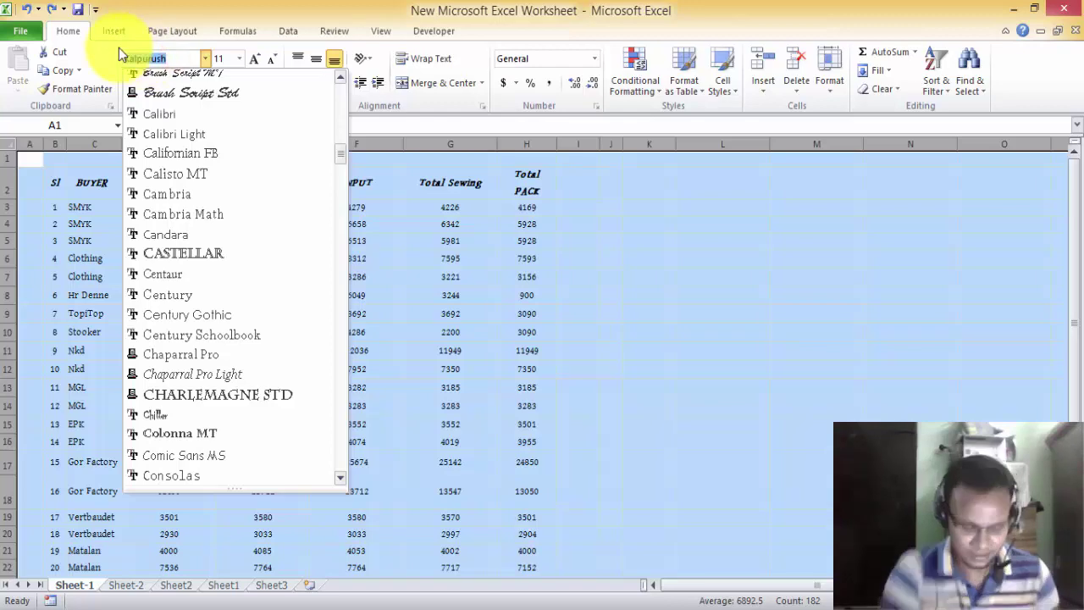
type("Times New Roman")
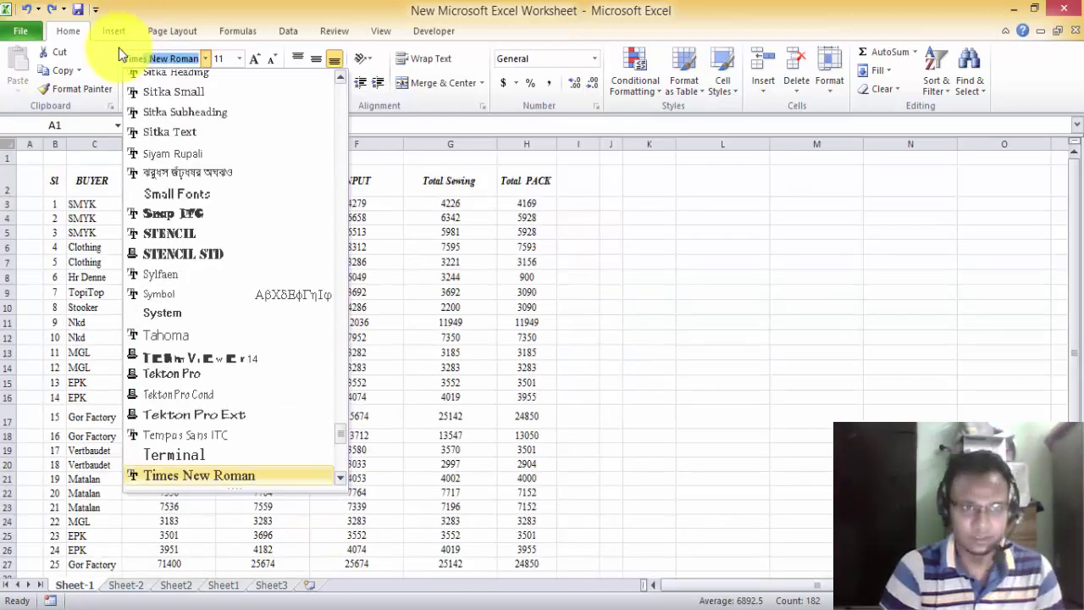
key("Return")
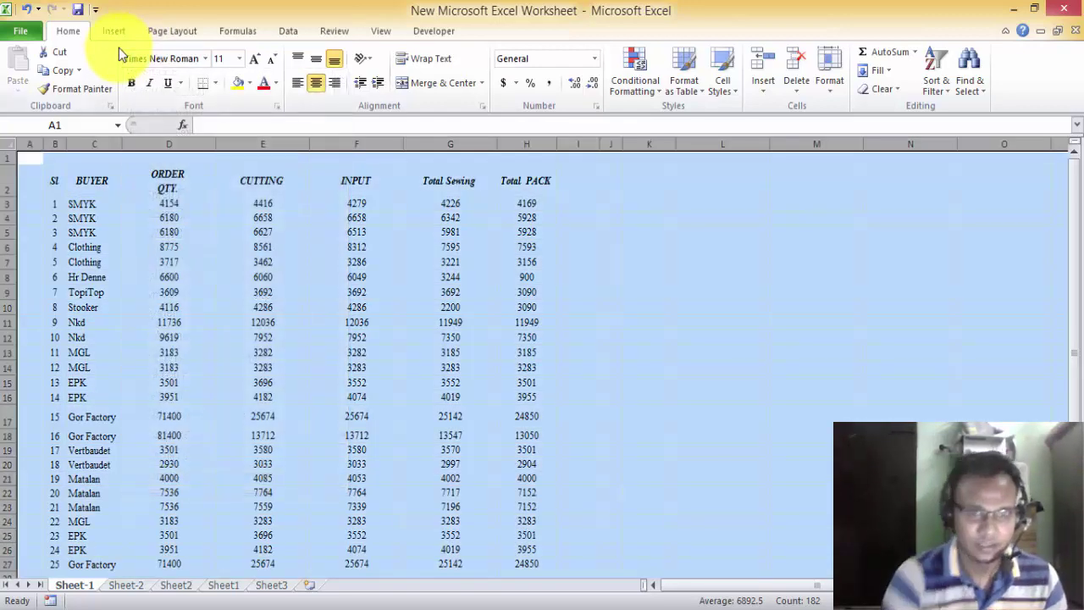
left_click(762, 335)
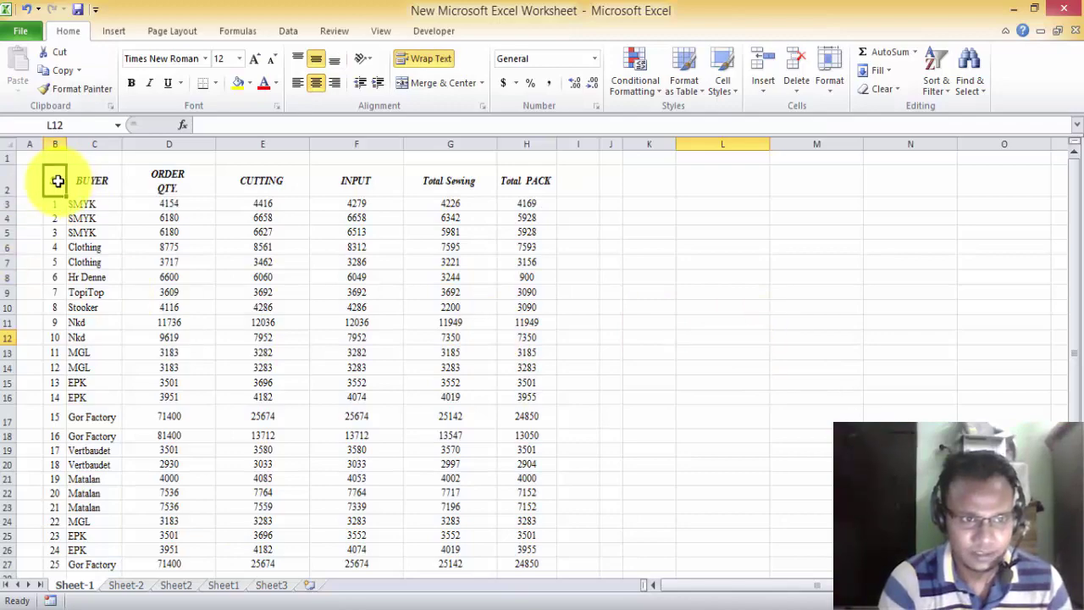
left_click_drag(58, 181, 530, 207)
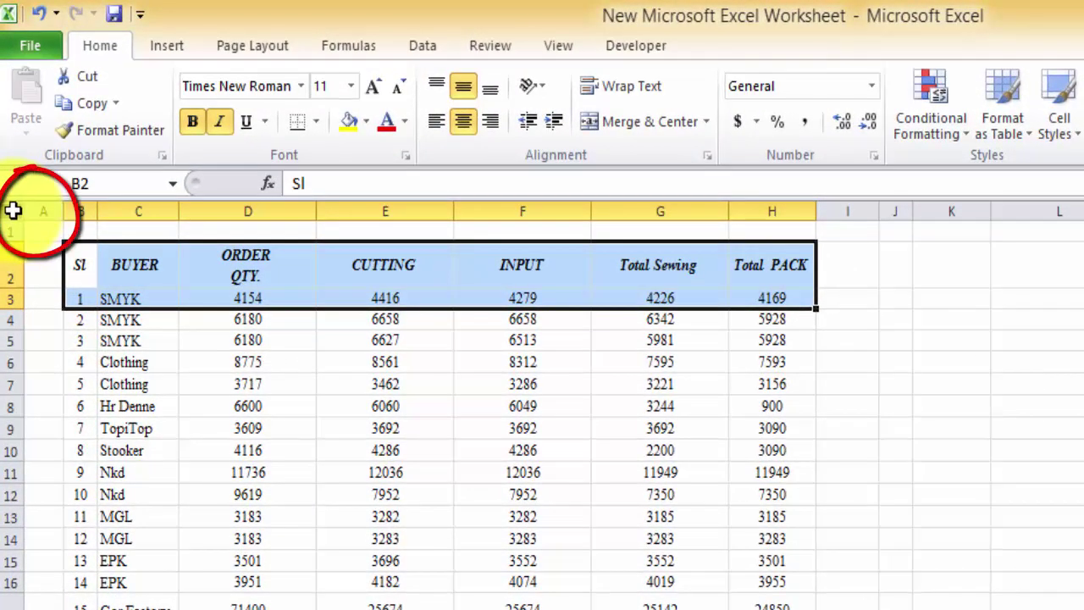
left_click(12, 210)
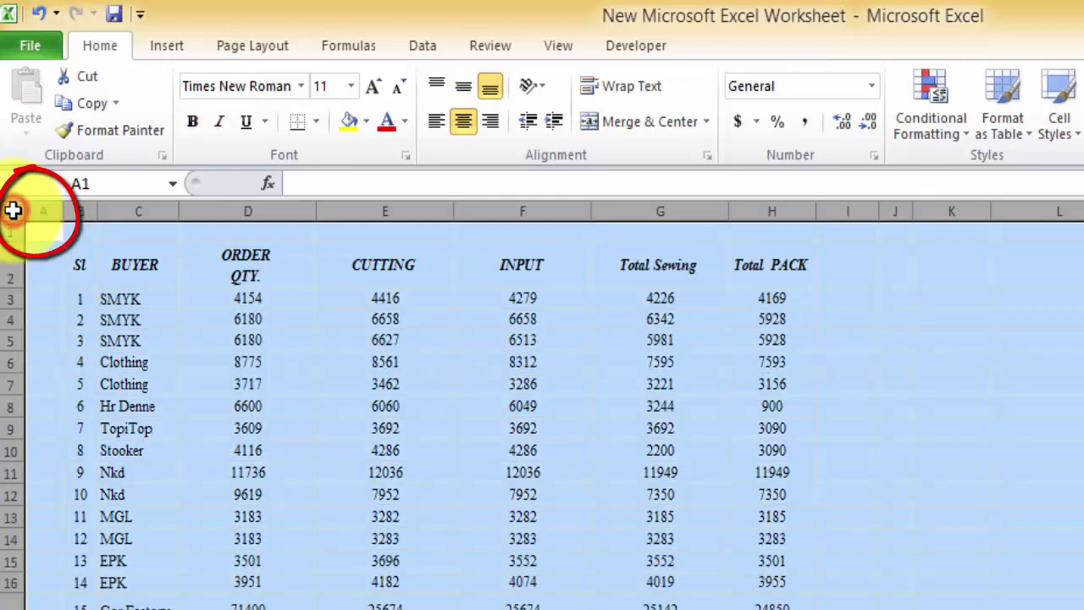
left_click(300, 88)
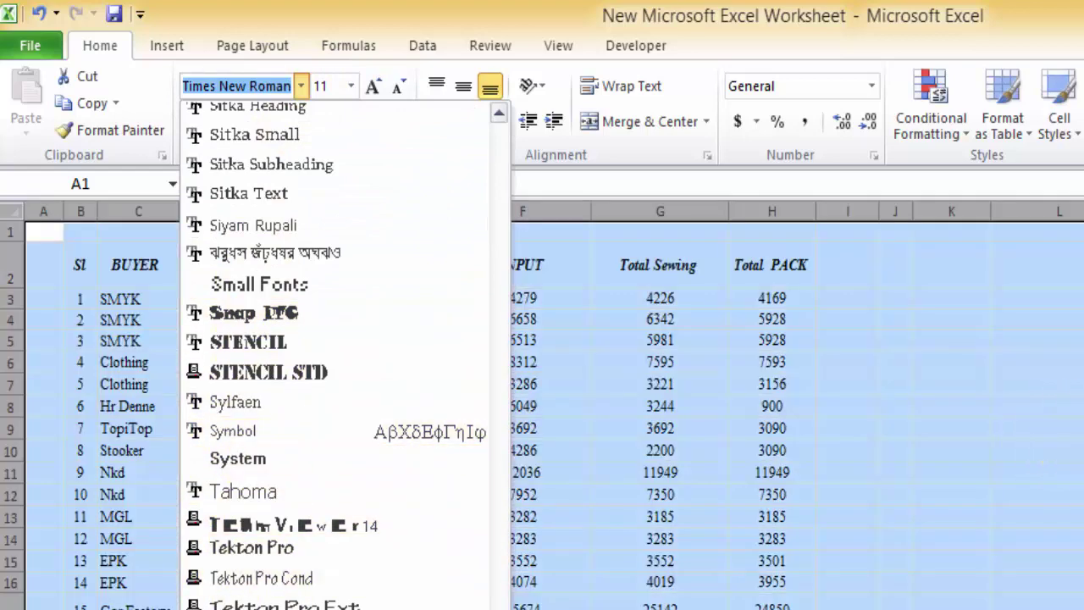
left_click(597, 415)
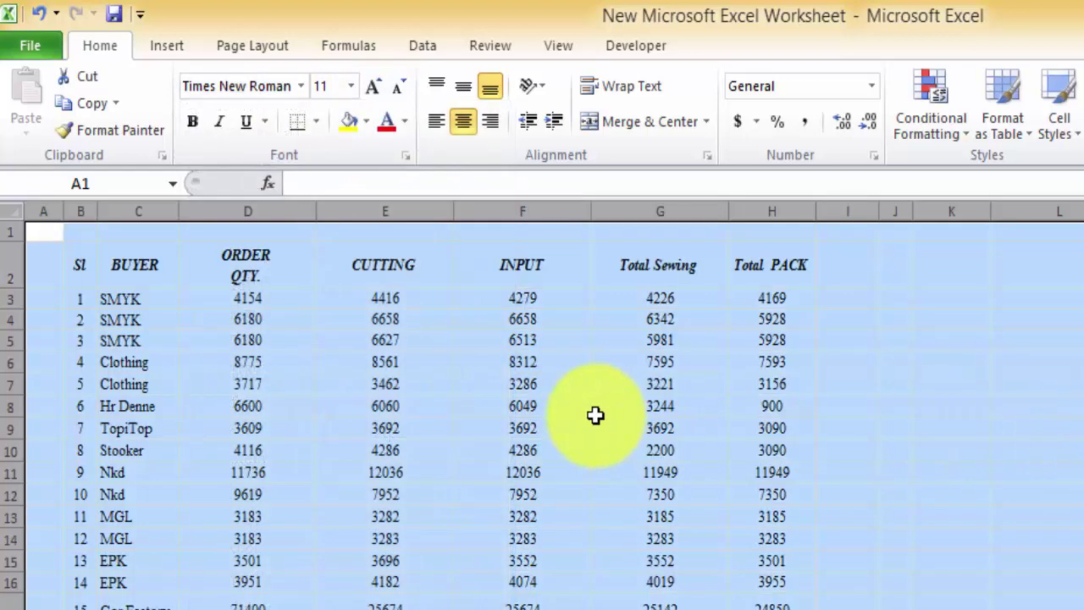
left_click(483, 466)
left_click(523, 583)
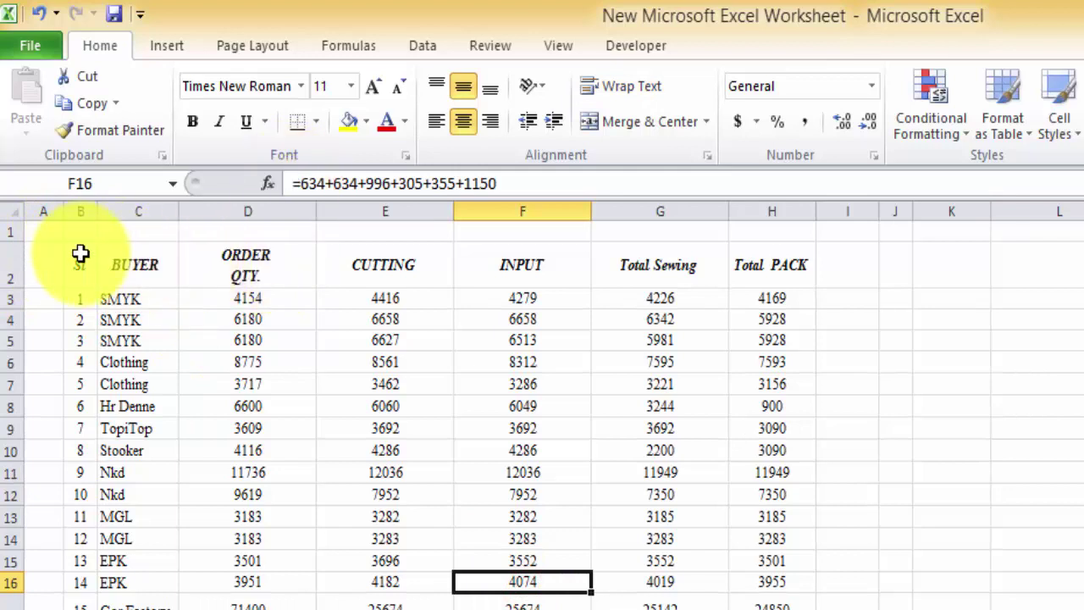
left_click_drag(80, 253, 755, 265)
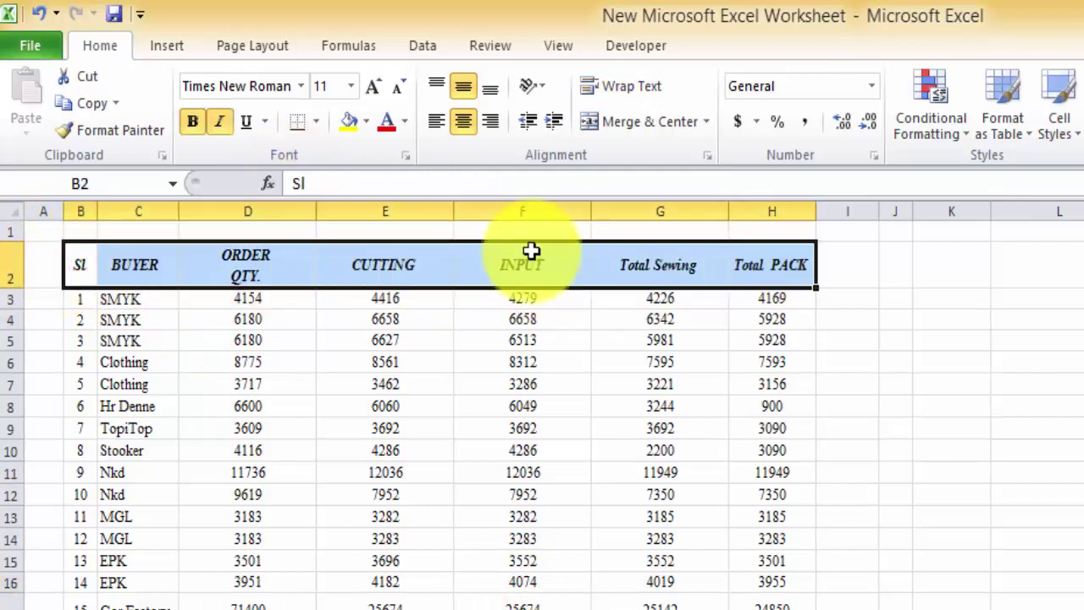
left_click(7, 209)
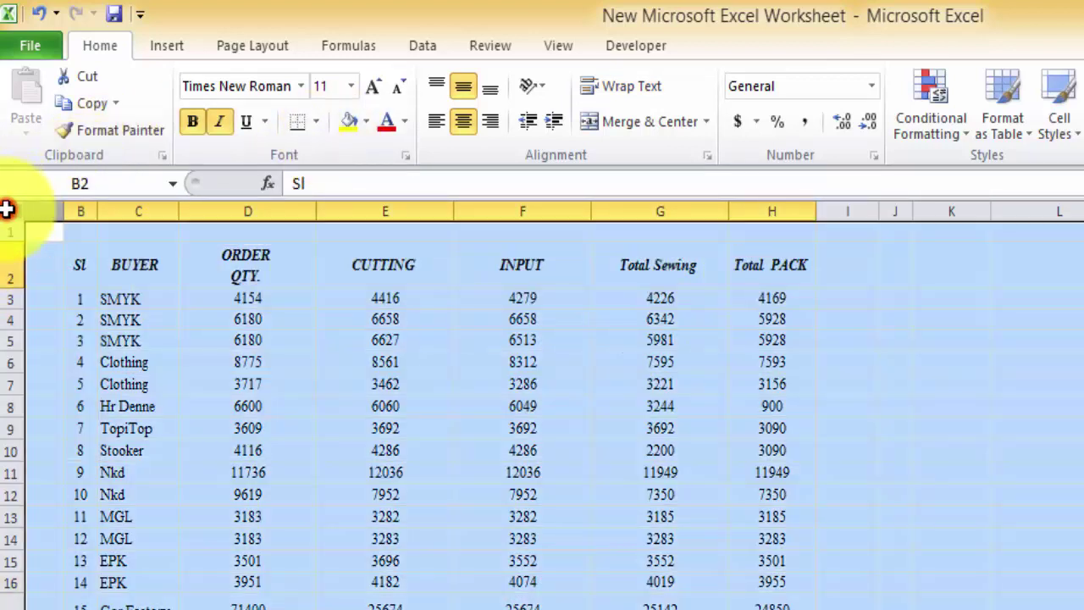
- Set the whole sheet to 12-point text, briefly trying smaller and larger sizes
left_click(349, 85)
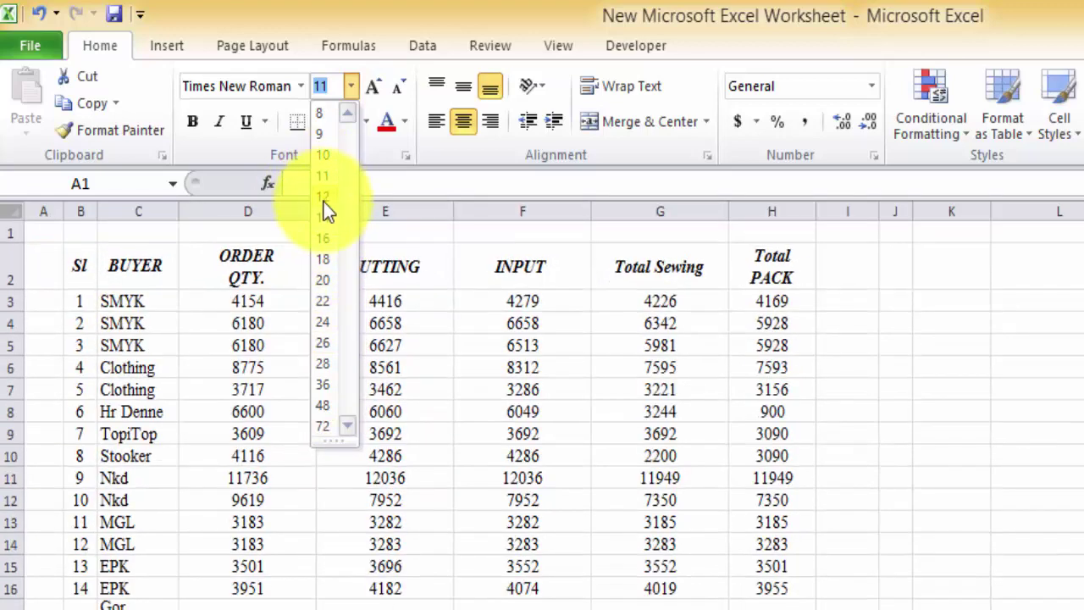
left_click(323, 195)
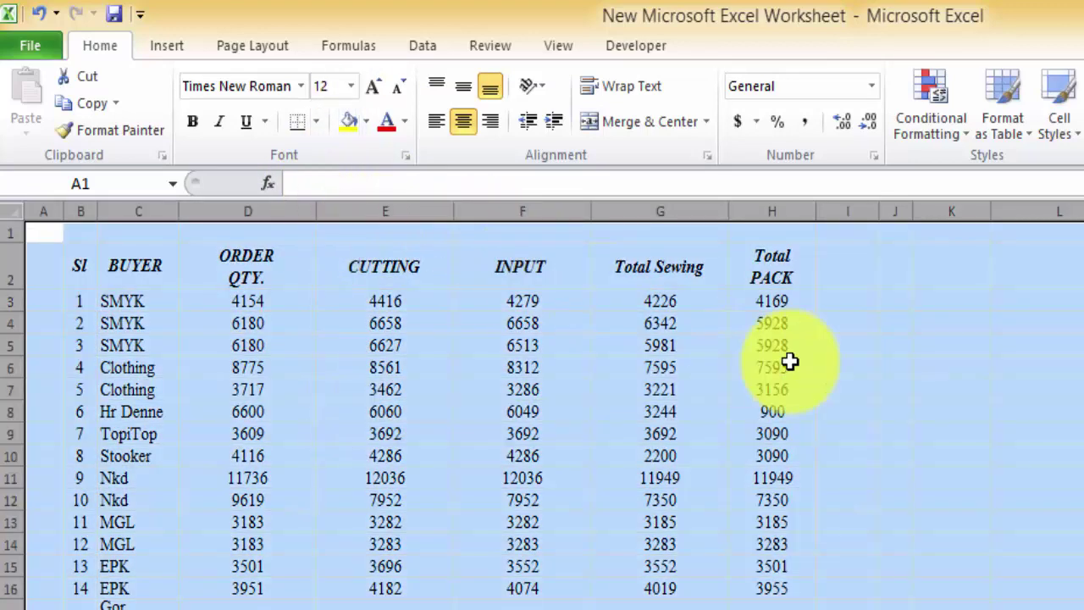
left_click(396, 93)
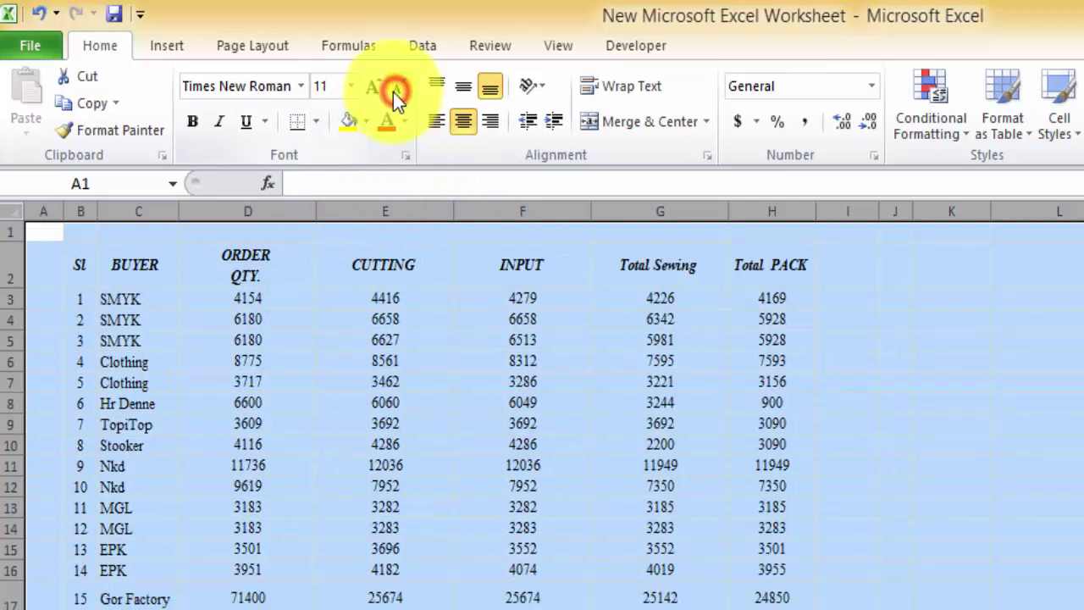
left_click(374, 89)
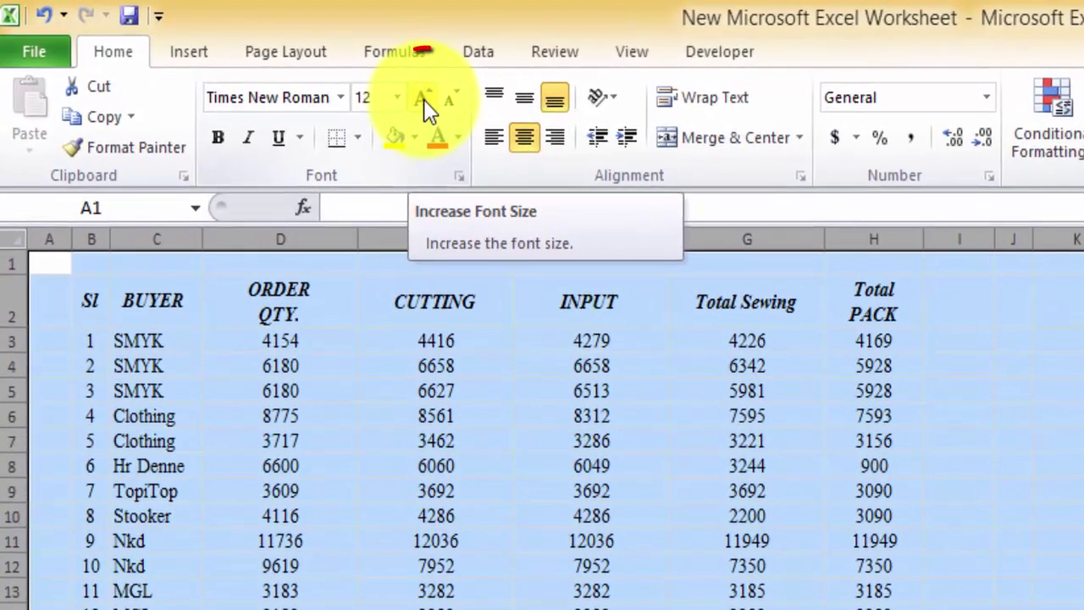
left_click(424, 99)
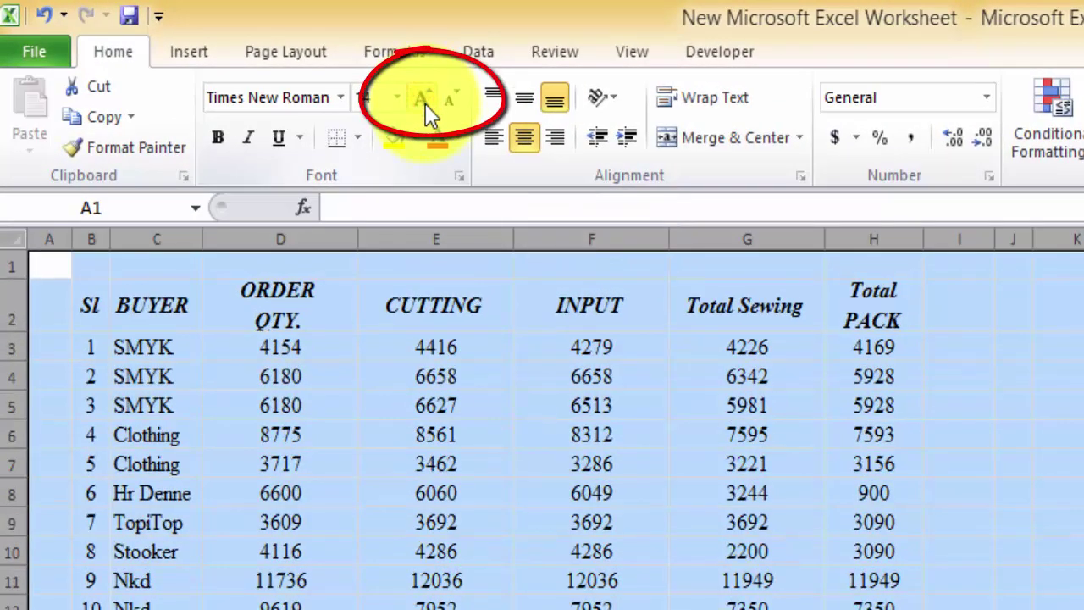
left_click(447, 100)
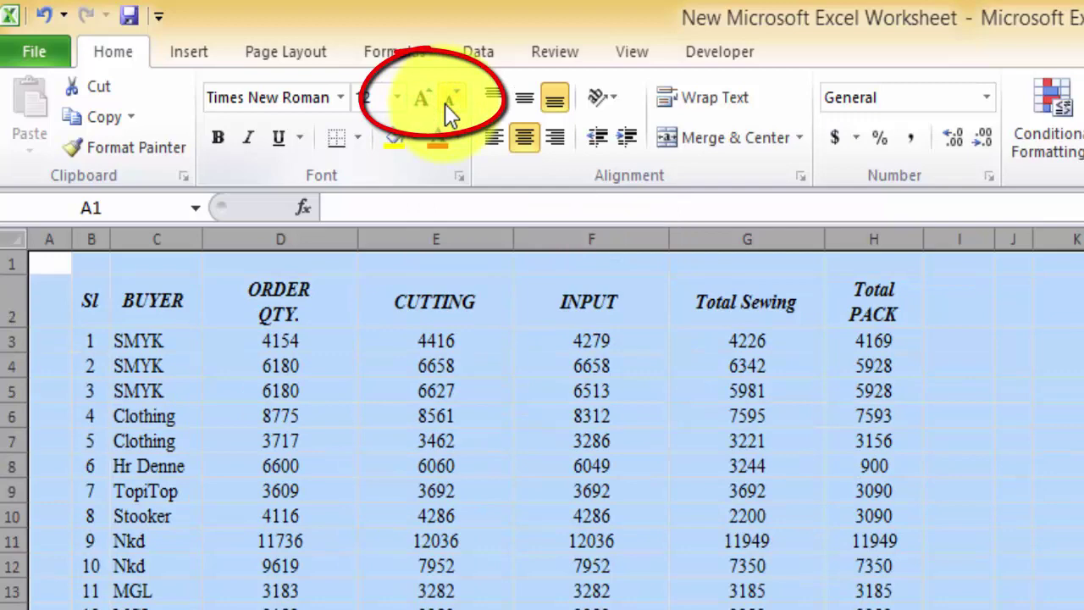
left_click(89, 298)
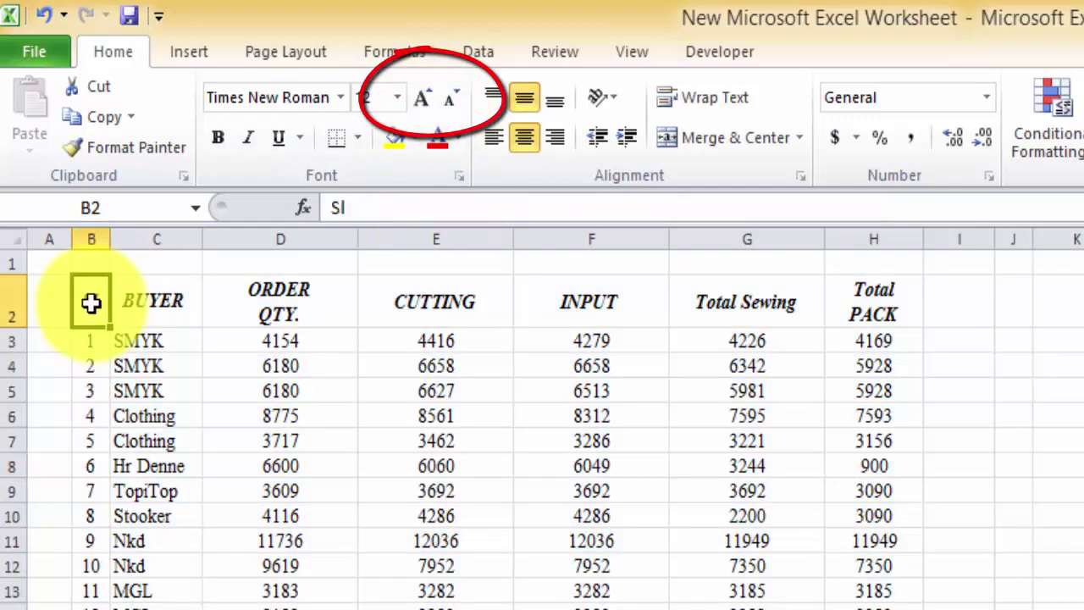
- Apply All Borders to the header cells in row 2, then select the table
left_click(359, 145)
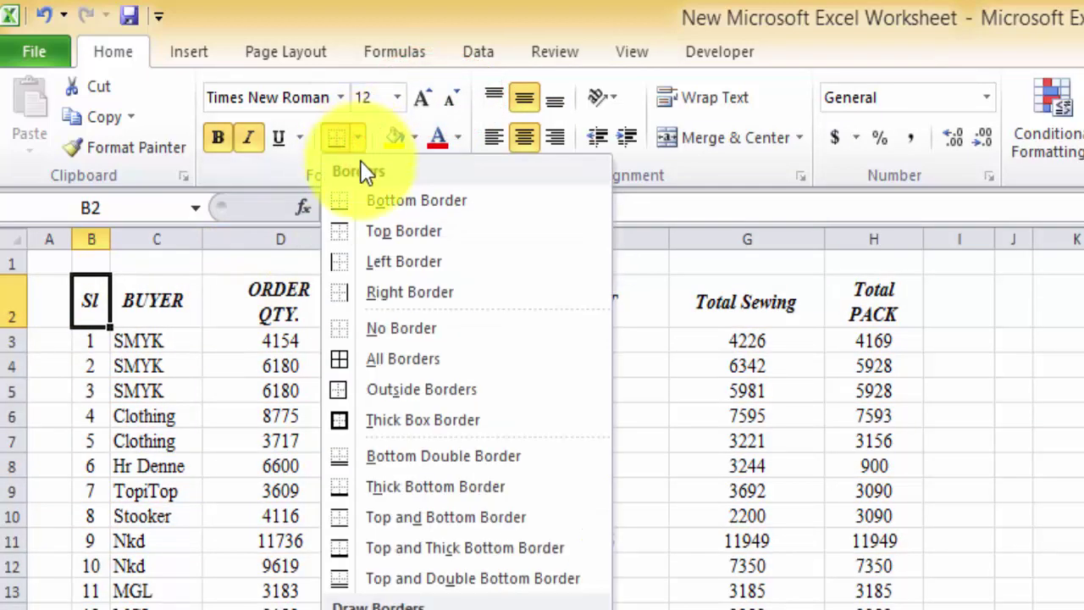
left_click(1000, 593)
left_click(881, 609)
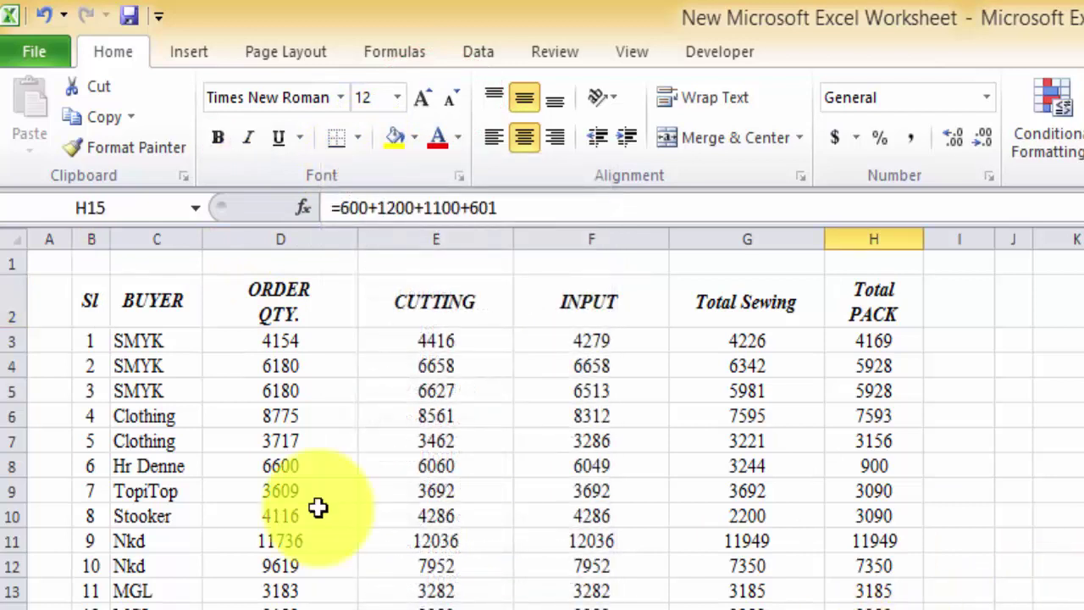
left_click_drag(82, 298, 847, 303)
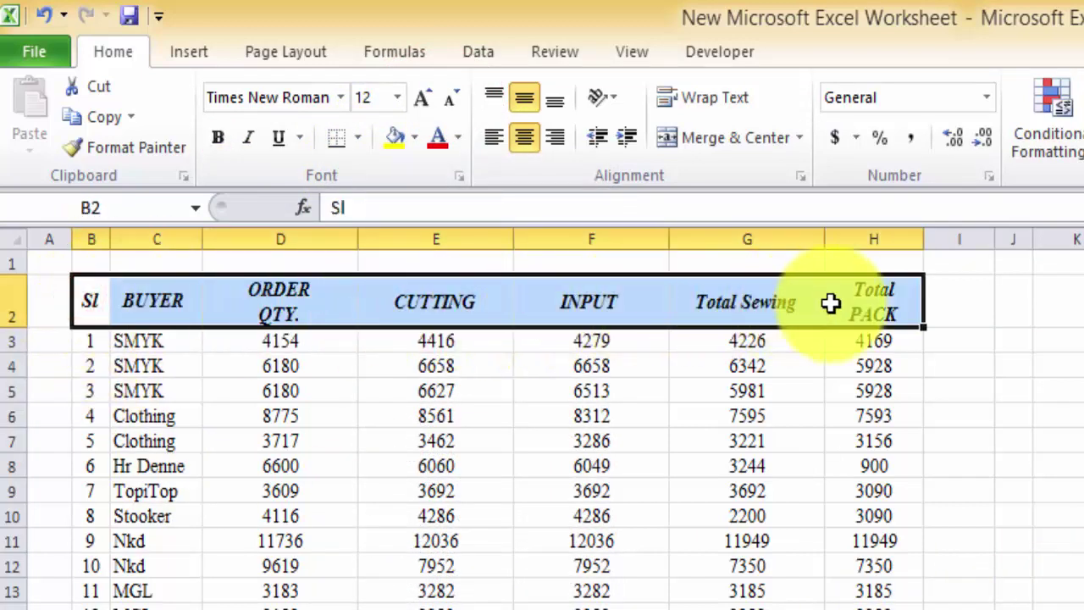
left_click(359, 136)
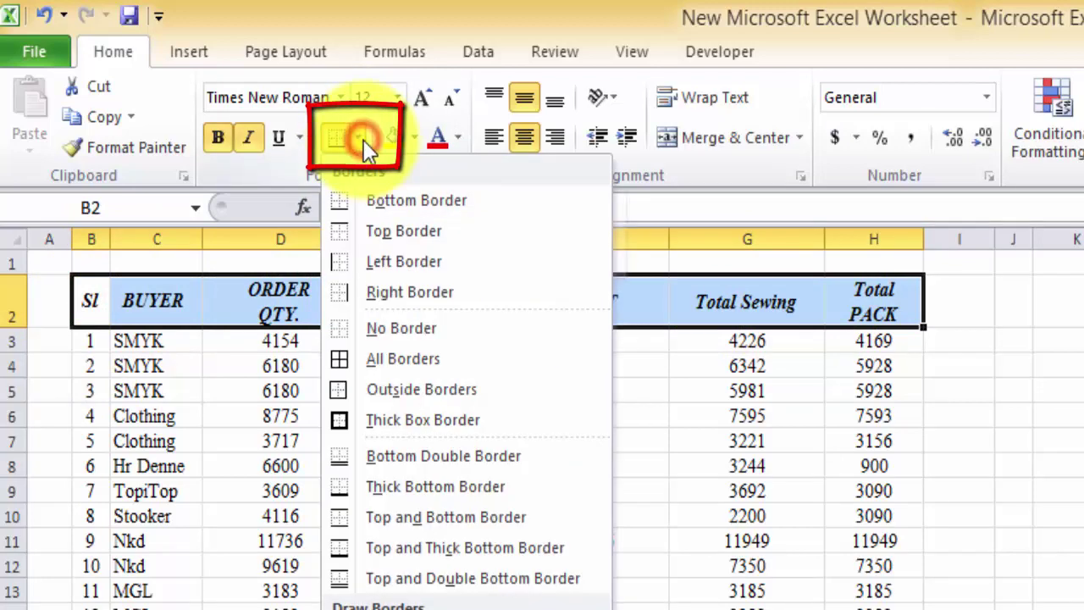
left_click(392, 357)
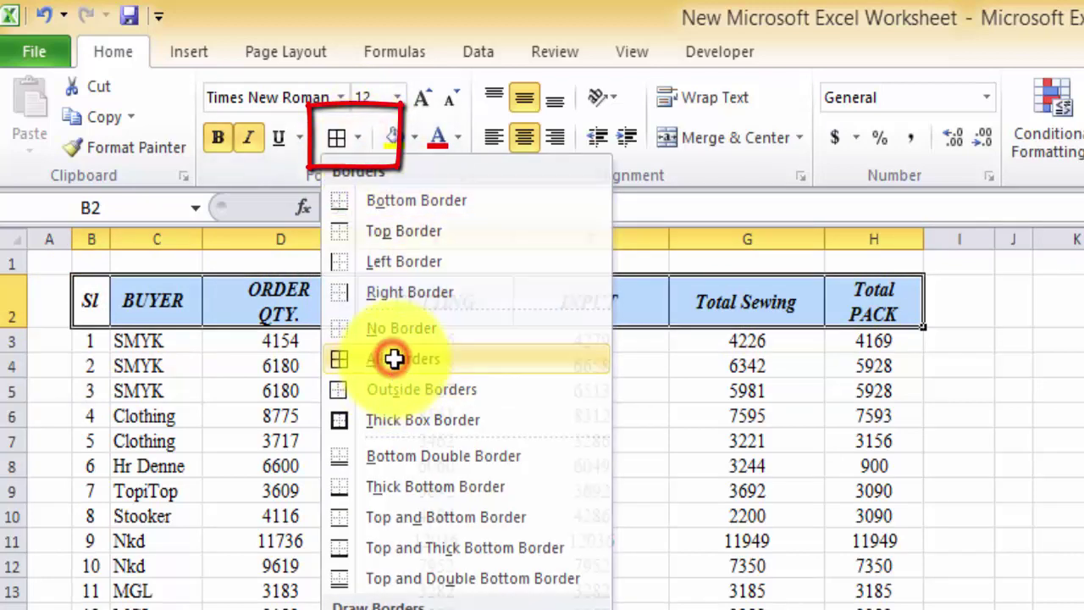
left_click(414, 516)
mouse_move(102, 302)
left_mouse_down()
mouse_move(245, 333)
mouse_move(873, 601)
mouse_move(509, 514)
left_mouse_up()
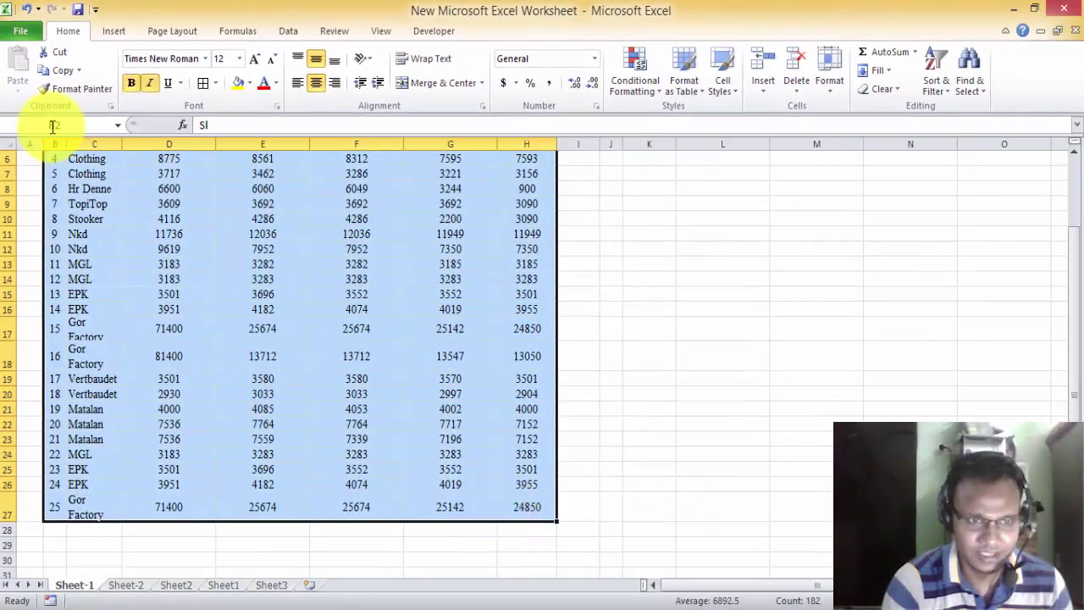
- Apply All Borders to the table and AutoFit column C to fit Gor Factory
left_click(203, 83)
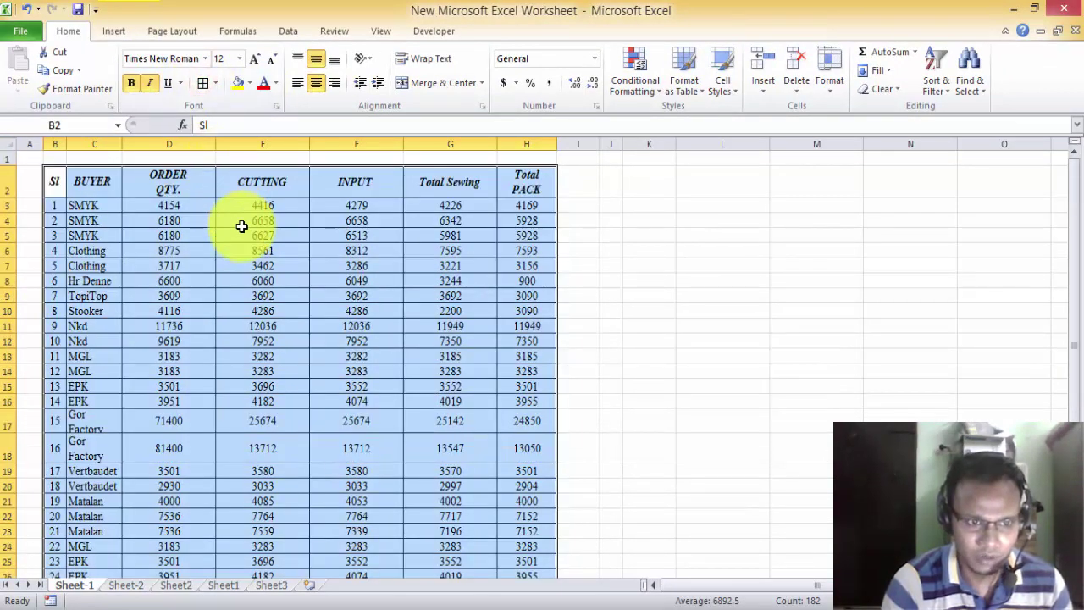
double_click(120, 145)
left_click(296, 326)
left_click(362, 282)
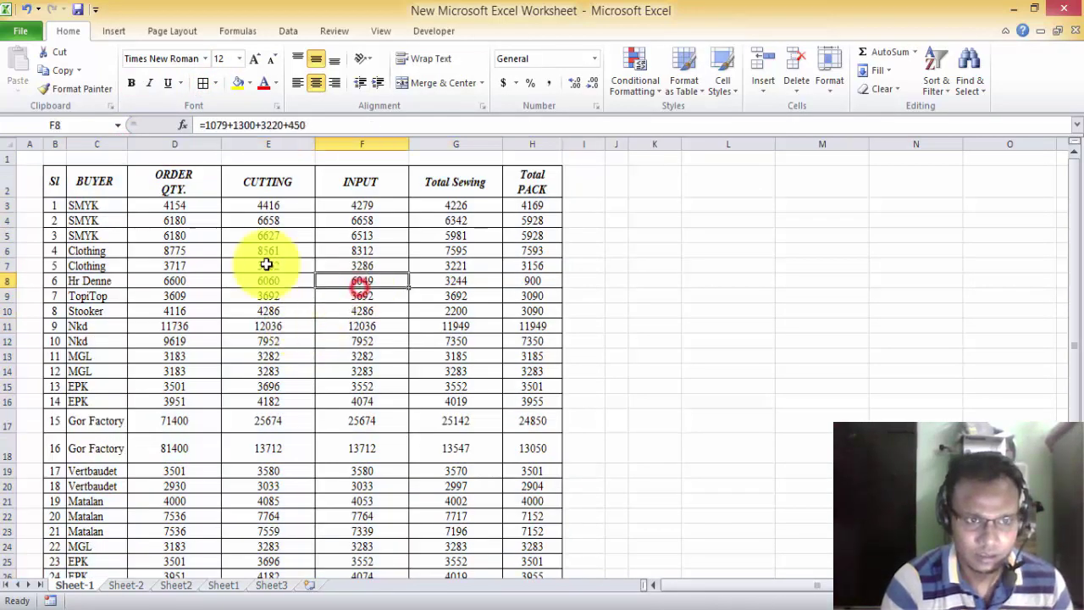
- Outline the table B2:H27 with a Thick Box Border
left_click_drag(53, 179, 519, 565)
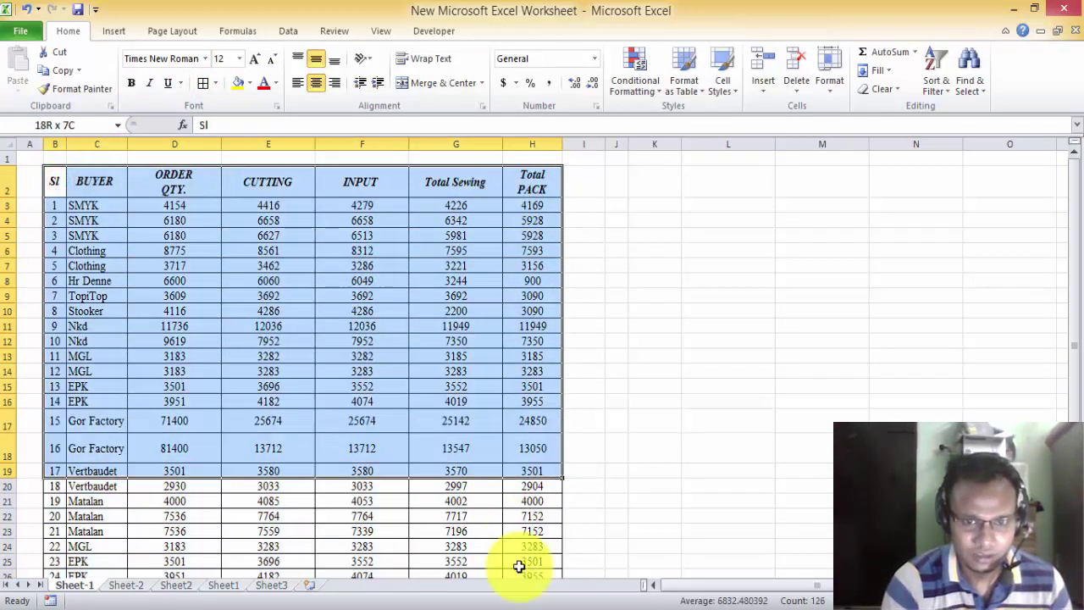
left_click_drag(519, 566, 525, 539)
scroll(117, 311, "up", 1)
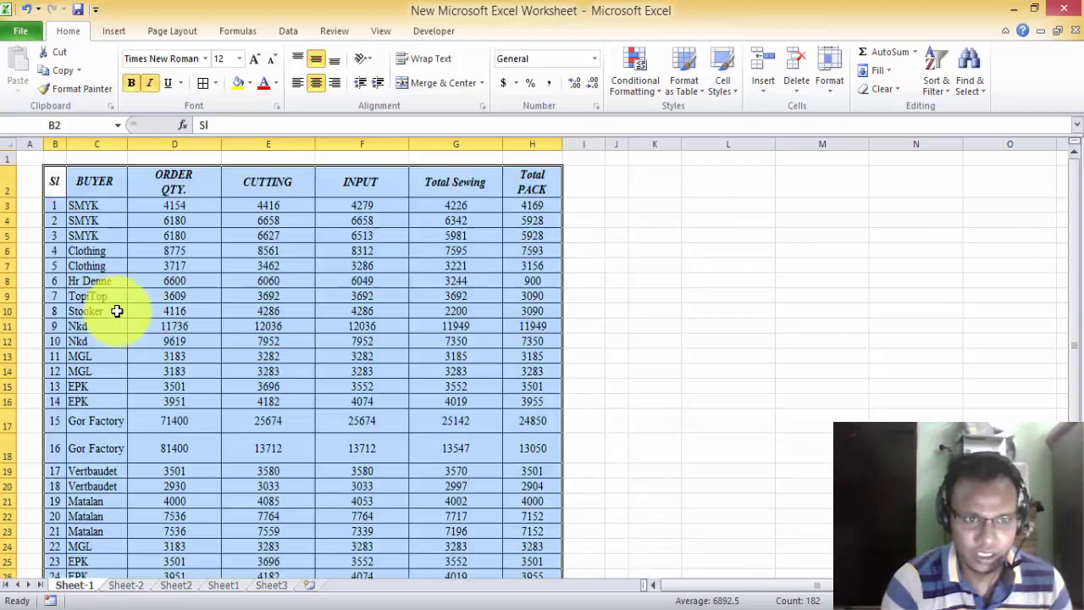
left_click(218, 84)
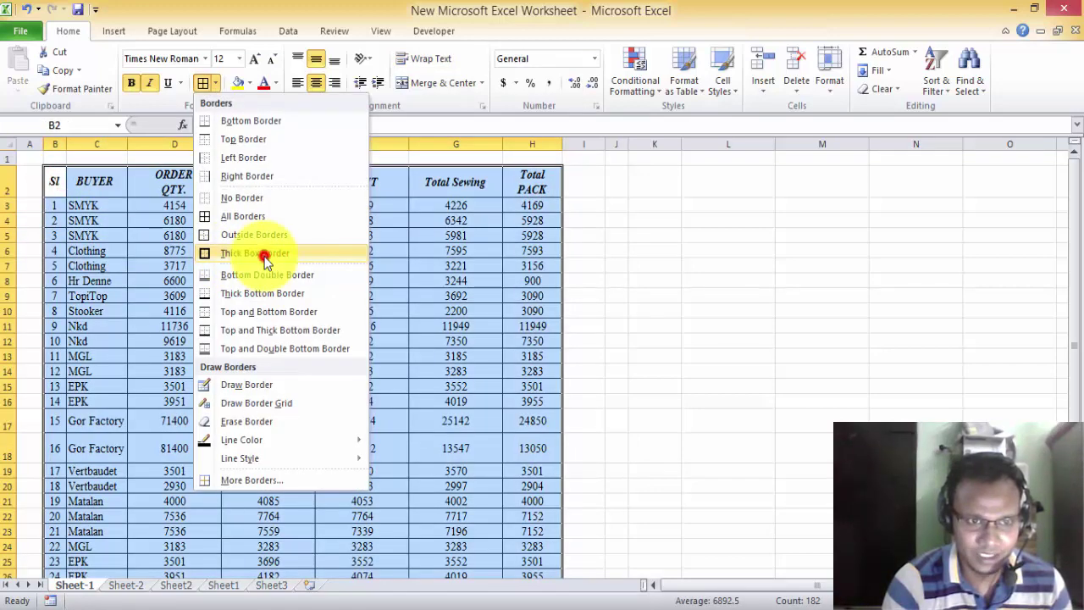
left_click(264, 256)
left_click(665, 312)
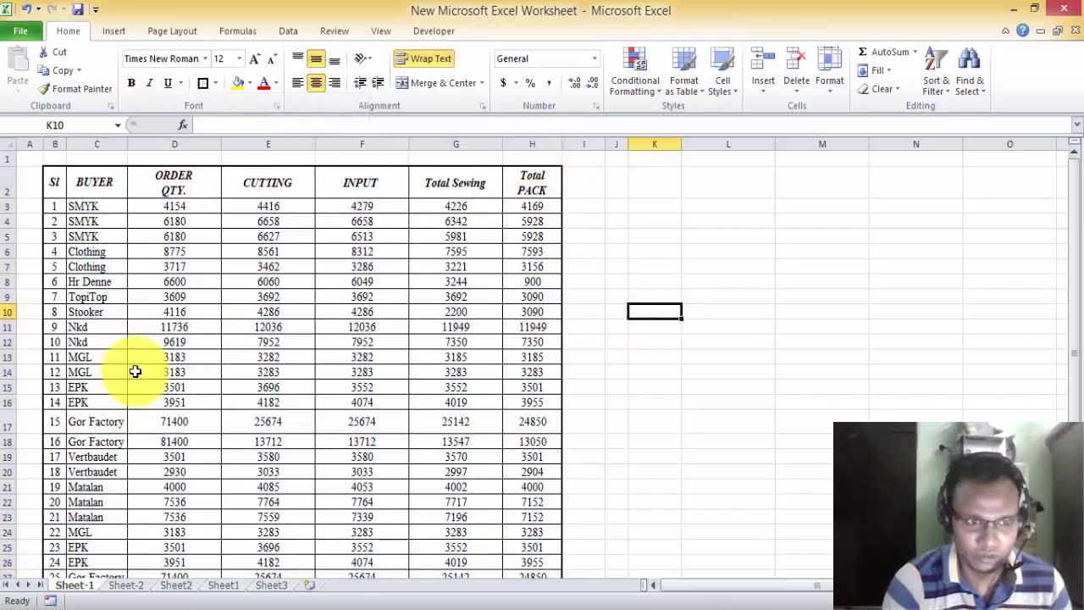
scroll(136, 371, "down", 4)
- Apply All Borders to B2:D4 and show the Borders Line Style submenu
scroll(138, 370, "up", 4)
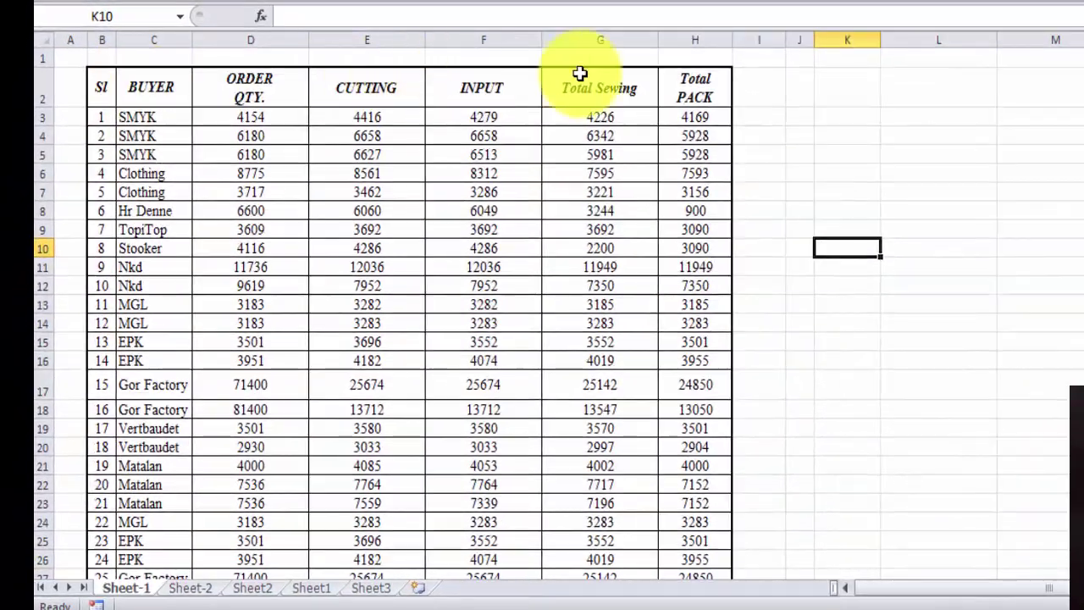
left_click(534, 267)
mouse_move(100, 86)
left_mouse_down()
mouse_move(389, 172)
mouse_move(678, 513)
left_mouse_up()
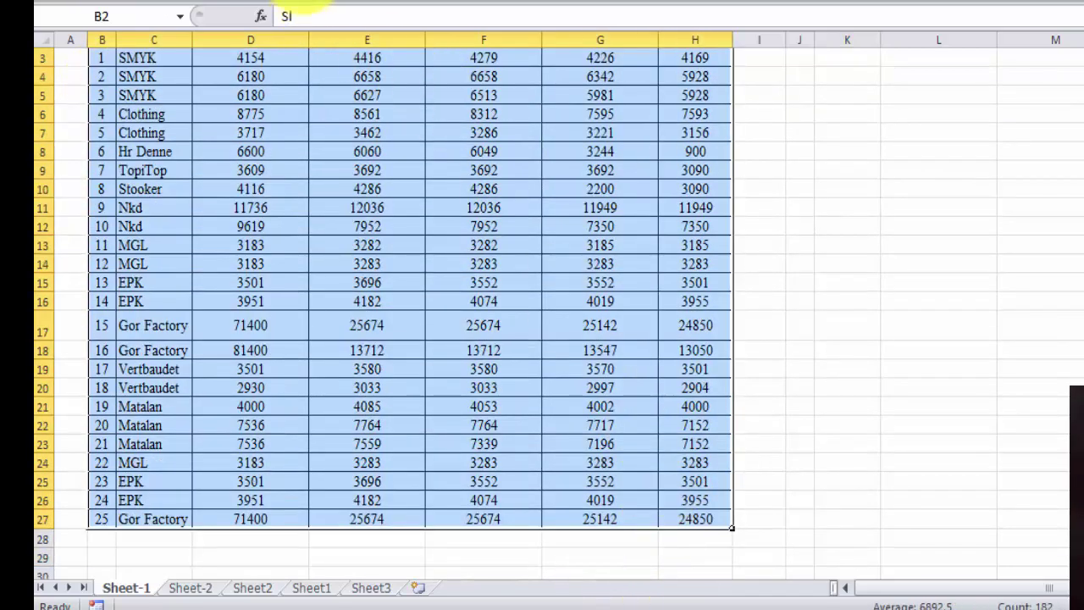
left_click(305, 5)
left_click(293, 127)
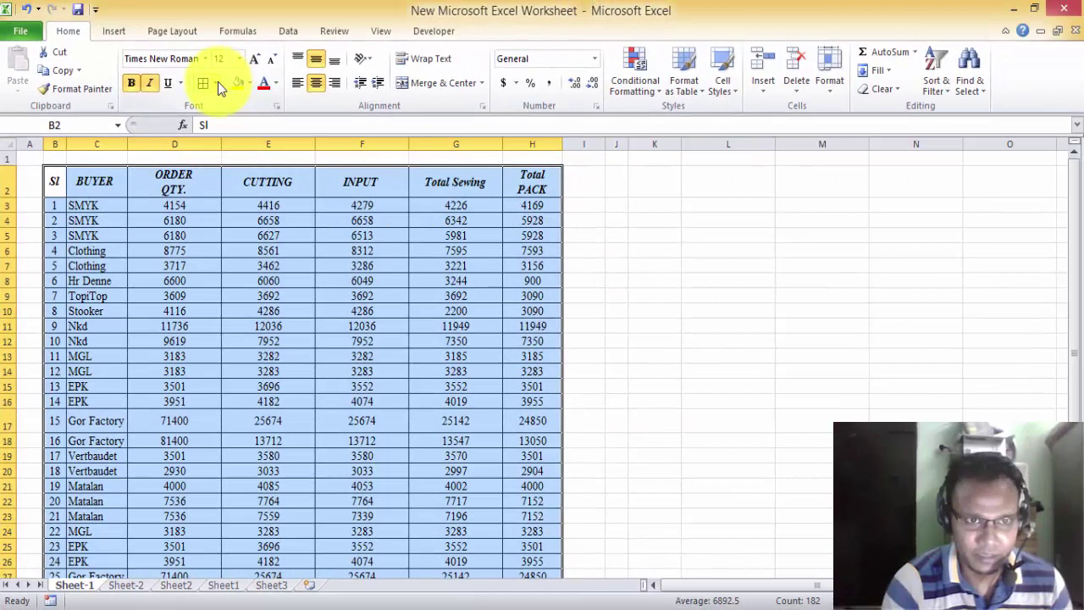
left_click(218, 81)
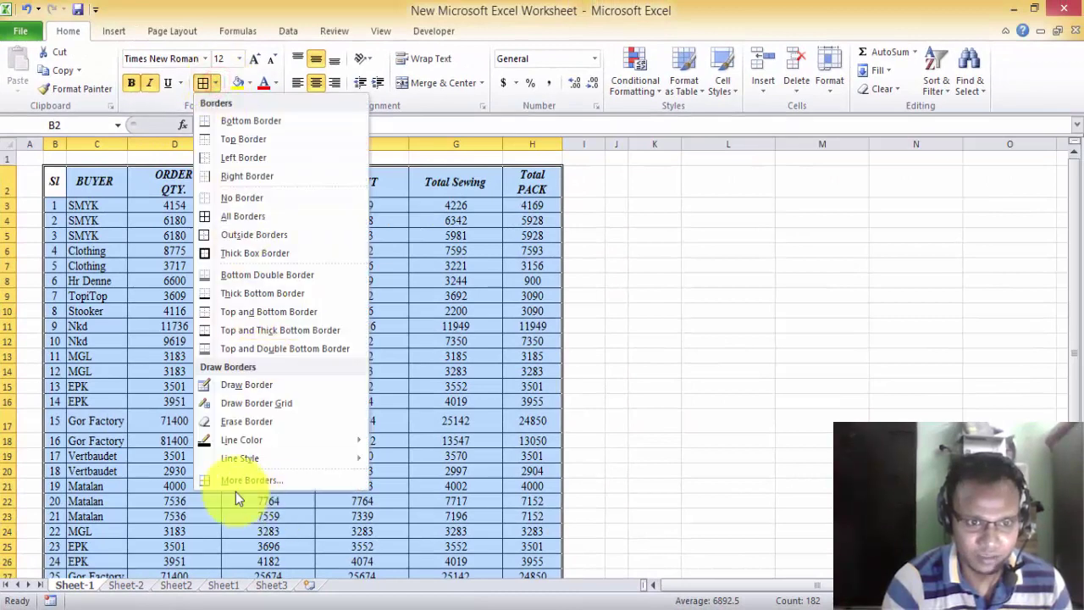
mouse_move(241, 445)
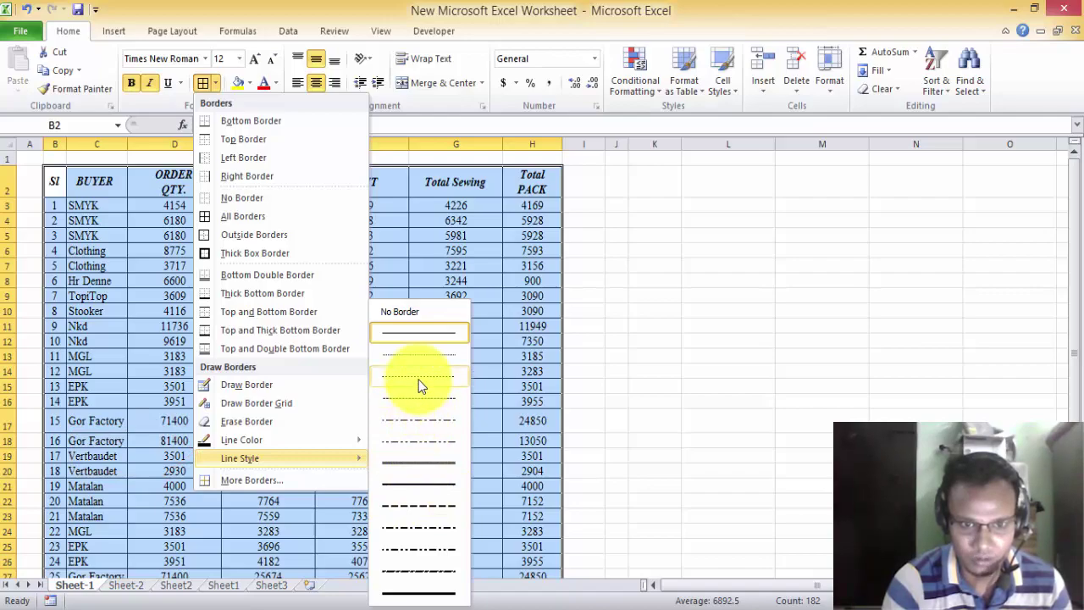
- Choose a dotted line style and reapply All Borders to the whole production table
left_click(449, 389)
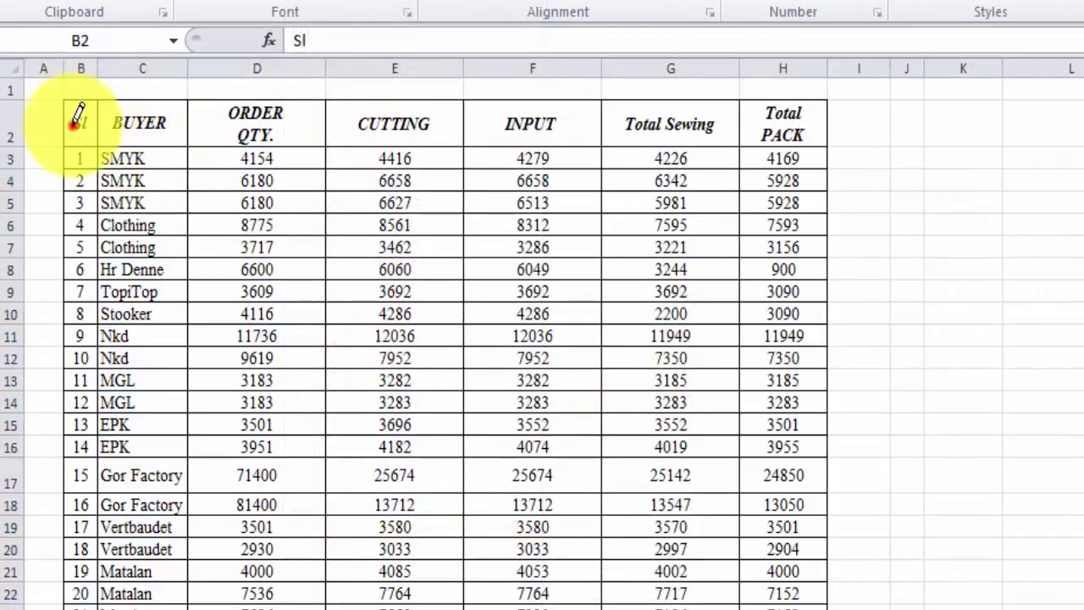
left_click_drag(76, 118, 181, 133)
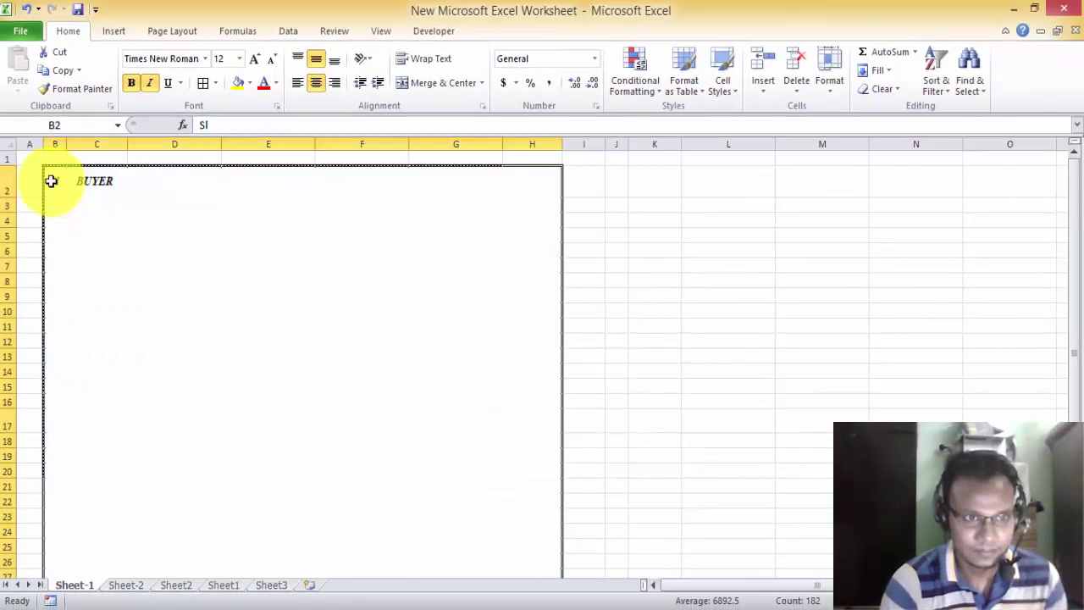
mouse_move(54, 180)
left_mouse_down()
mouse_move(395, 409)
mouse_move(534, 524)
left_mouse_up()
left_click(203, 83)
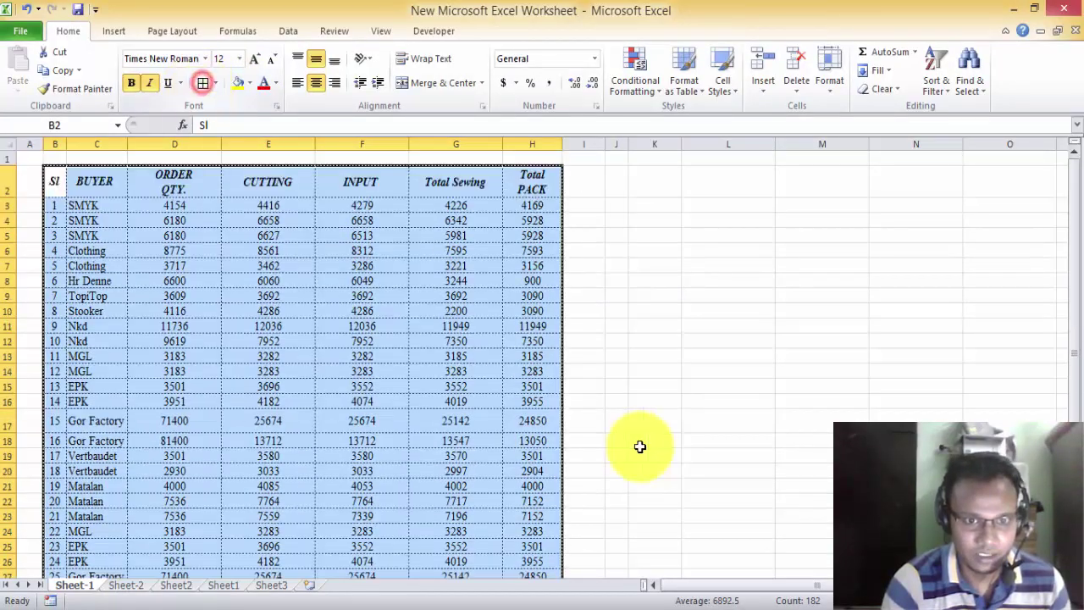
left_click(652, 406)
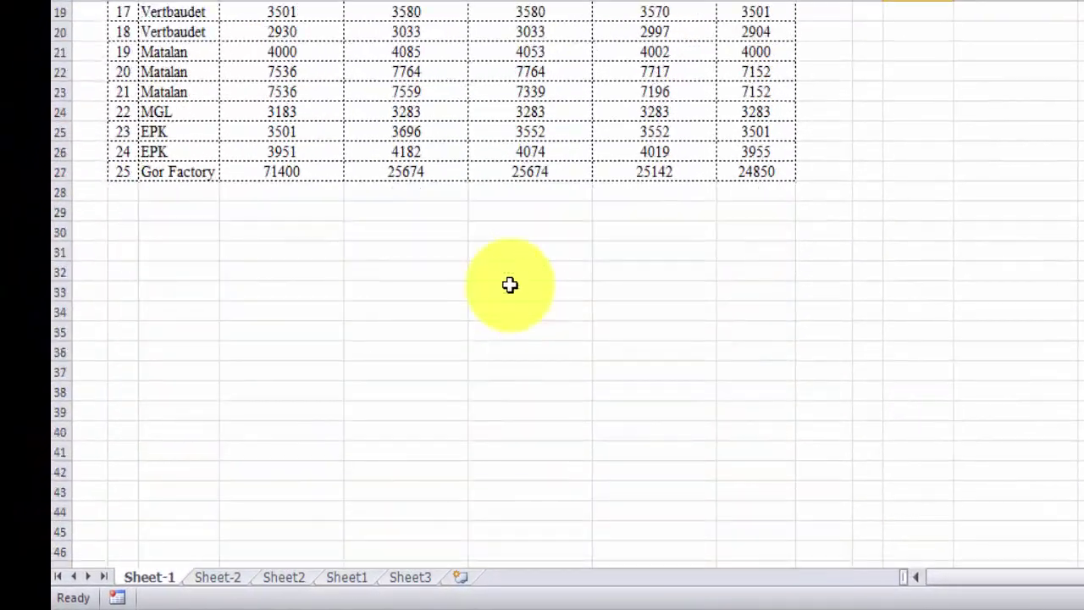
scroll(510, 284, "up", 6)
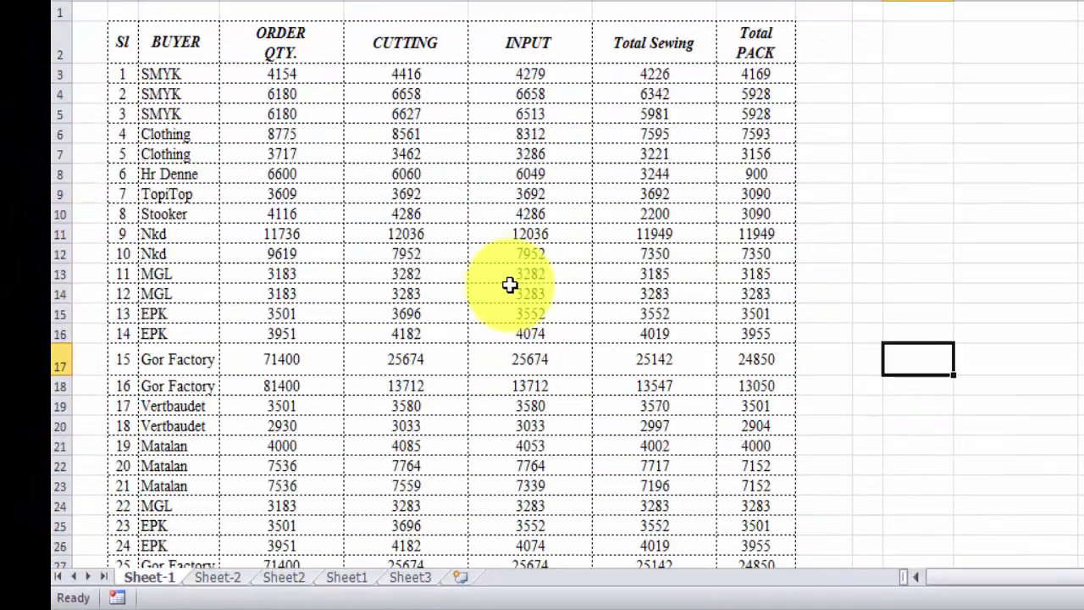
- Select the header row, Sl to Total PACK, and pick the double line style
left_click(121, 38)
left_click_drag(246, 57, 749, 46)
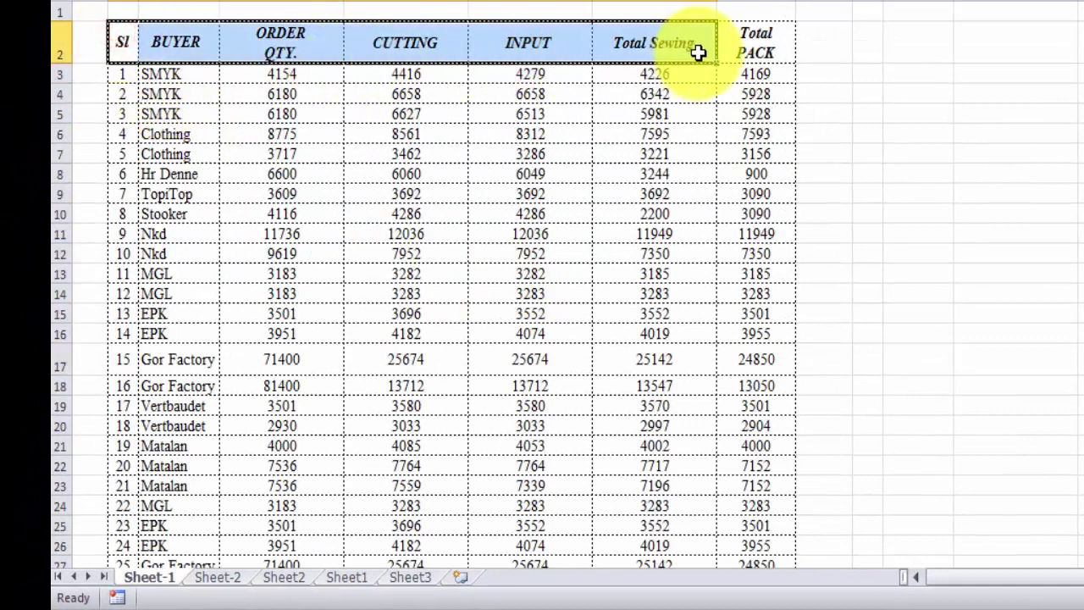
left_click(320, 2)
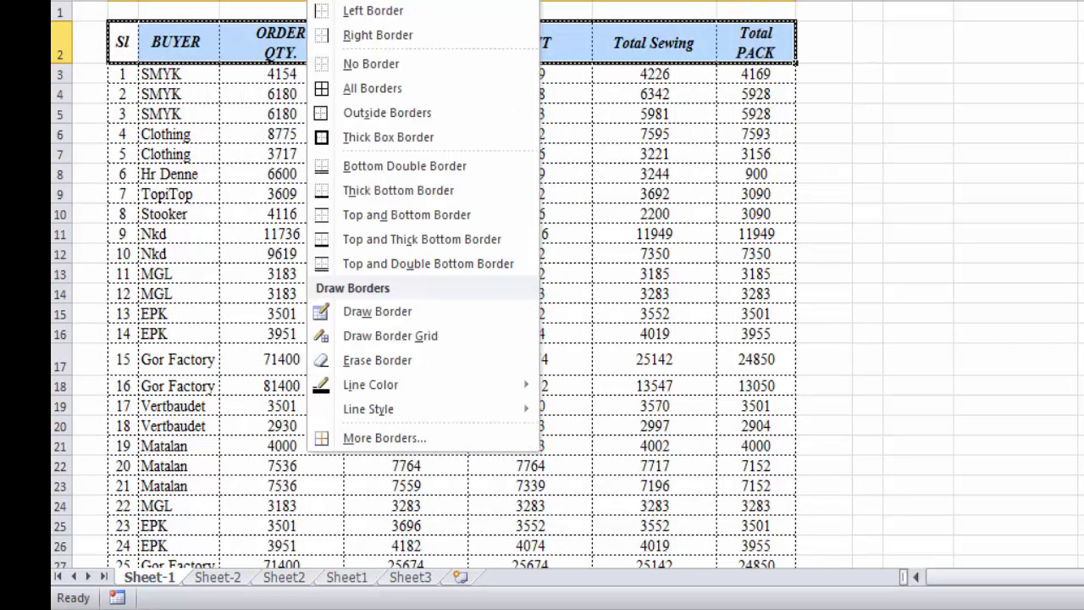
mouse_move(427, 411)
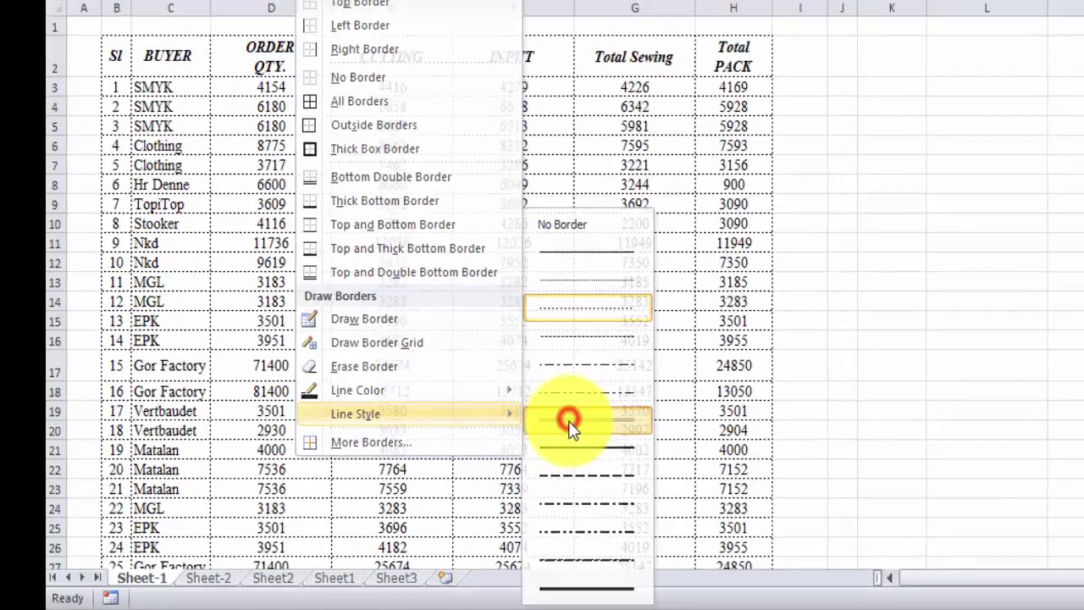
left_click(587, 415)
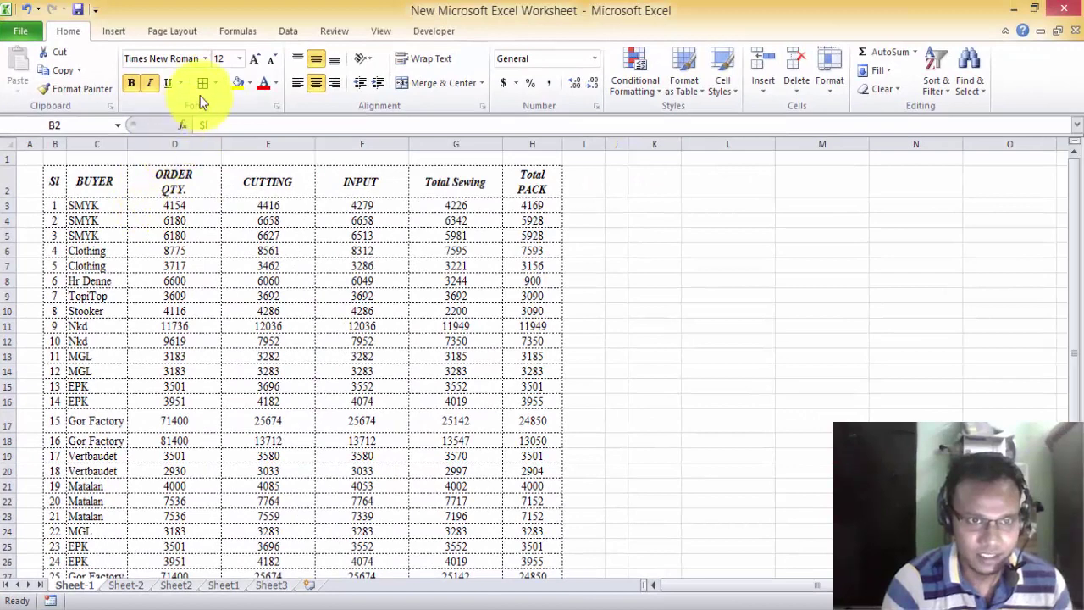
- Apply double-line All Borders to the header row B2:H2
key("ctrl+shift+Right")
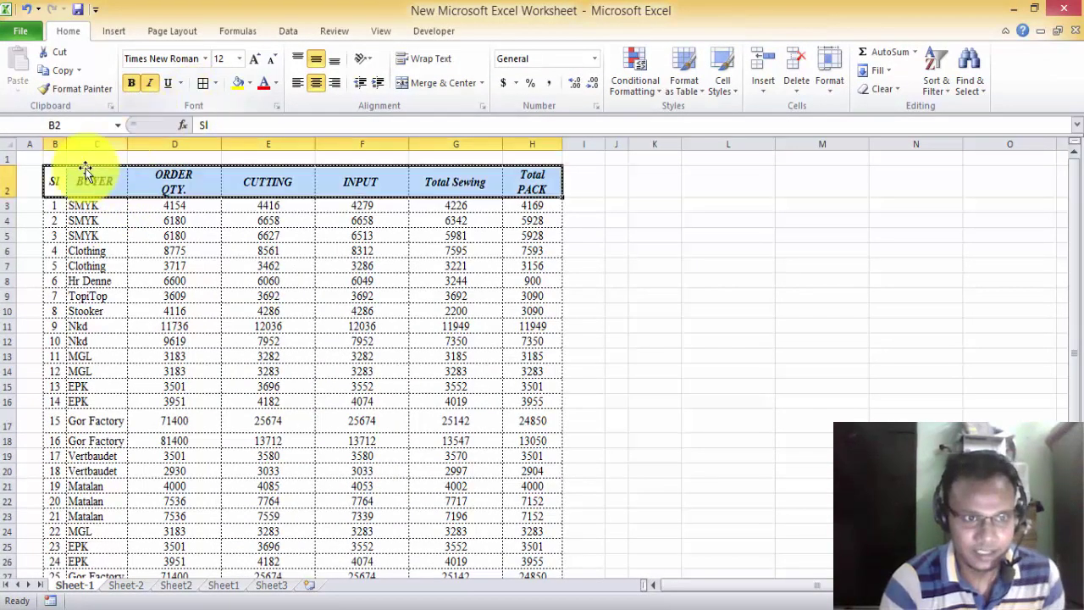
left_click_drag(60, 181, 527, 184)
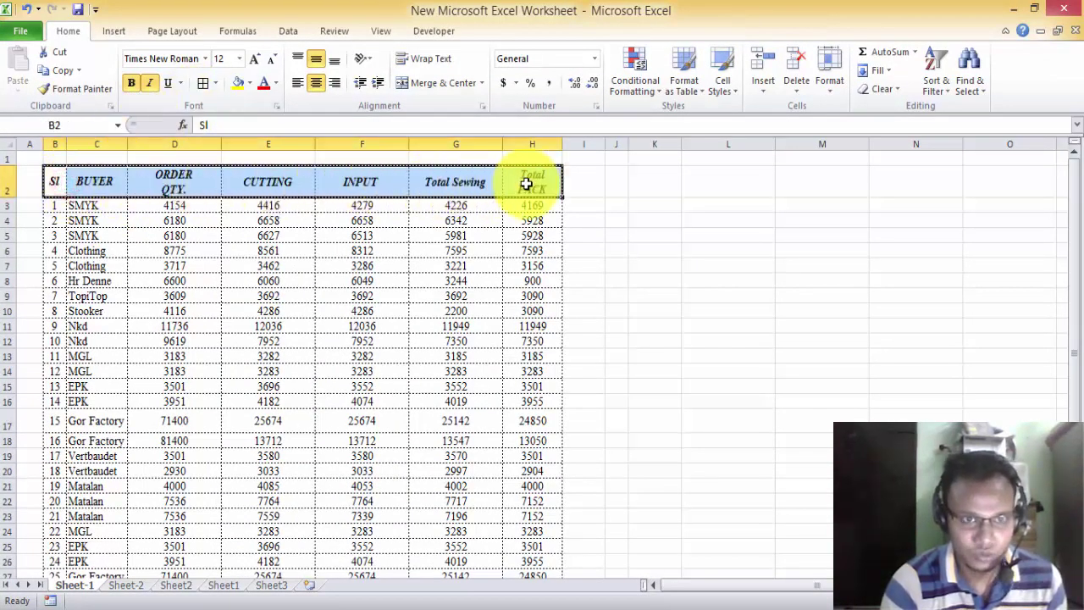
left_click(204, 85)
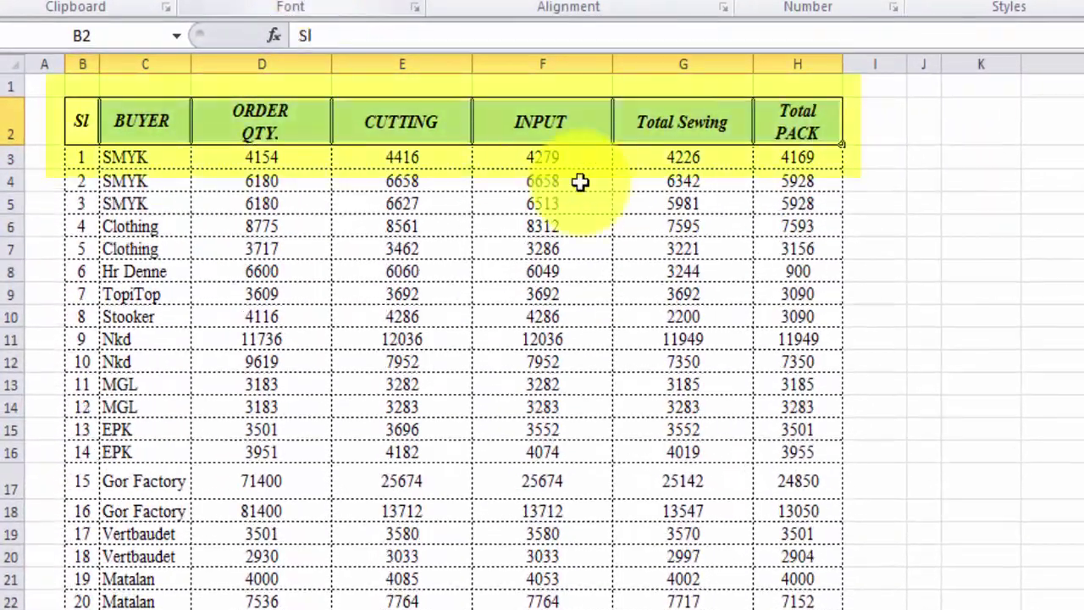
left_click(956, 246)
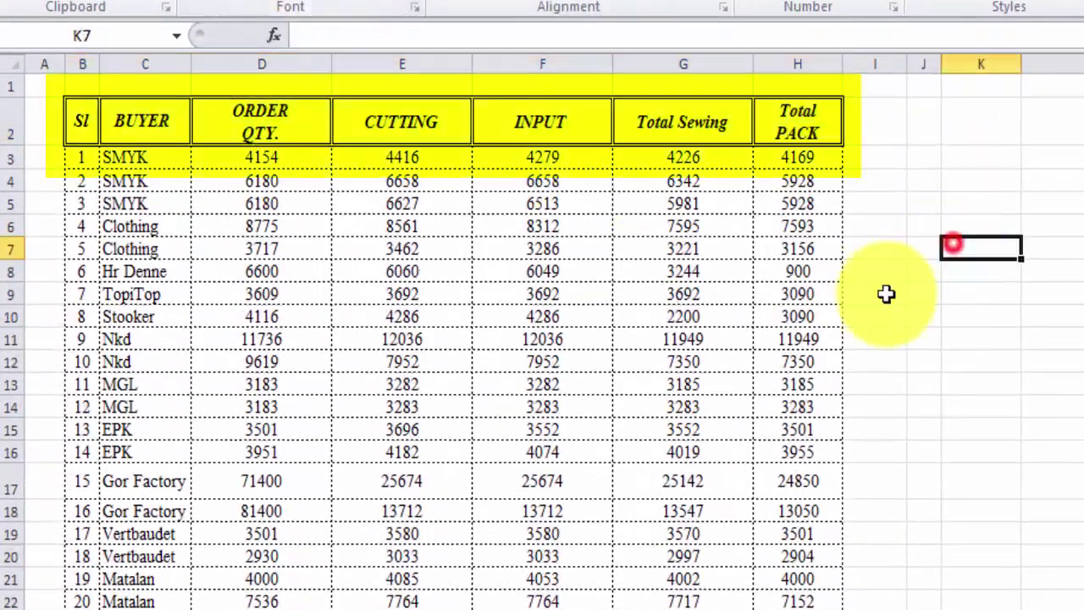
scroll(140, 399, "down", 2)
scroll(141, 401, "up", 2)
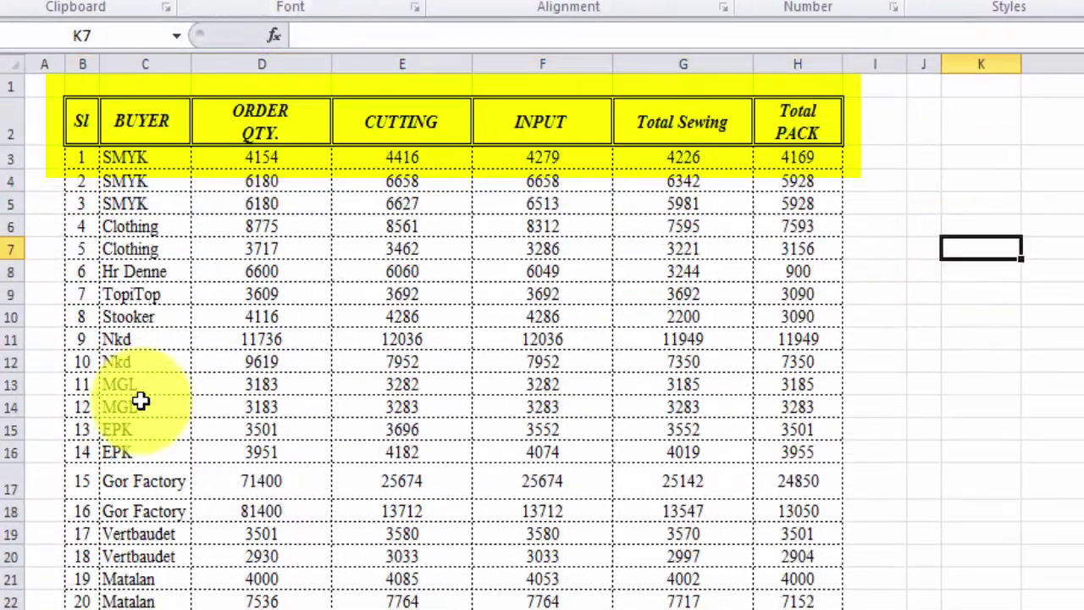
- Set the border line colour to blue and draw blue borders across the header row
left_click(333, 3)
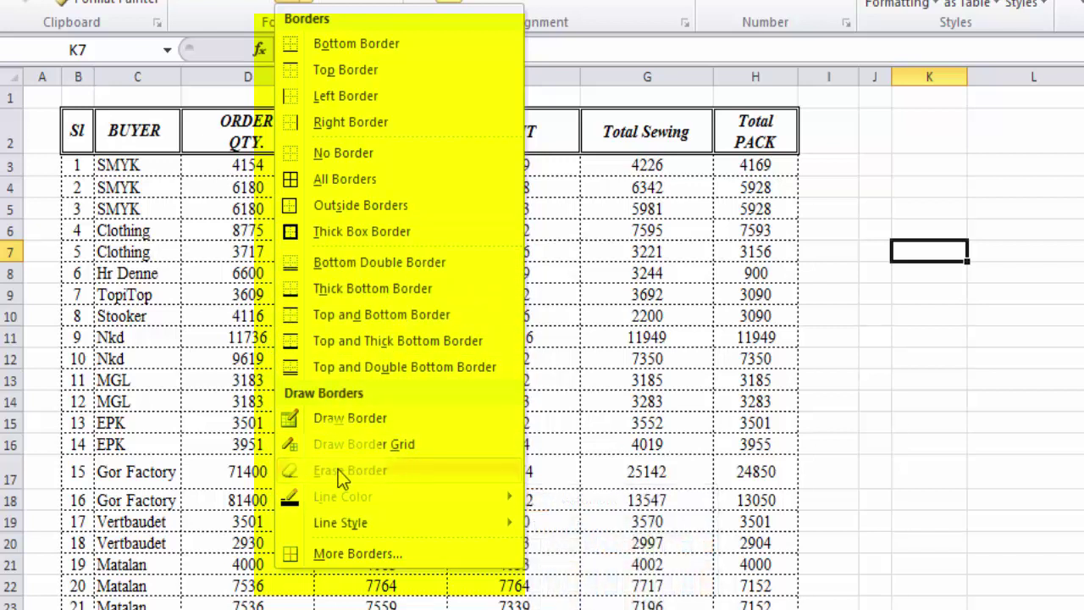
mouse_move(346, 500)
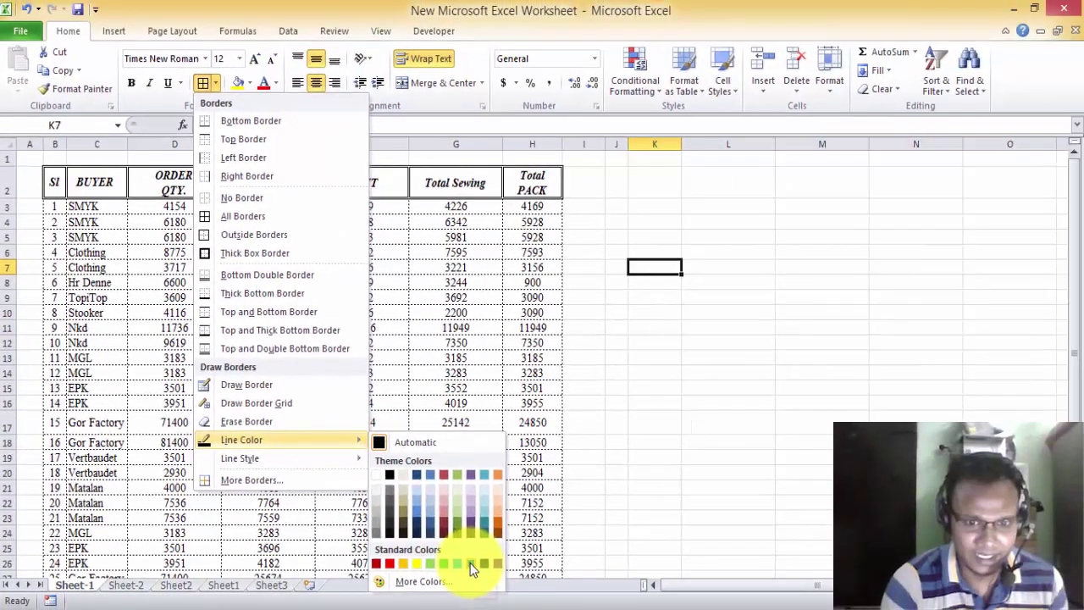
left_click(470, 564)
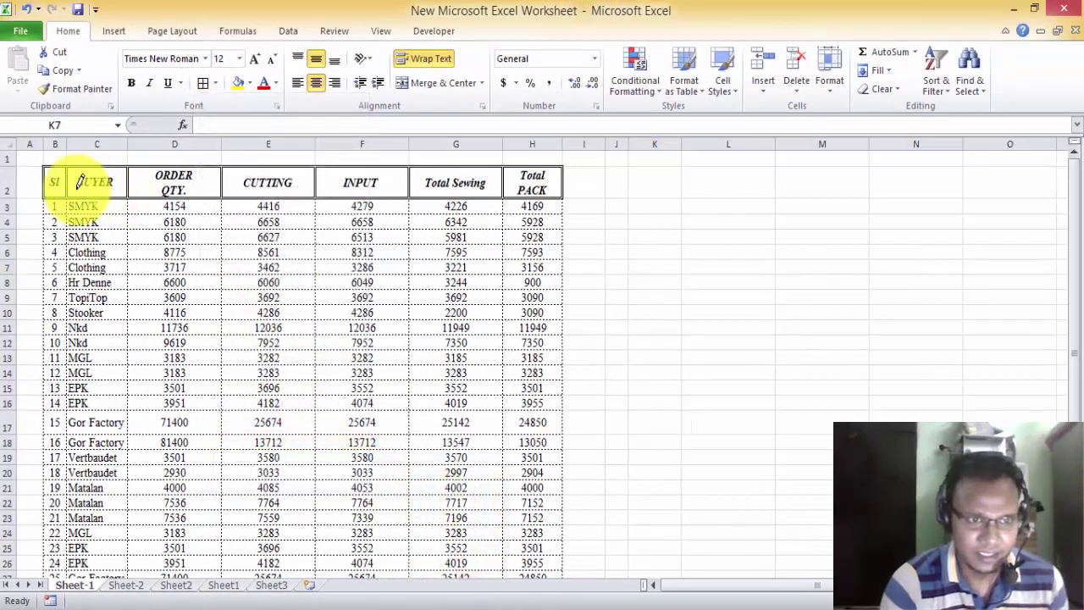
left_click_drag(50, 182, 523, 183)
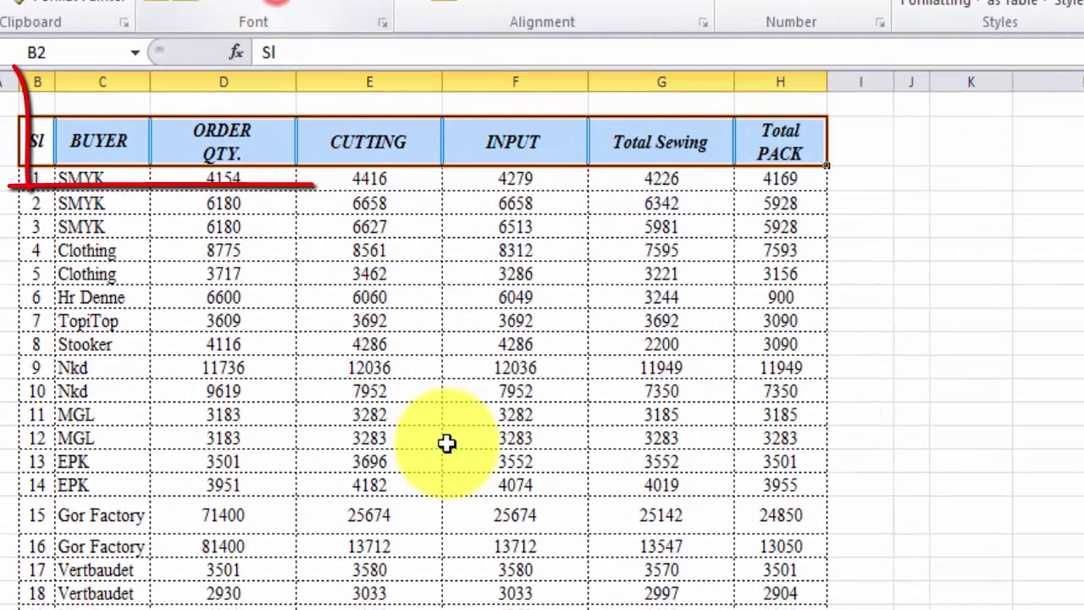
left_click(320, 374)
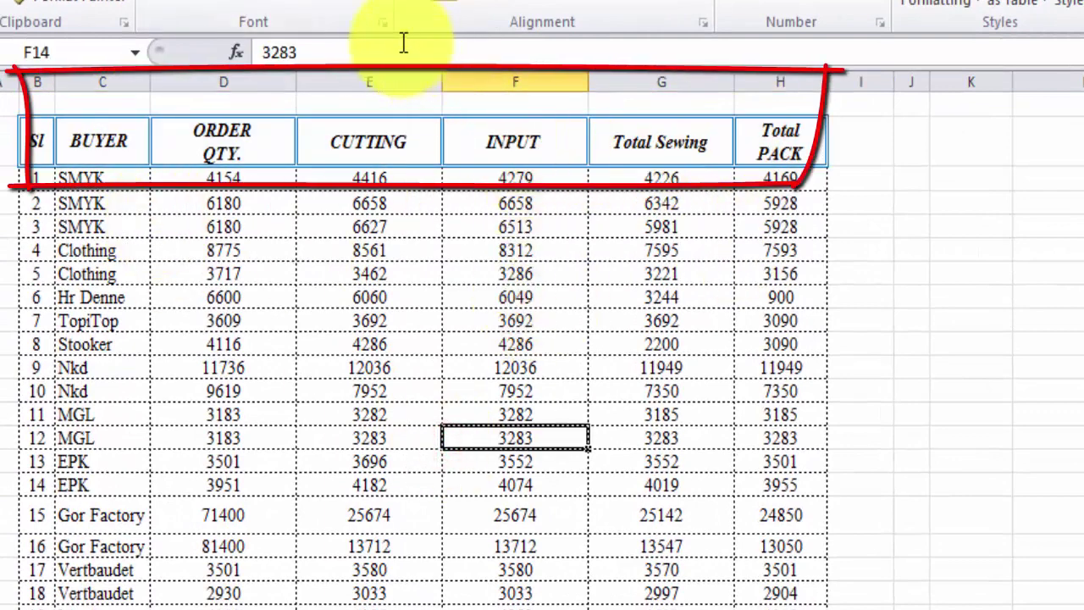
- Pick a theme border colour and switch the border line style to dashed
left_click(298, 5)
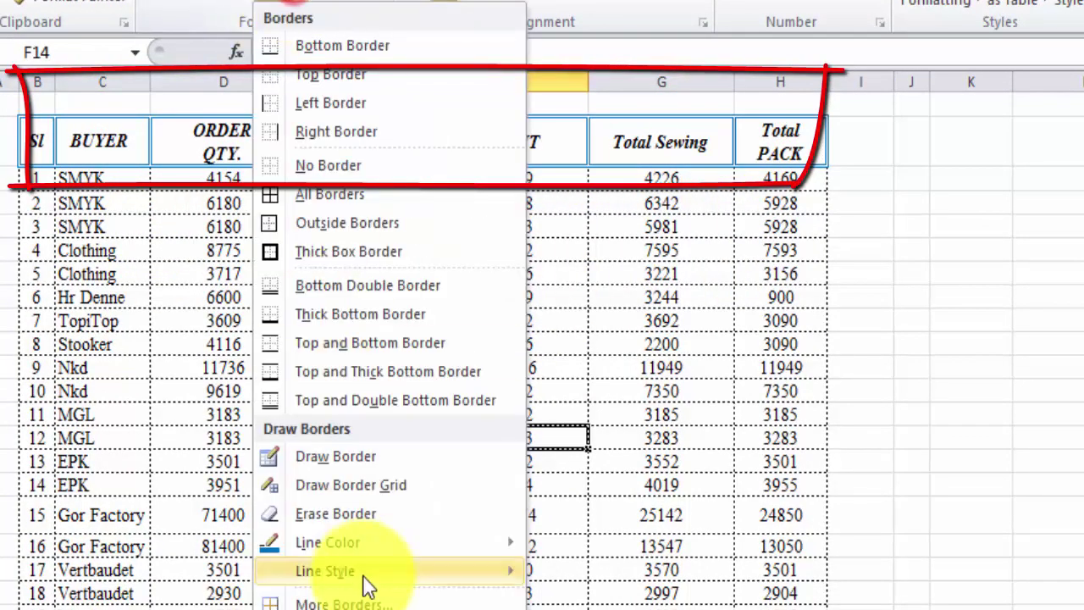
mouse_move(508, 543)
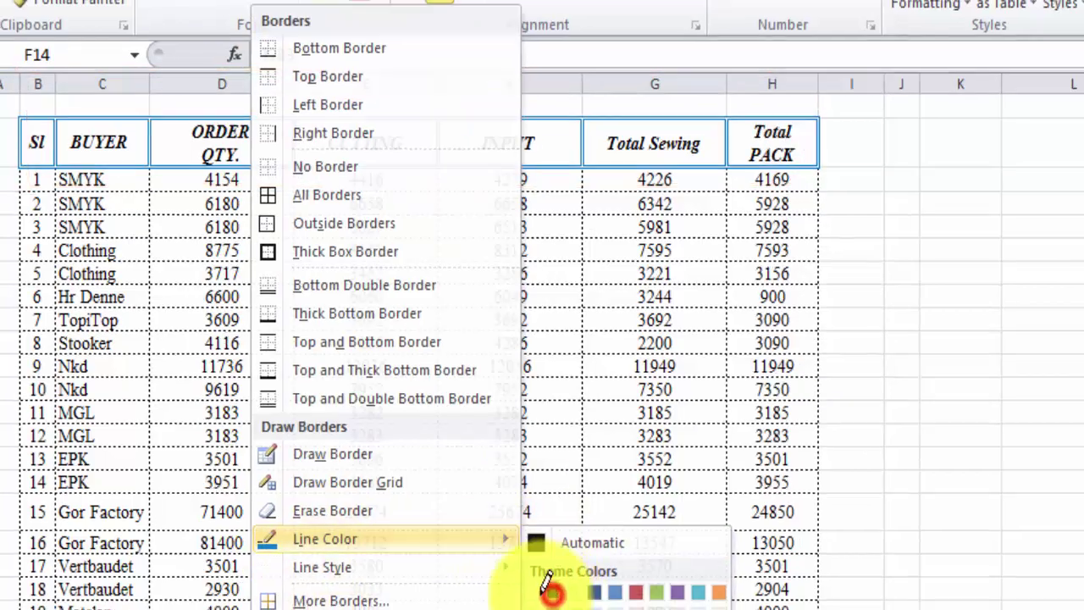
left_click(557, 595)
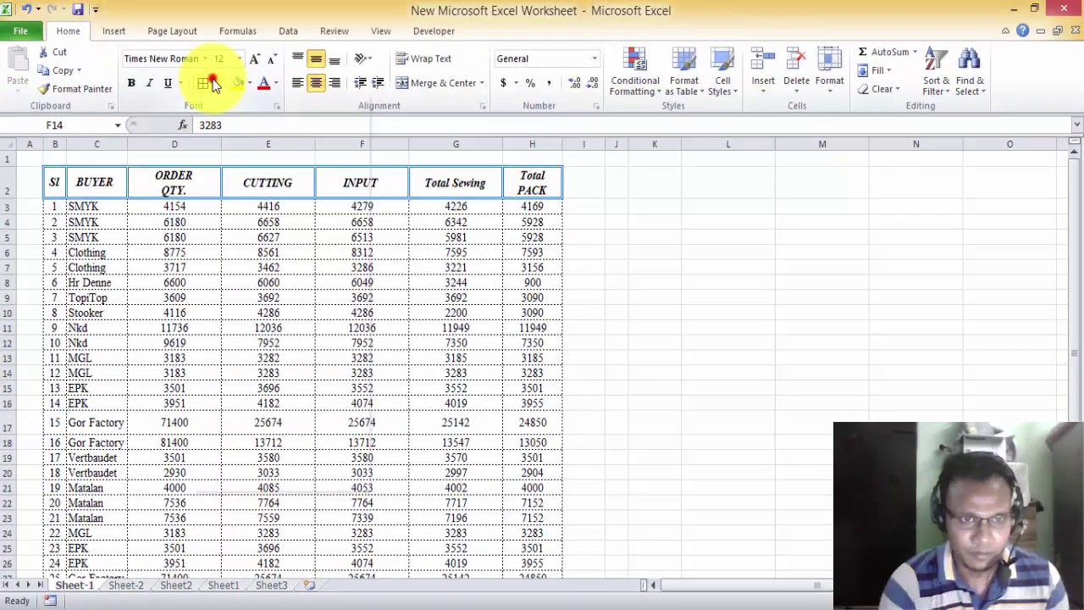
left_click(215, 83)
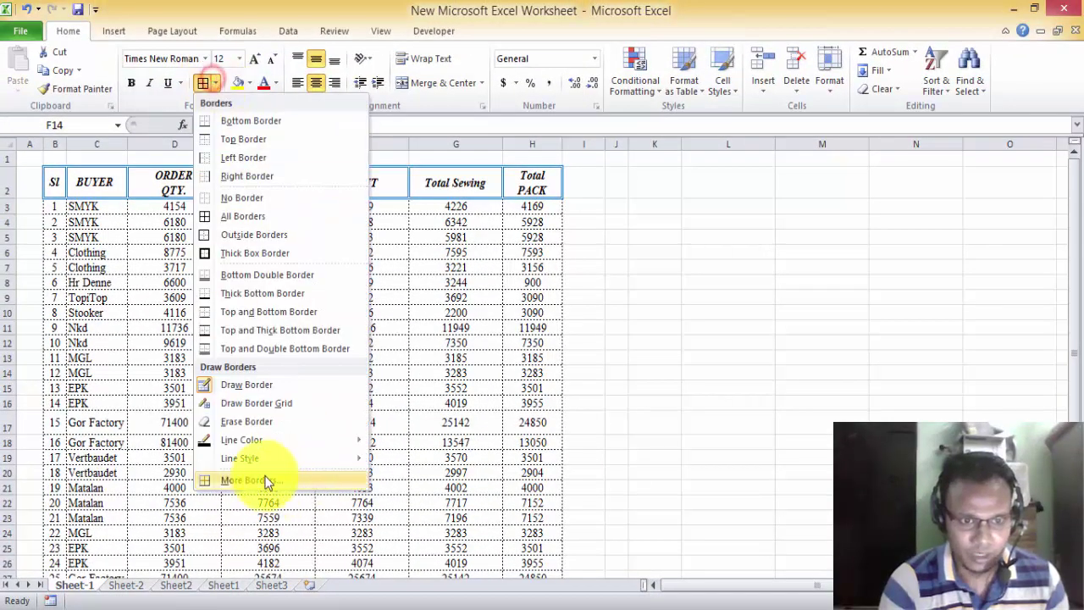
mouse_move(257, 457)
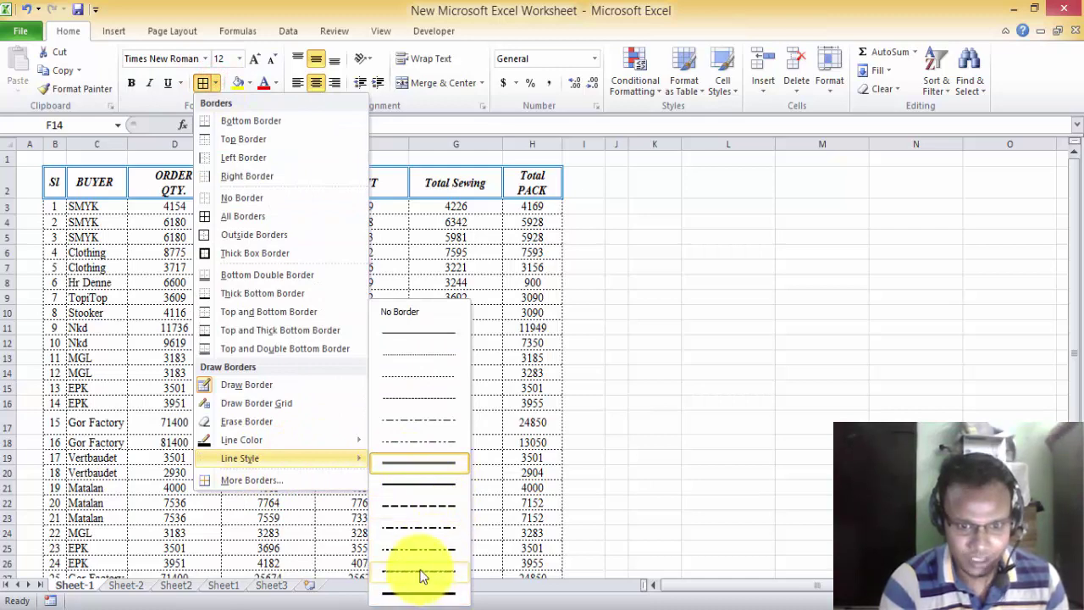
left_click(421, 532)
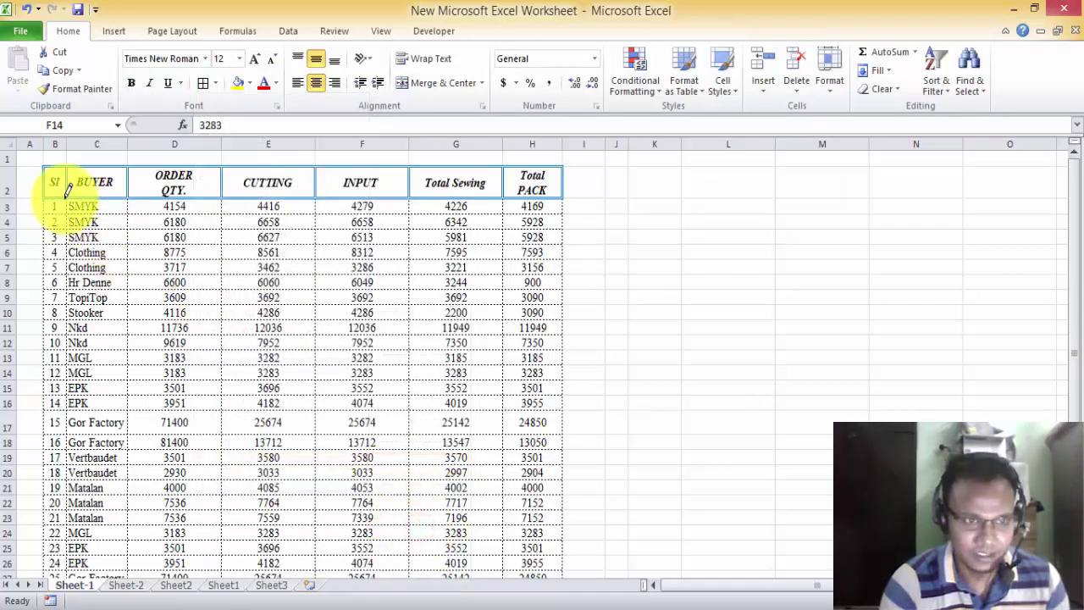
left_click_drag(56, 190, 553, 528)
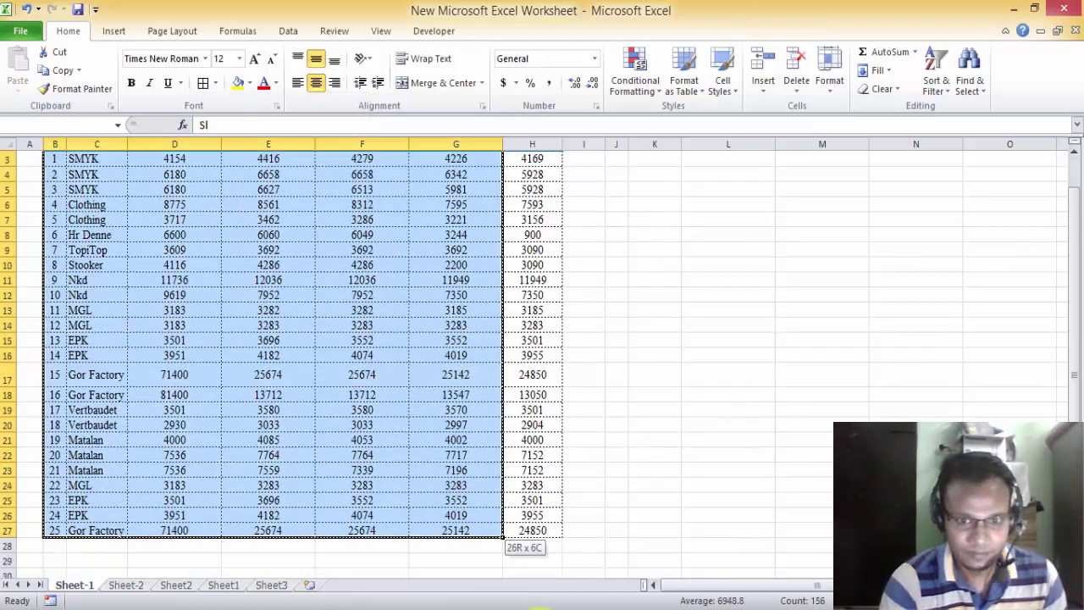
left_click(203, 82)
left_click(288, 334)
left_click(479, 305)
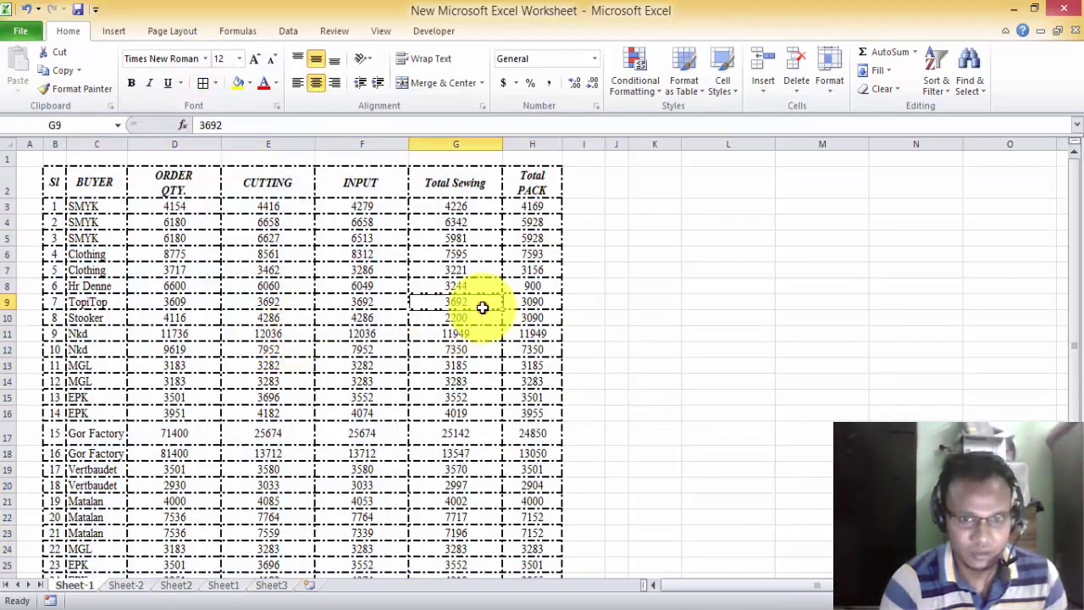
key("ctrl+z")
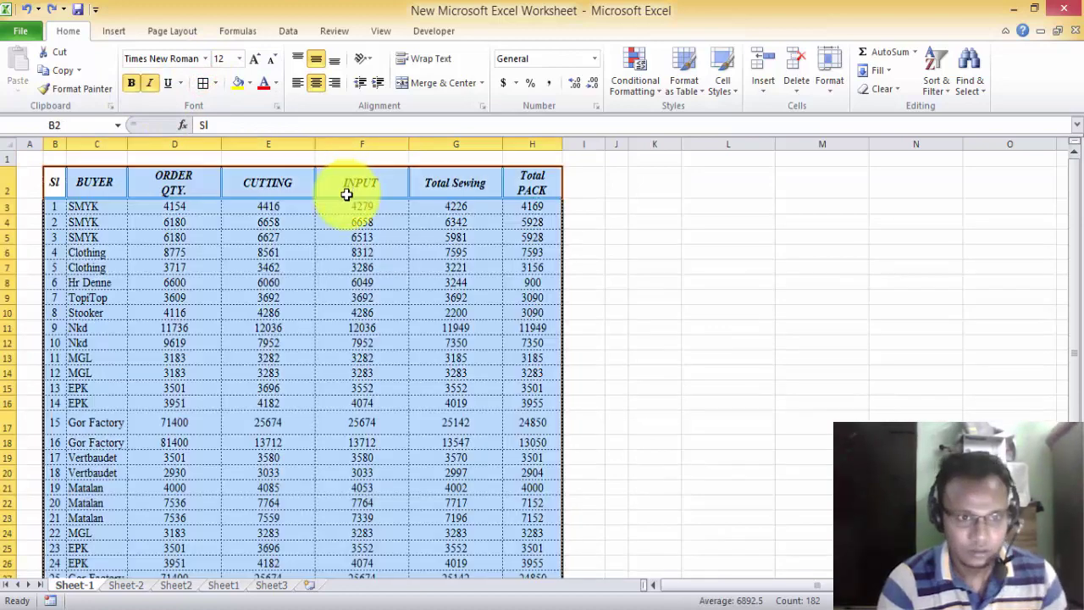
left_click(84, 205)
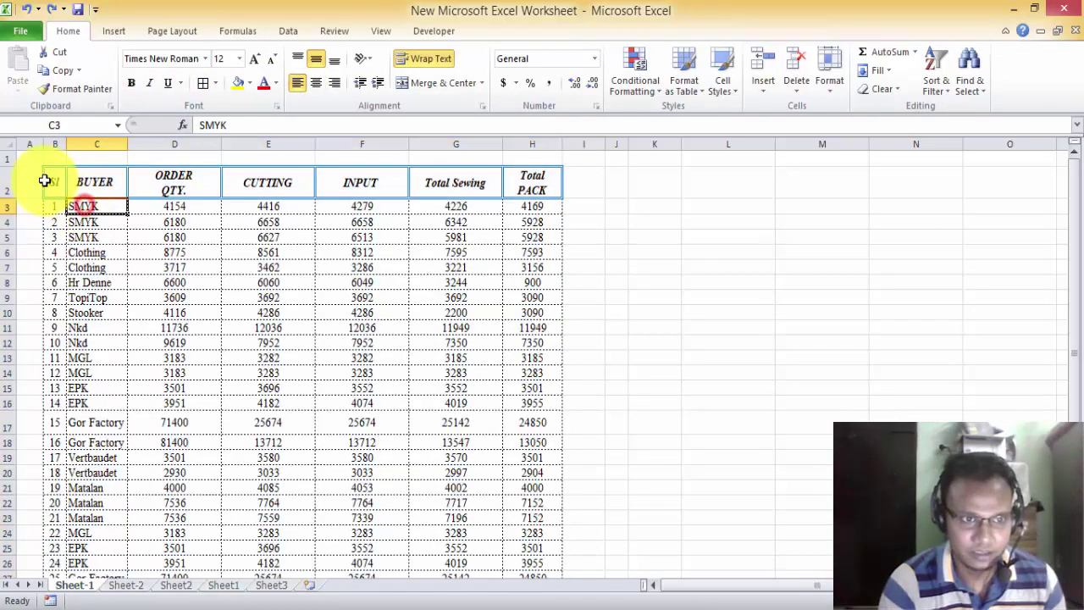
left_click_drag(52, 178, 538, 484)
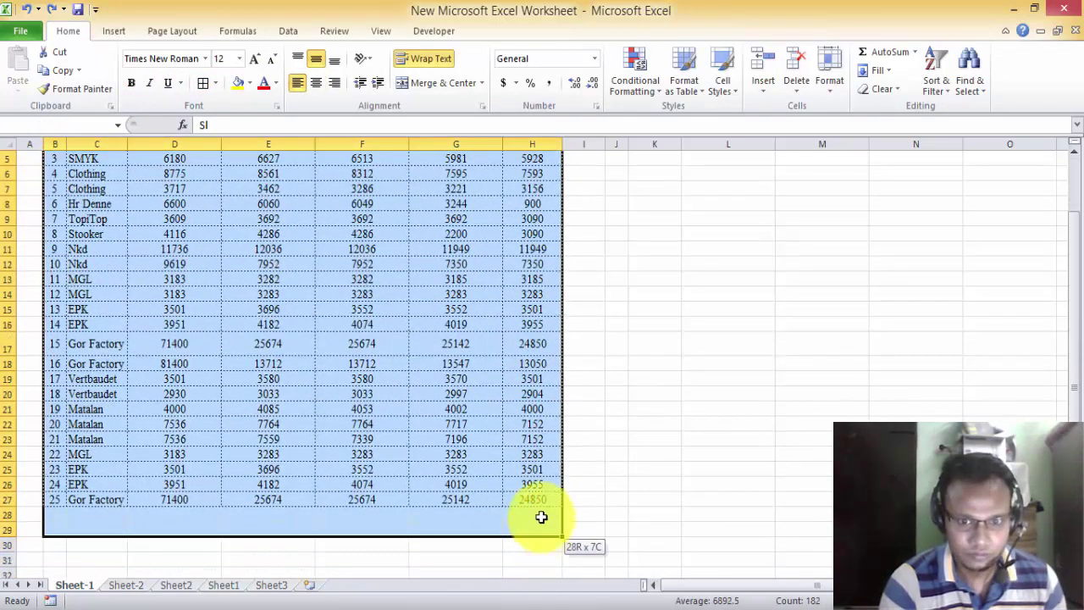
scroll(447, 412, "up", 2)
left_click(424, 388)
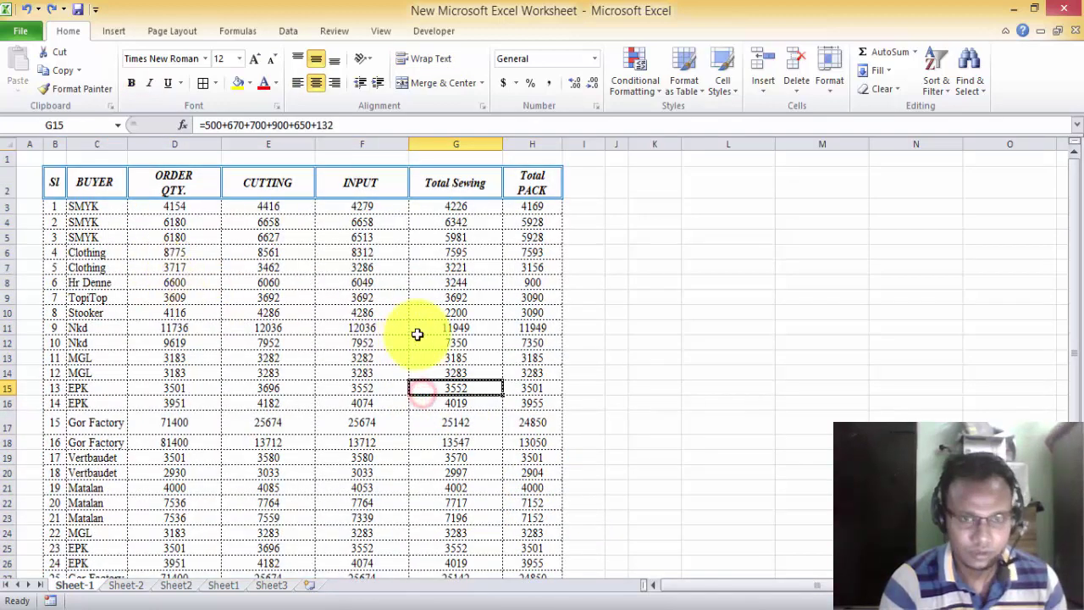
left_click(418, 335)
left_click(635, 357)
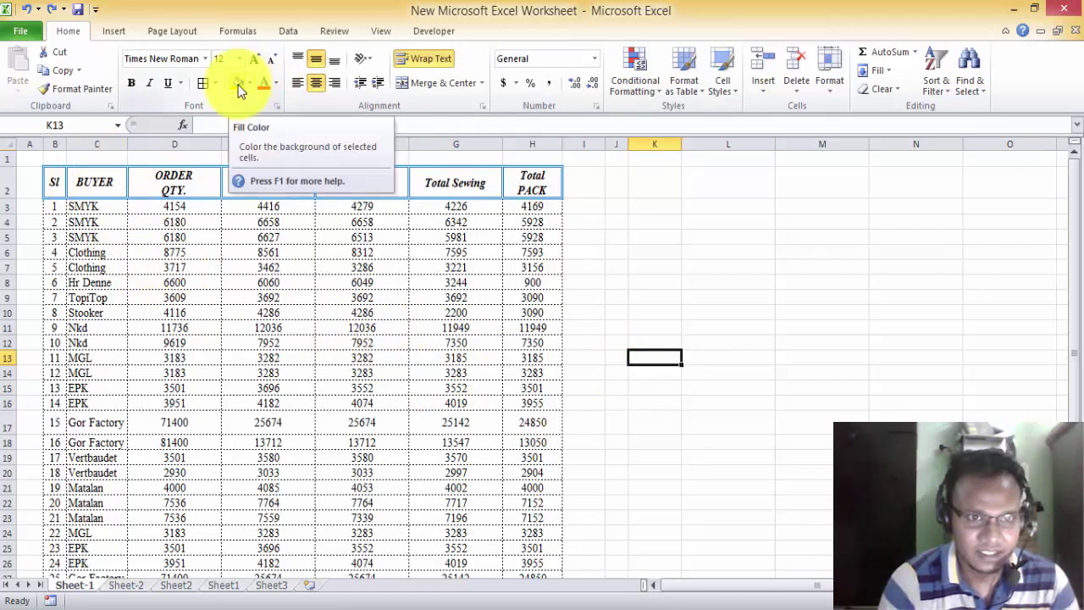
- Fill the header row B2:H2 light green
left_click(173, 278)
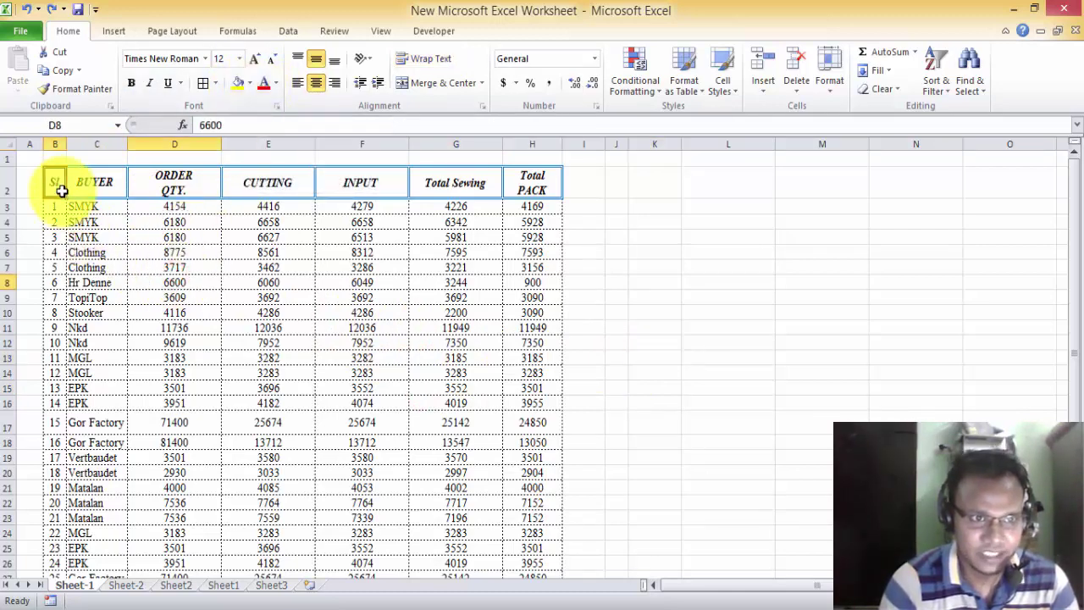
left_click_drag(62, 191, 496, 188)
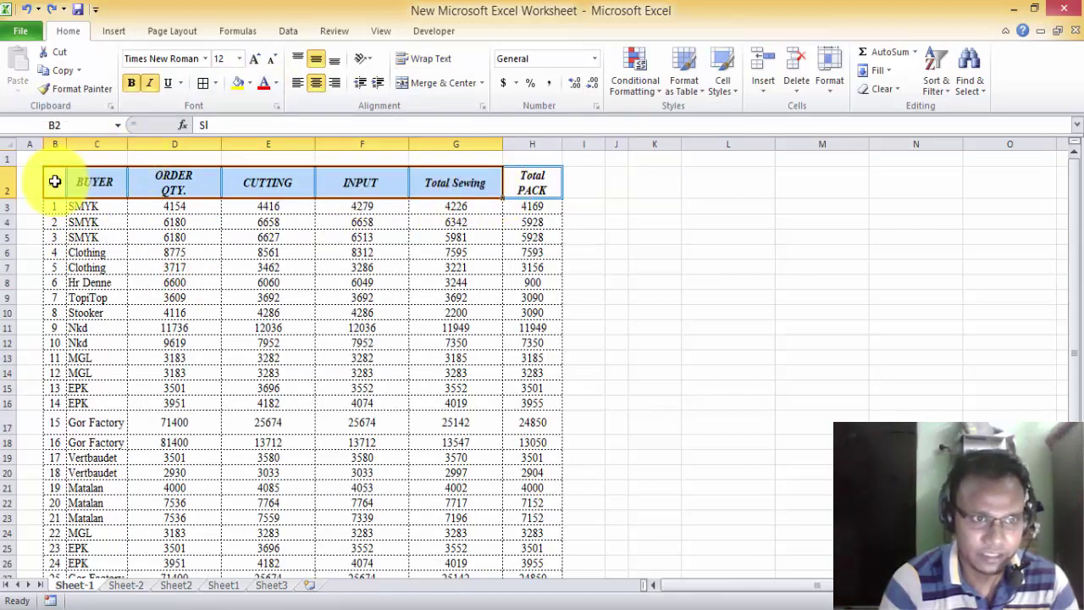
left_click_drag(54, 181, 551, 183)
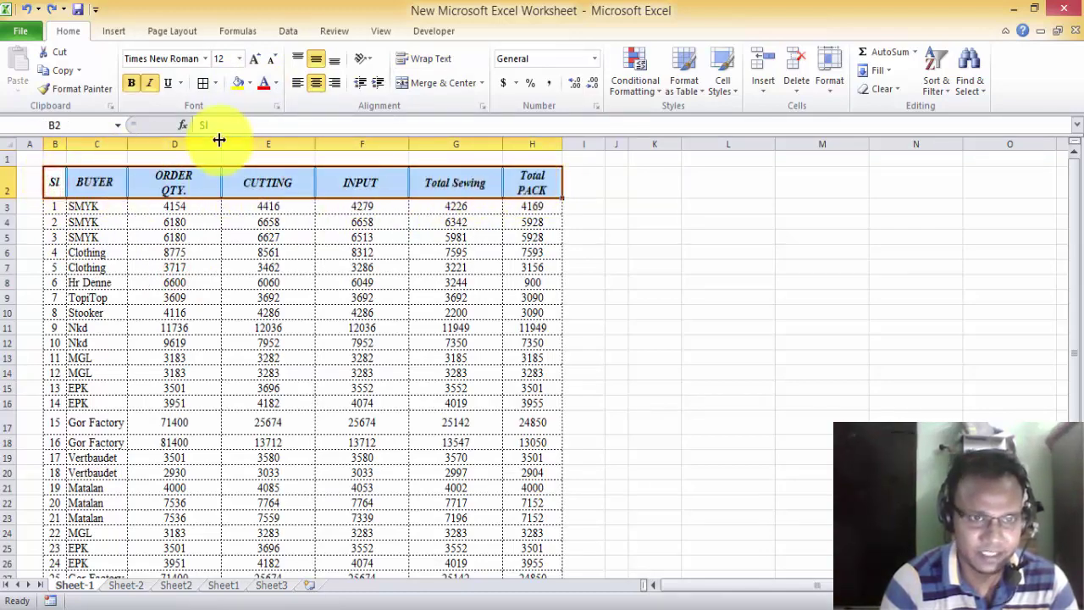
left_click(250, 84)
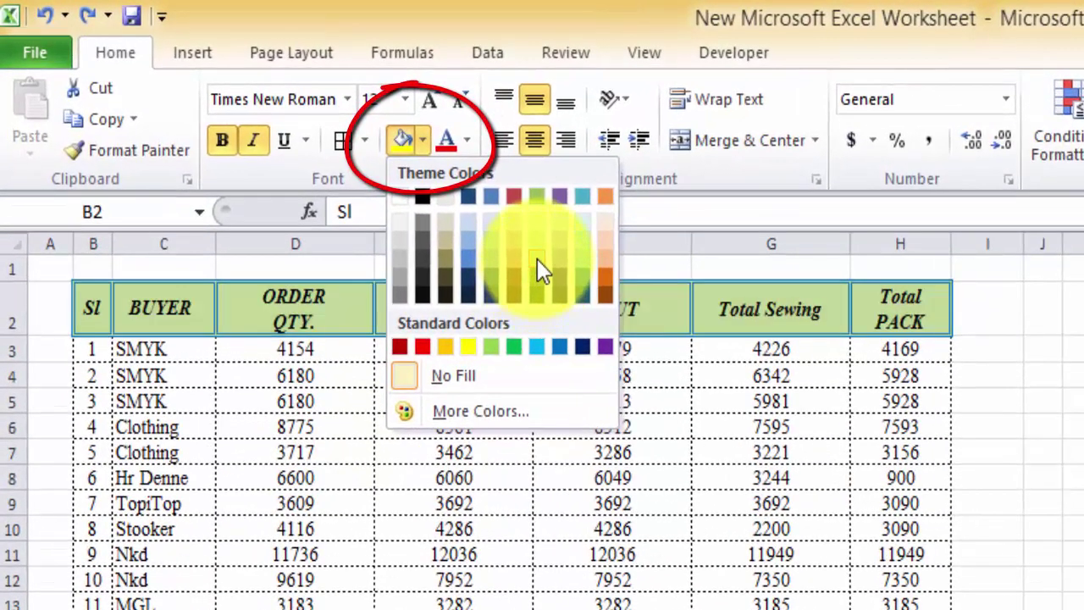
left_click(537, 259)
left_click(574, 502)
- Fill the empty row 28 below the table light green, then reselect the header row
scroll(531, 511, "down", 6)
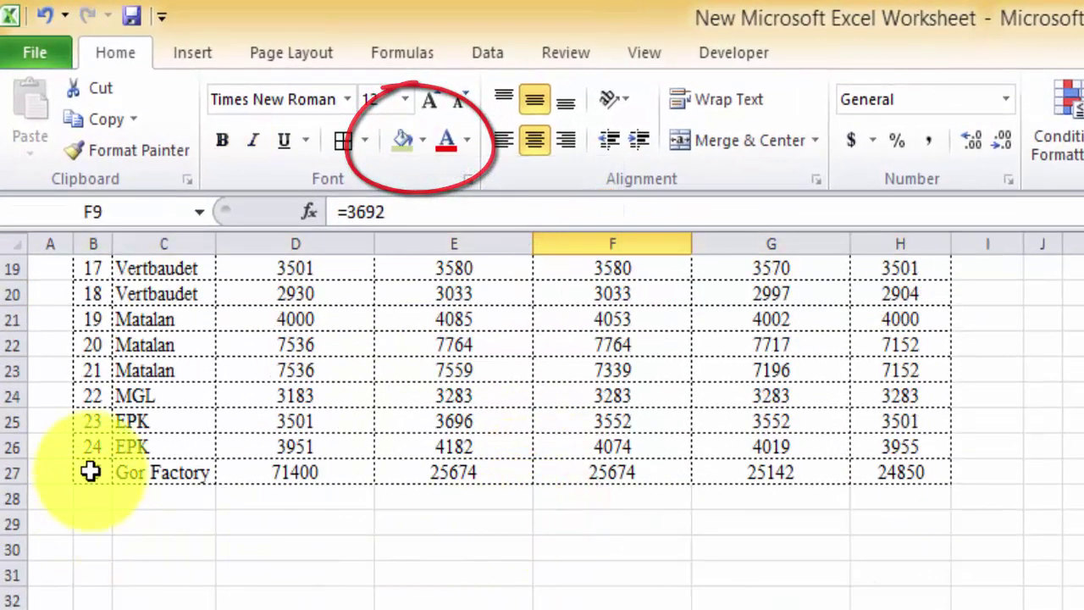
left_click_drag(95, 499, 919, 506)
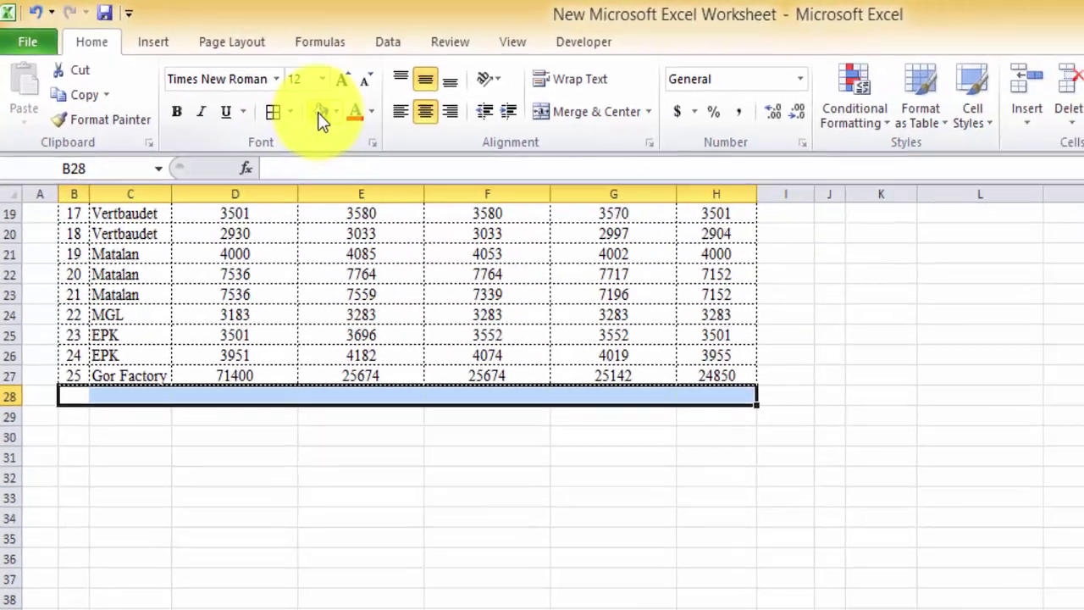
left_click(237, 82)
scroll(318, 373, "up", 6)
left_click(322, 370)
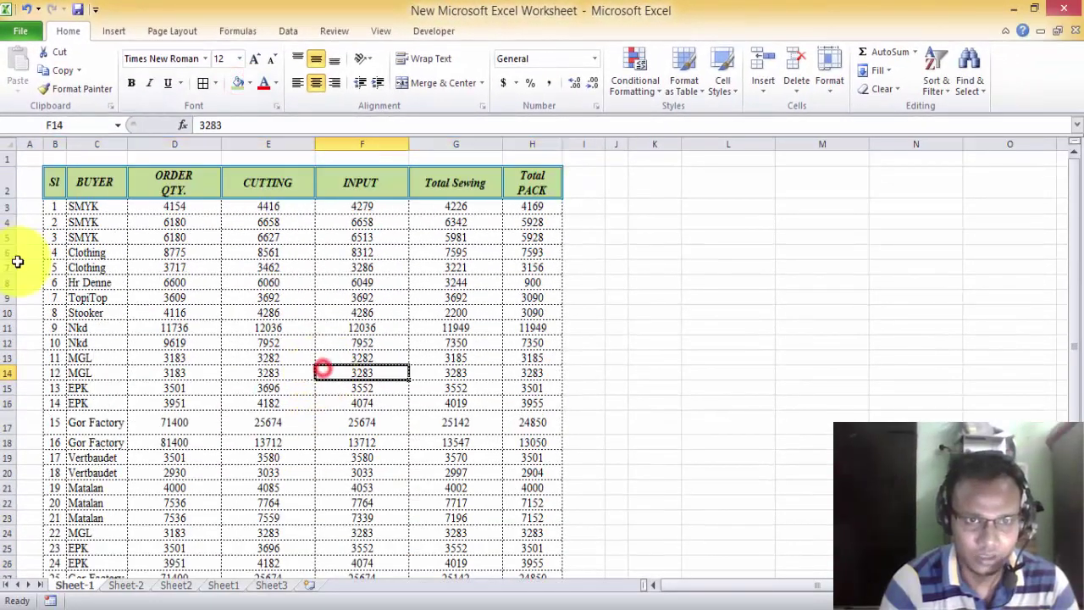
left_click(294, 270)
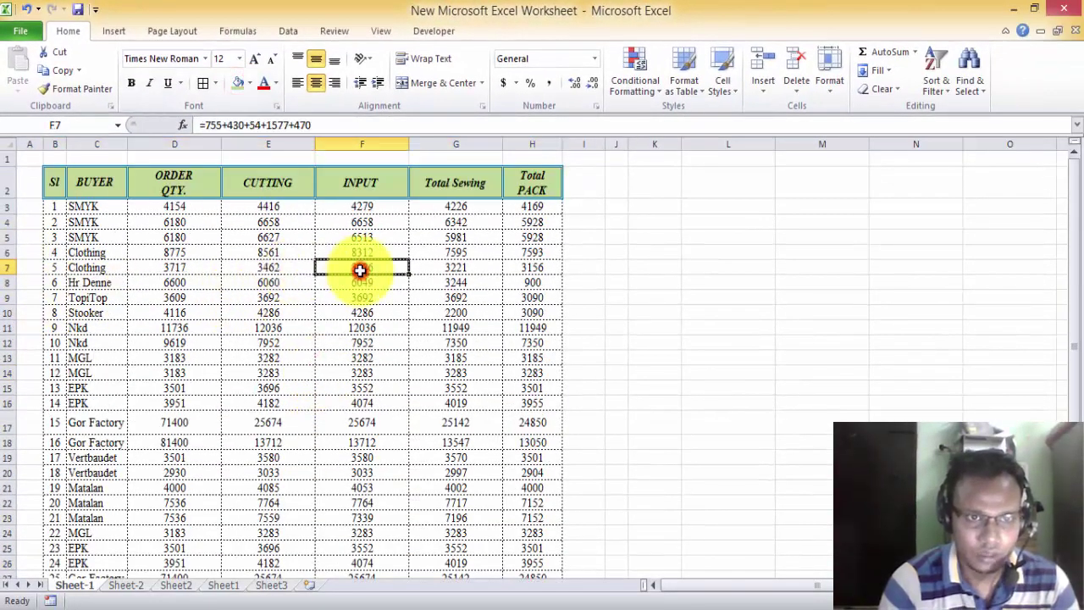
mouse_move(51, 182)
left_mouse_down()
mouse_move(487, 196)
mouse_move(529, 181)
left_mouse_up()
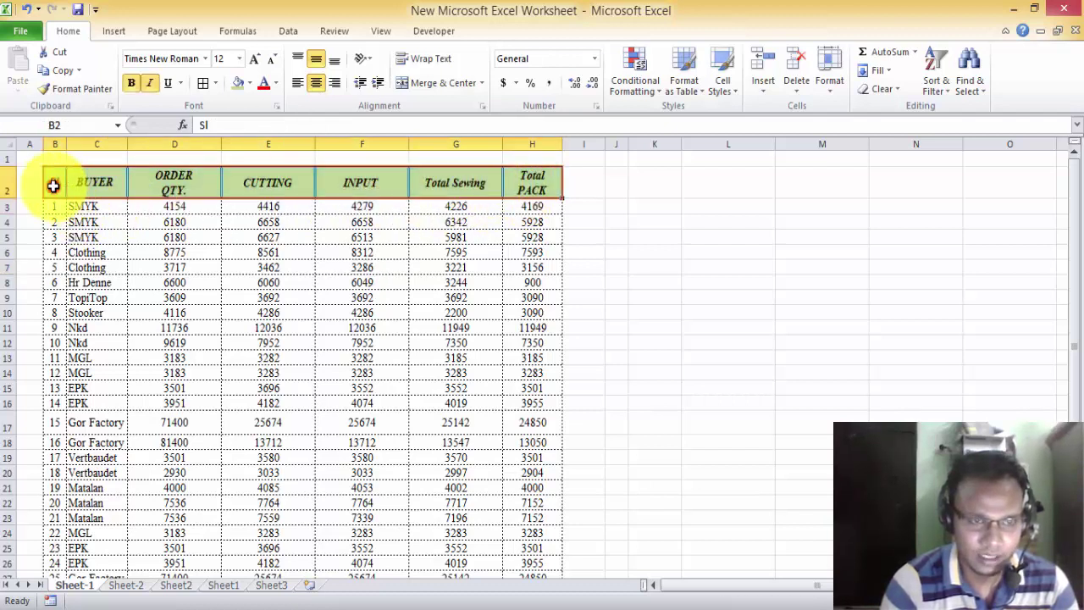
left_click_drag(52, 185, 541, 190)
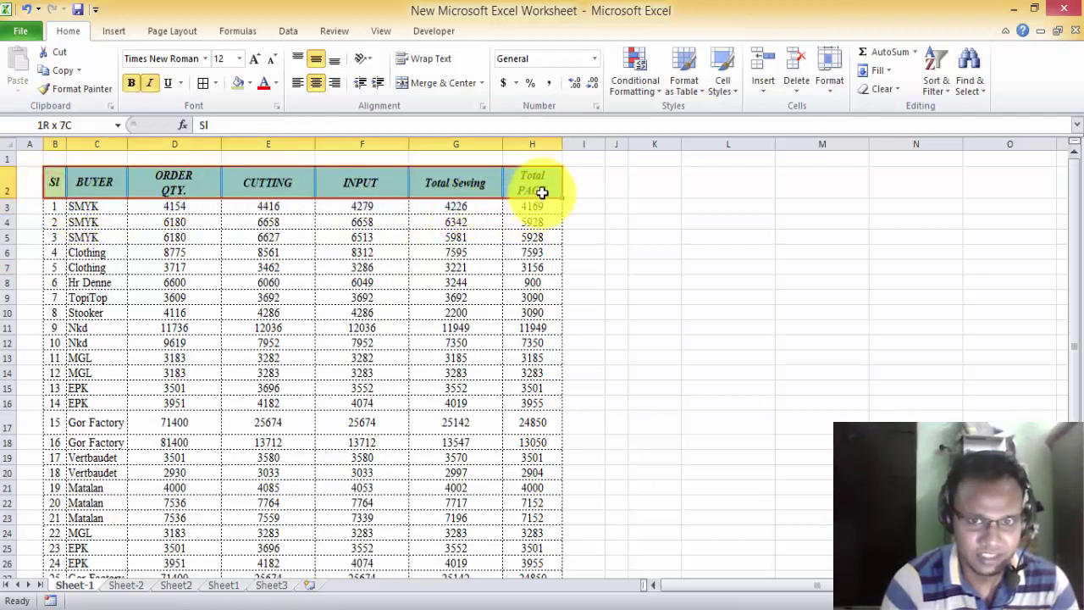
- Make the B2:H2 header text purple, then inspect the formulas in F10, E11, F11 and G10
left_click(275, 83)
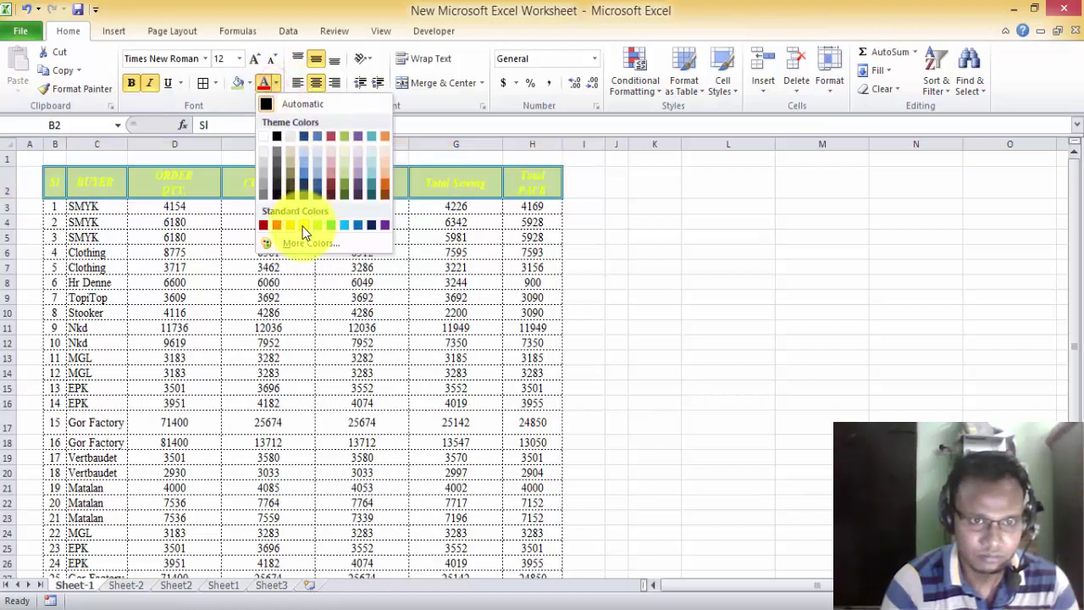
left_click(383, 231)
left_click(382, 311)
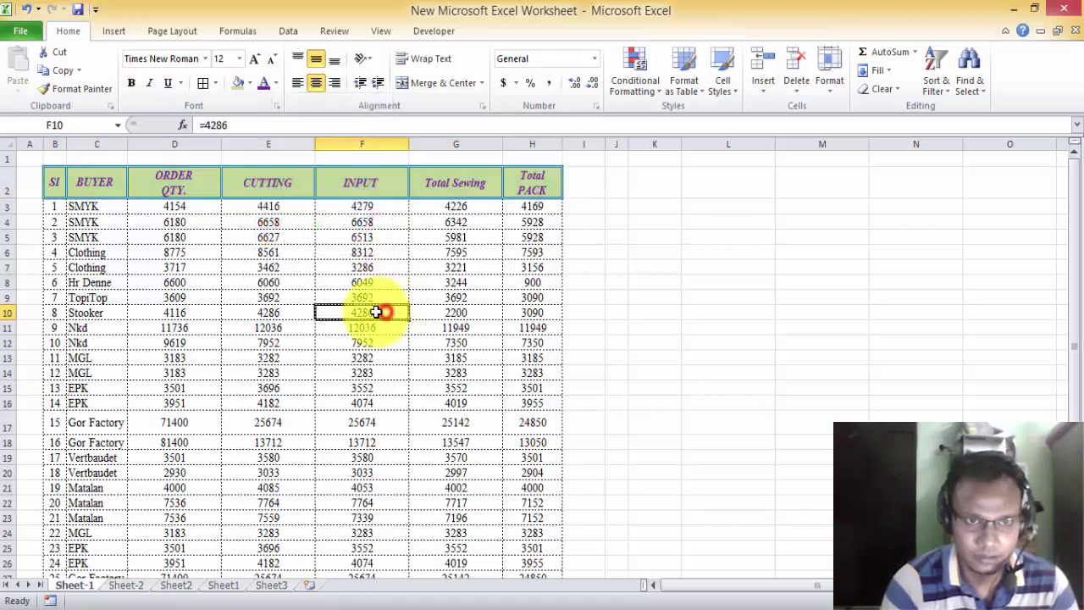
left_click(285, 328)
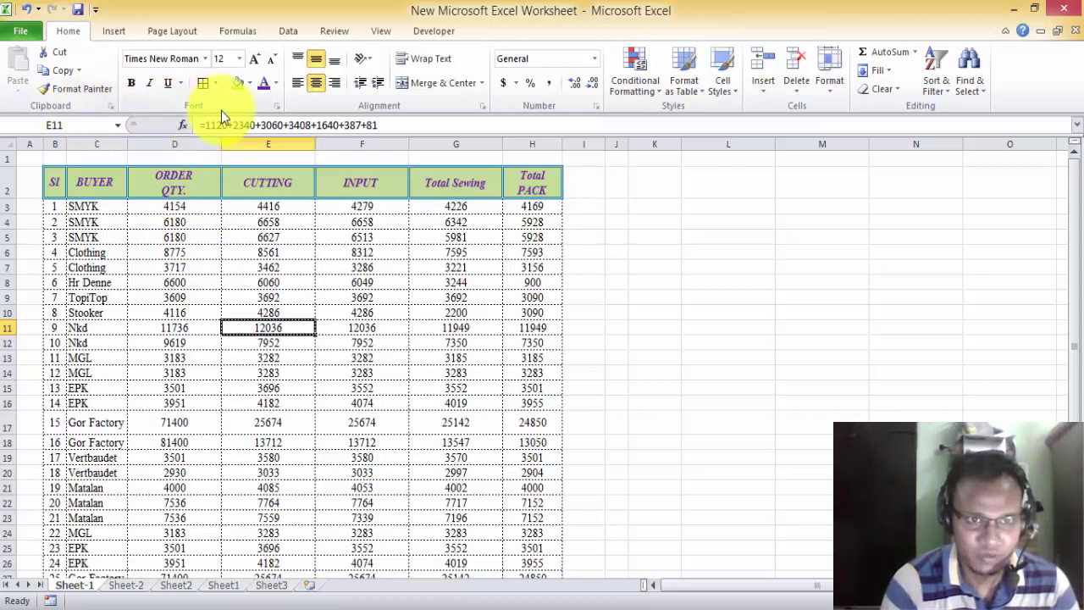
left_click(325, 328)
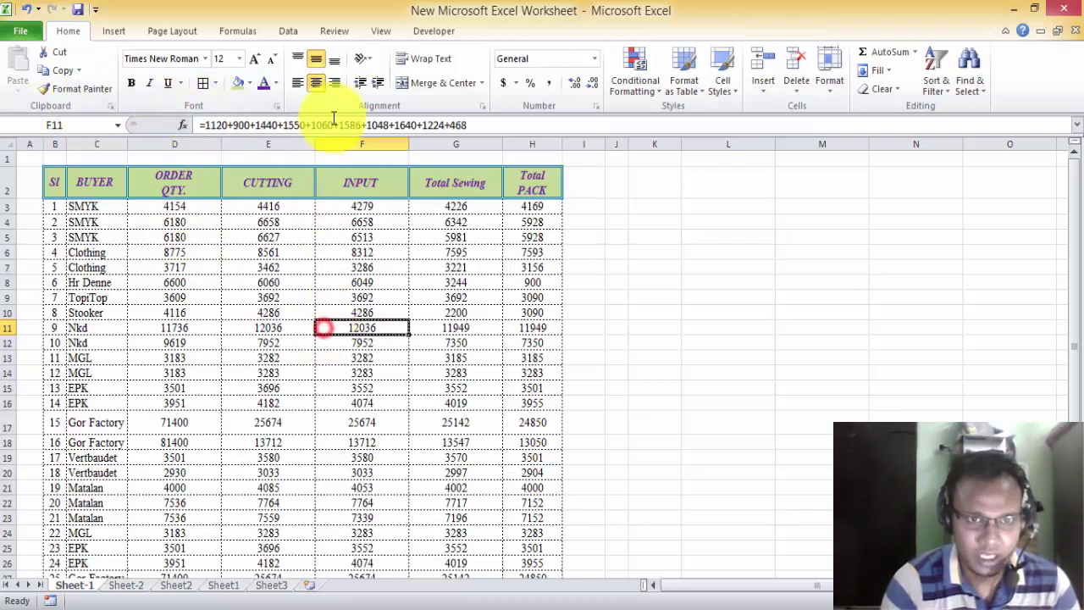
left_click(485, 313)
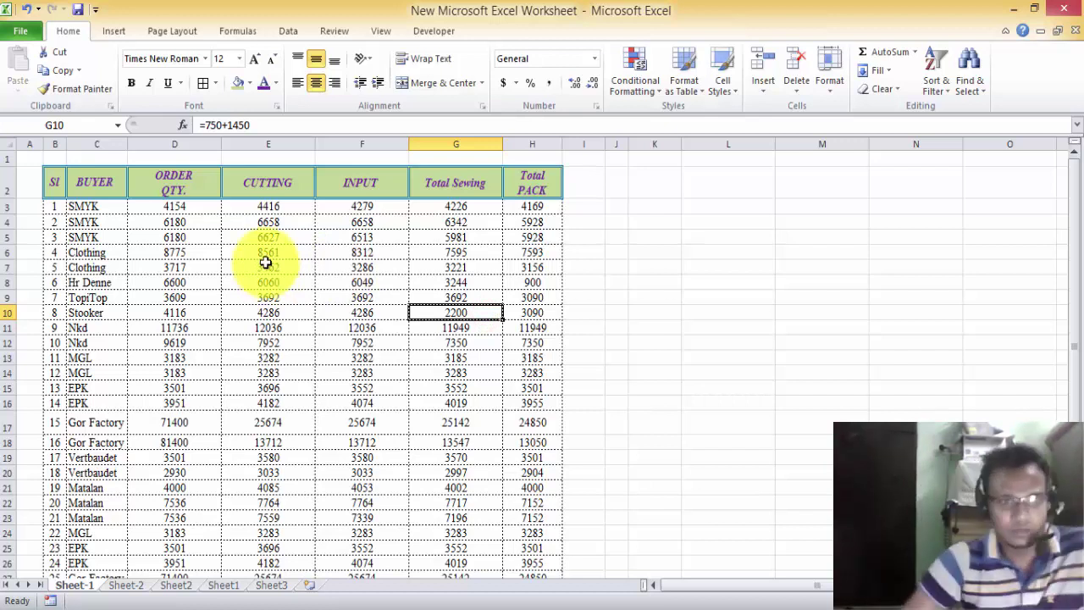
left_click(666, 387)
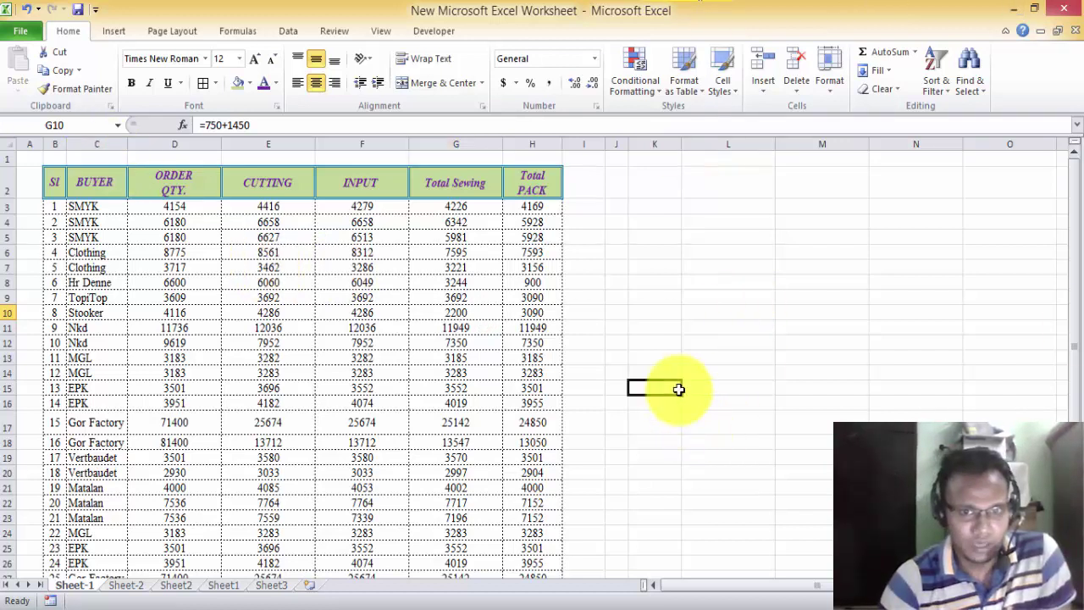
- Select the whole worksheet and apply Middle Align and Center to all cells
left_click(3, 146)
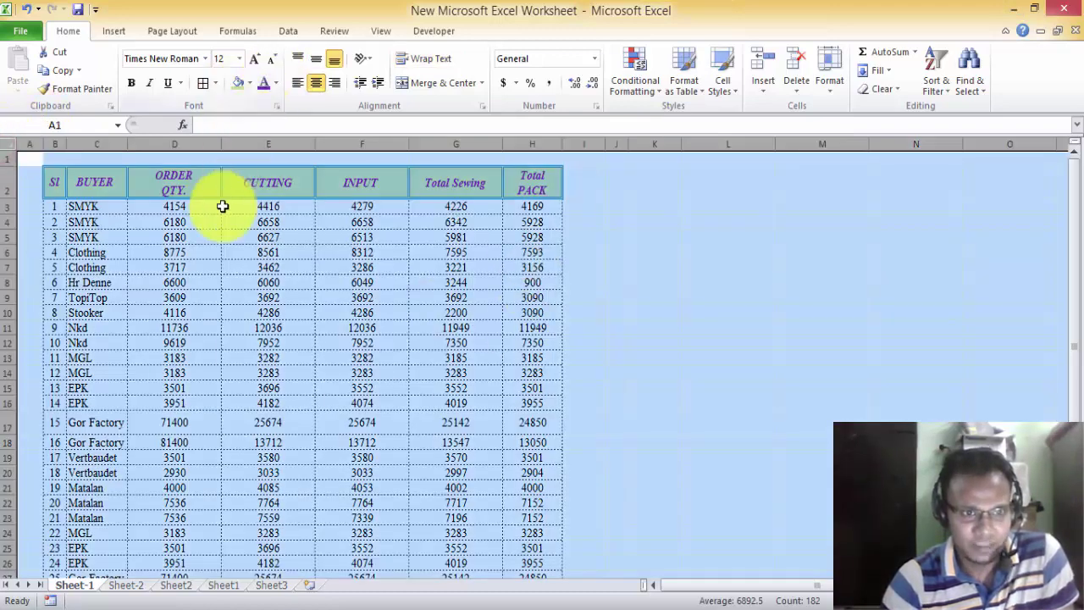
left_click(315, 60)
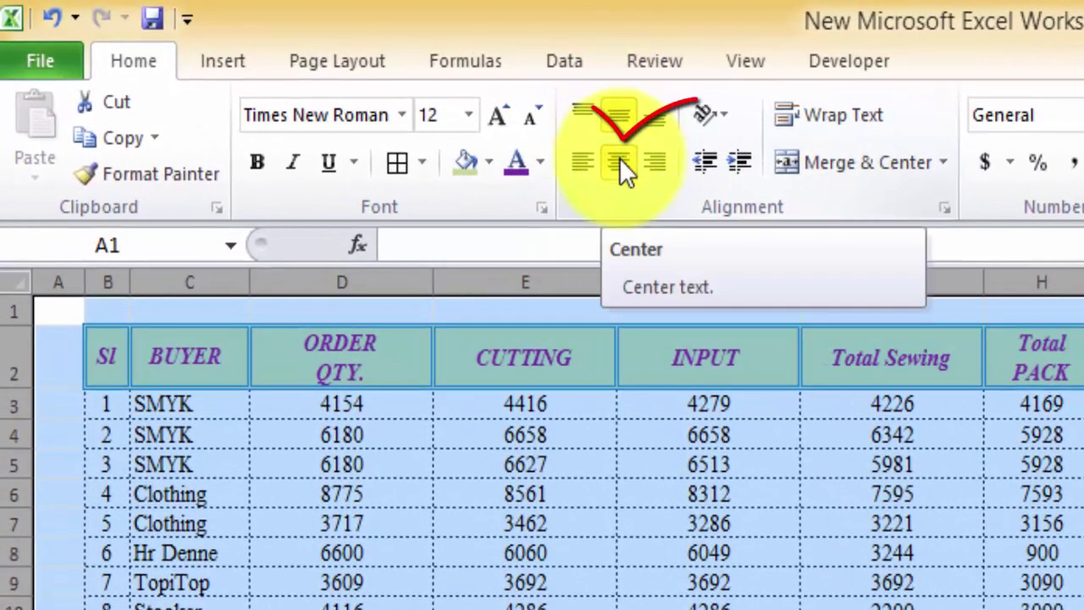
left_click(619, 157)
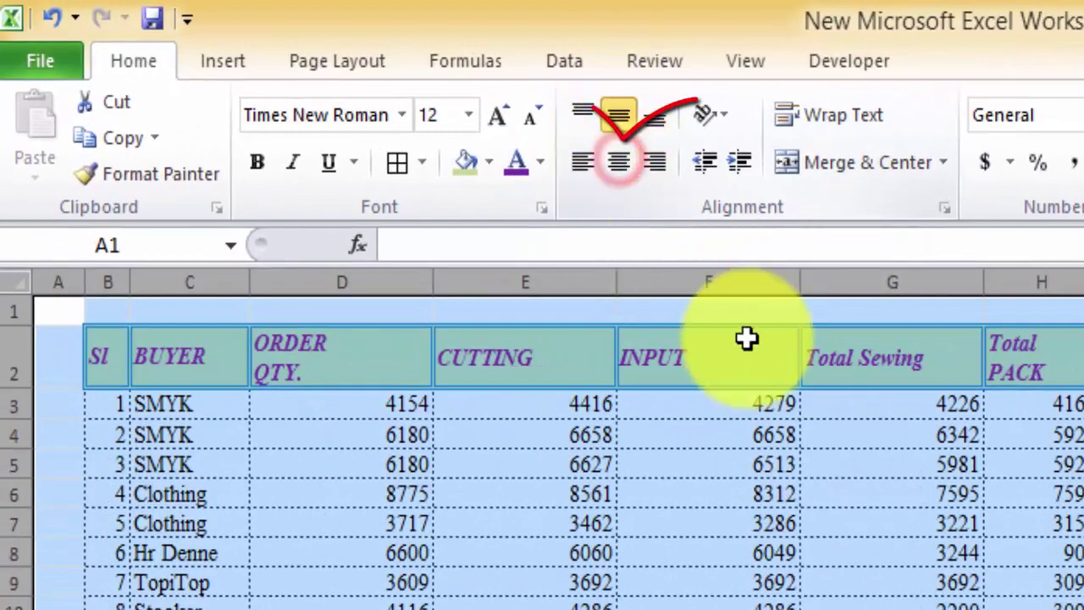
left_click(623, 159)
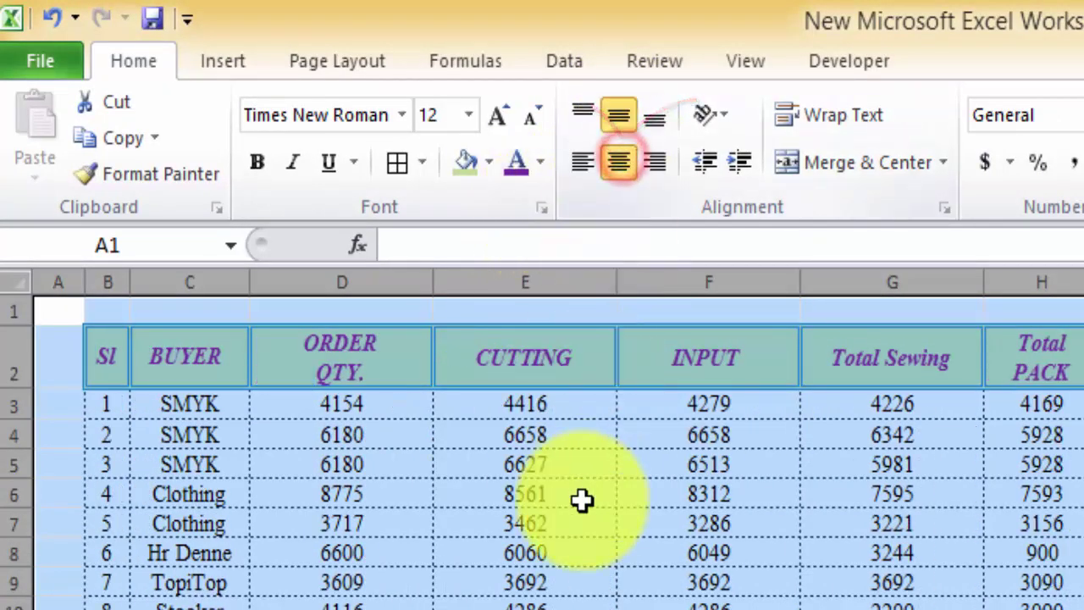
scroll(495, 444, "down", 6)
scroll(495, 444, "up", 6)
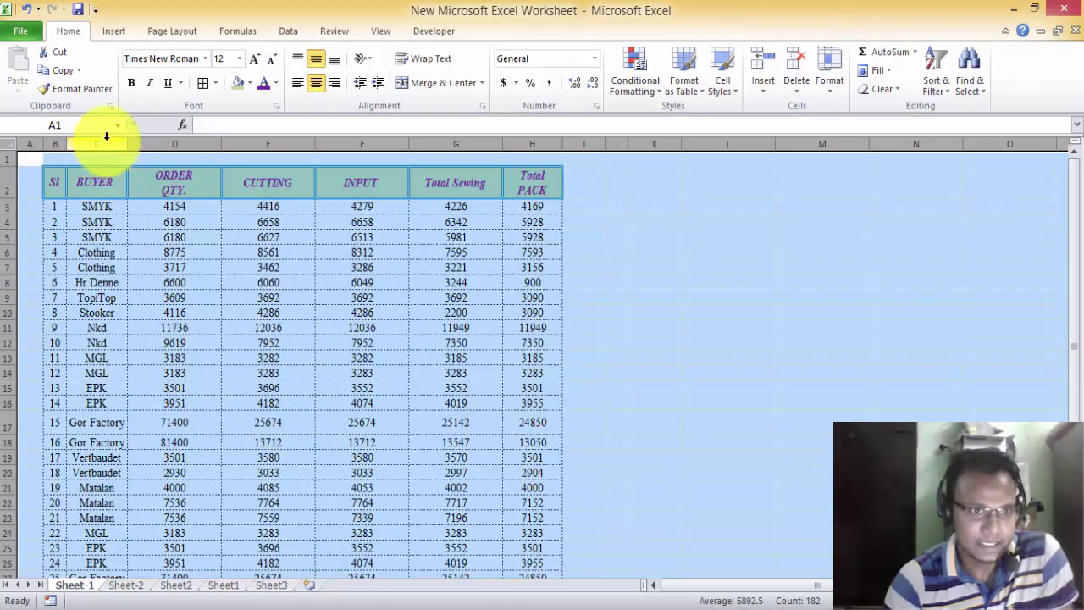
- Left-align the buyer names in column C
left_click(107, 137)
scroll(225, 352, "down", 1)
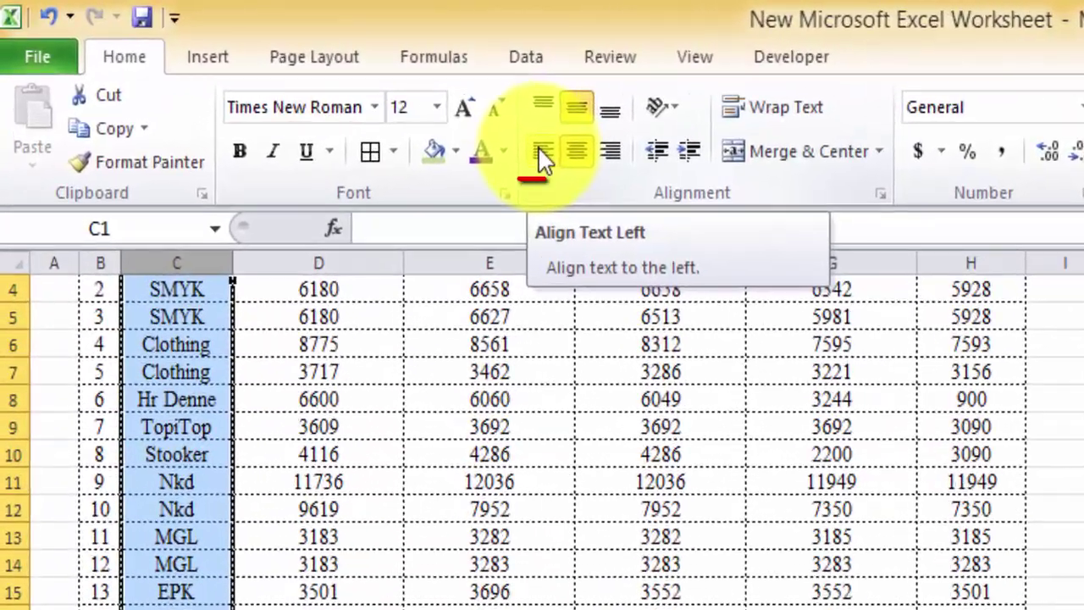
left_click(295, 83)
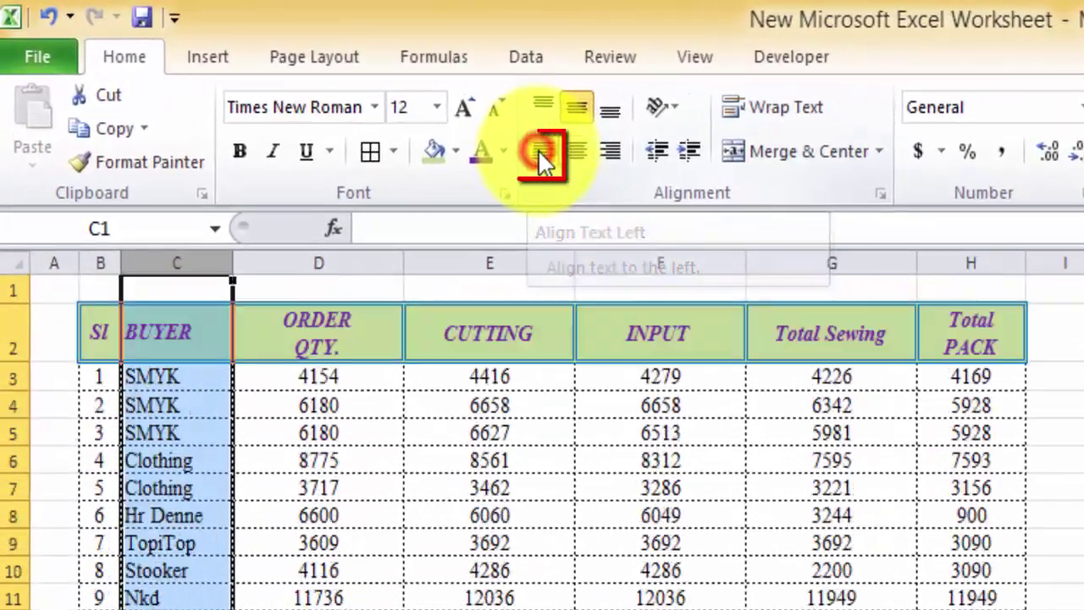
scroll(188, 350, "down", 2)
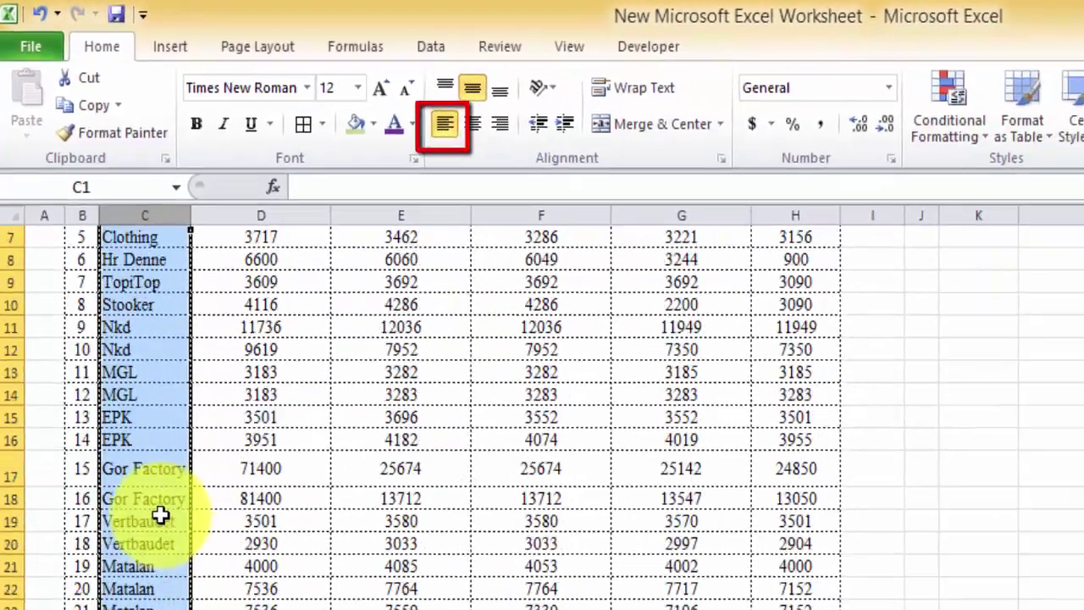
scroll(108, 343, "down", 1)
scroll(116, 368, "up", 3)
- Select the figures D3:H27, then centre the BUYER header in C2
left_click(199, 216)
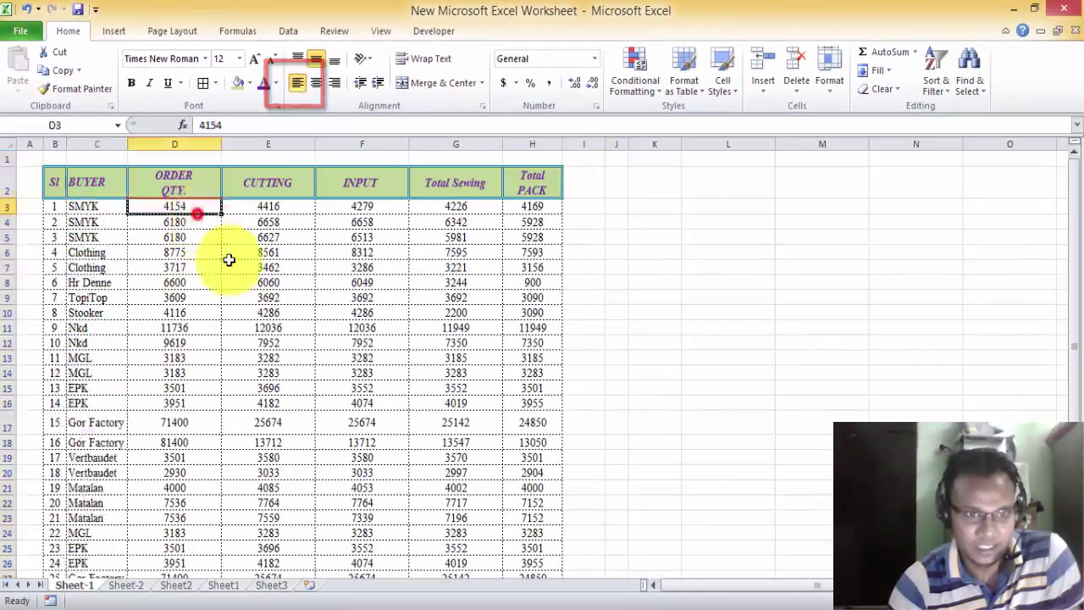
left_click_drag(229, 260, 539, 520)
scroll(540, 520, "up", 1)
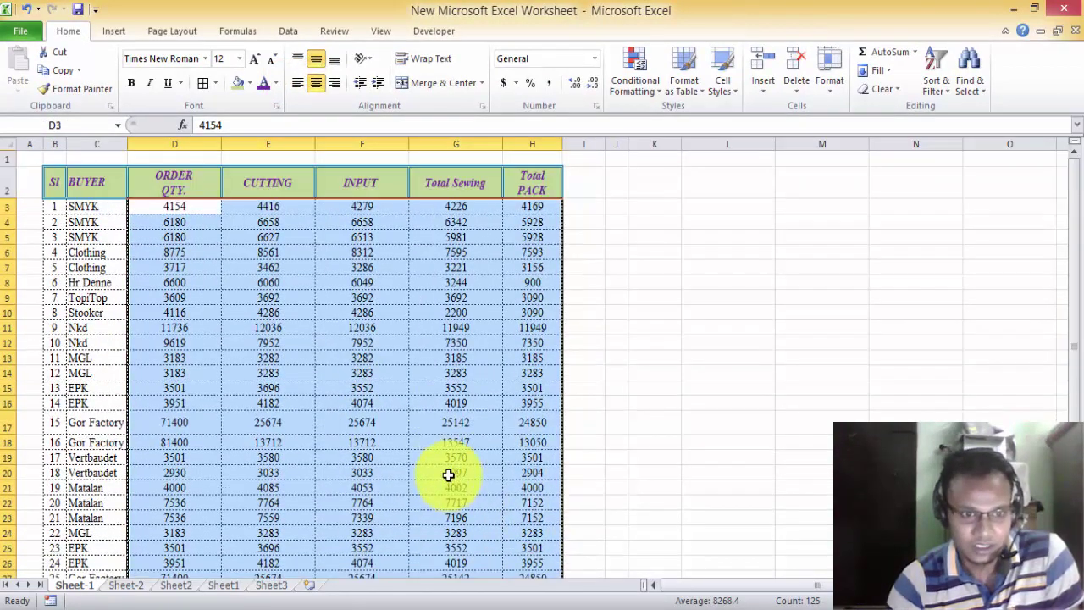
left_click(111, 187)
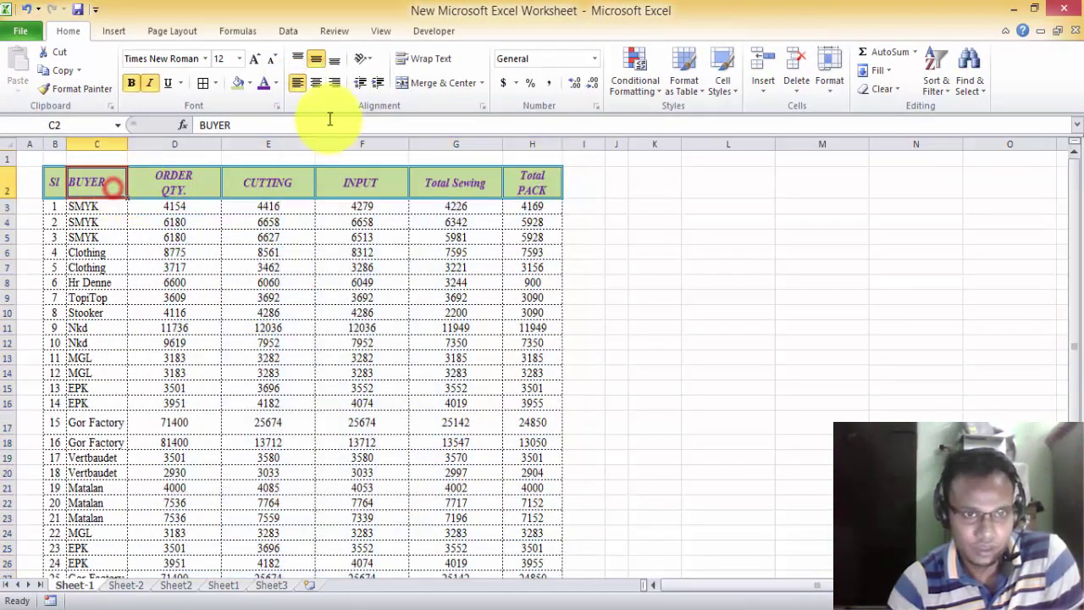
left_click(318, 83)
left_click(241, 329)
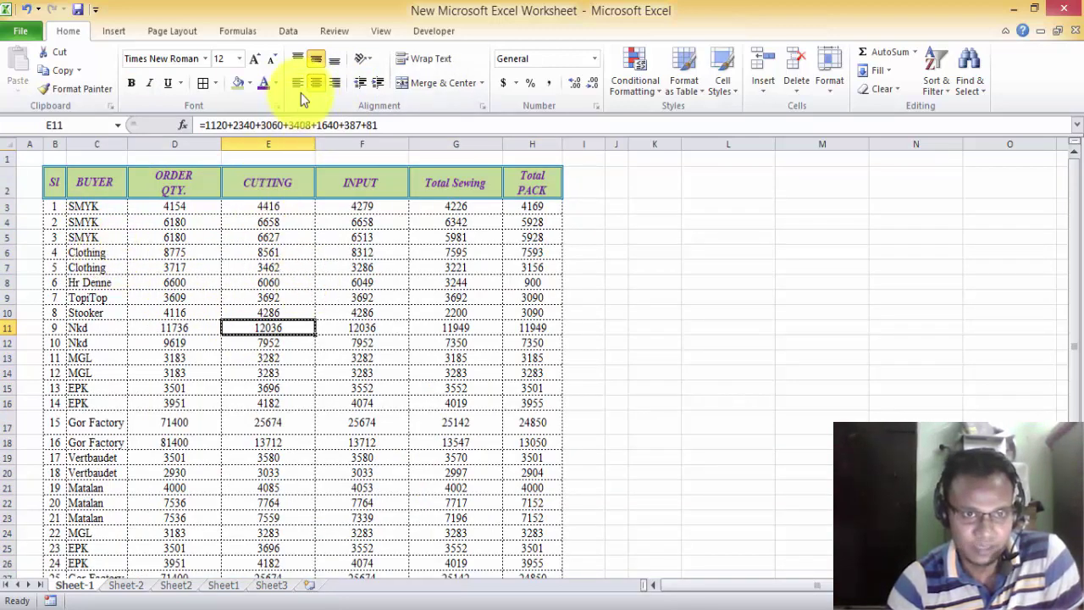
- Vertically centre and wrap the text in header row 2, then review the header cells
left_click(4, 186)
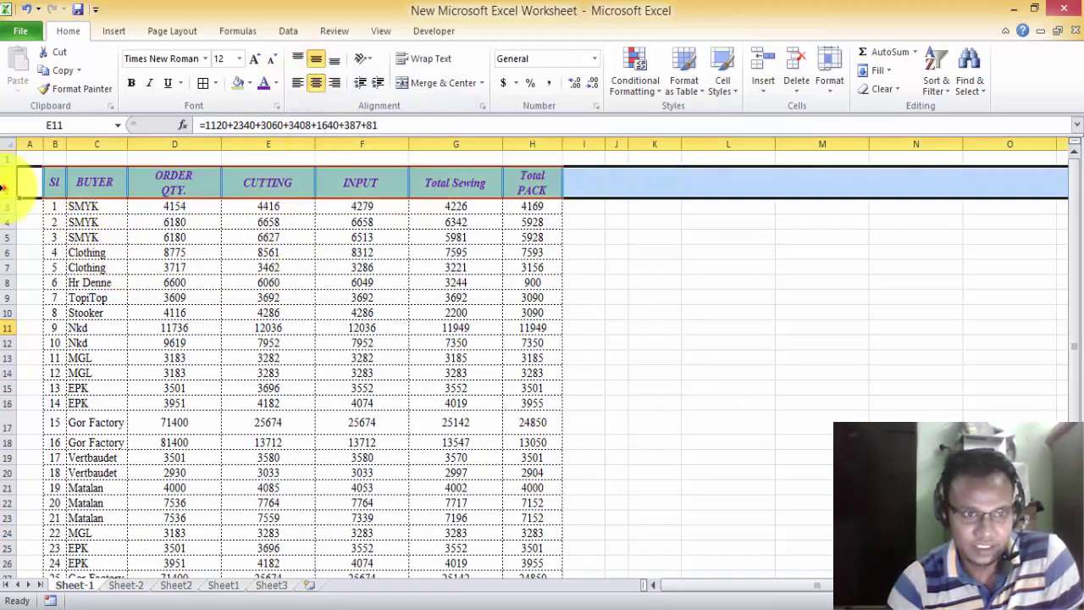
left_click(294, 61)
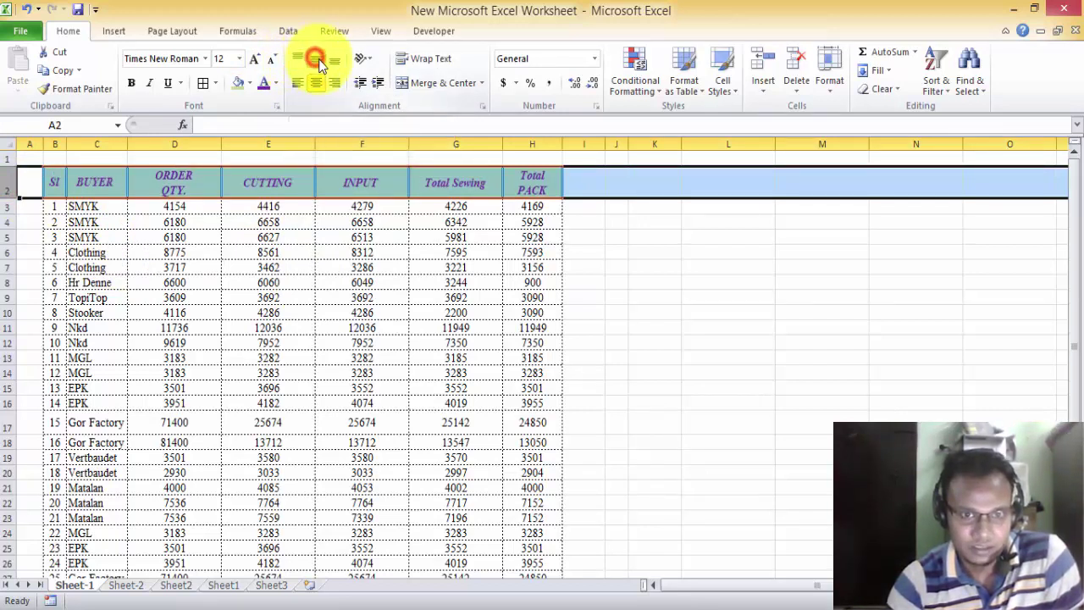
left_click(321, 61)
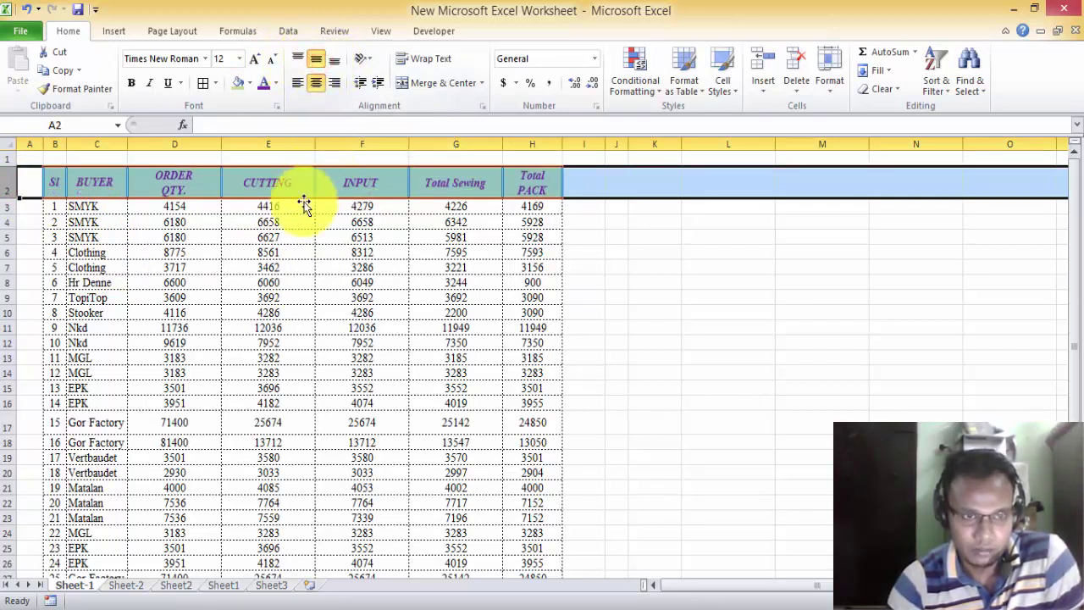
left_click(314, 272)
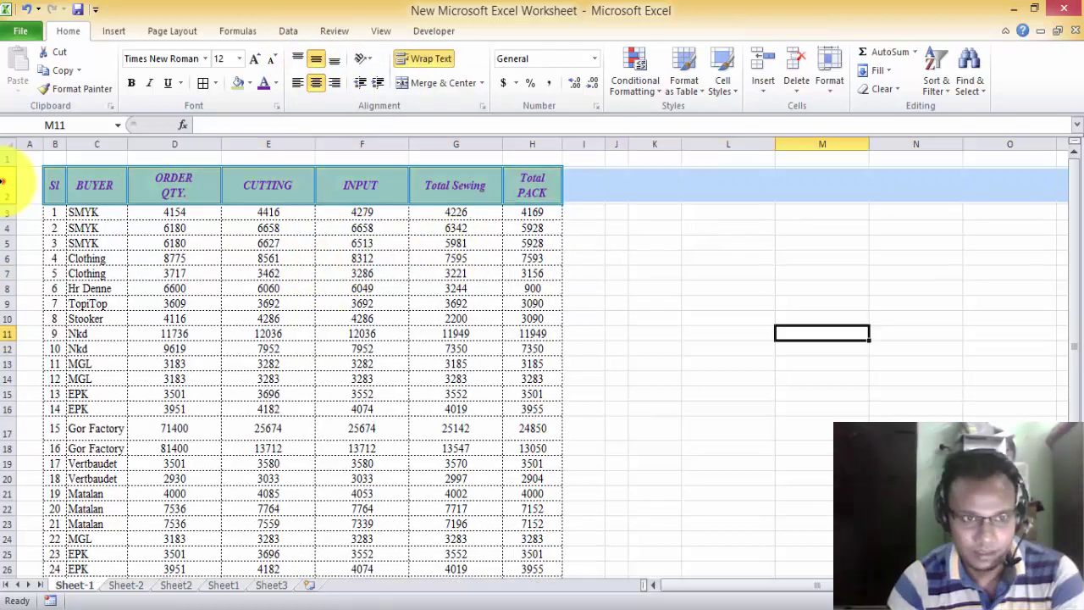
left_click(7, 182)
left_click(711, 262)
left_click(360, 187)
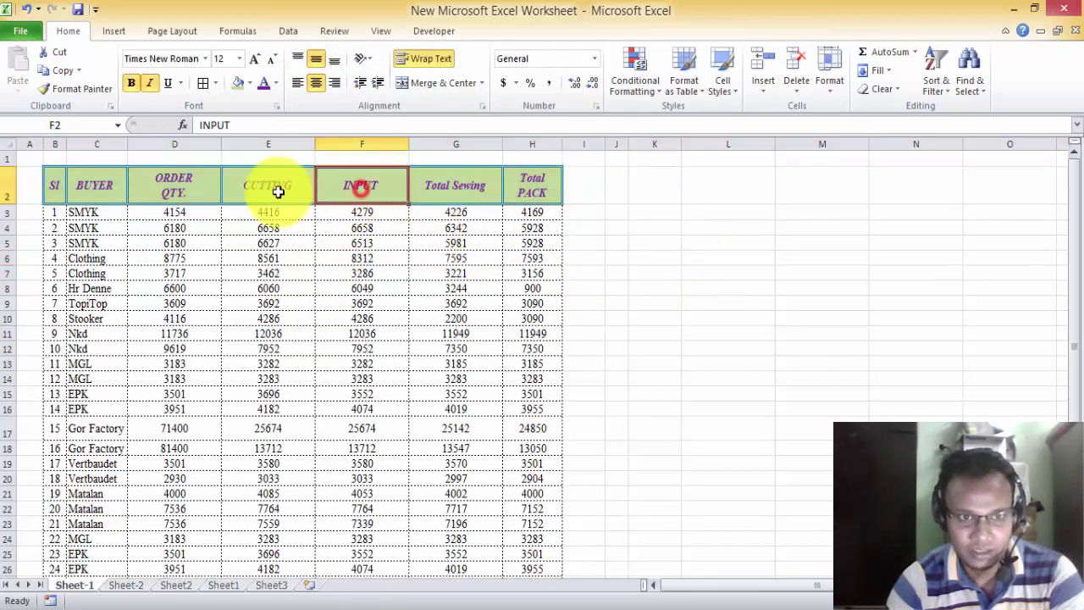
left_click(280, 186)
left_click(194, 189)
left_click(8, 178)
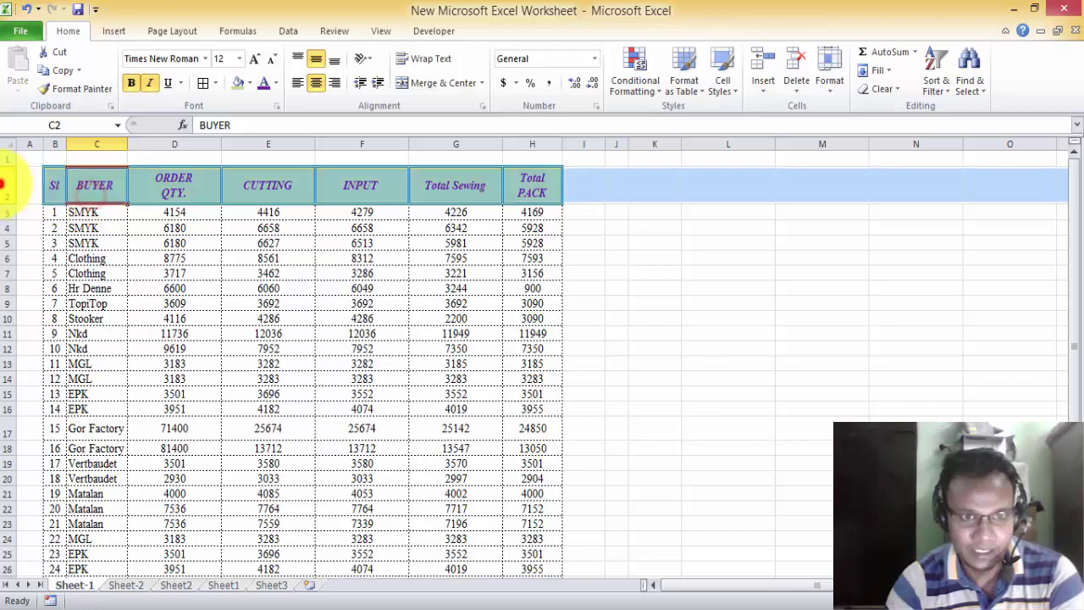
left_click(684, 359)
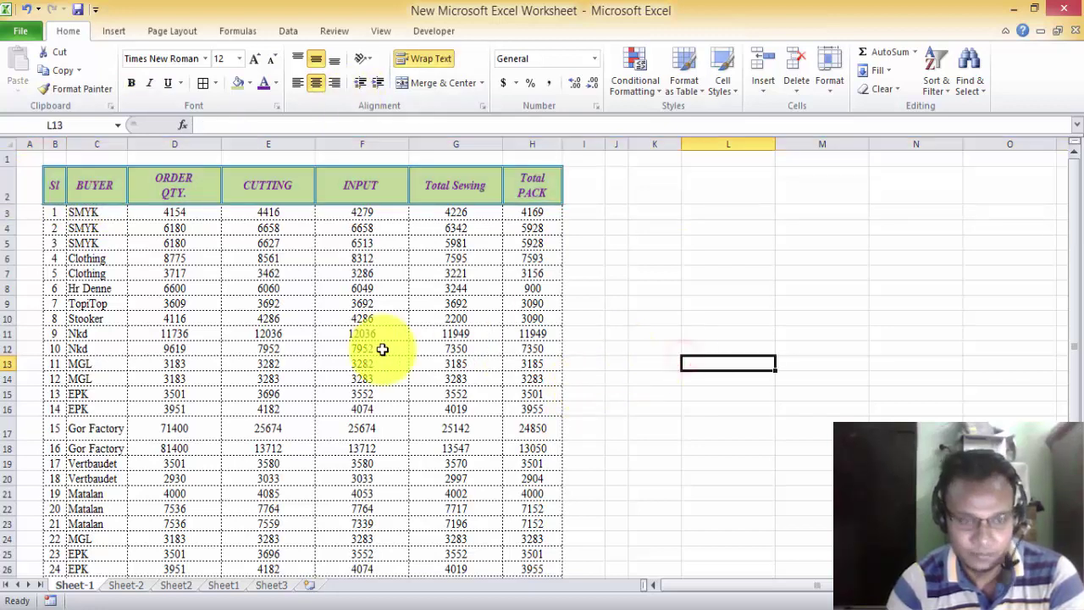
- Select the BUYER header in C2 and bring up the Orientation choices
left_click(97, 193)
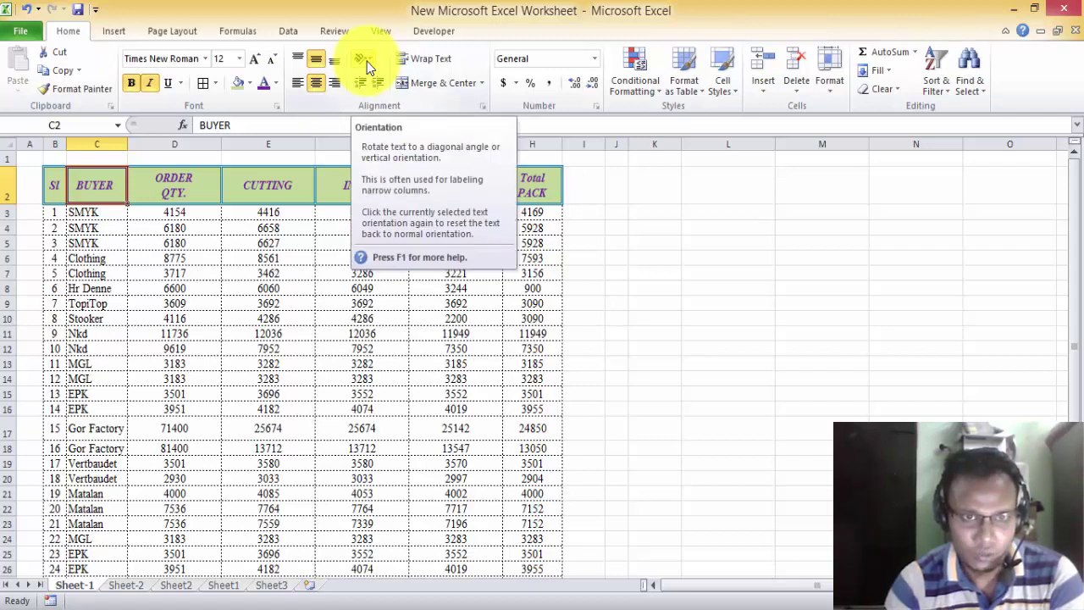
left_click(246, 336)
left_click(115, 186)
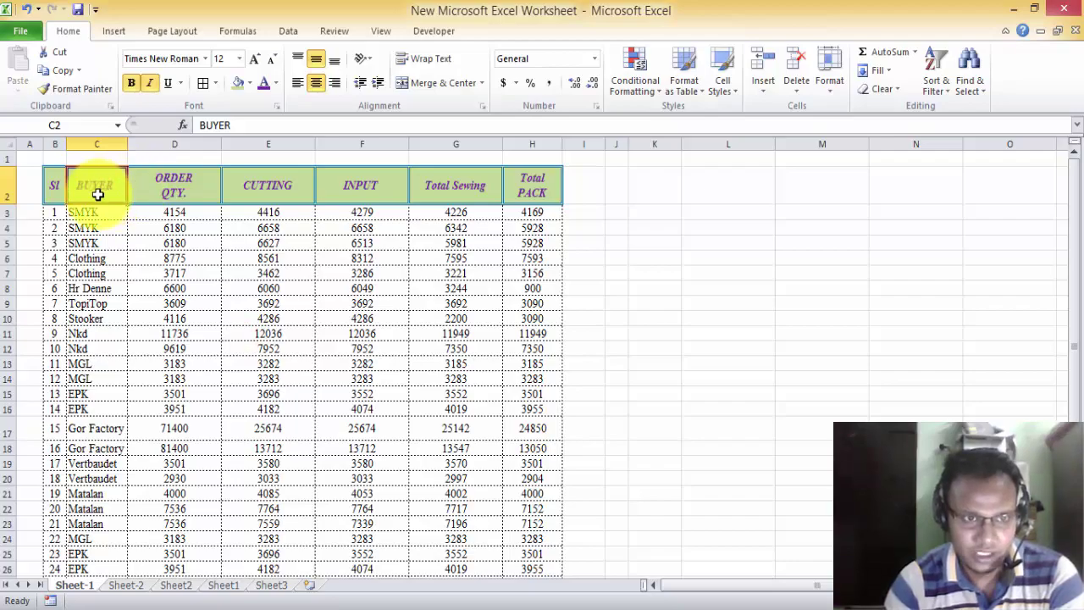
left_click(98, 194)
left_click(371, 62)
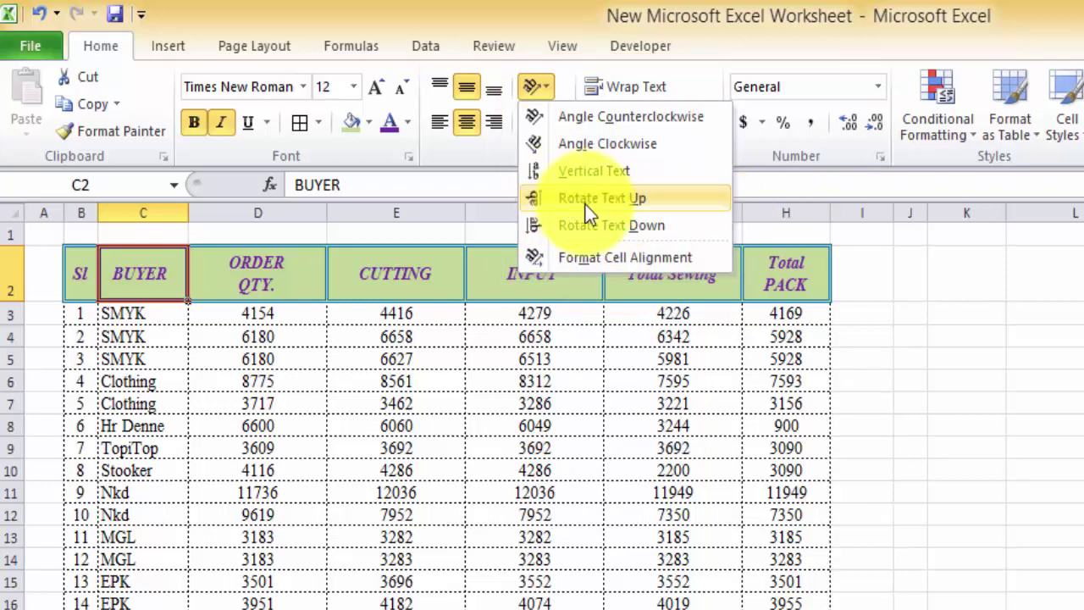
- Rotate BUYER text up, heighten row 2, then rotate all headers SI to Total PACK up
left_click(589, 204)
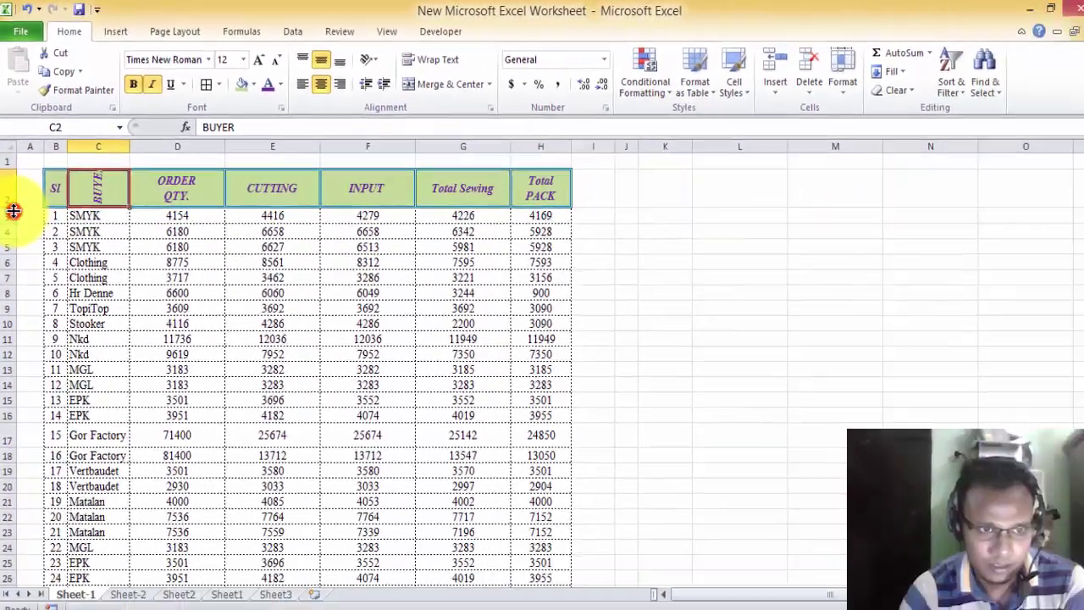
left_click_drag(13, 211, 14, 231)
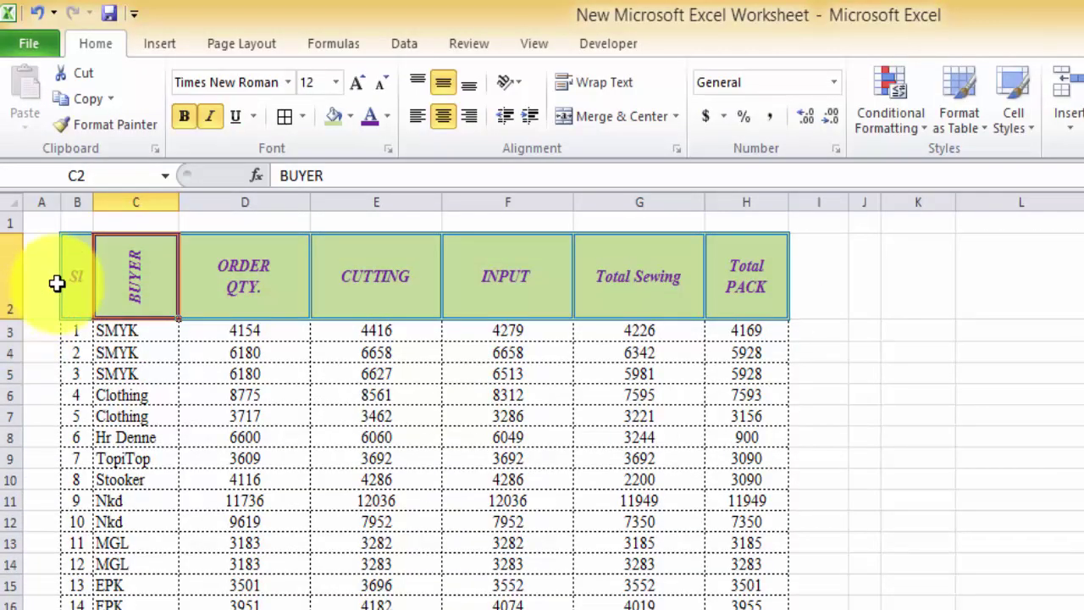
left_click(51, 210)
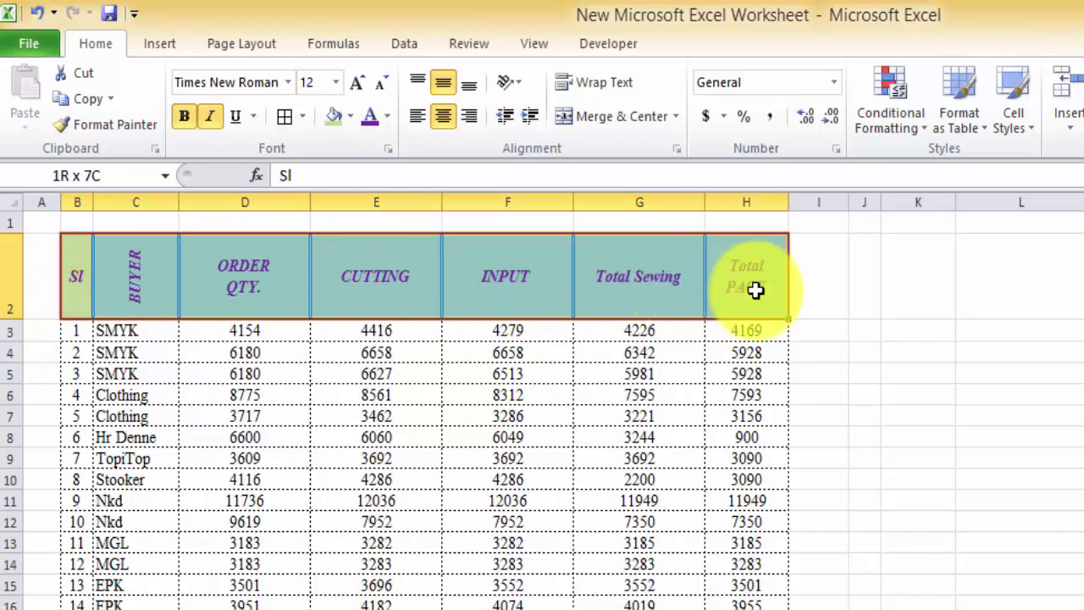
left_click_drag(140, 293, 749, 290)
left_click(516, 85)
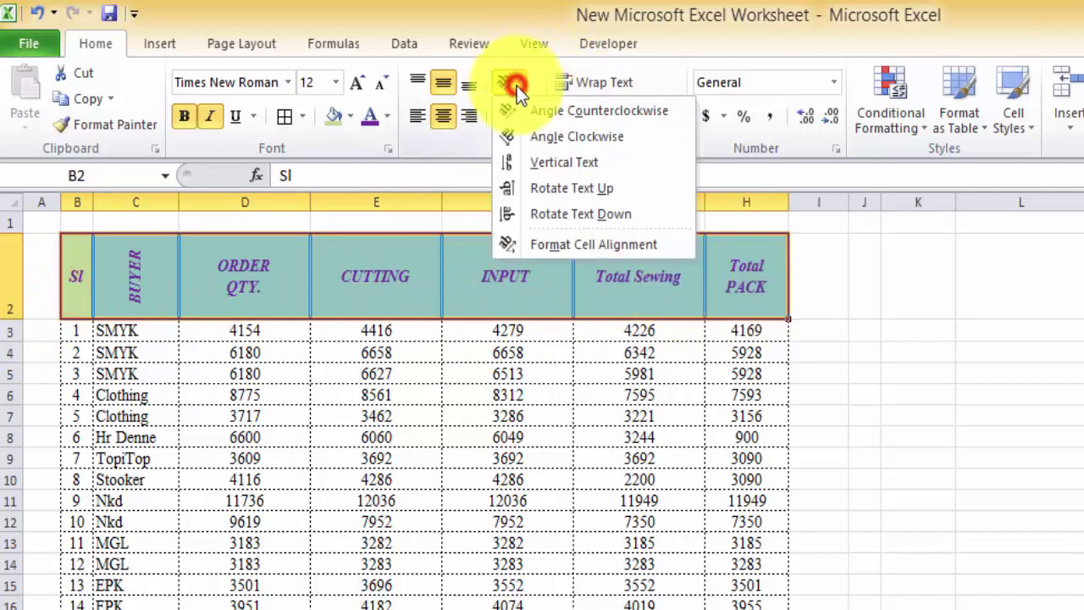
left_click(548, 190)
left_click(405, 479)
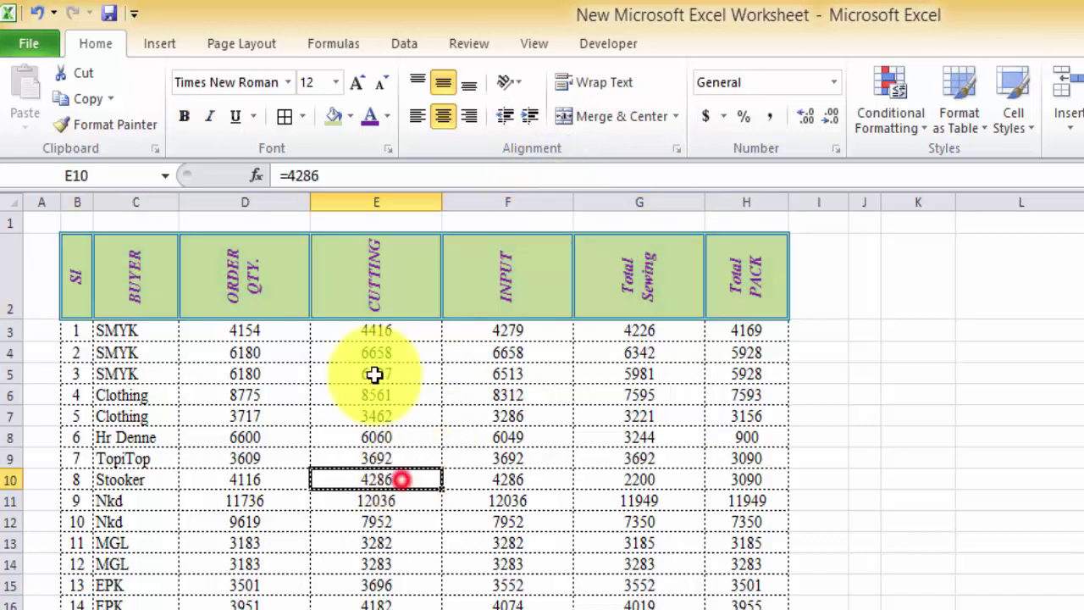
- Reselect the SI to Total PACK headers and reopen the rotation options without changing anything
left_click(79, 295)
left_click_drag(78, 295, 756, 297)
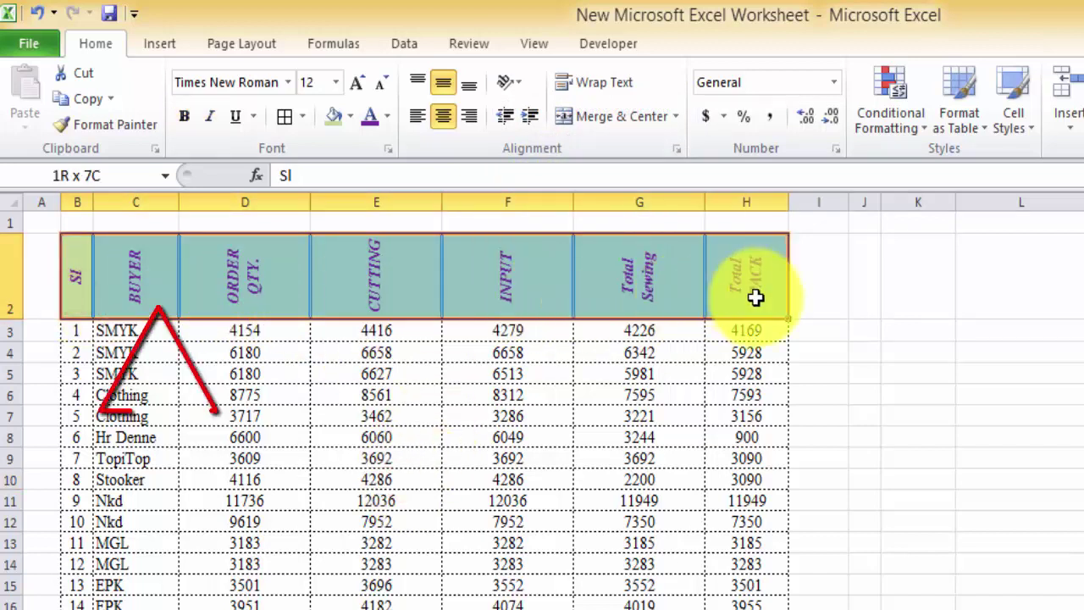
left_click(525, 520)
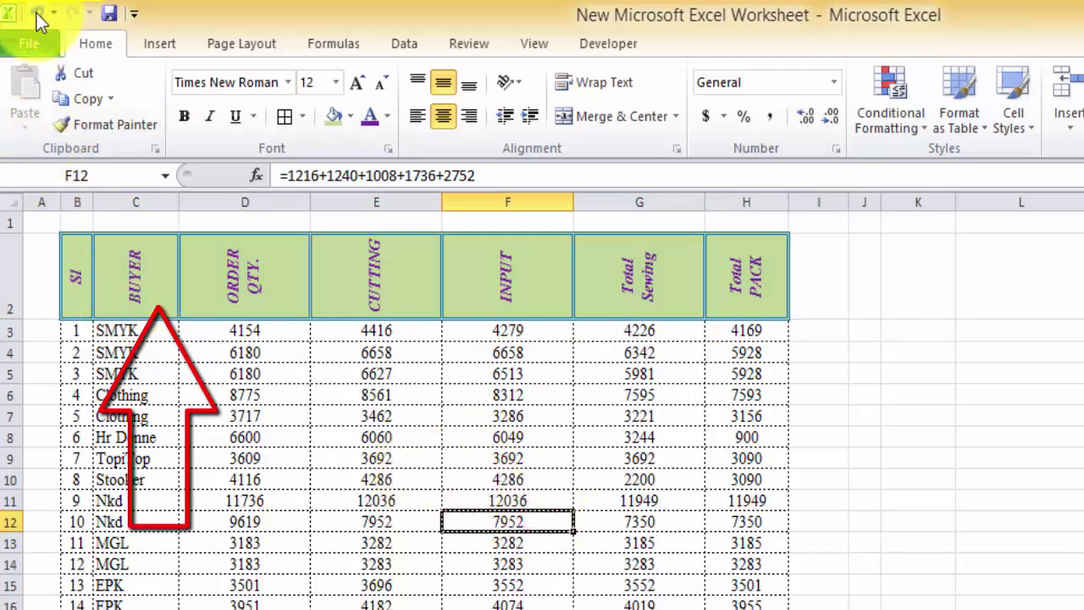
left_click(512, 78)
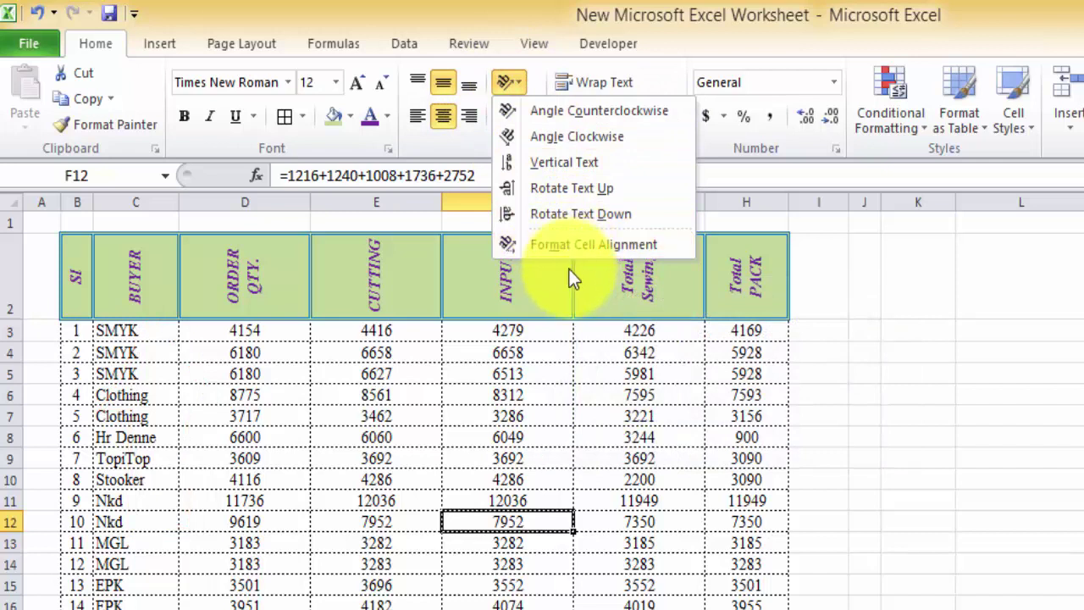
left_click(539, 287)
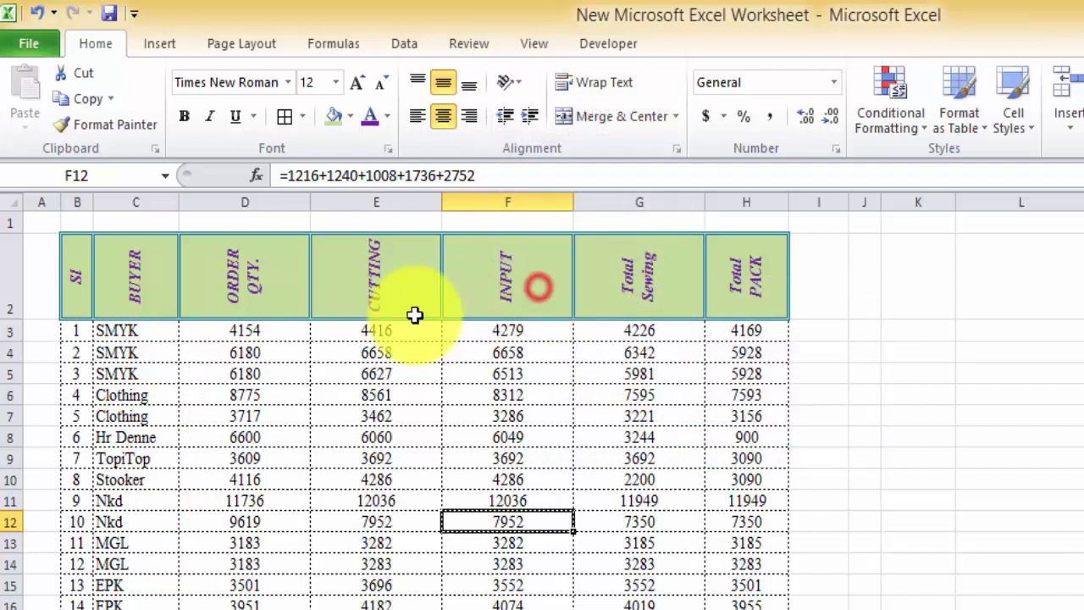
left_click(217, 287)
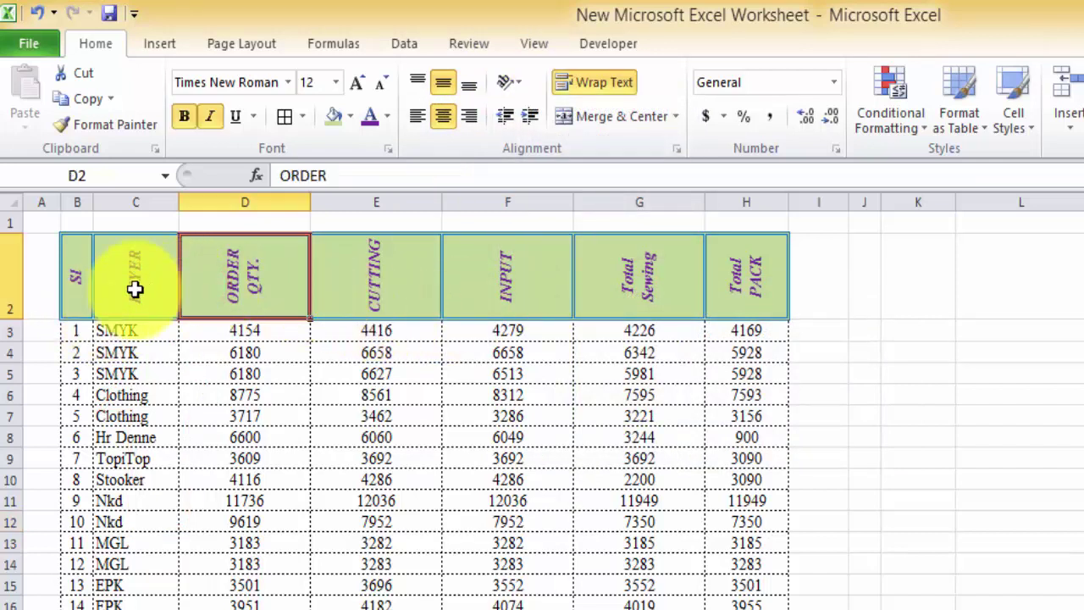
right_click(277, 273)
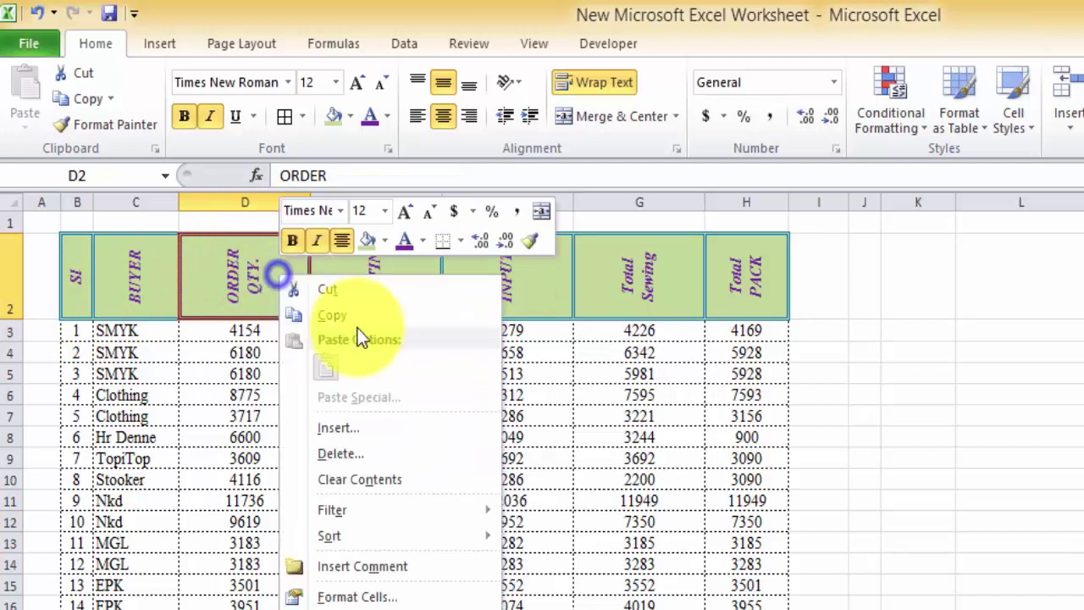
left_click(352, 590)
left_click(174, 350)
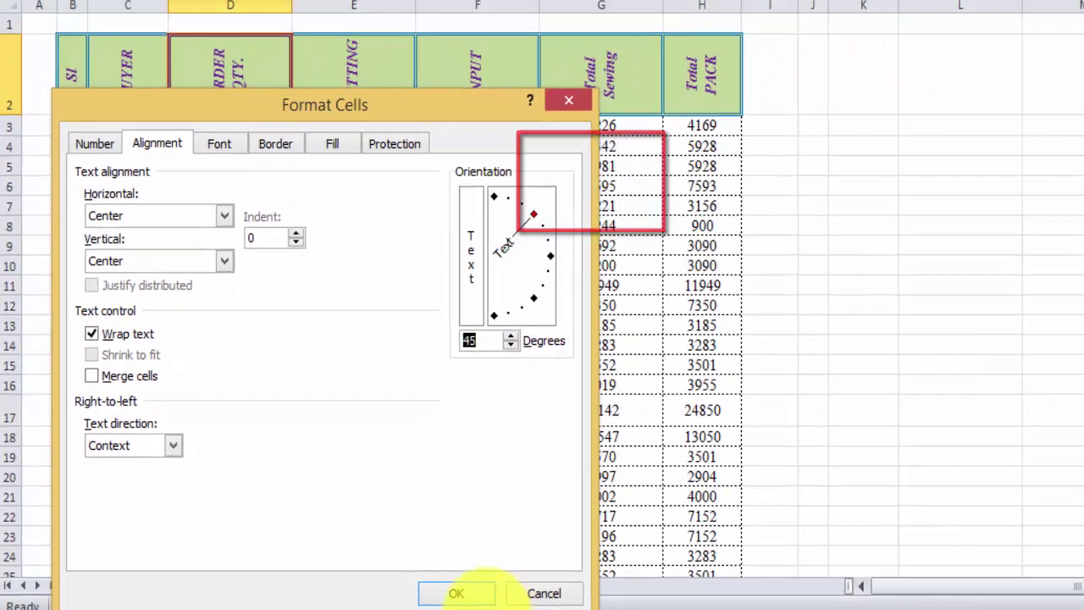
left_click(379, 593)
left_click(214, 282)
left_click(194, 198)
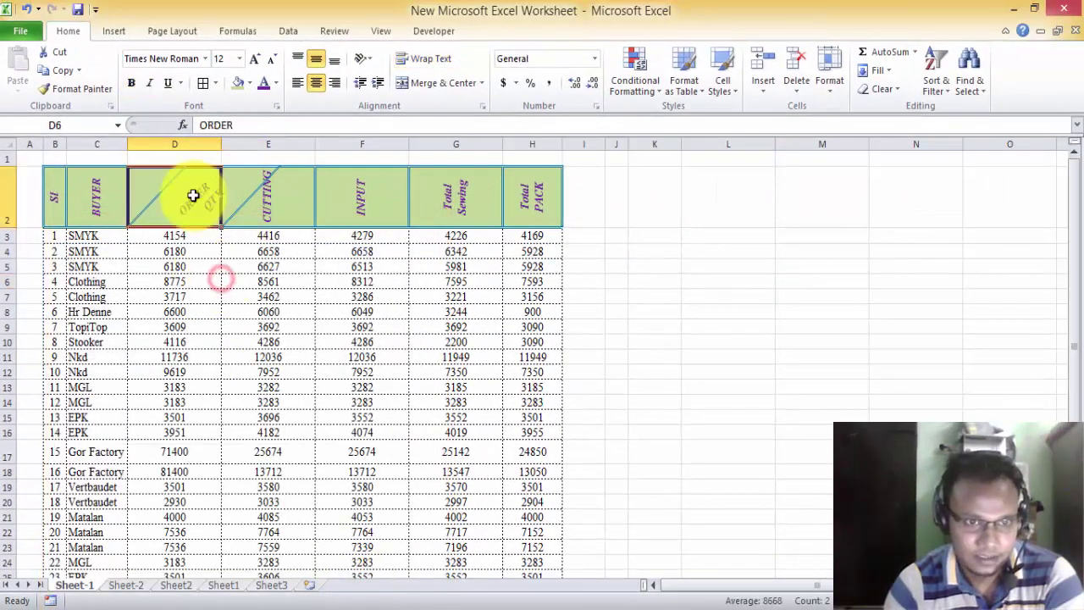
left_click(215, 326)
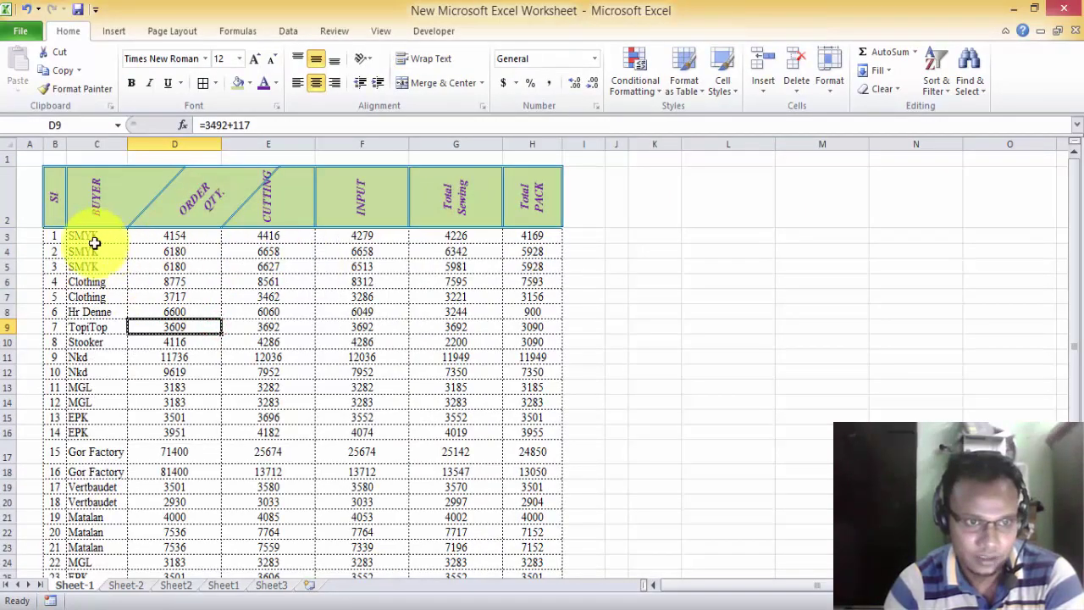
left_click(57, 201)
left_click_drag(56, 201, 528, 201)
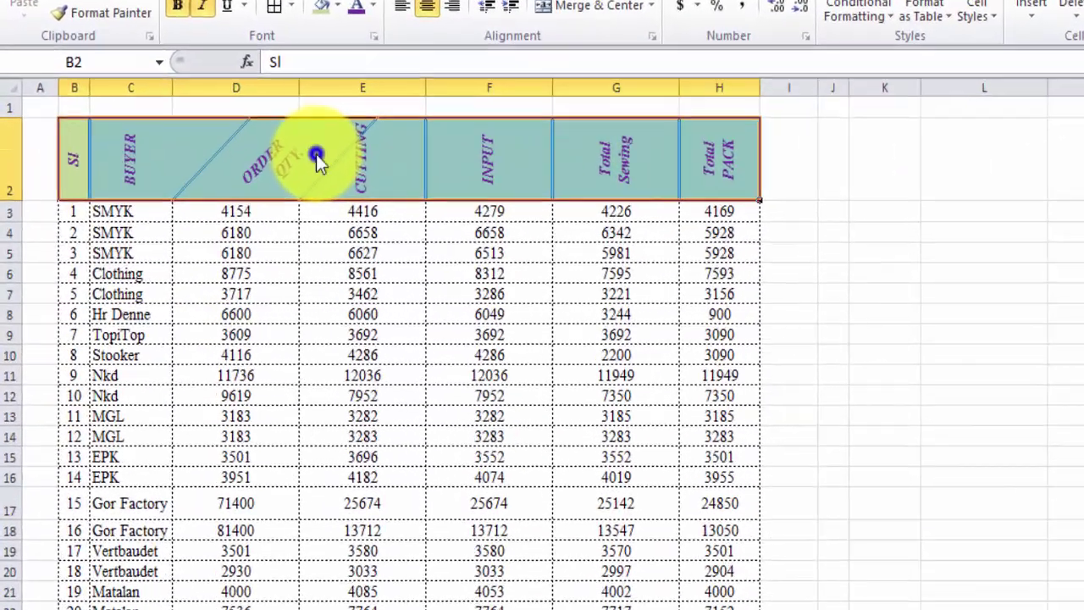
right_click(316, 155)
left_click(481, 509)
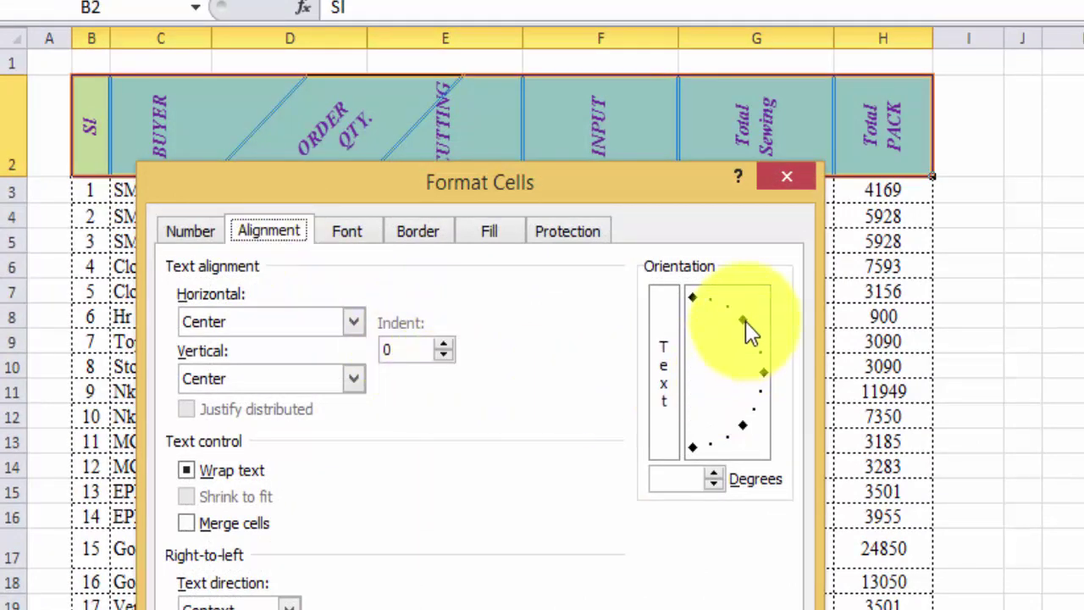
left_click(744, 321)
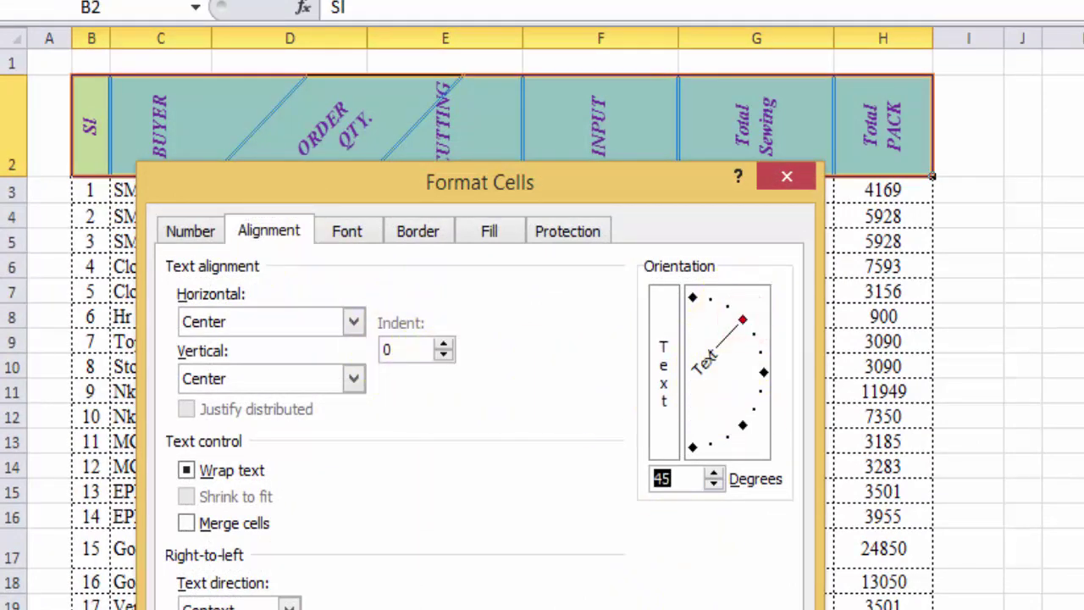
key("Return")
left_click(1063, 466)
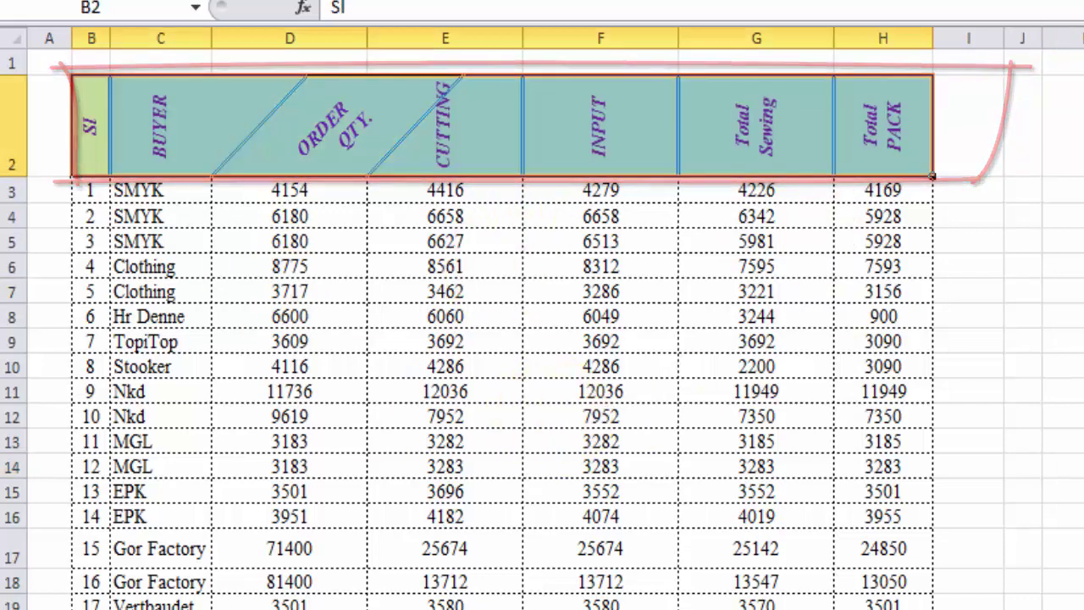
left_click(290, 125)
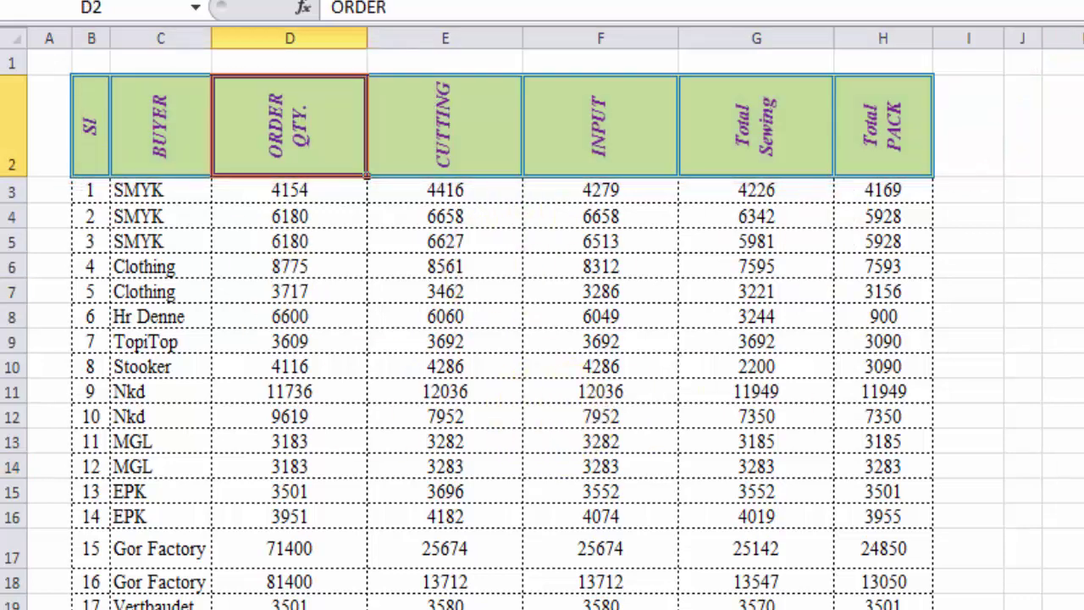
left_click(1050, 365)
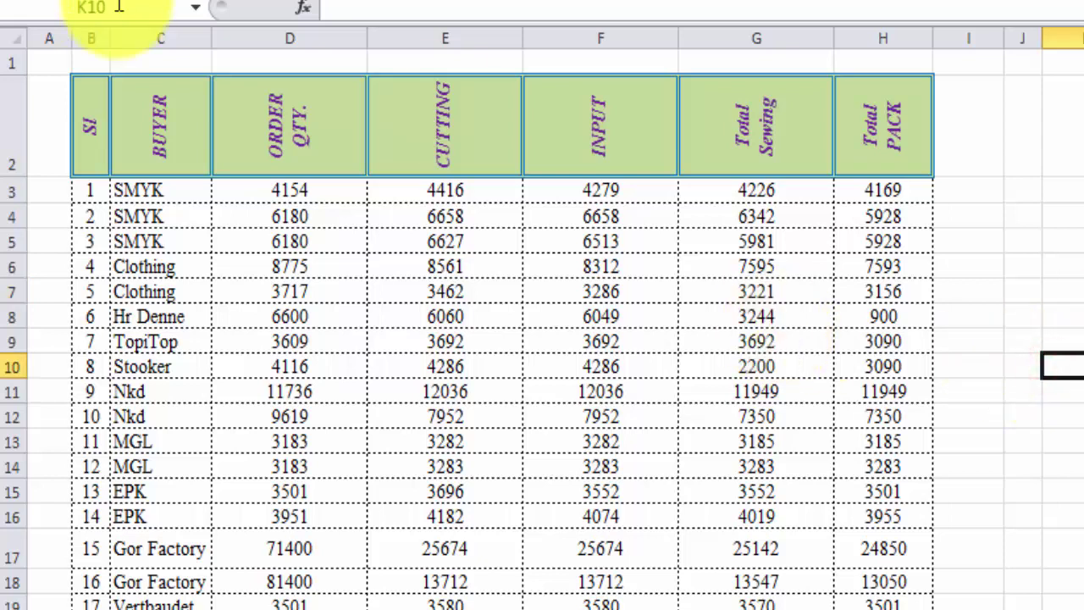
left_click(417, 288)
left_click(1055, 266)
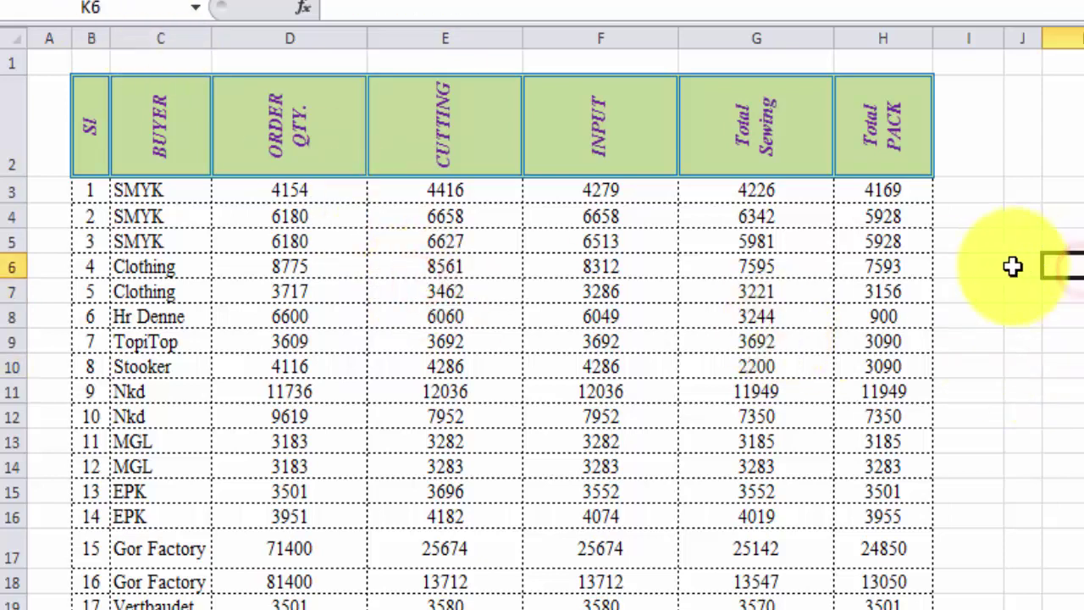
left_click(988, 297)
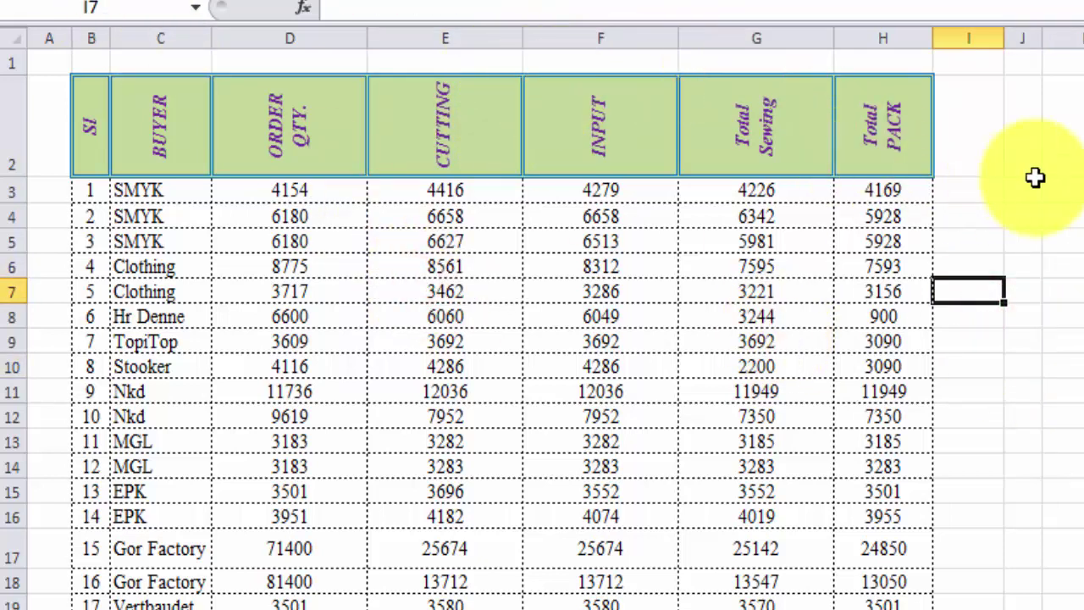
left_click(653, 235)
left_click(777, 370)
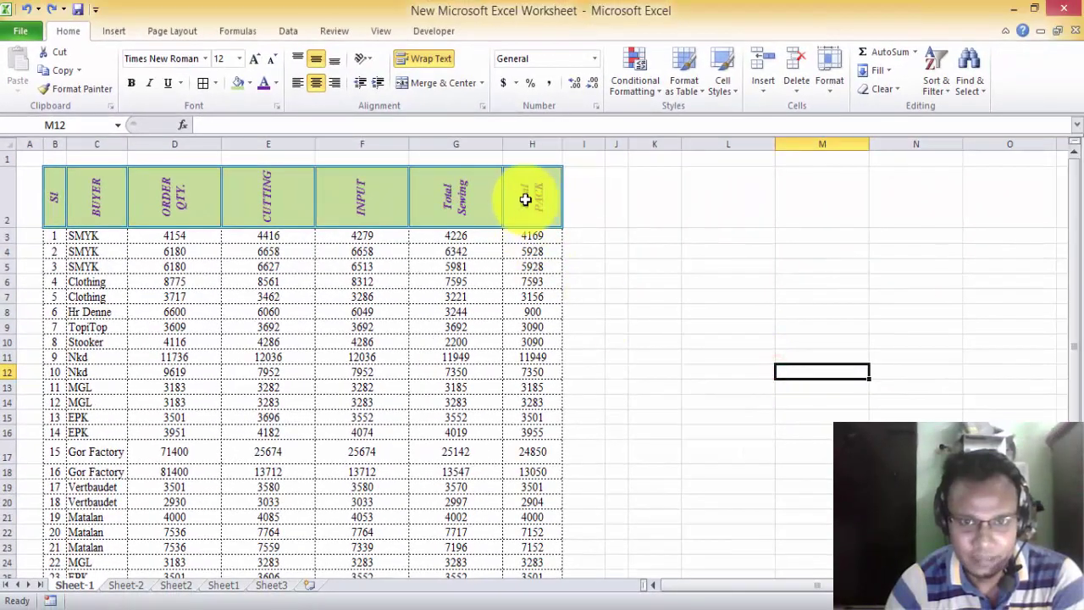
- Reset the header text orientation to horizontal
left_click(636, 282)
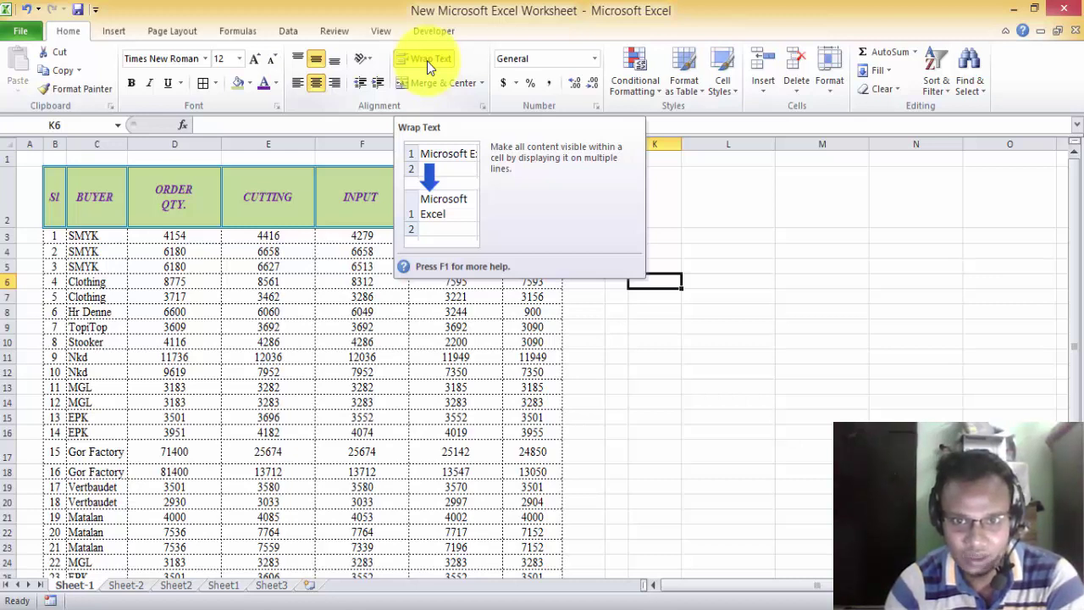
left_click(654, 387)
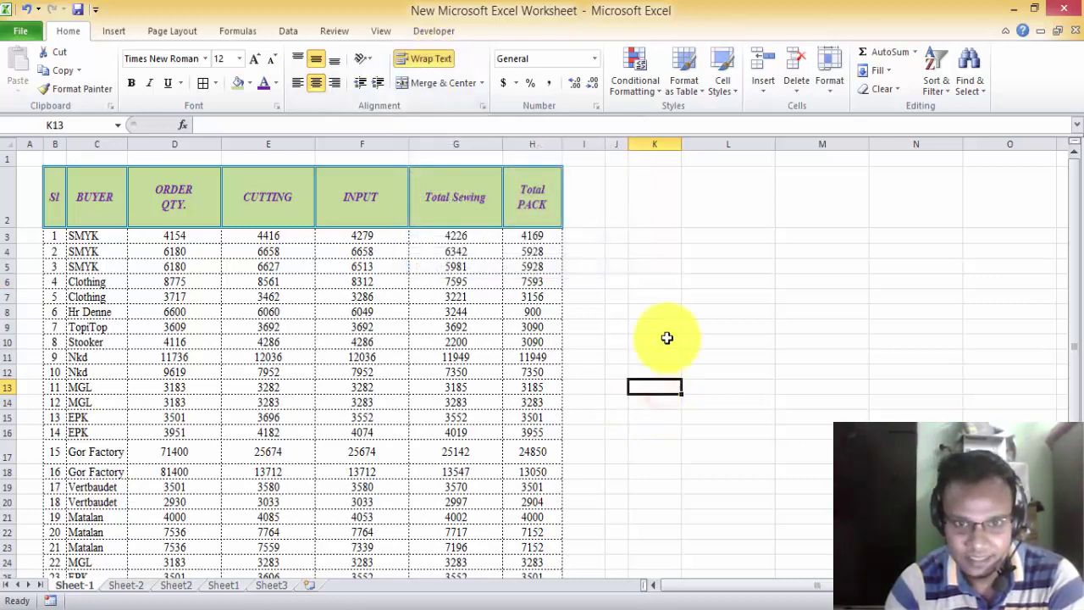
left_click(688, 317)
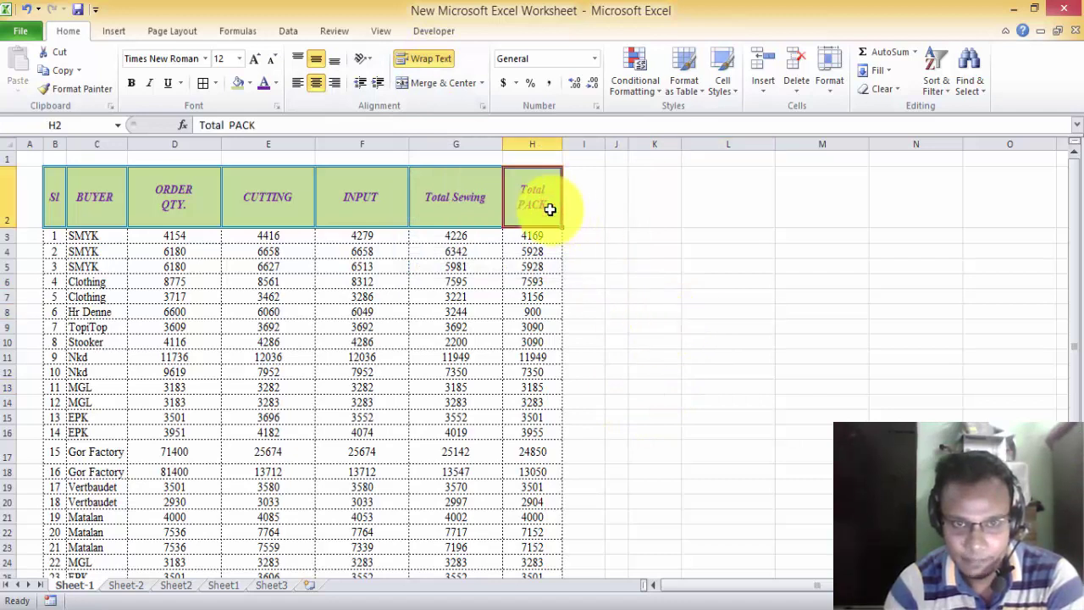
left_click(504, 282)
- Turn off wrapping on the Total PACK header in H2 and narrow column H
left_click(540, 202)
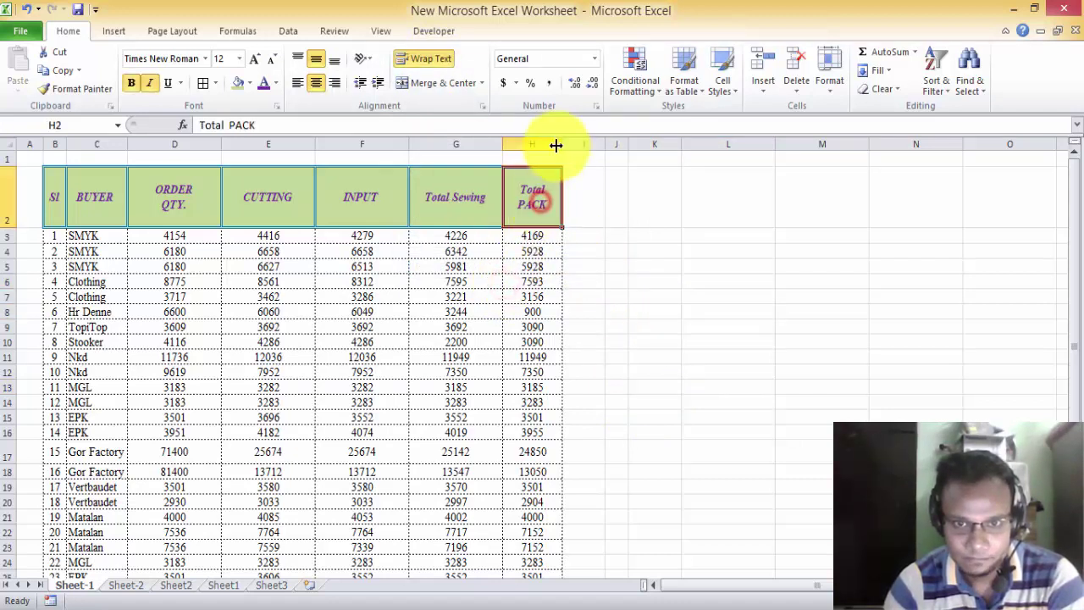
left_click_drag(562, 144, 565, 144)
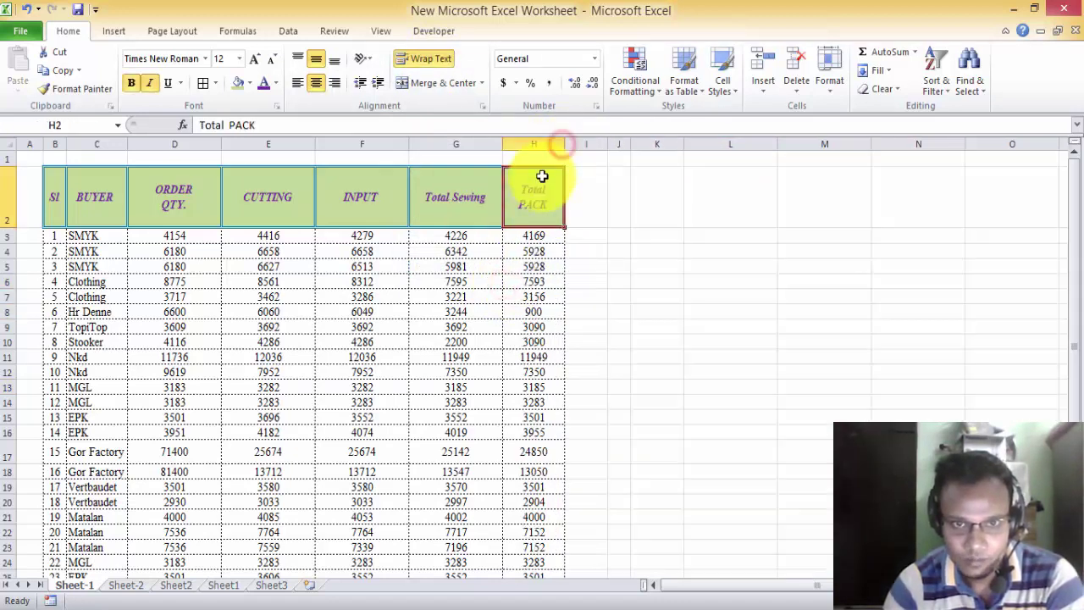
left_click(436, 61)
left_click(721, 299)
left_click(529, 215)
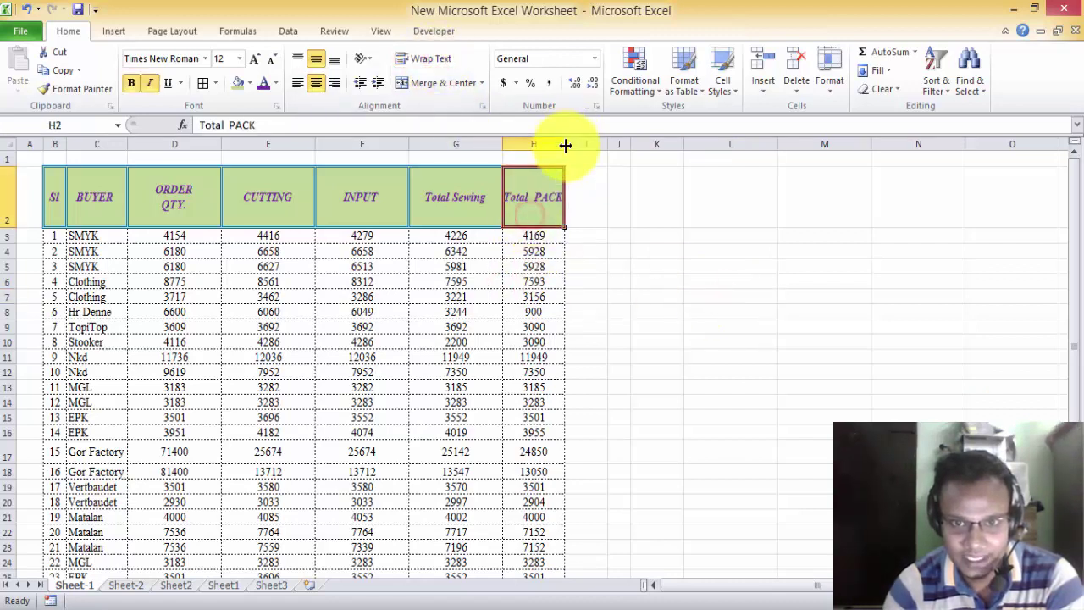
left_click_drag(563, 146, 558, 151)
left_click(596, 238)
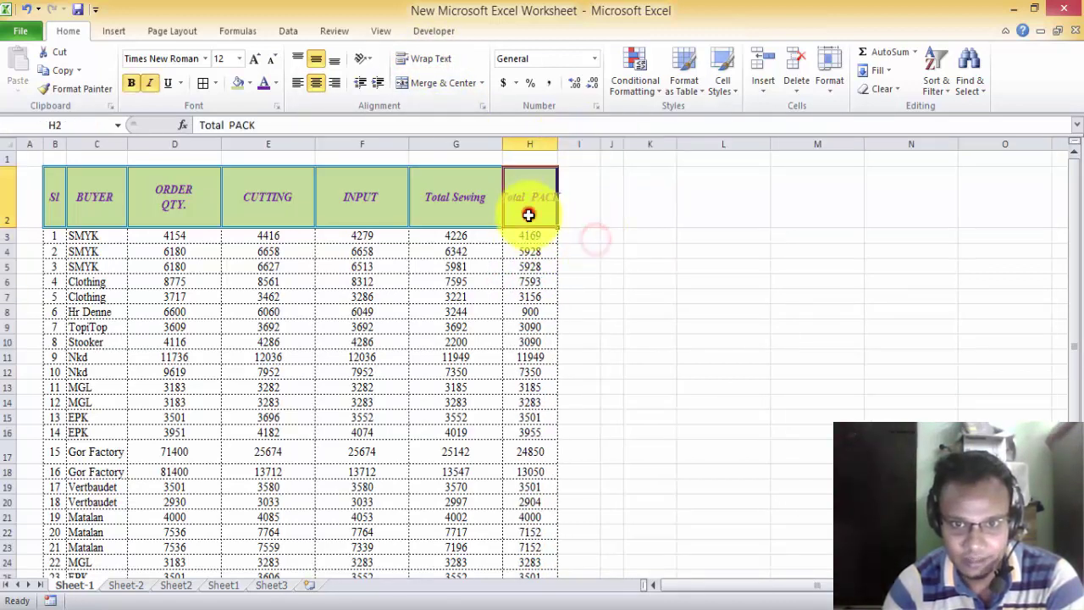
left_click(581, 309)
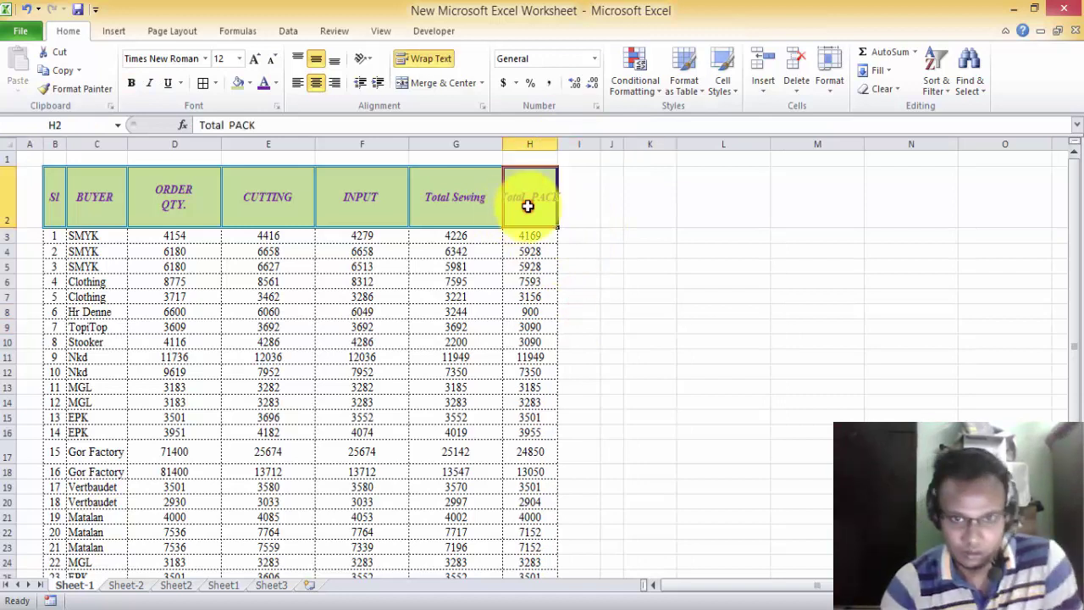
left_click(639, 306)
left_click(668, 254)
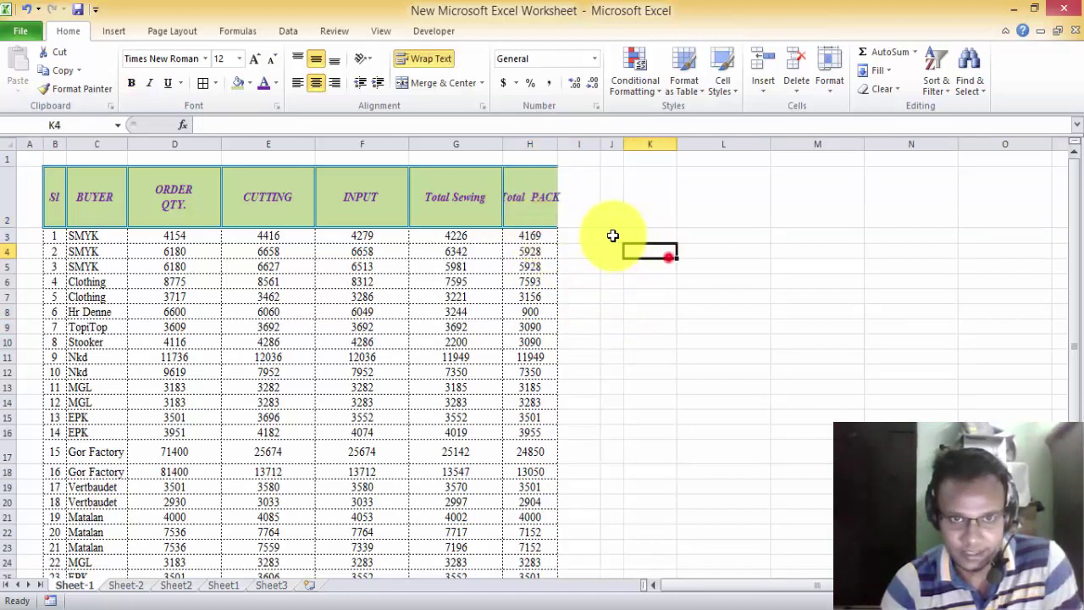
- Narrow column G, wrap the Total Sewing header, then widen G so it fits two lines
left_click(546, 214)
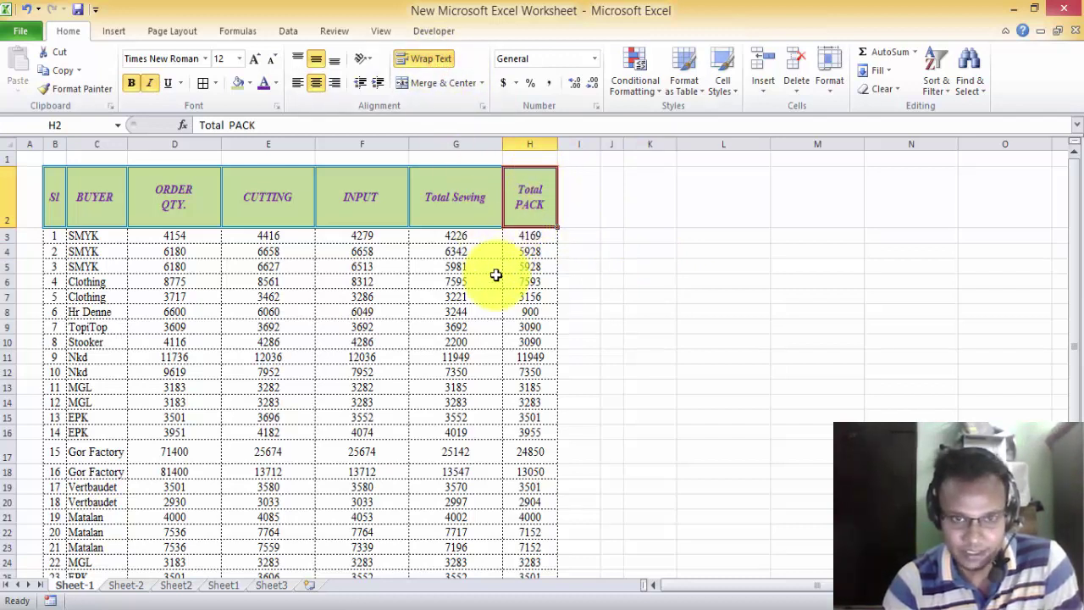
left_click(515, 267)
left_click(468, 209)
left_click_drag(502, 144, 443, 145)
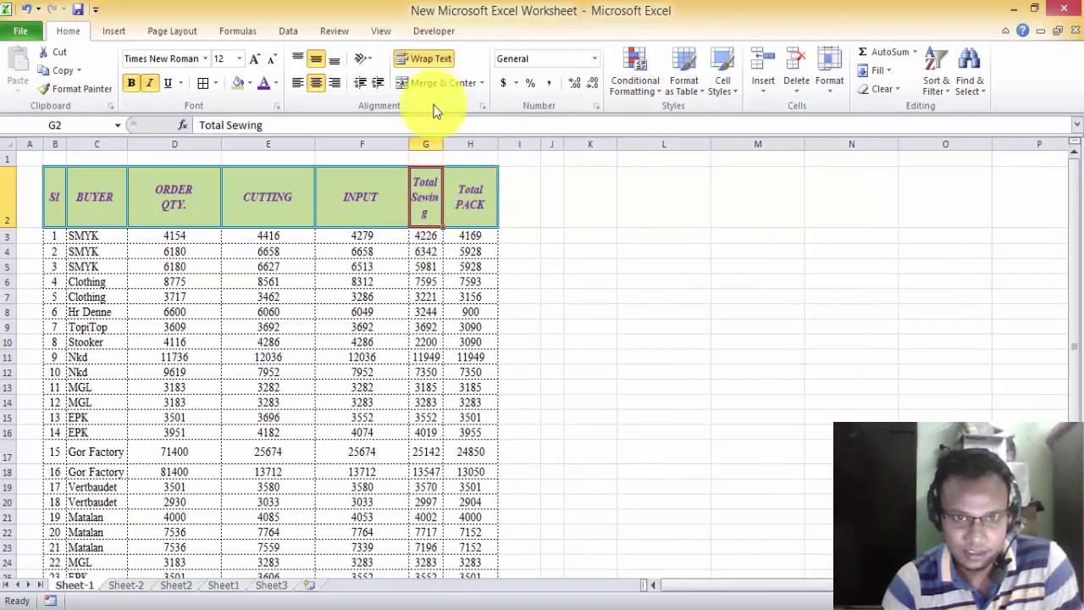
left_click(580, 278)
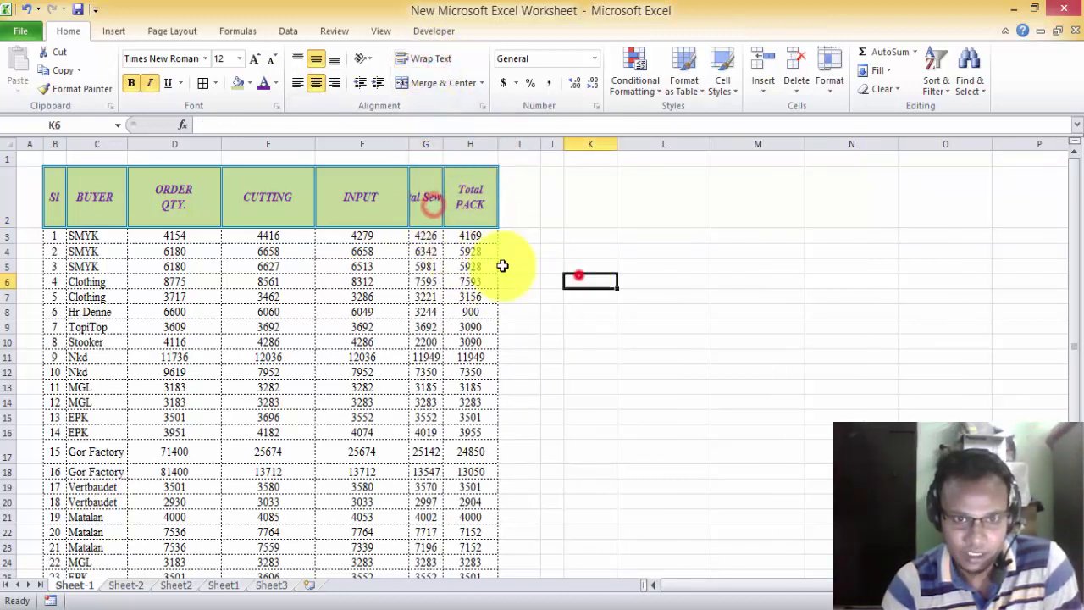
left_click(430, 212)
left_click(601, 337)
left_click(424, 211)
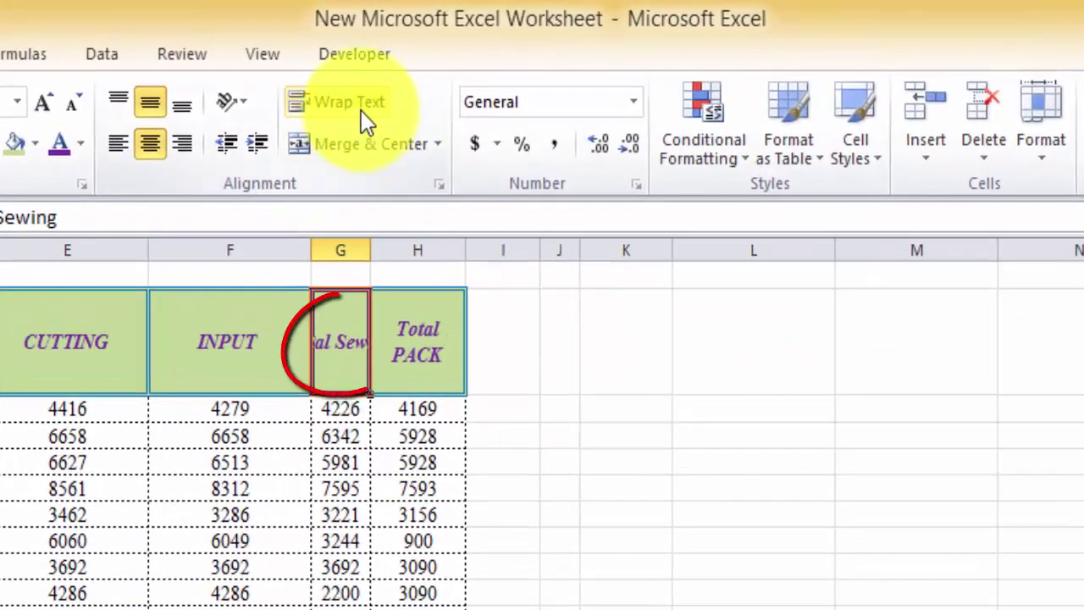
left_click(391, 82)
left_click_drag(370, 249, 408, 250)
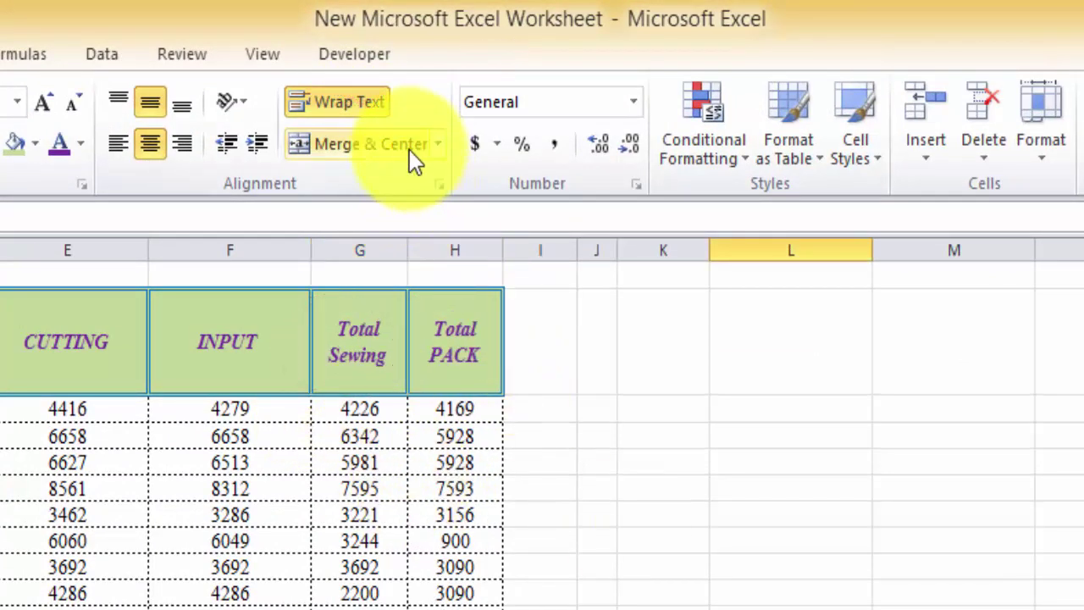
left_click_drag(479, 353, 509, 365)
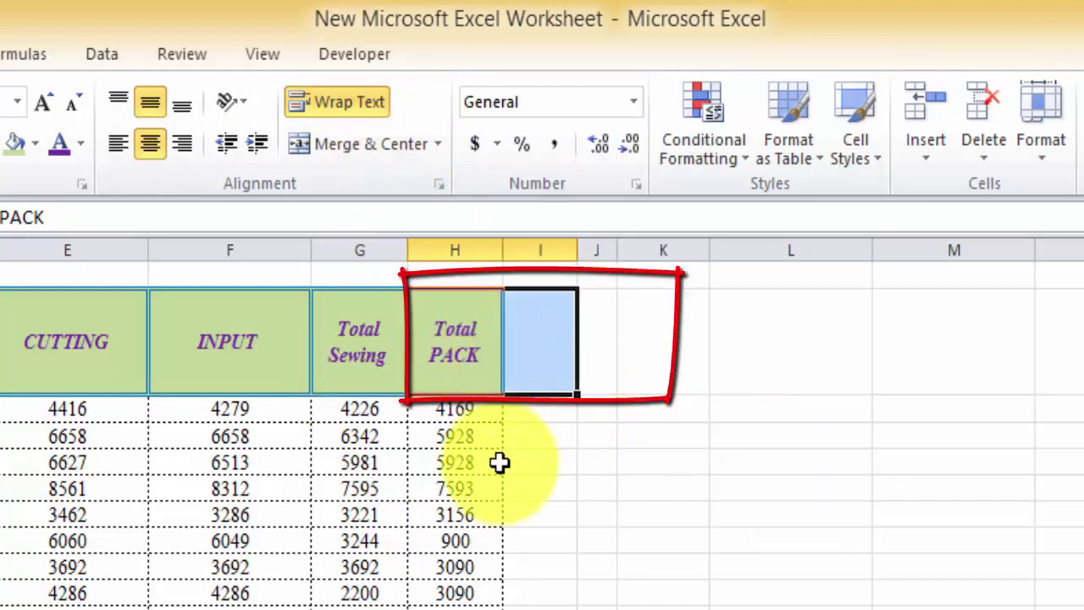
- Merge H2:I2 for Total PACK, copy Total Sewing's formatting onto it, and merge again
left_click(554, 531)
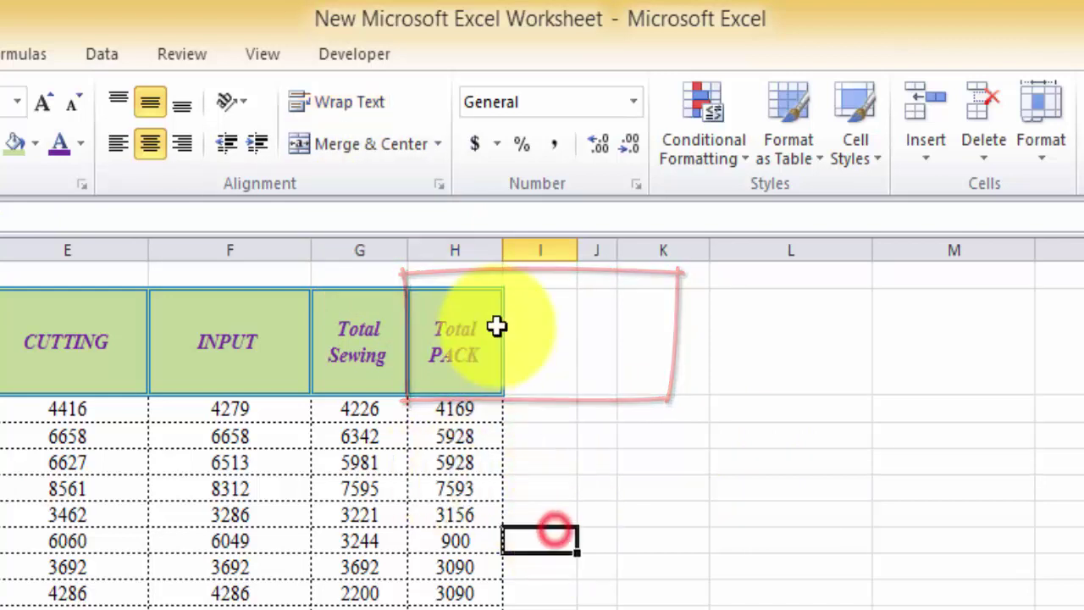
left_click_drag(496, 326, 520, 331)
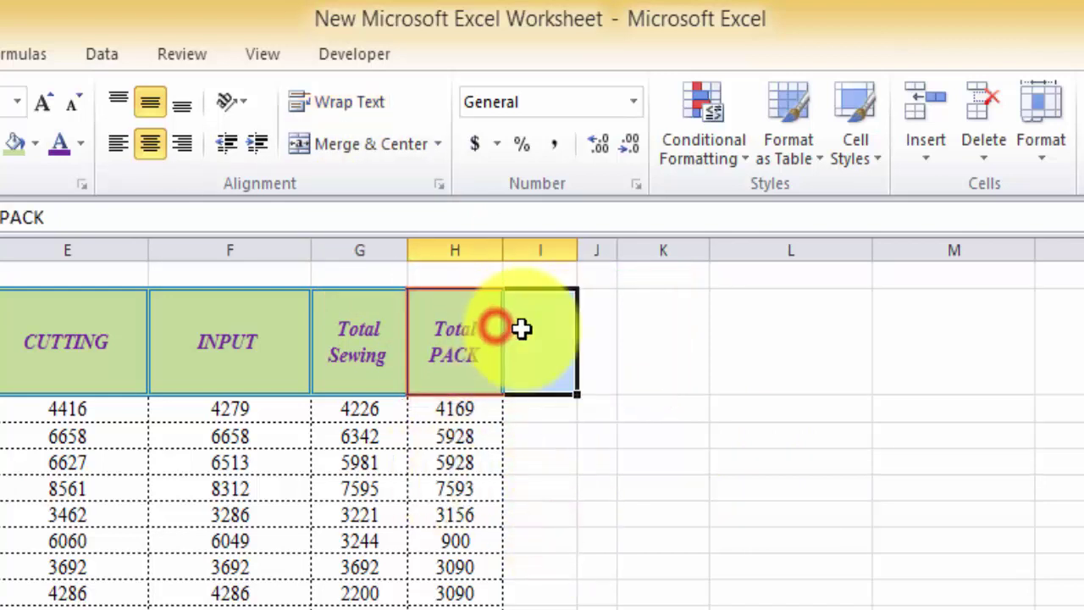
left_click(380, 146)
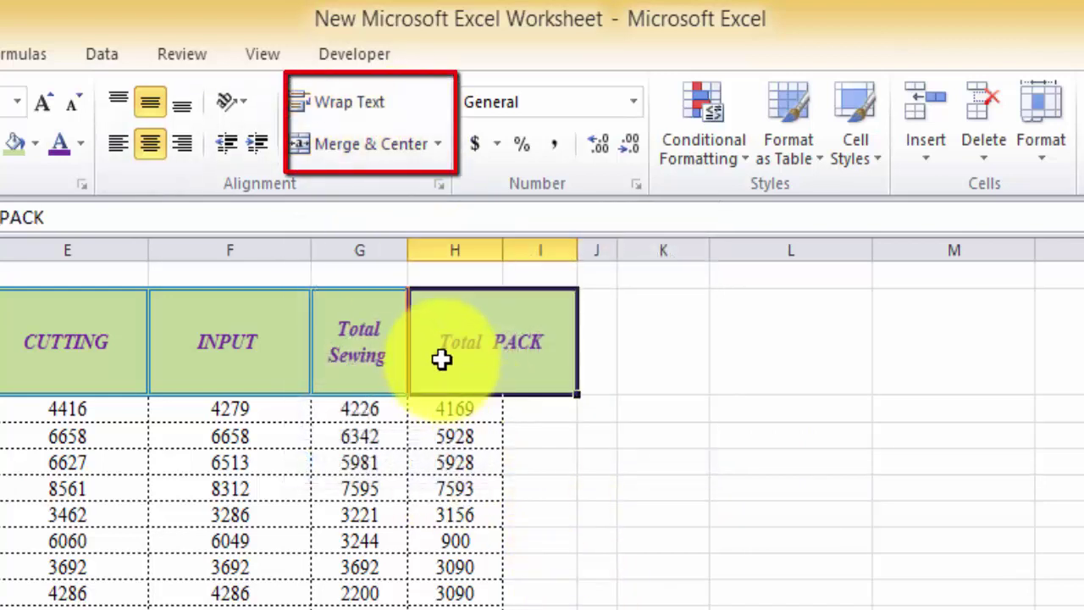
left_click(359, 349)
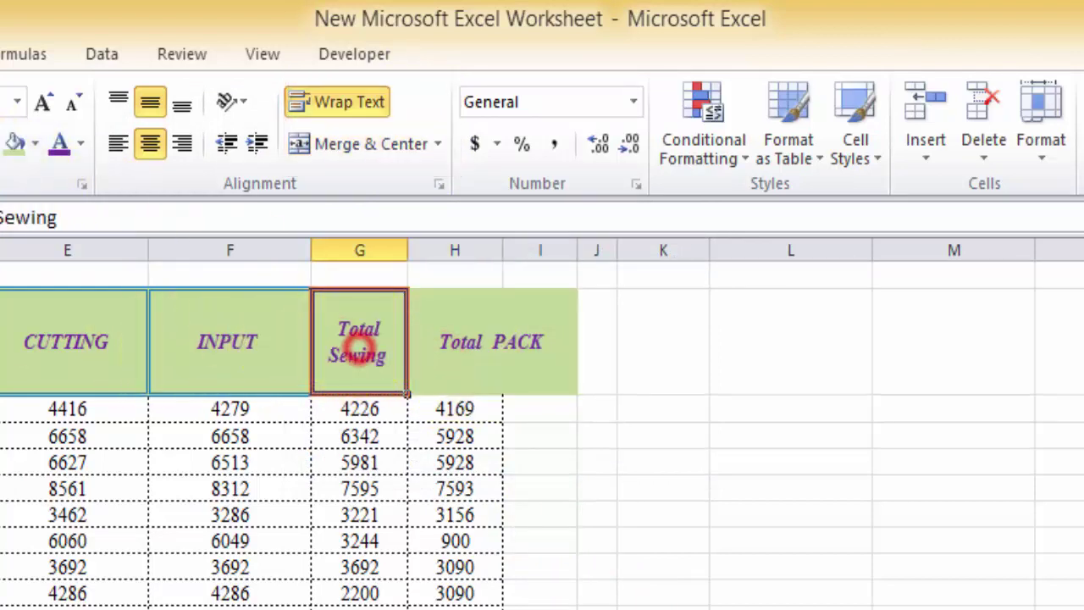
left_click(533, 338)
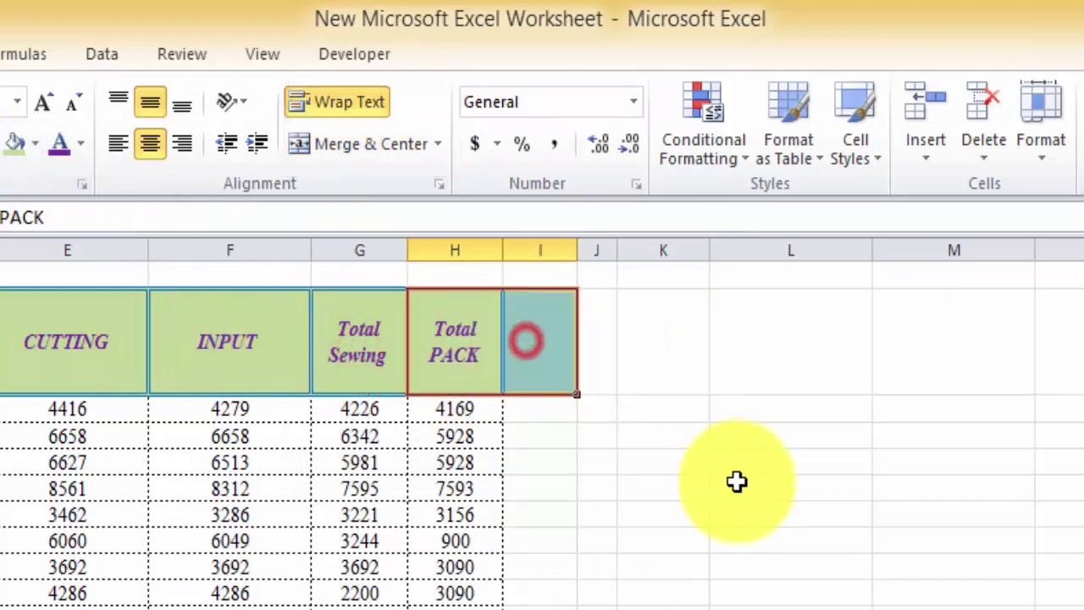
left_click(737, 481)
left_click_drag(479, 370, 556, 370)
left_click(381, 144)
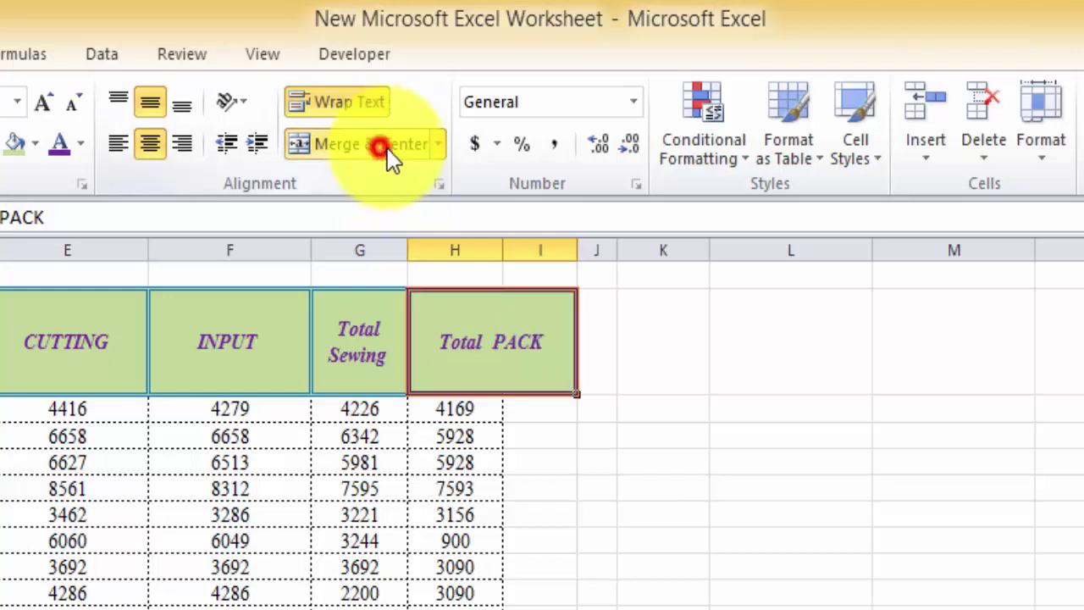
left_click(823, 526)
- Try merging the Total PACK header across H2:K2, then across H2:L2
left_click_drag(514, 355, 632, 350)
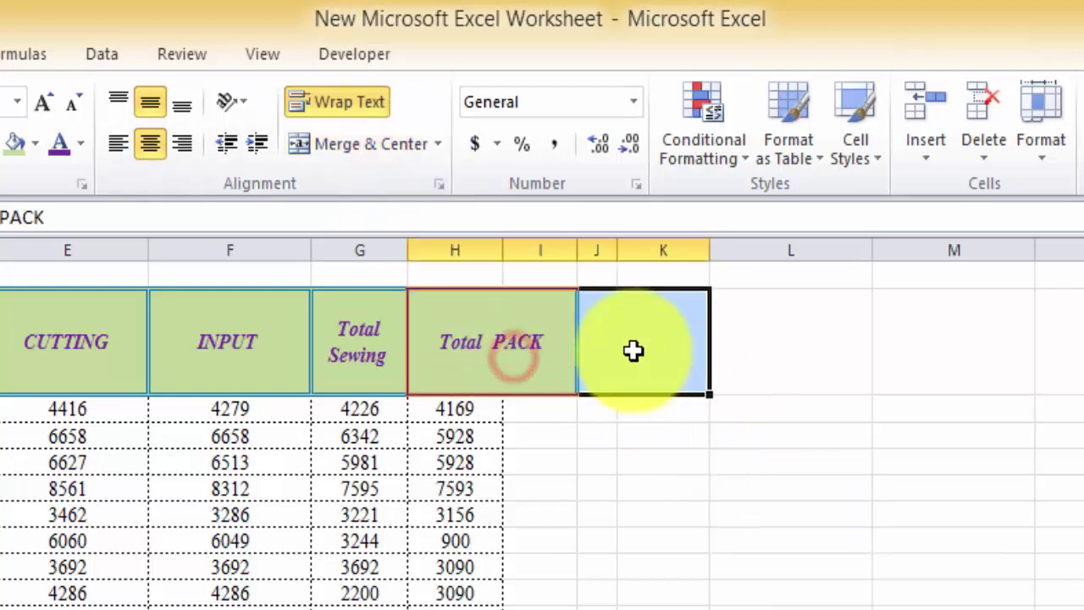
left_click(385, 151)
left_click(385, 151)
left_click(621, 599)
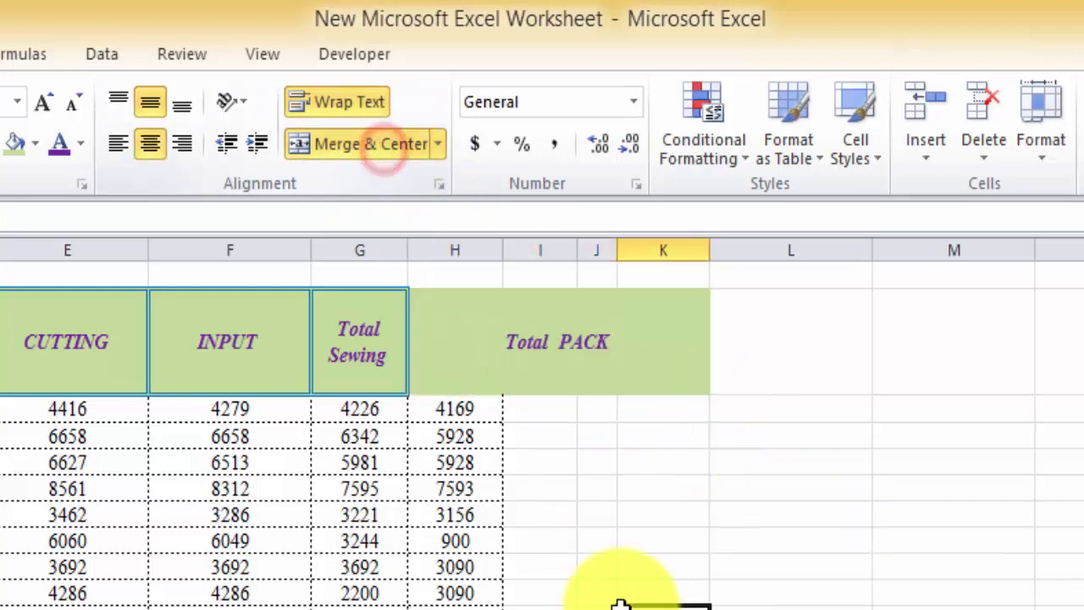
left_click_drag(490, 354, 818, 361)
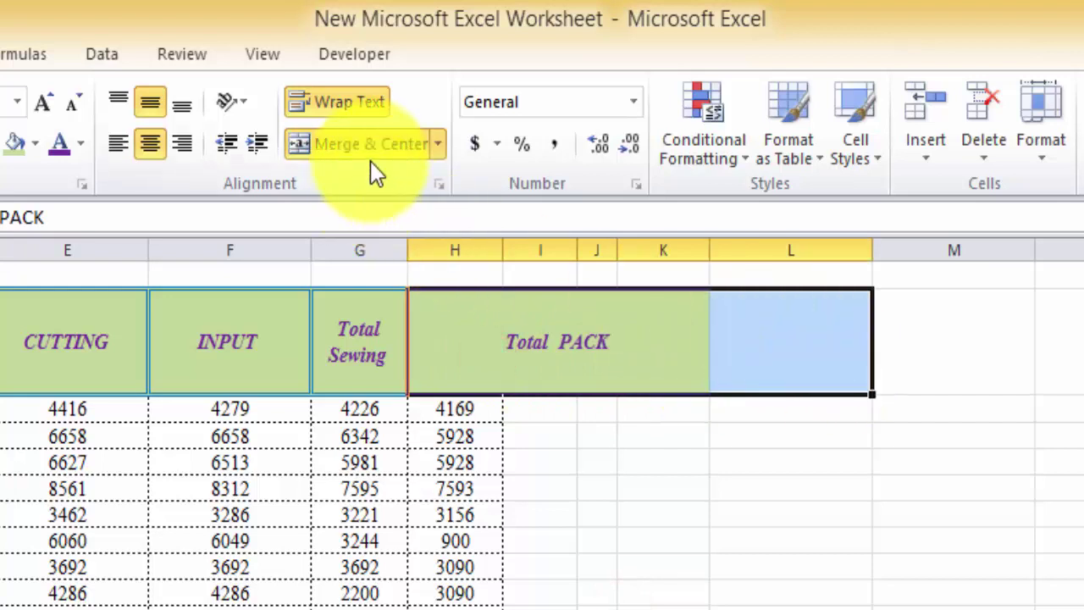
left_click(381, 140)
left_click(381, 138)
left_click(458, 356)
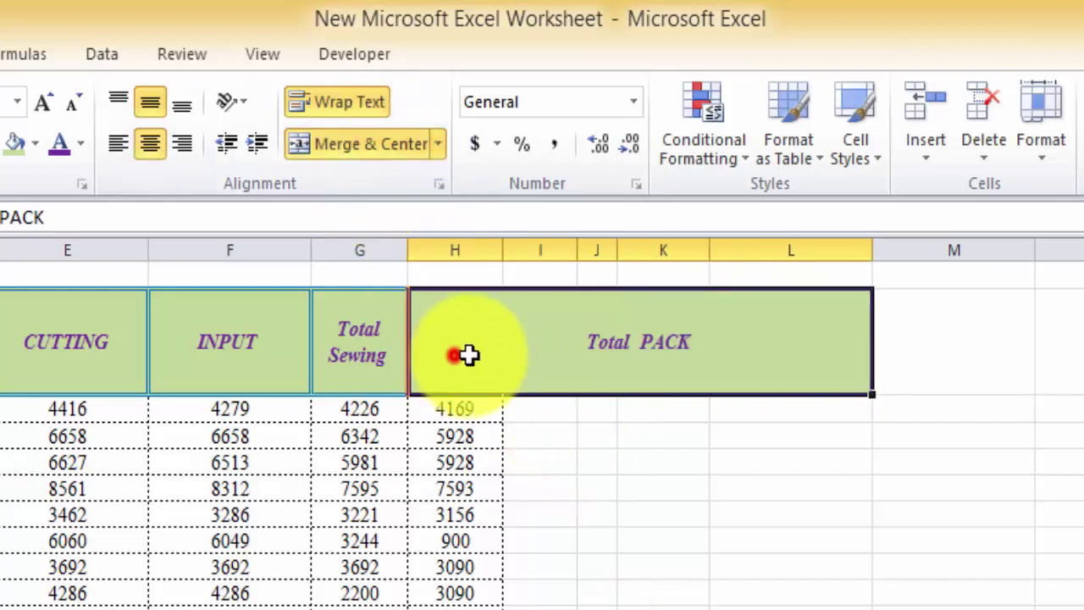
left_click(627, 597)
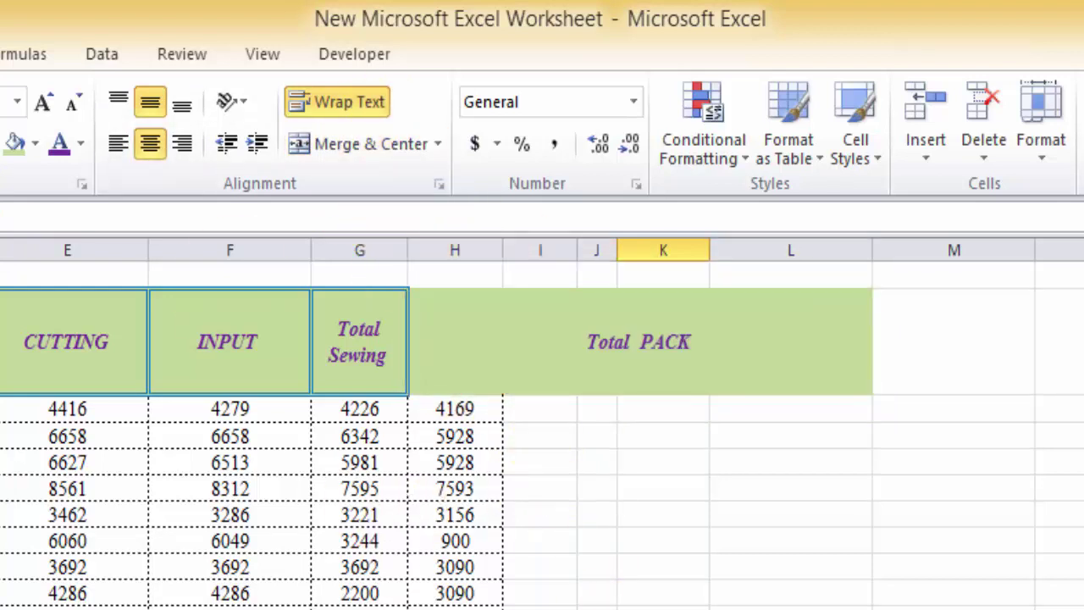
- Unmerge the wide Total PACK header and merge it back over H2:I2
left_click(639, 341)
left_click(371, 144)
left_click(371, 144)
left_click(371, 144)
left_click_drag(455, 342, 663, 342)
left_click(371, 144)
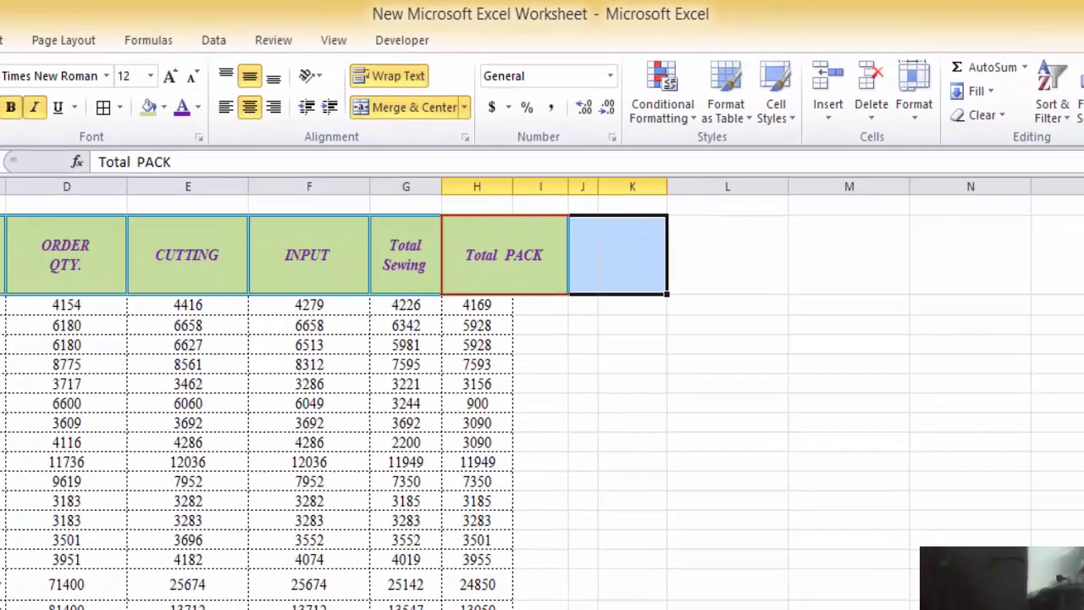
left_click(593, 328)
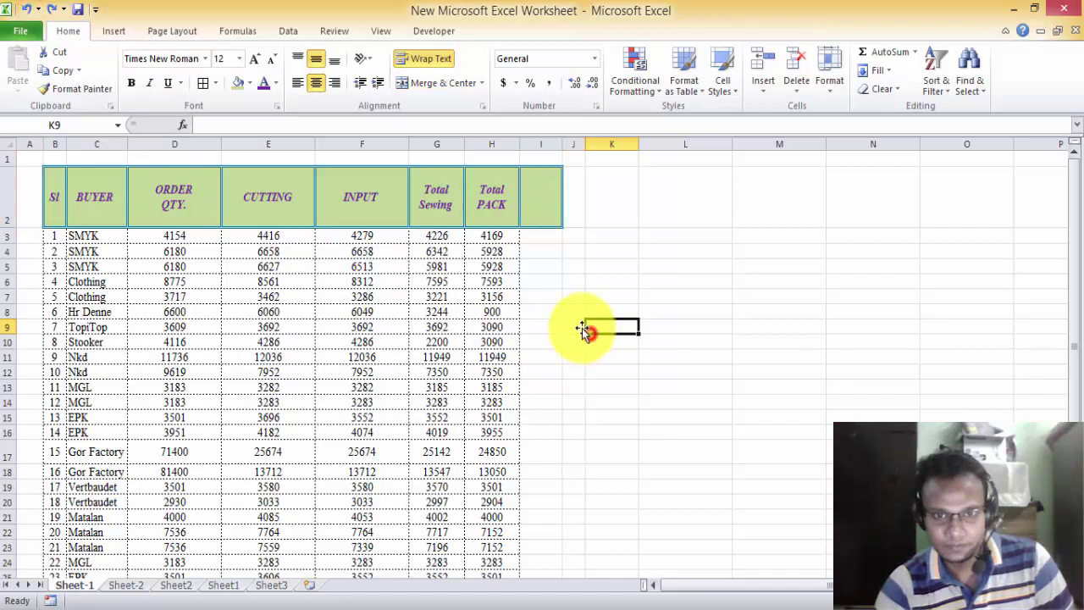
- Undo the Total PACK merge so it sits unmerged in column H, and cancel the pending copy
left_click(495, 210)
left_click(428, 59)
left_click(704, 262)
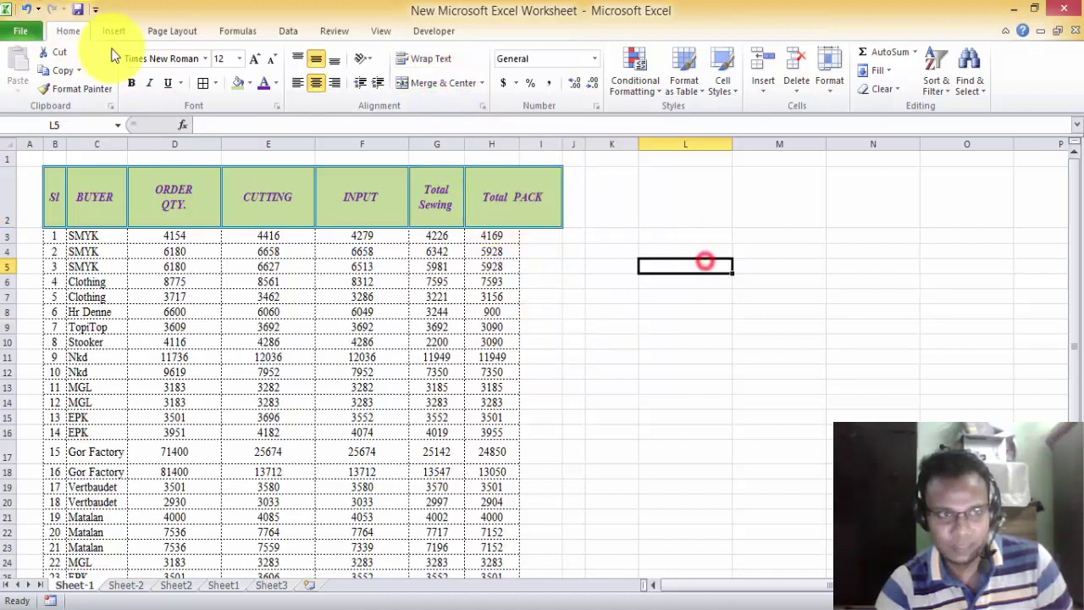
left_click(26, 12)
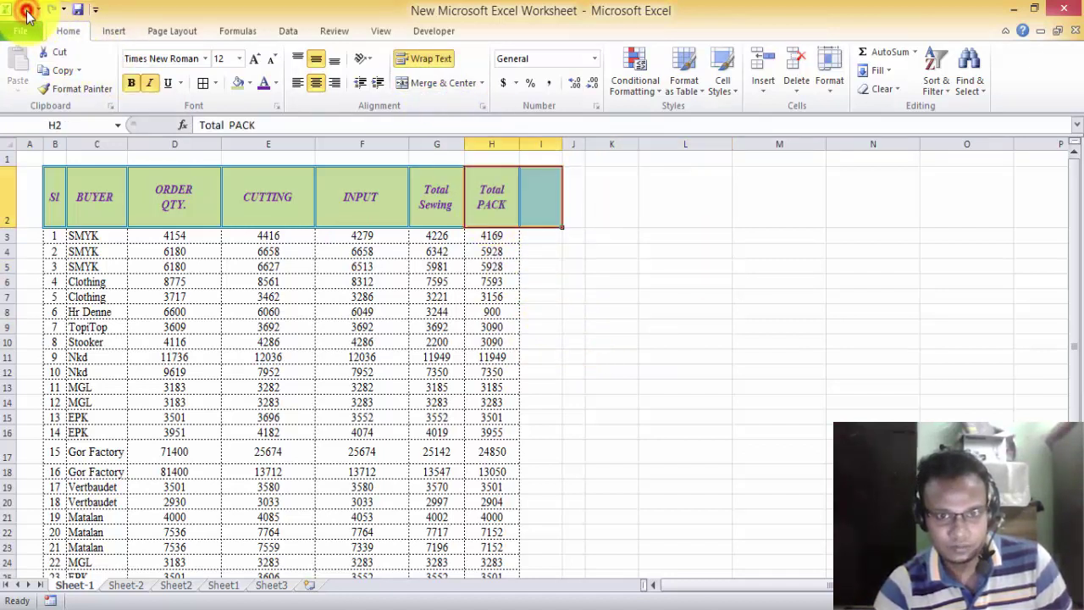
left_click(27, 12)
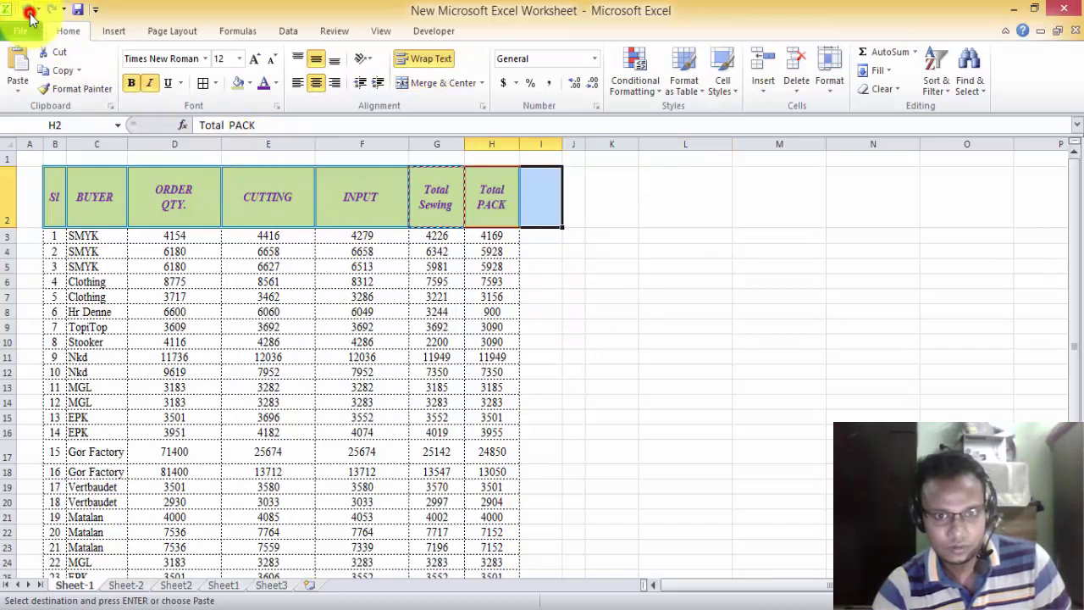
left_click(697, 310)
left_click(578, 269)
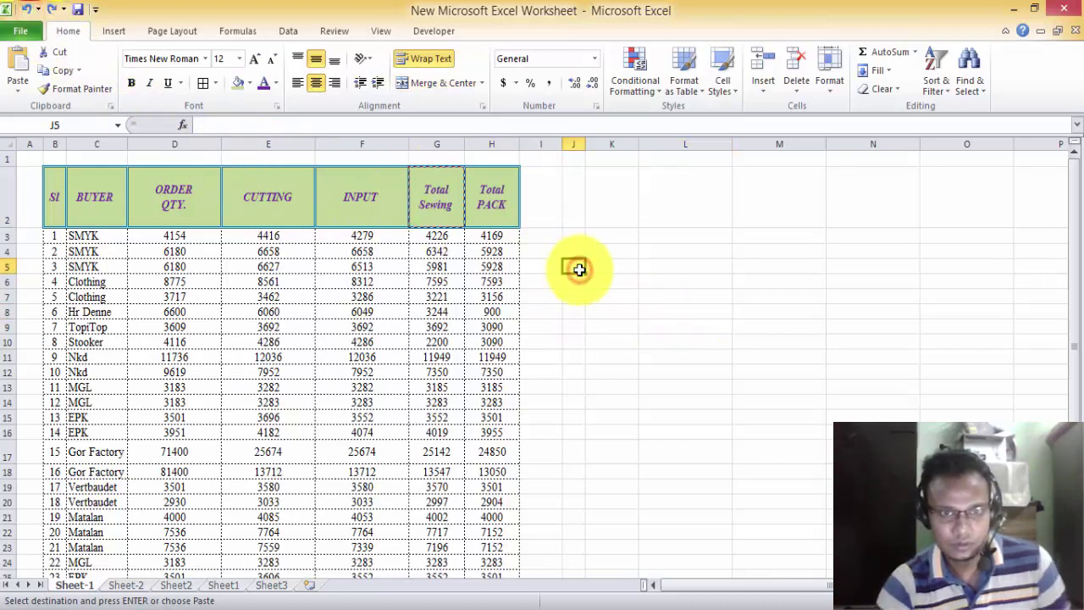
key("Escape")
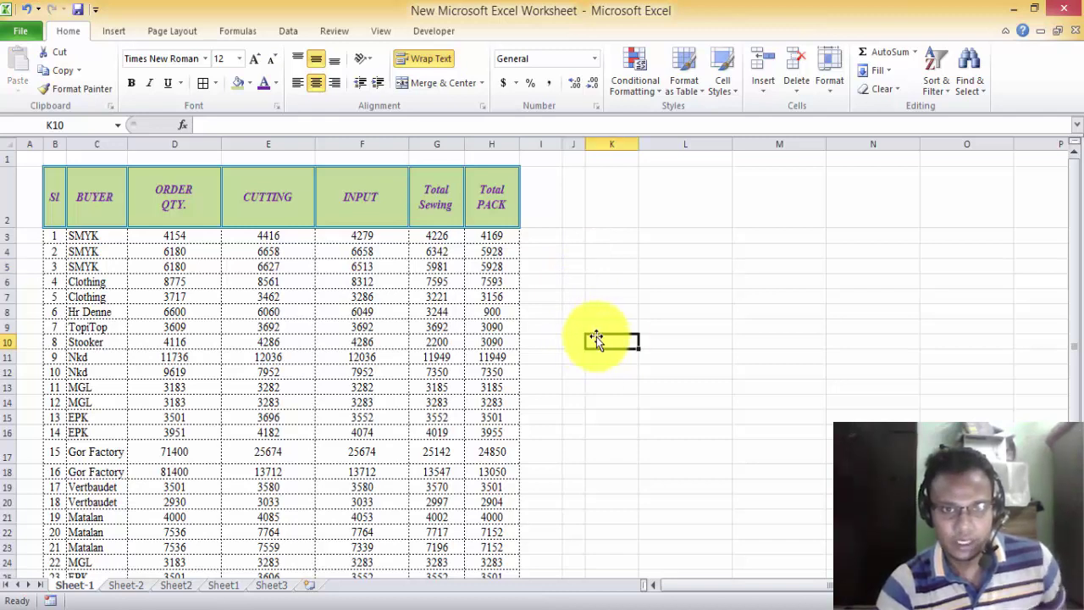
left_click(579, 279)
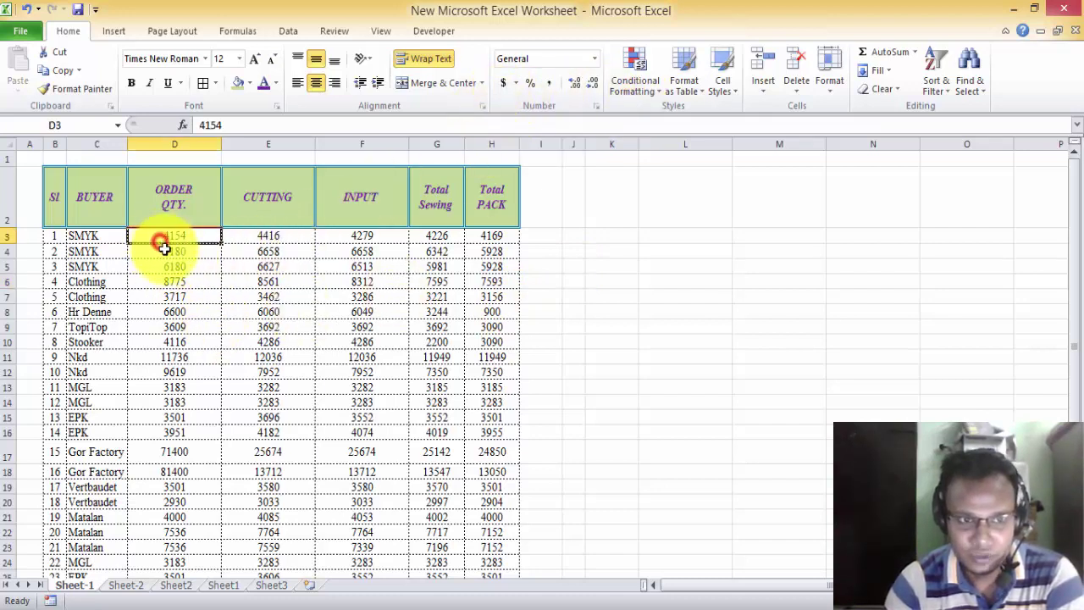
- Apply Accounting number format to the ORDER QTY. values in D3:D27, e.g. $ 4,154.00
left_click_drag(164, 246, 176, 297)
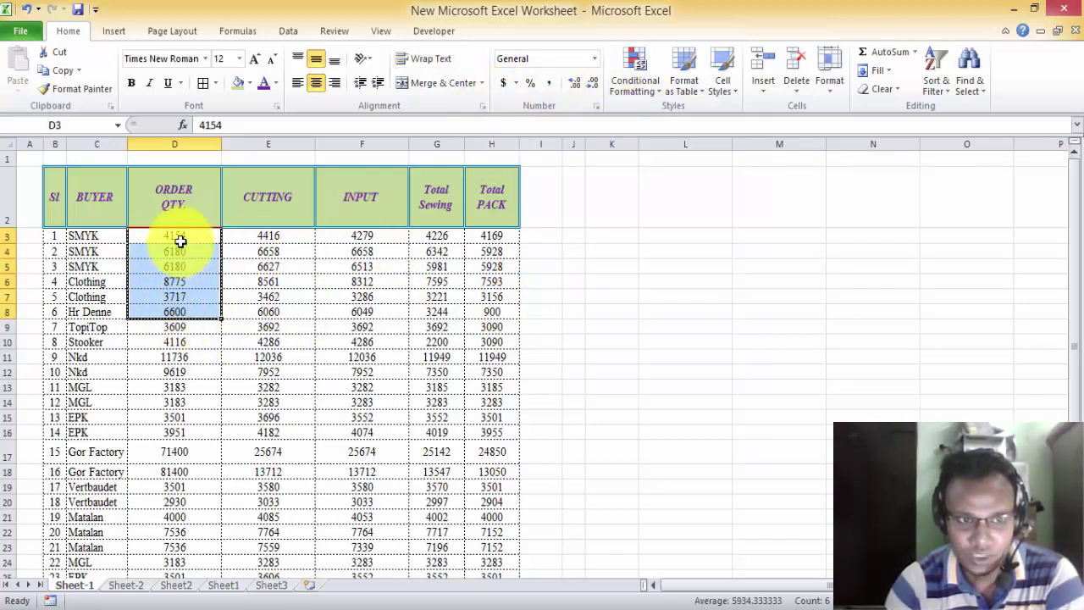
mouse_move(203, 325)
left_mouse_down()
mouse_move(176, 605)
mouse_move(179, 542)
left_mouse_up()
scroll(316, 474, "up", 2)
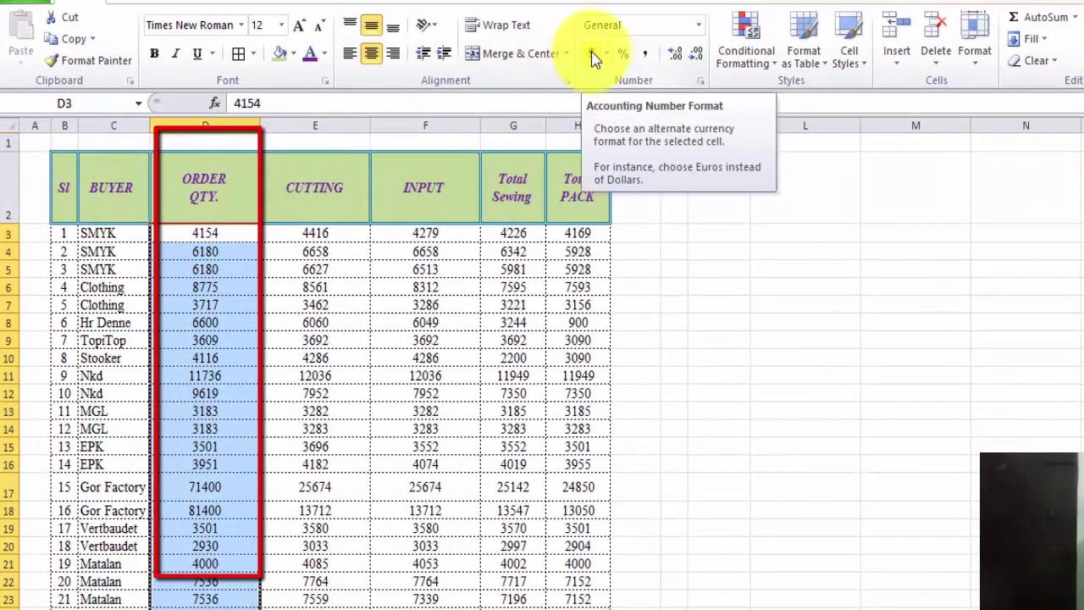
left_click(592, 55)
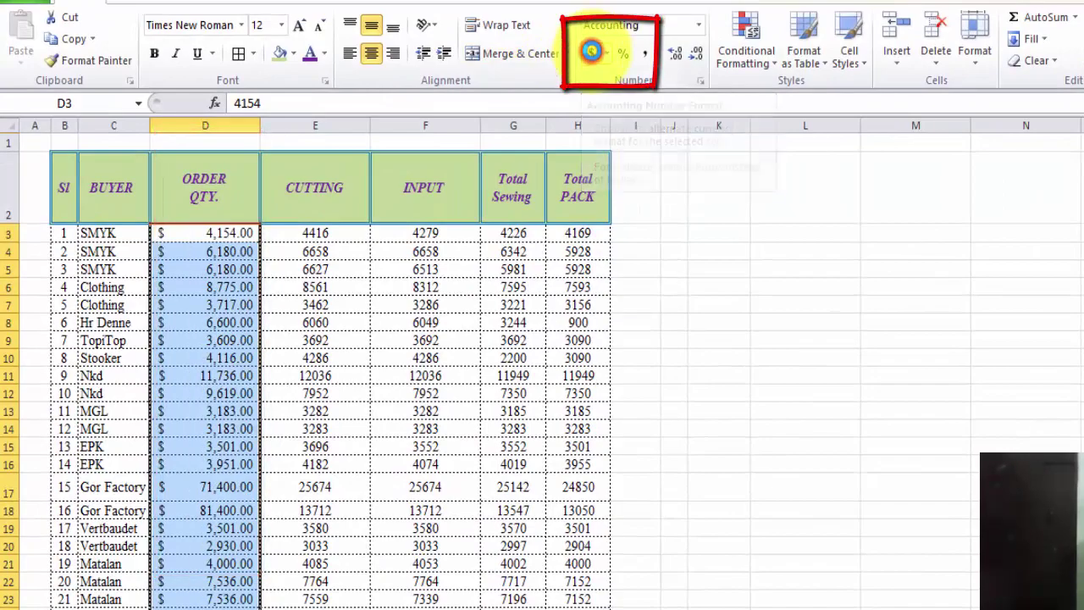
left_click_drag(206, 233, 205, 601)
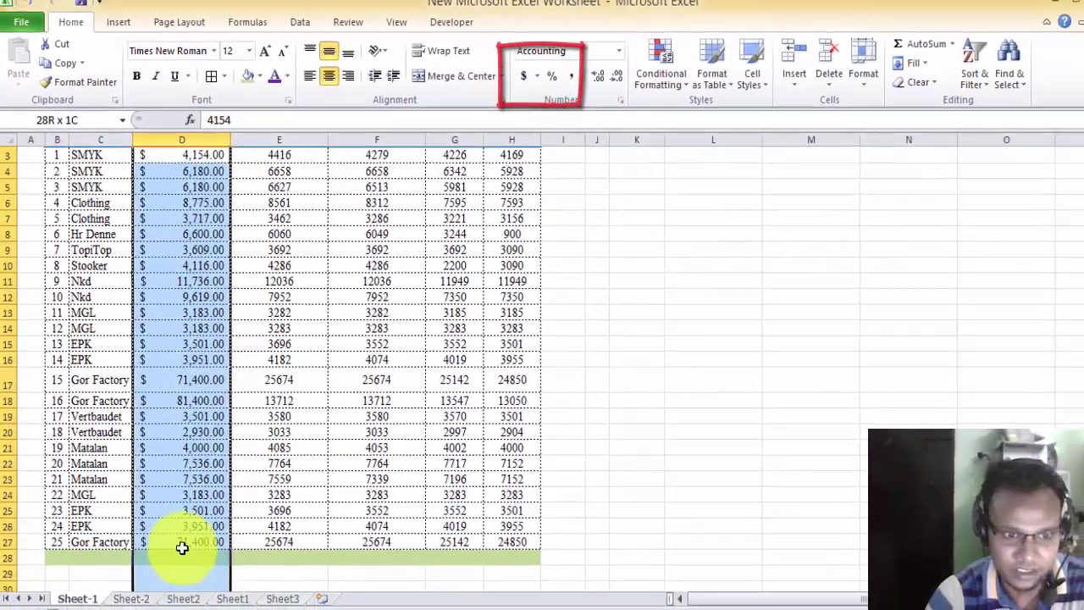
left_click_drag(181, 547, 174, 528)
scroll(194, 406, "up", 1)
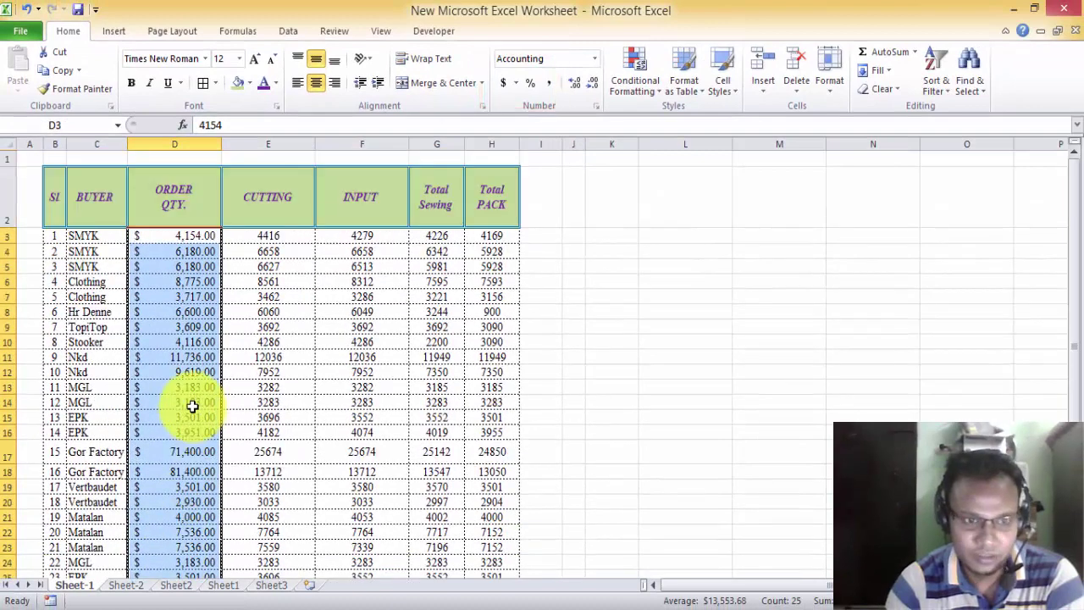
- Open Format Cells for the selected ORDER QTY. amounts and choose the Currency format
right_click(170, 305)
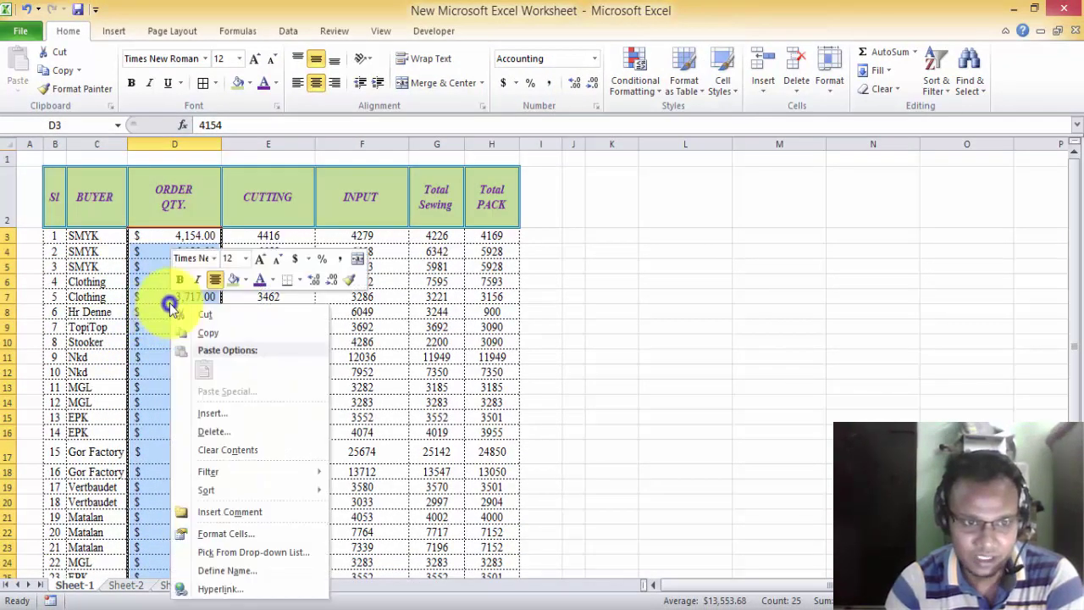
left_click(223, 534)
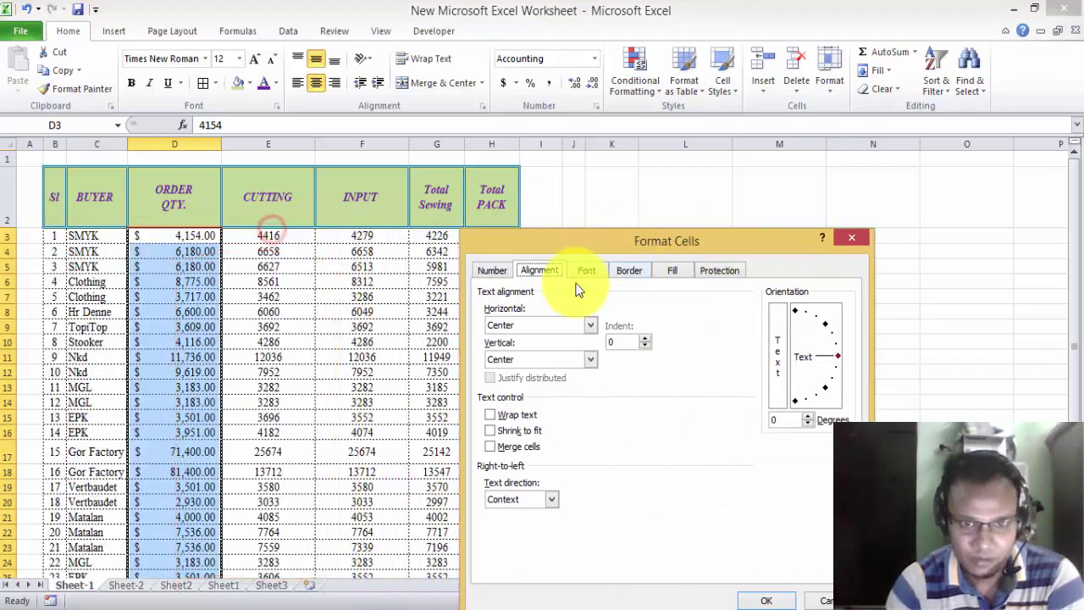
left_click(492, 270)
left_click(499, 328)
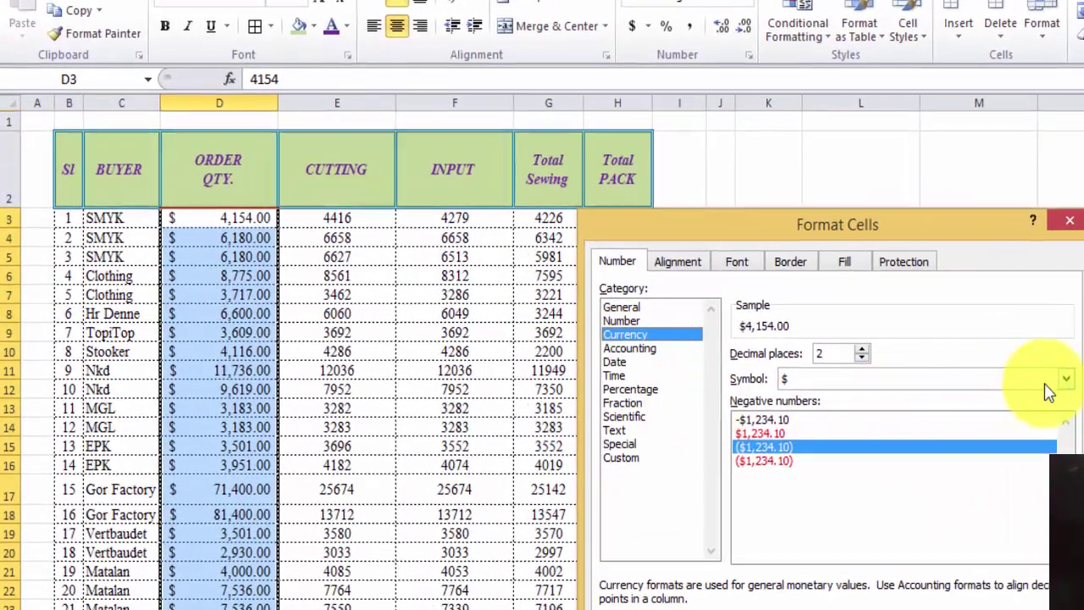
- Set the currency symbol to ৳ Bengali (Bangladesh) and apply it, giving values like ৳ 4,154.00
left_click(988, 373)
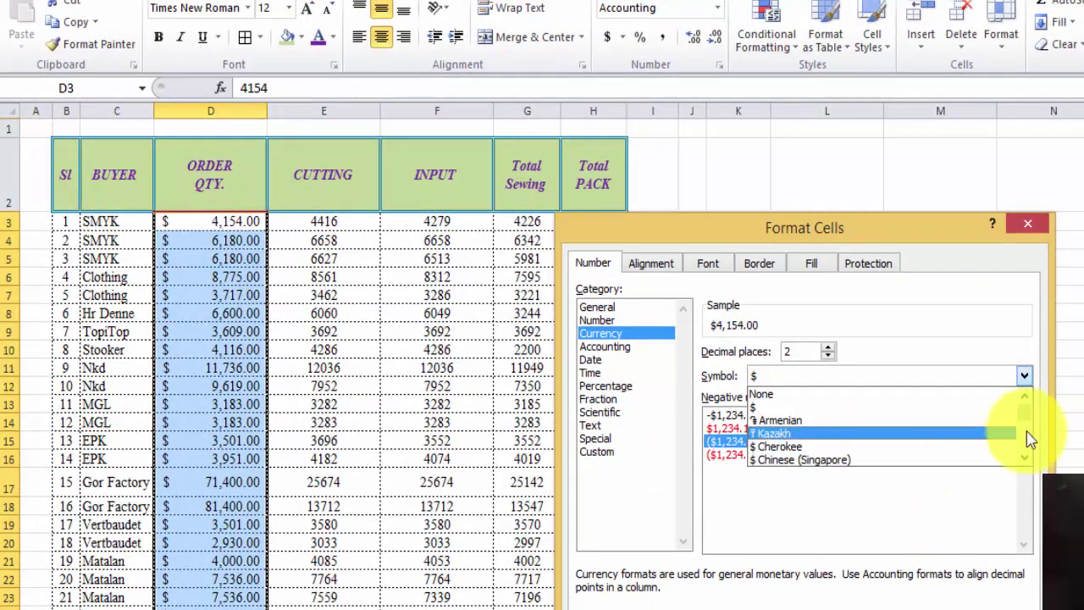
left_click_drag(1025, 419, 1026, 428)
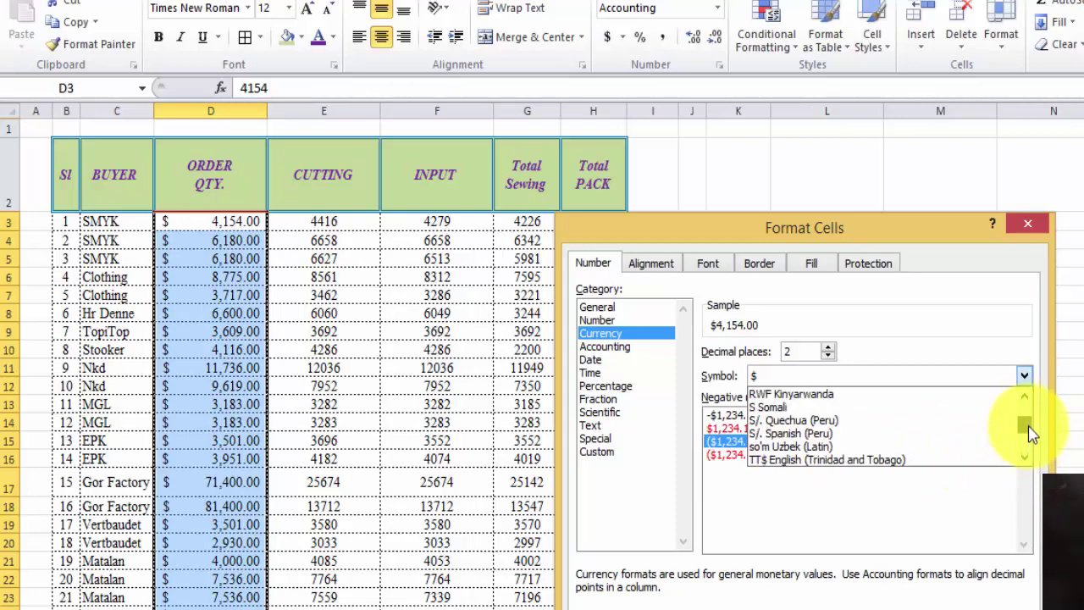
left_click_drag(1030, 432, 1032, 426)
scroll(1030, 428, "up", 2)
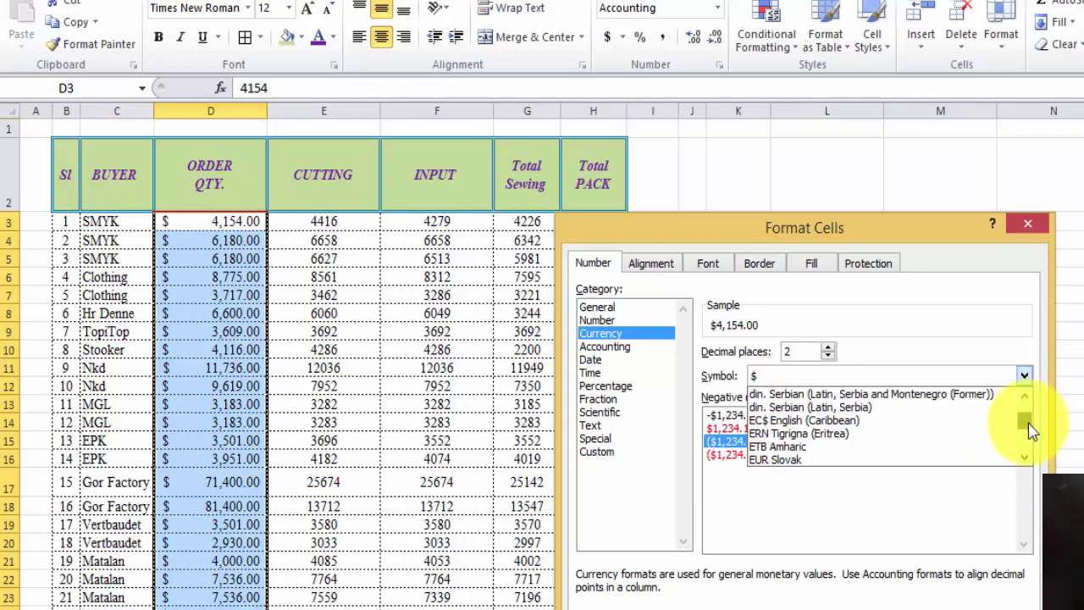
scroll(837, 425, "up", 2)
scroll(838, 426, "up", 2)
scroll(837, 426, "down", 2)
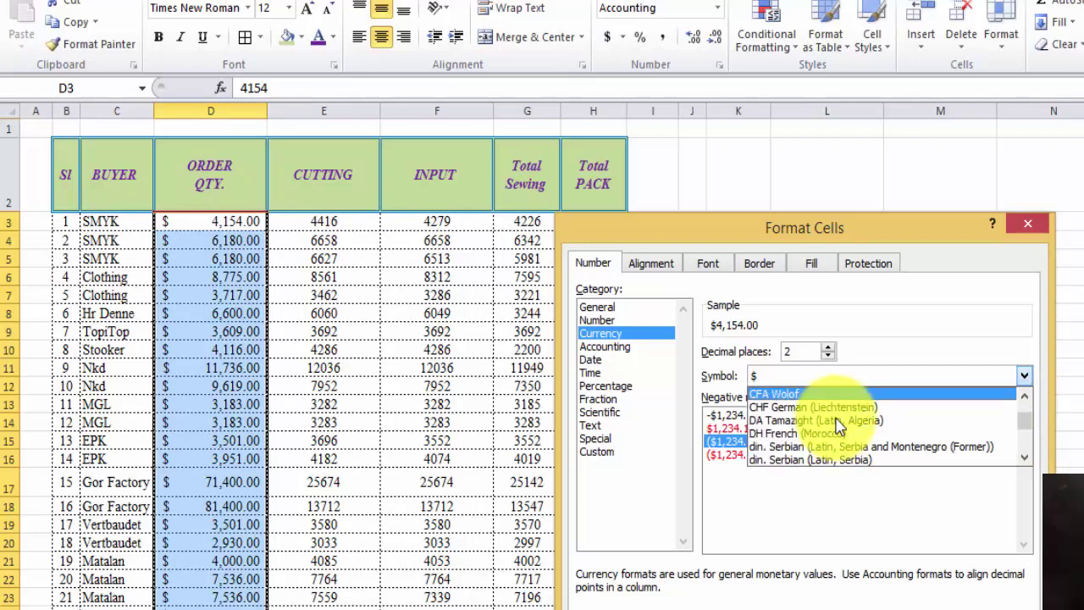
scroll(837, 426, "down", 2)
scroll(837, 426, "down", 2)
scroll(839, 426, "down", 2)
scroll(836, 426, "down", 2)
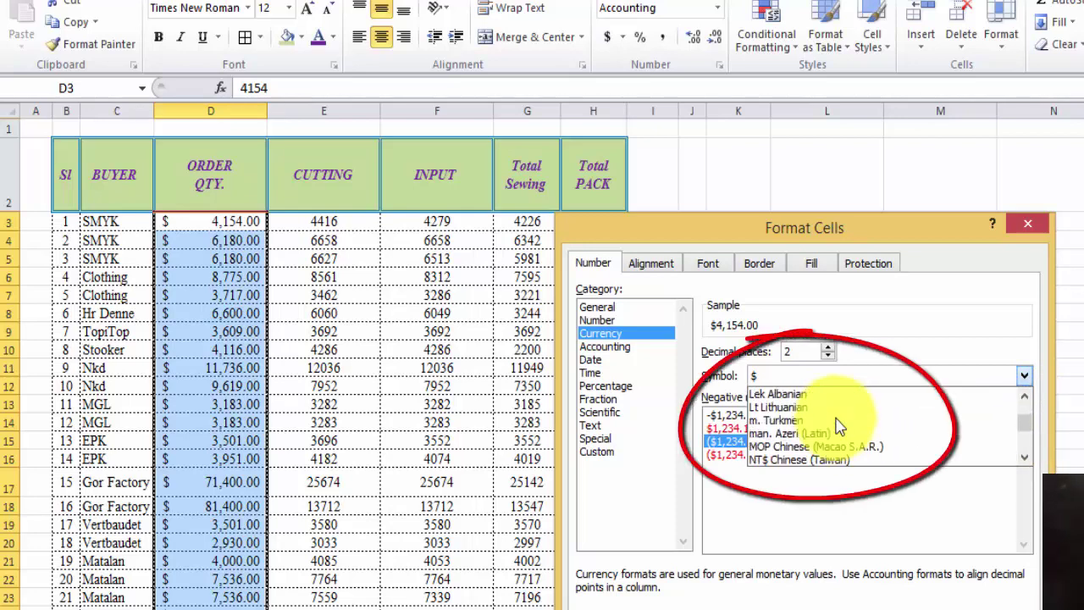
scroll(837, 427, "down", 2)
scroll(840, 428, "down", 2)
scroll(842, 434, "down", 2)
scroll(841, 435, "down", 2)
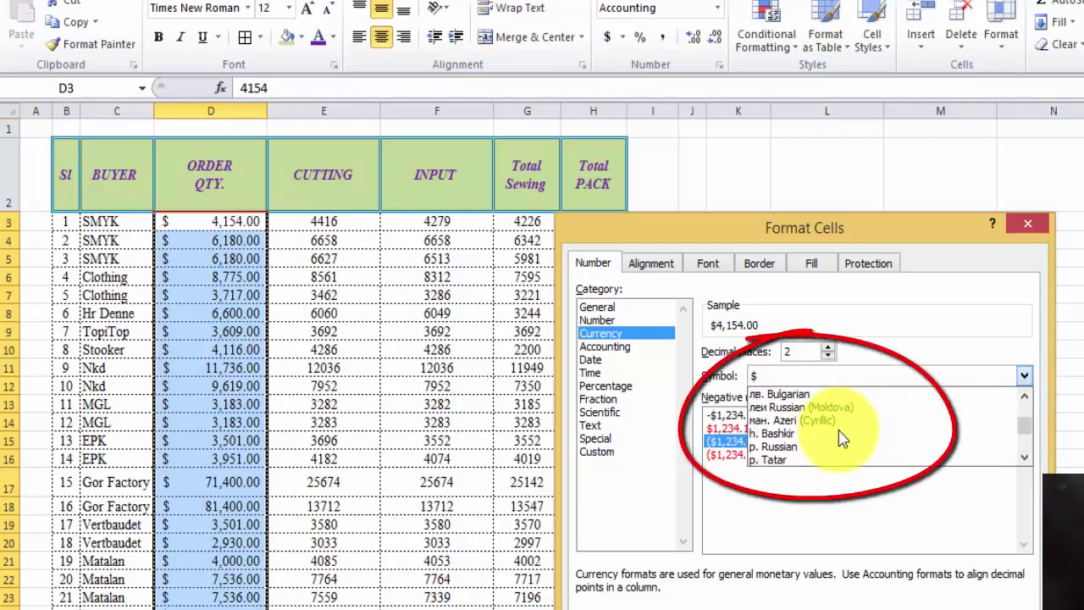
scroll(841, 435, "down", 2)
left_click(1031, 431)
mouse_move(1032, 430)
left_mouse_down()
mouse_move(1034, 418)
mouse_move(1031, 458)
left_mouse_up()
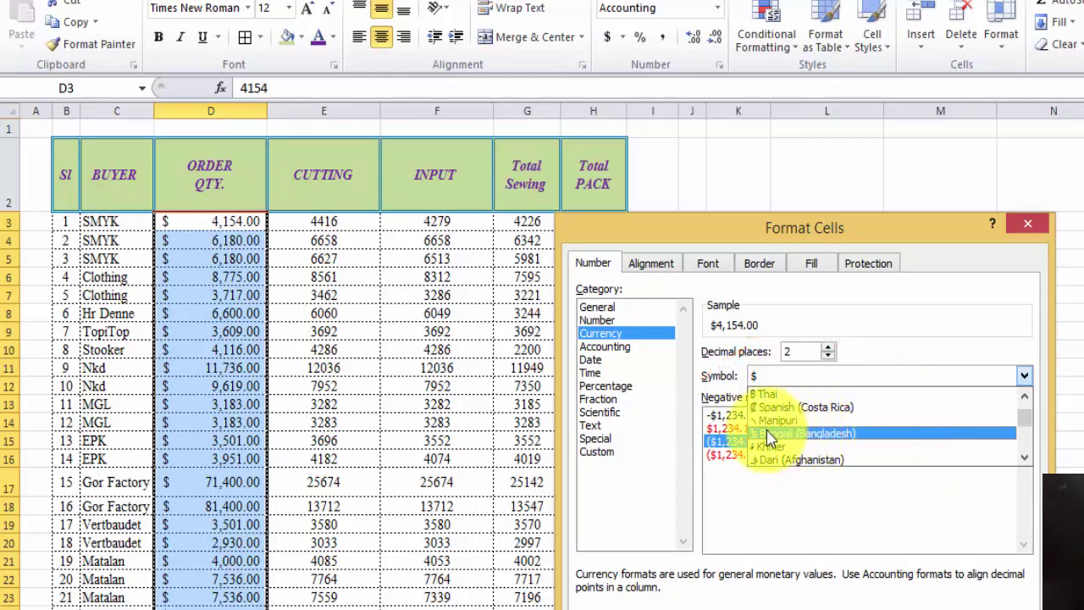
left_click(767, 434)
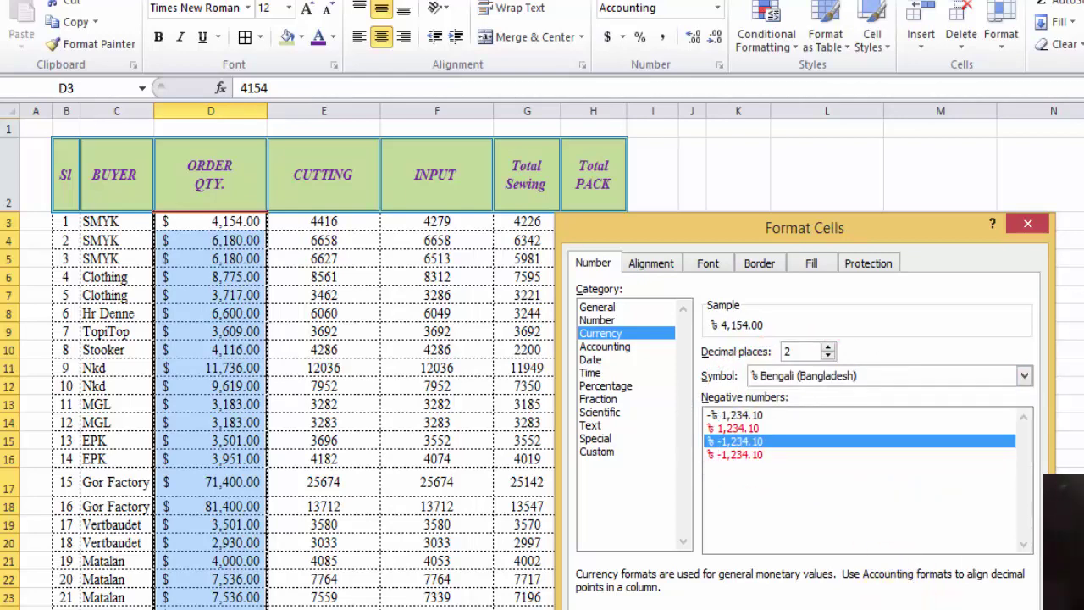
left_click(898, 597)
scroll(177, 304, "down", 3)
scroll(232, 337, "down", 1)
left_click(232, 337)
scroll(232, 337, "up", 4)
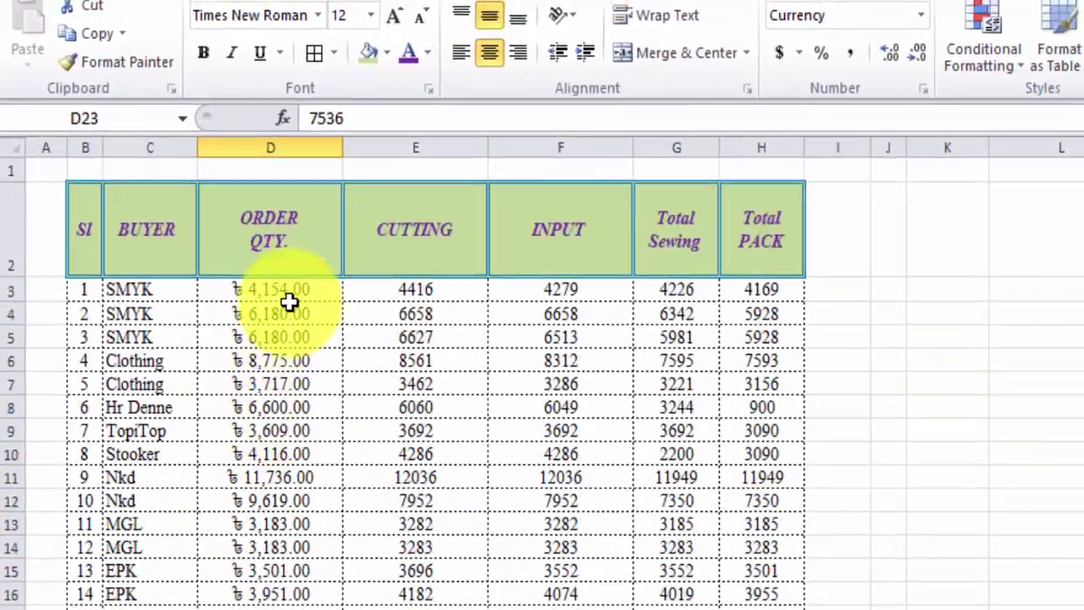
- Undo the accidental percentage format on F3 and give it thousands separators instead
left_click(187, 236)
left_click(204, 311)
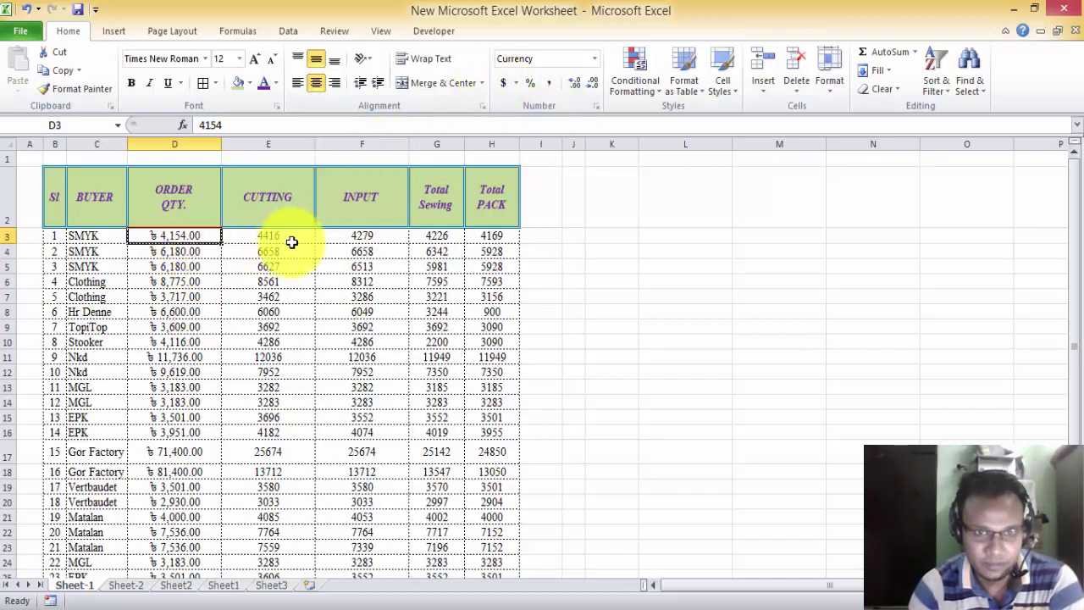
left_click(375, 237)
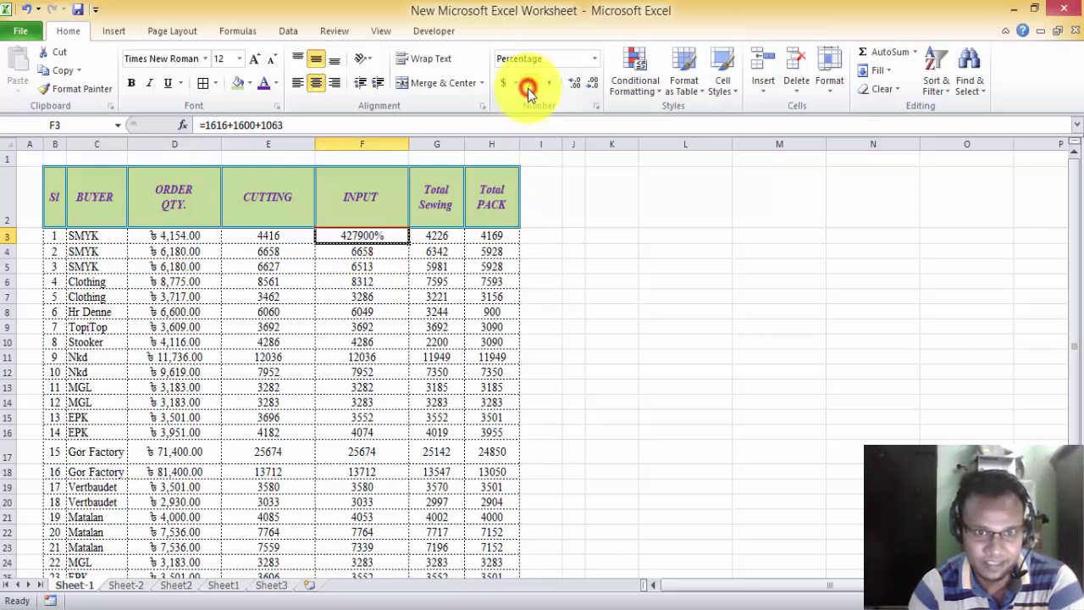
key("ctrl+z")
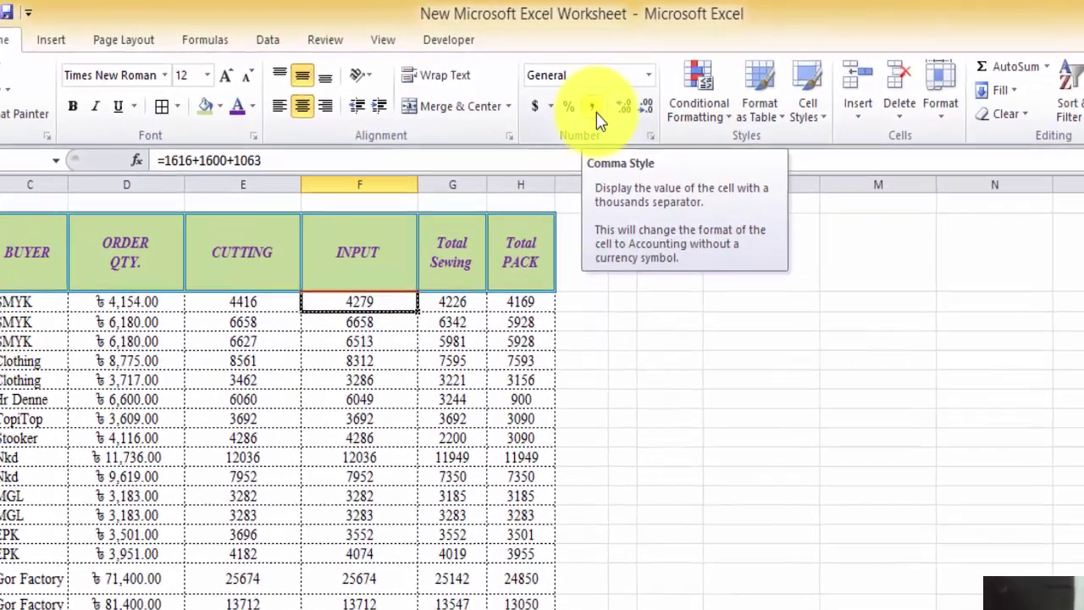
left_click(598, 106)
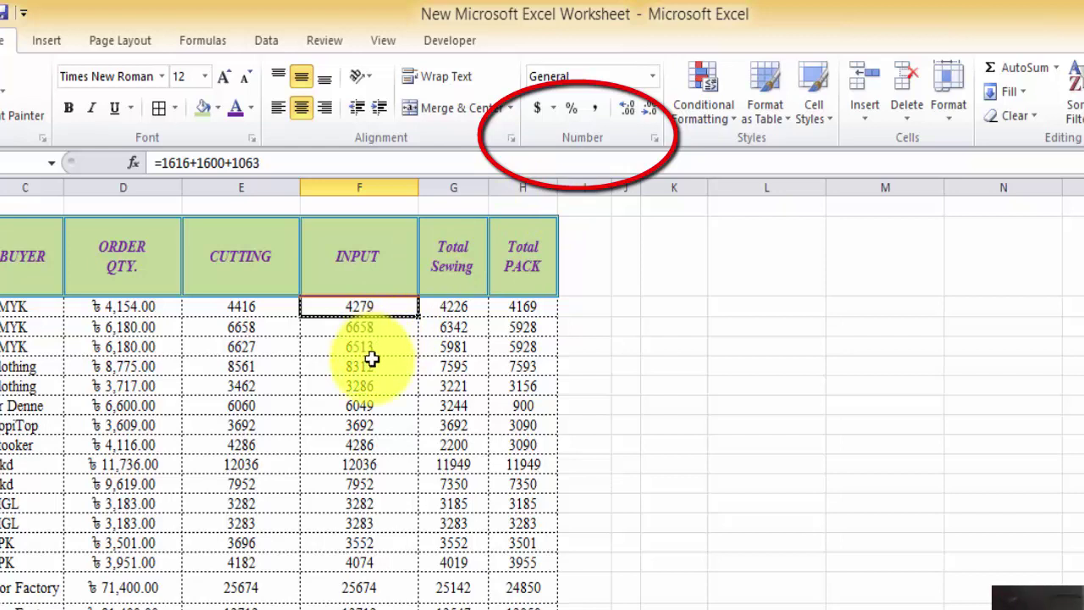
left_click(320, 426)
- Copy the CUTTING column's plain number format onto ORDER QTY., showing figures like 4154
left_click_drag(153, 307, 149, 366)
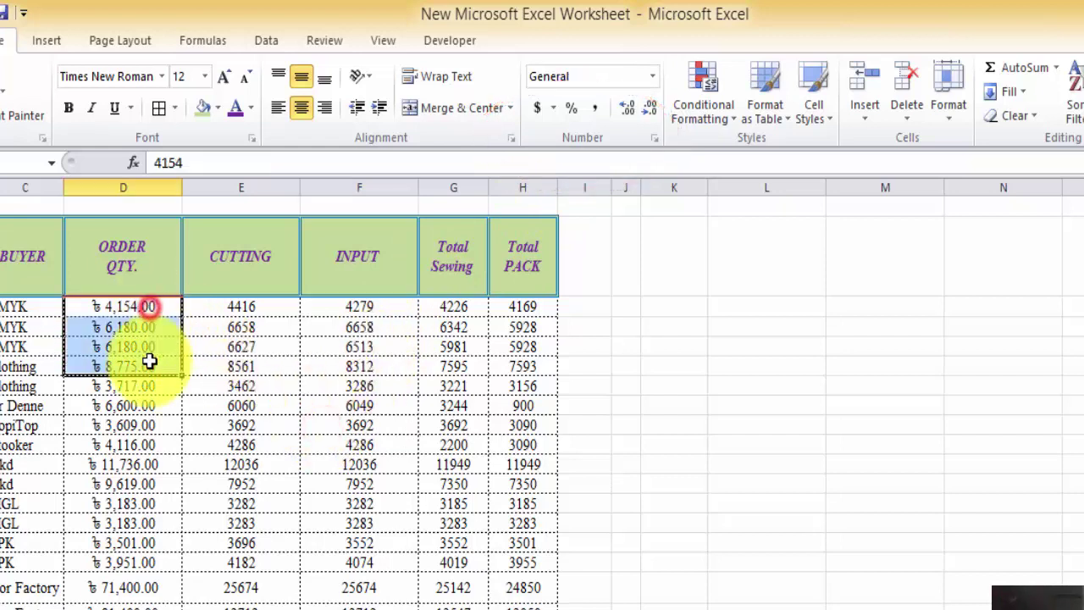
left_click(250, 312)
key("ctrl+shift+Down")
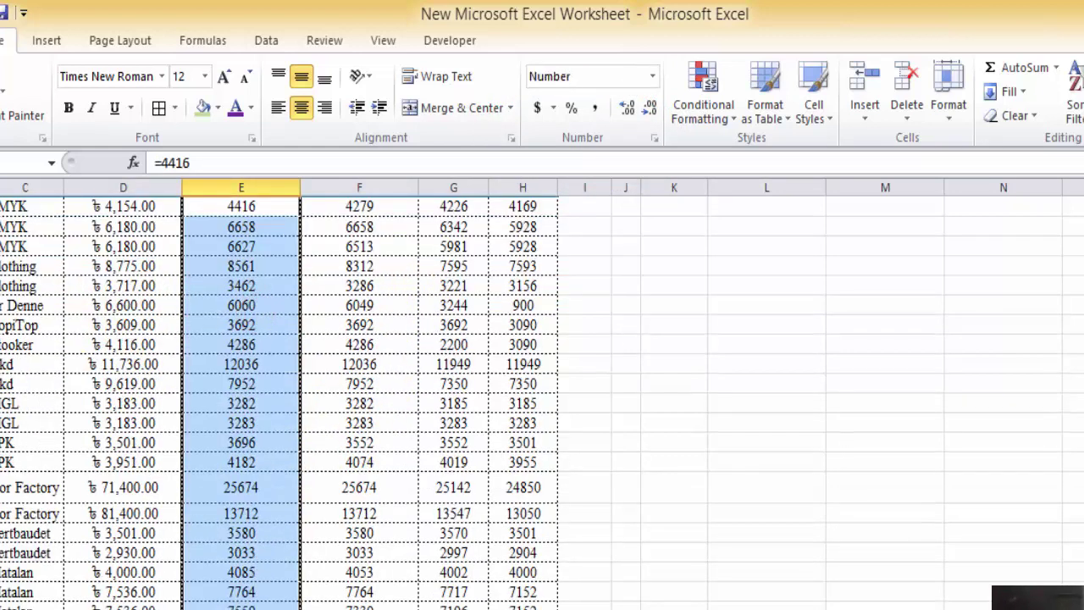
scroll(237, 394, "up", 1)
left_click(143, 309)
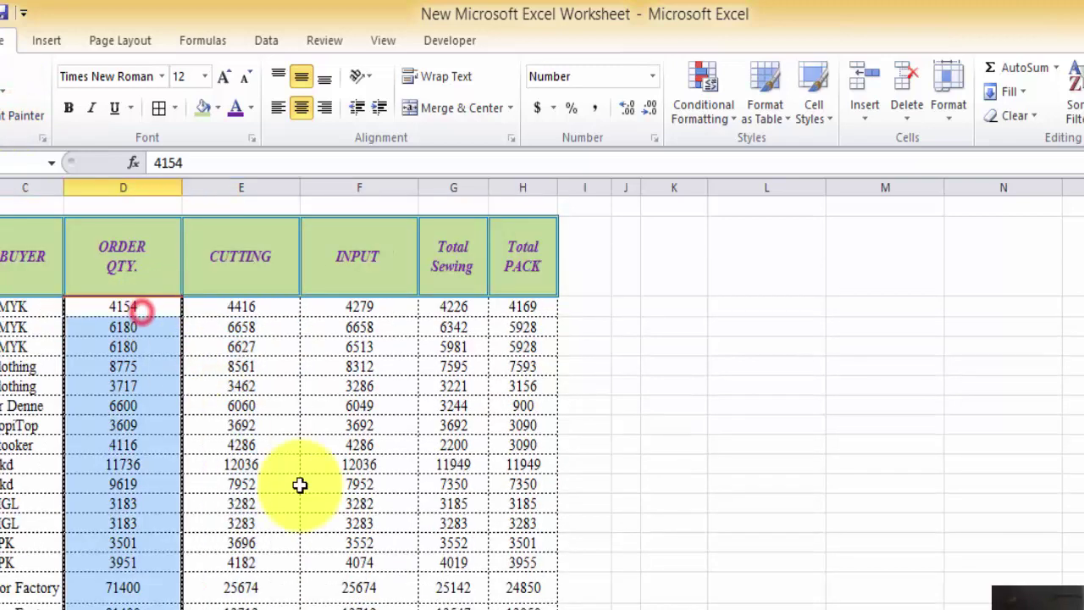
scroll(300, 485, "down", 5)
scroll(300, 485, "up", 4)
scroll(412, 467, "up", 2)
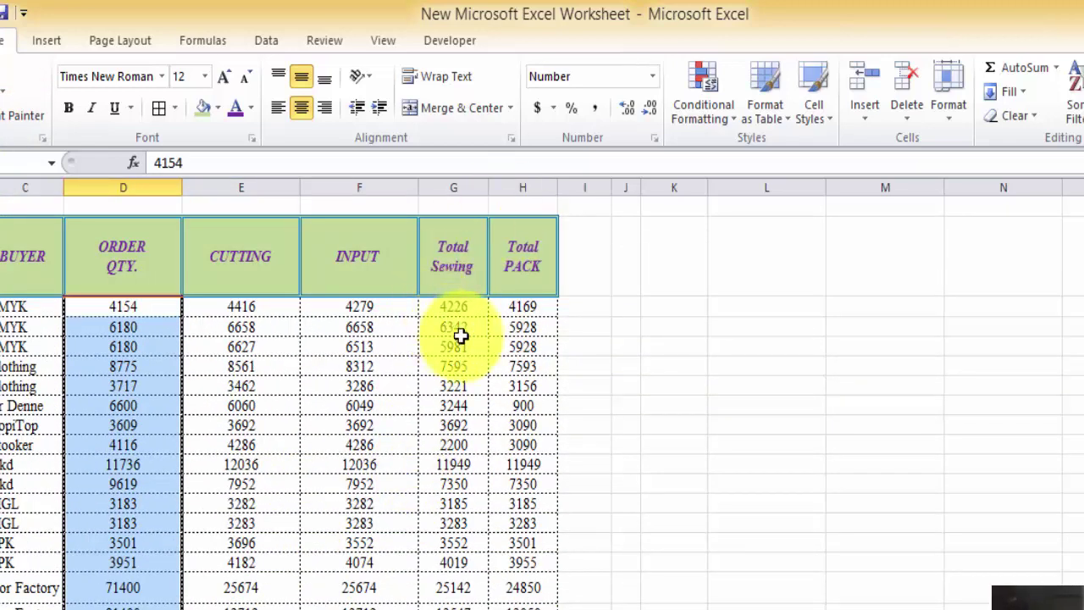
left_click(251, 309)
left_click(127, 308)
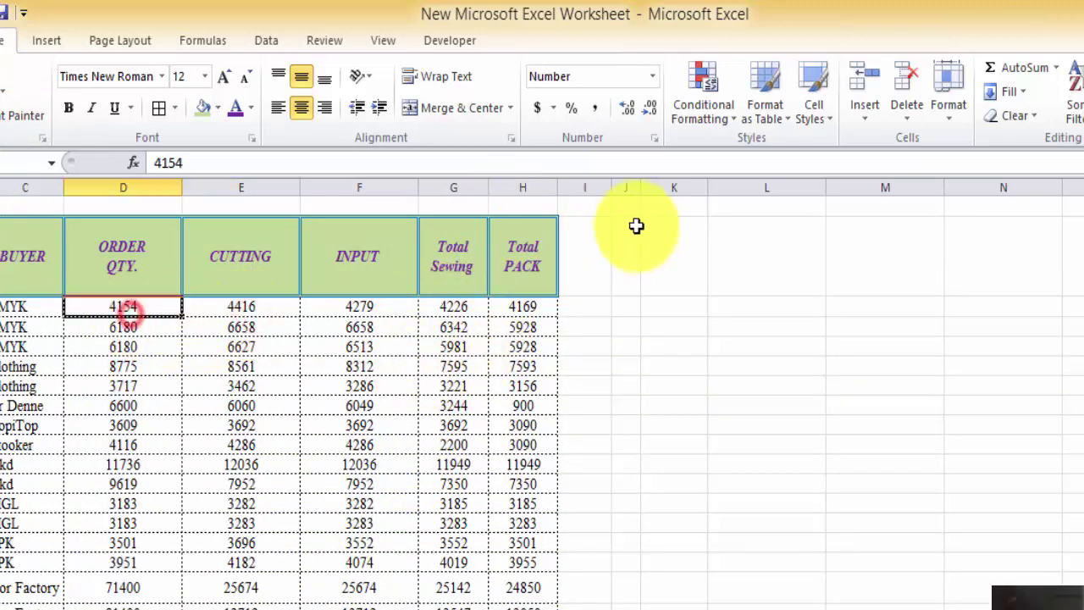
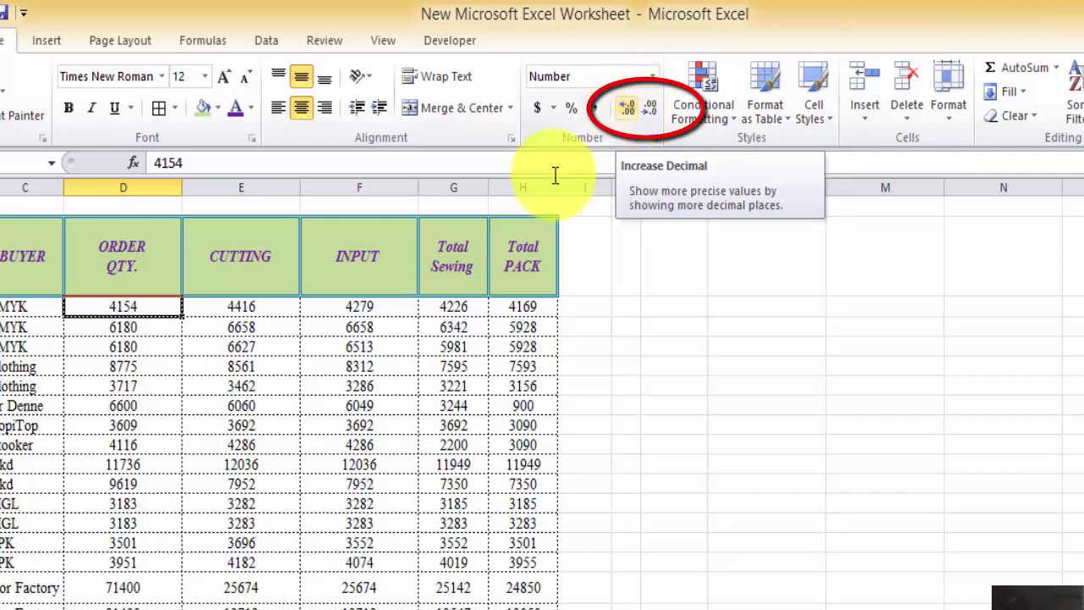
- Change the D2 header text to ORDER QTY. Pcs
left_click(633, 111)
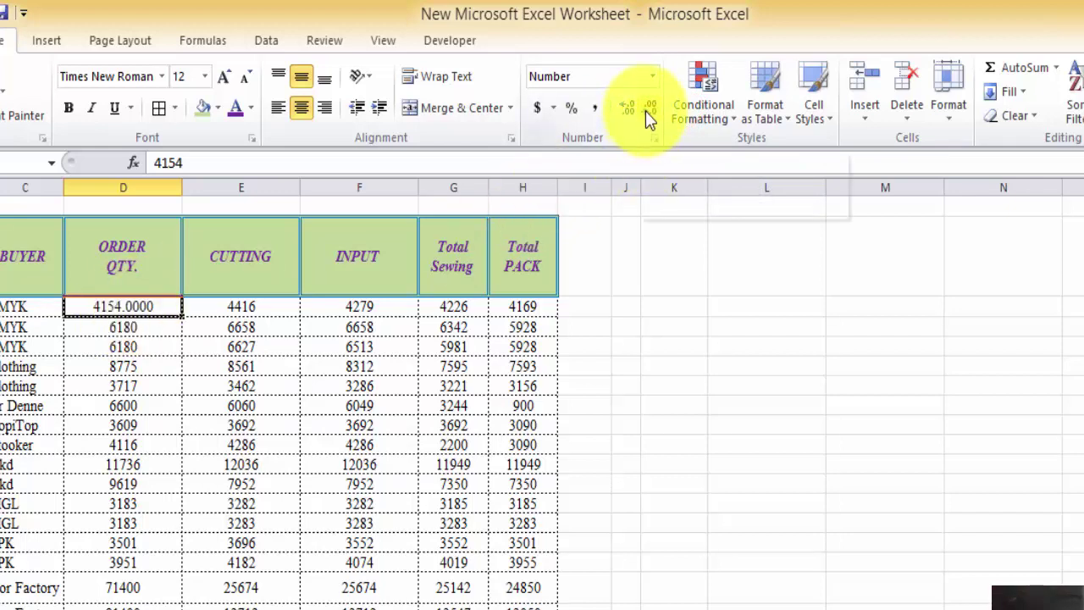
double_click(648, 114)
left_click(828, 428)
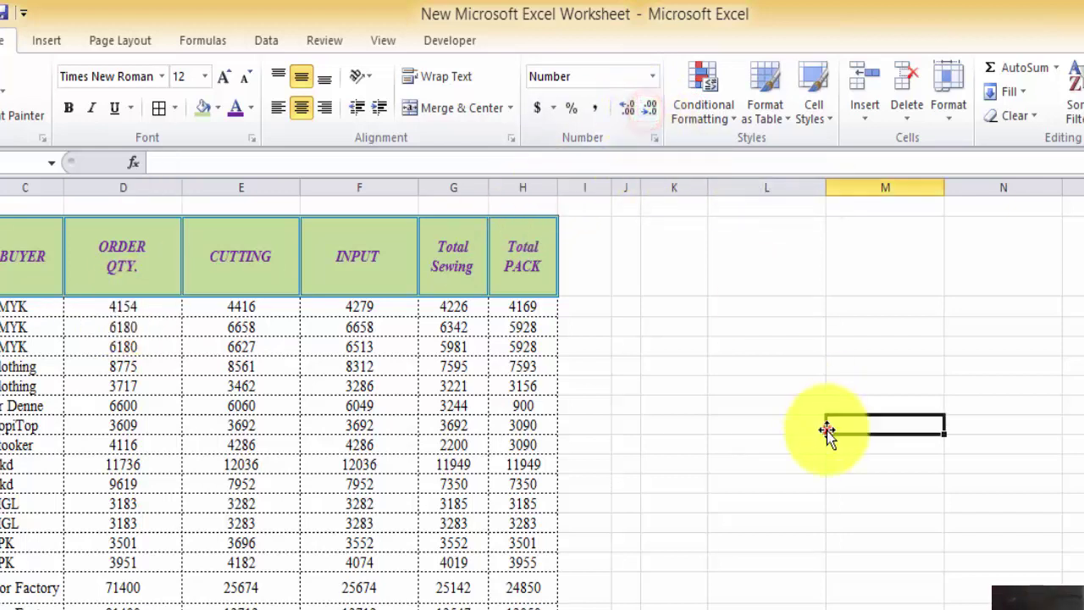
left_click(170, 274)
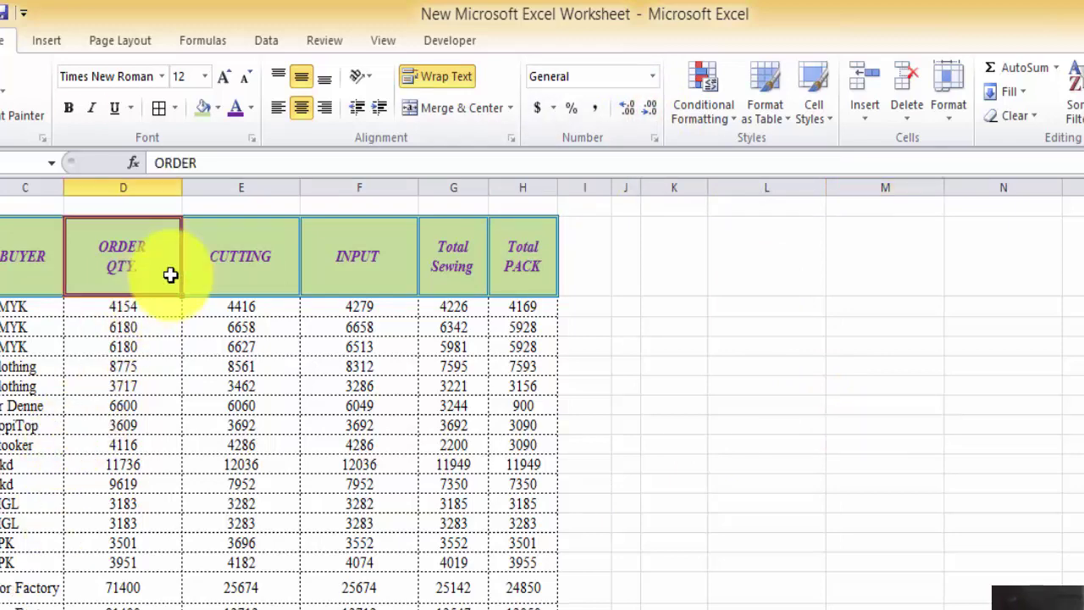
double_click(171, 274)
type("pCS")
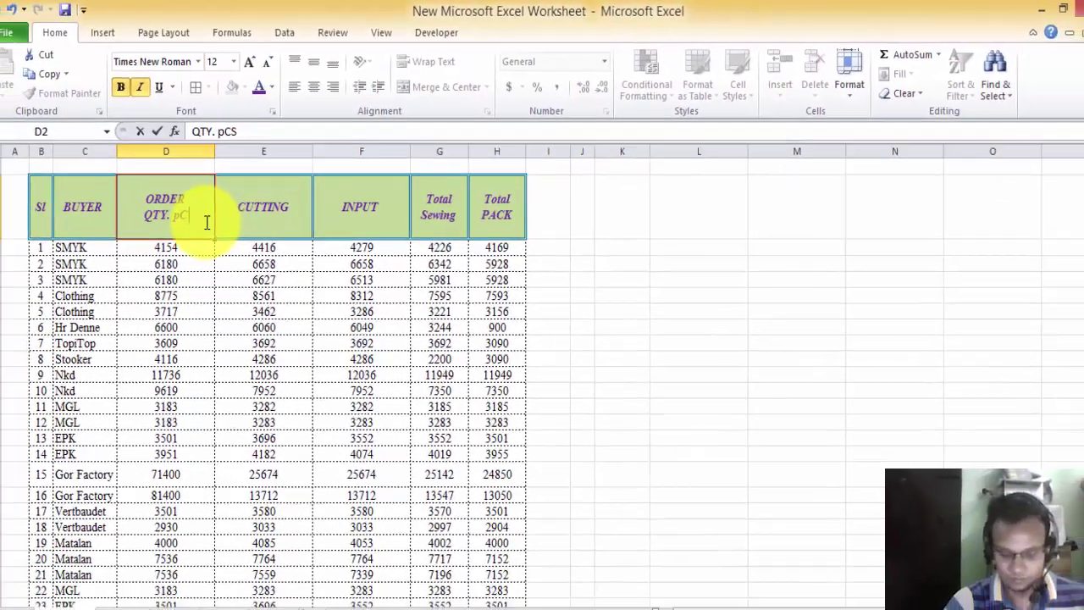
key("BackSpace")
key("BackSpace")
key("BackSpace")
type("Pcs")
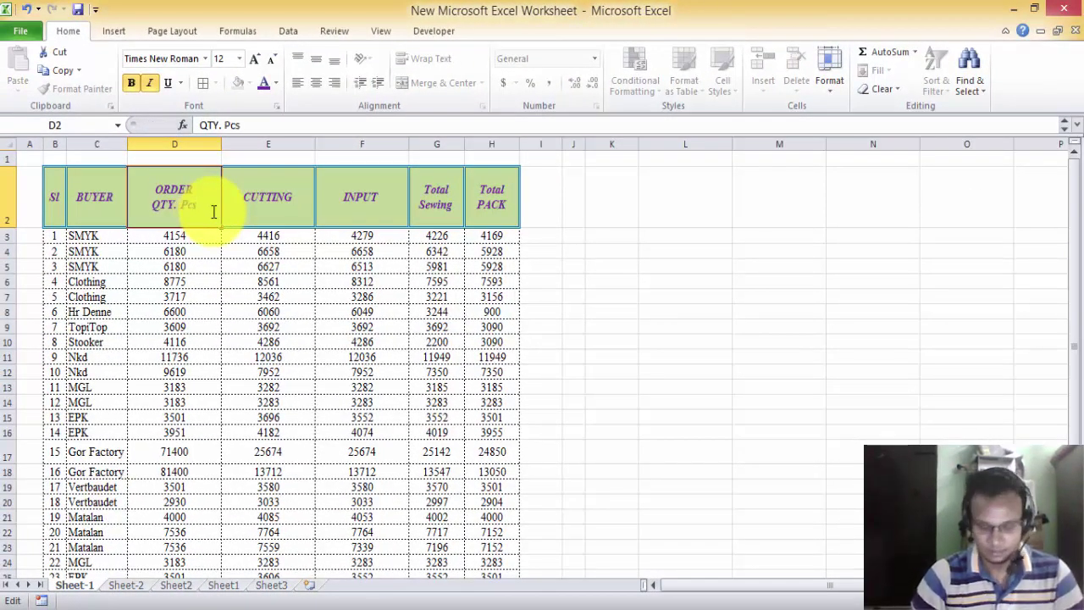
key("Return")
- Apply the custom number format 0.00 "Pcs" to the order quantities in D3:D27
left_click(205, 310)
left_click(186, 235)
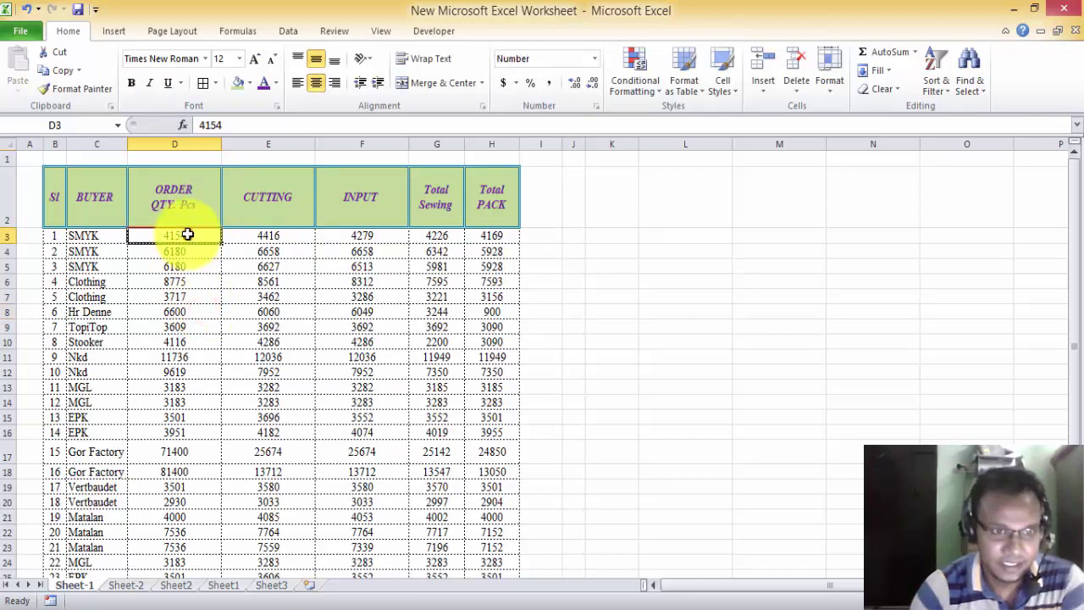
left_click_drag(193, 235, 198, 532)
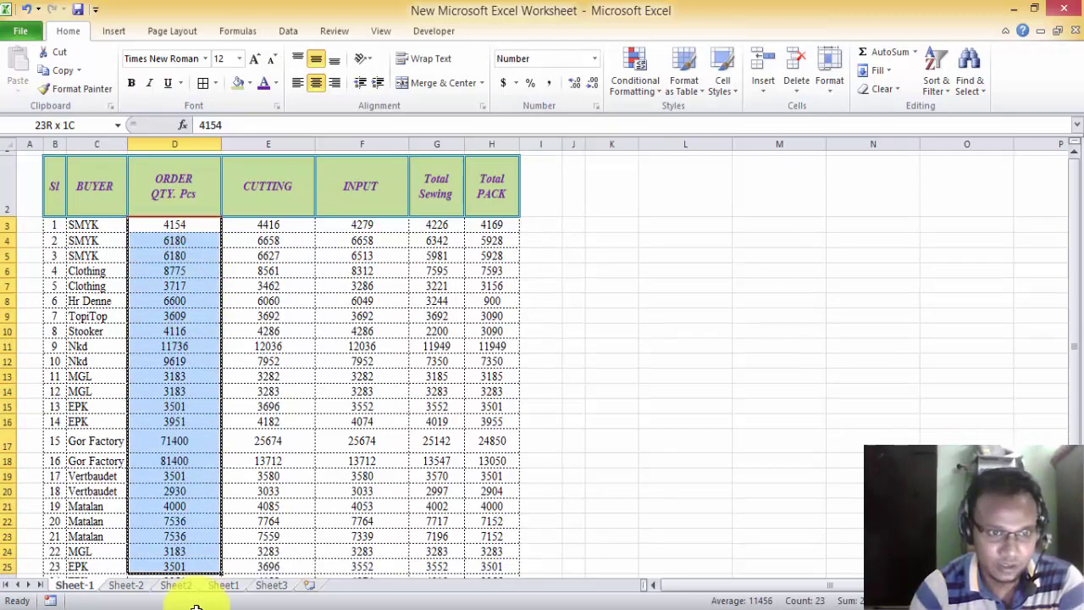
scroll(189, 509, "up", 1)
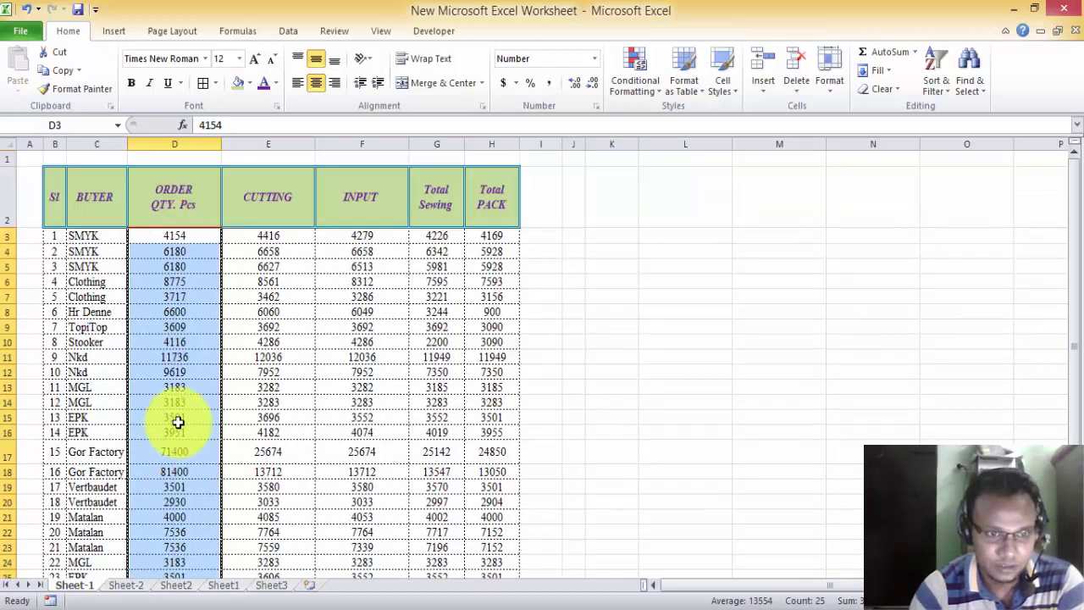
right_click(197, 269)
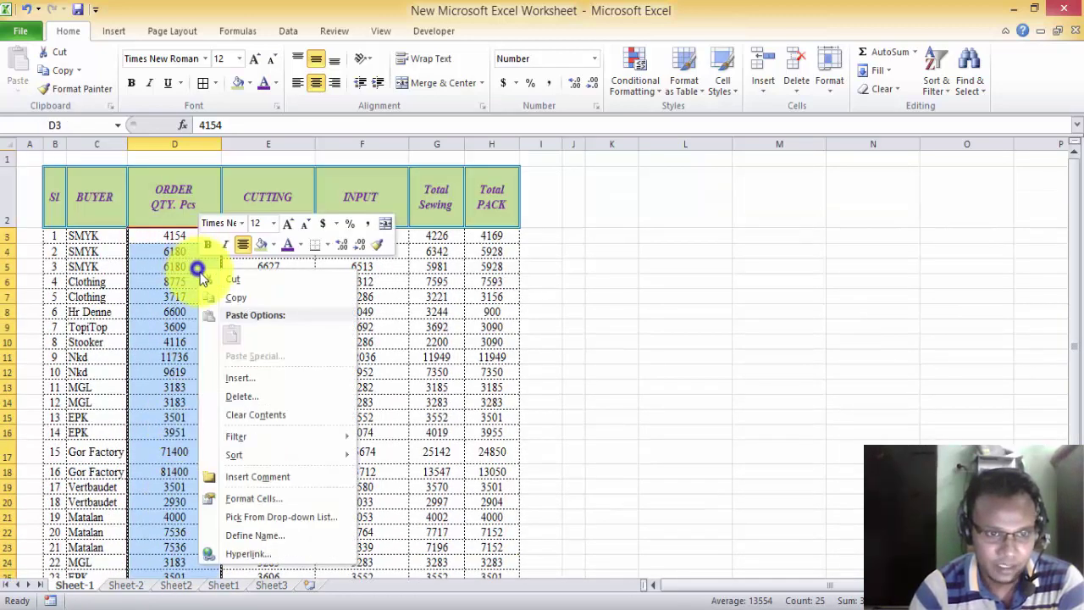
left_click(248, 499)
left_click_drag(298, 230, 586, 238)
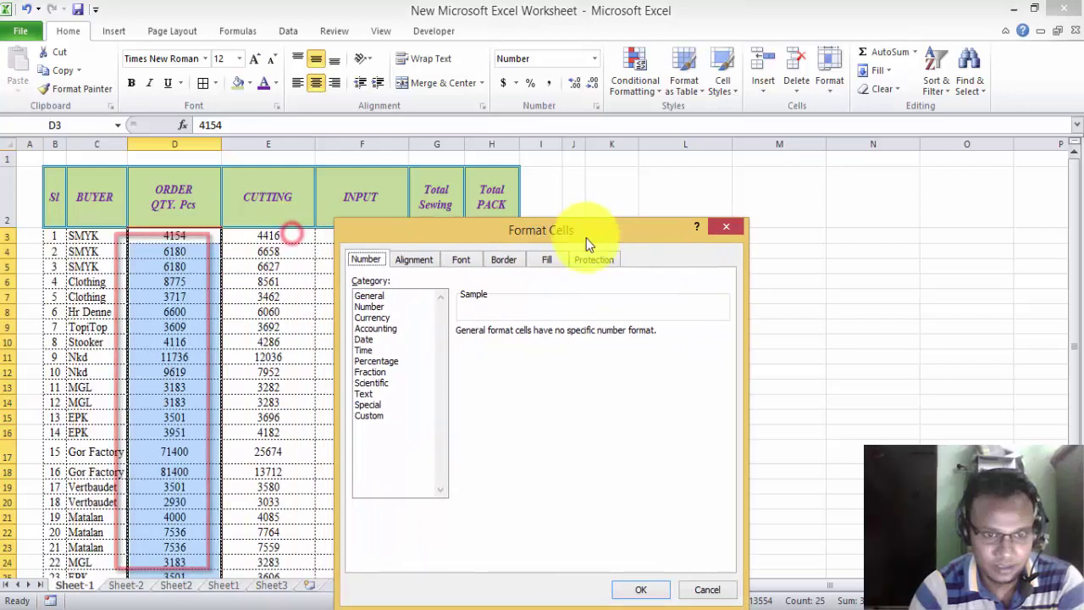
left_click(367, 415)
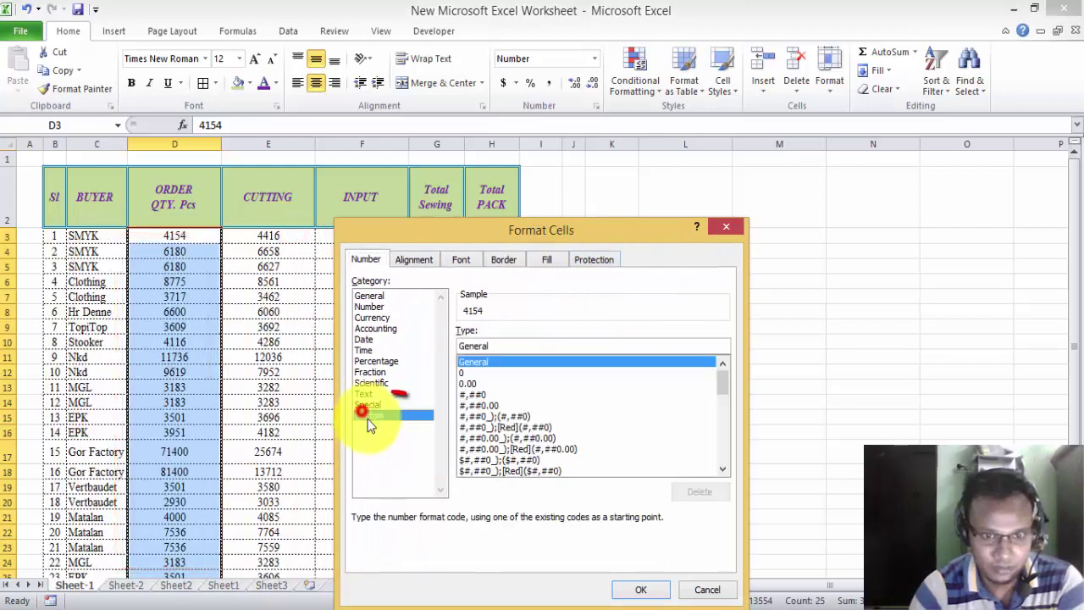
left_click(477, 395)
left_click(473, 384)
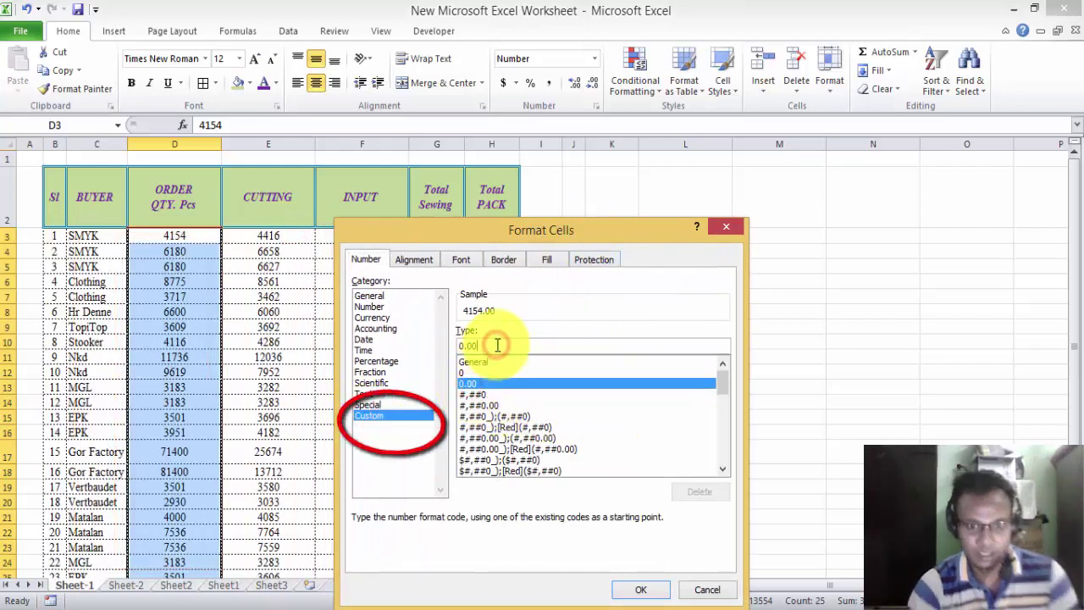
left_click(497, 345)
type("\"")
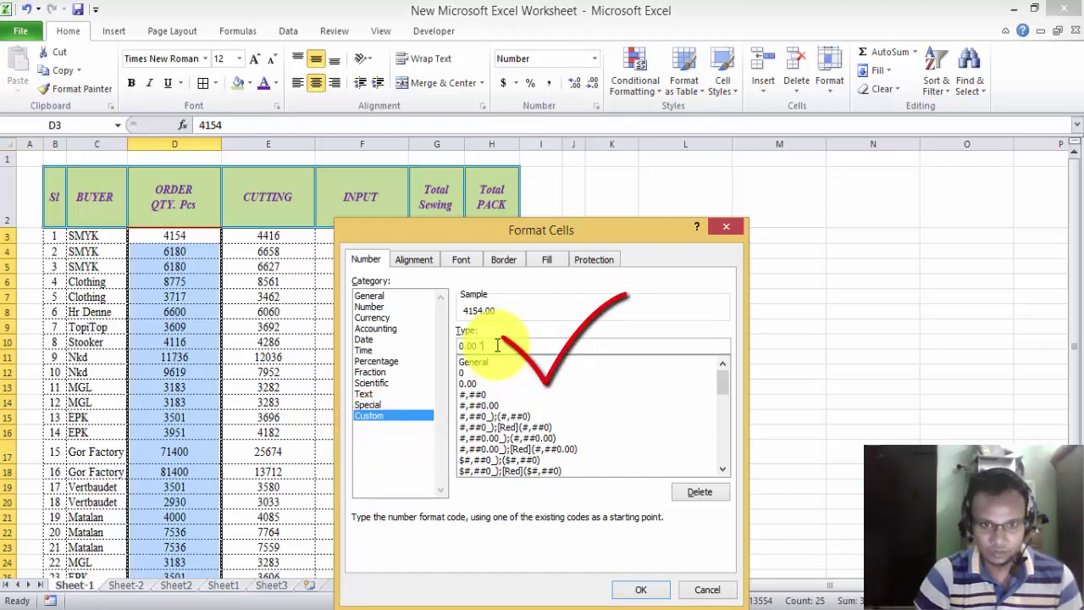
type("Pcs")
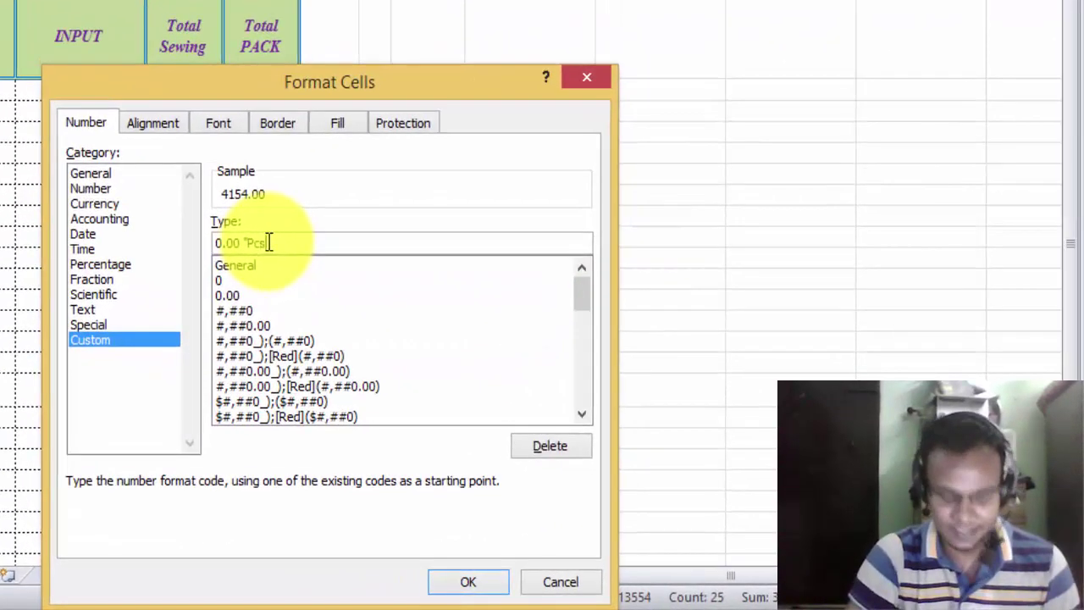
type("\"")
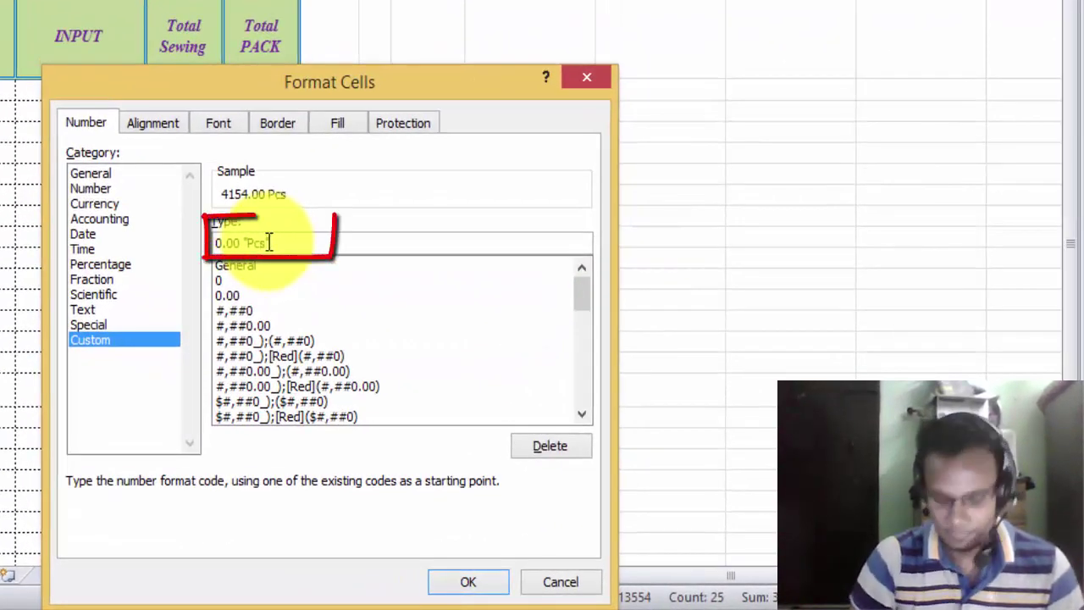
key("Return")
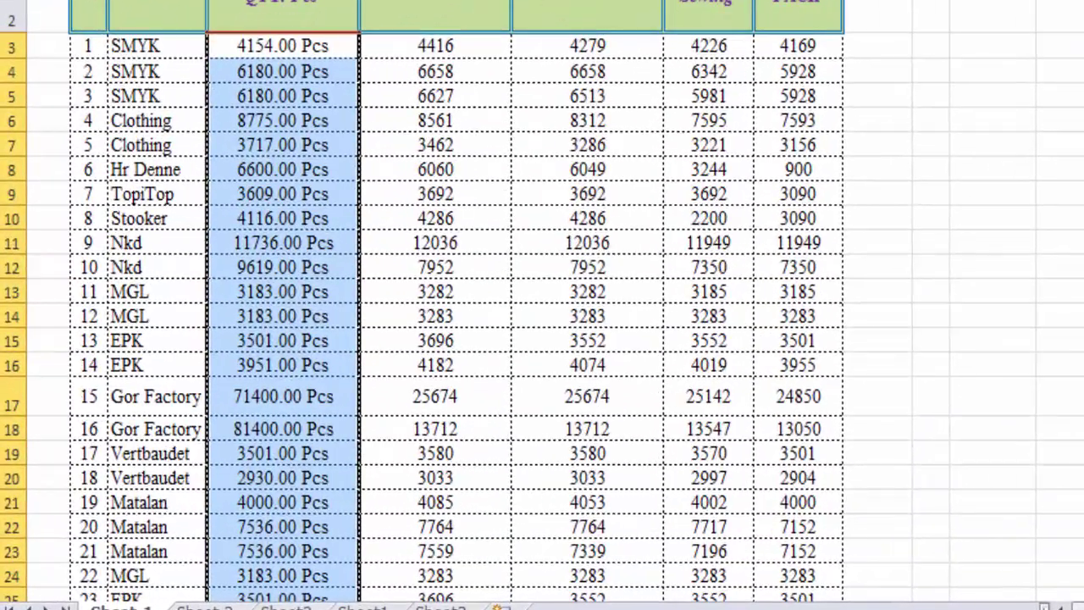
- Undo the Pcs formatting so order quantities show as plain whole numbers like 4154
left_click(591, 82)
left_click(591, 83)
scroll(217, 367, "down", 6)
scroll(217, 367, "up", 6)
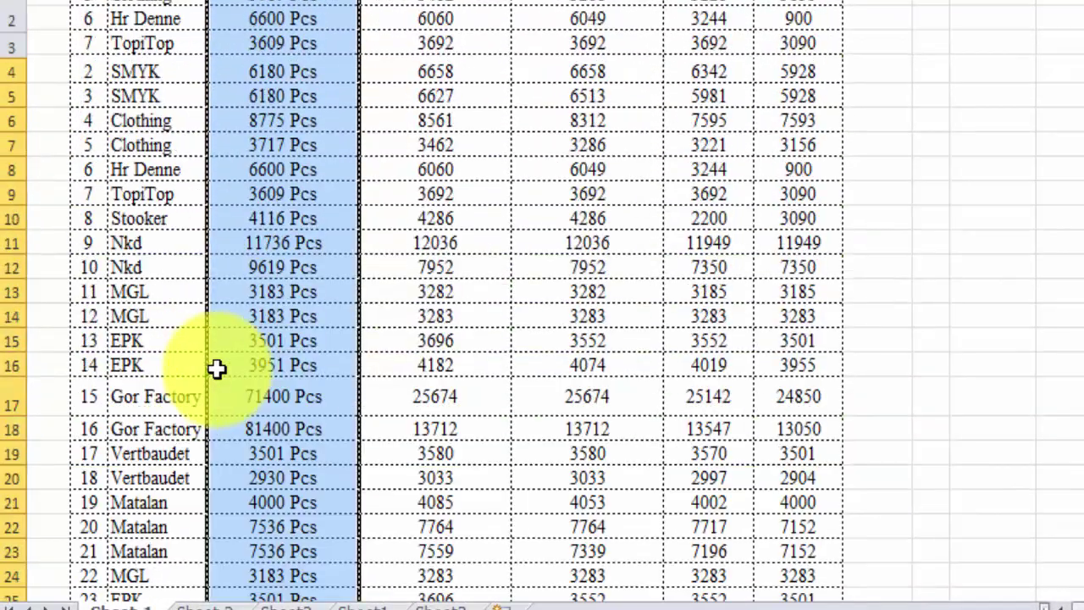
left_click(1036, 249)
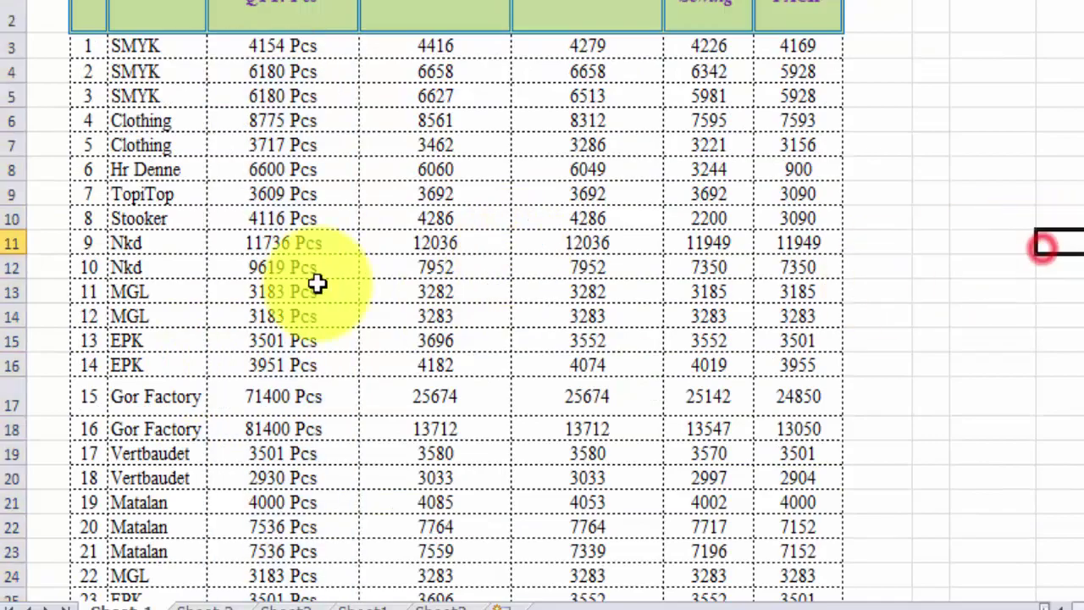
scroll(309, 288, "down", 4)
scroll(309, 288, "up", 5)
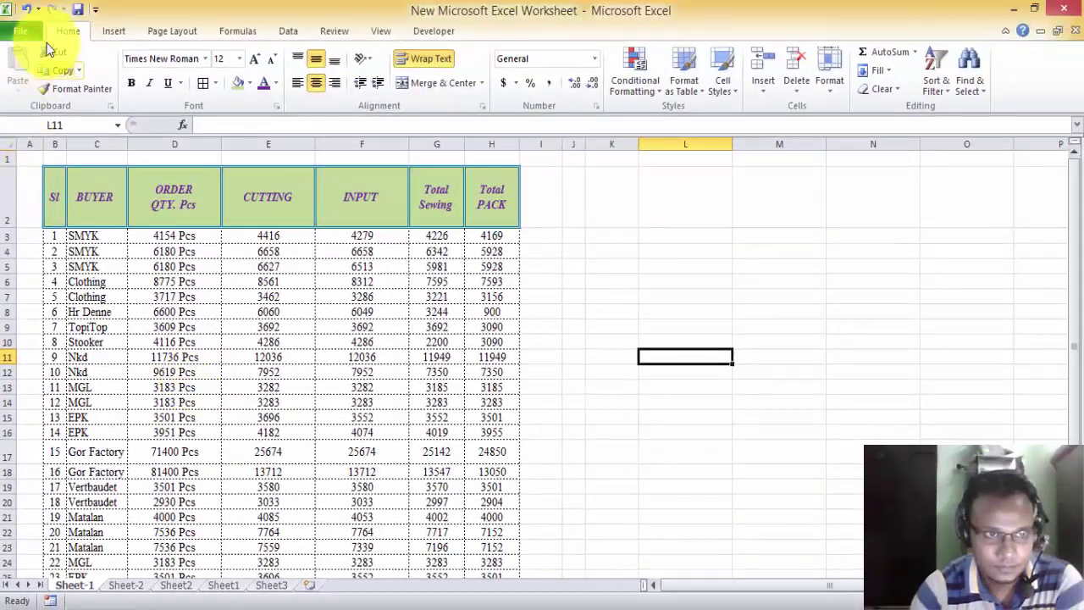
left_click(26, 9)
left_click(26, 10)
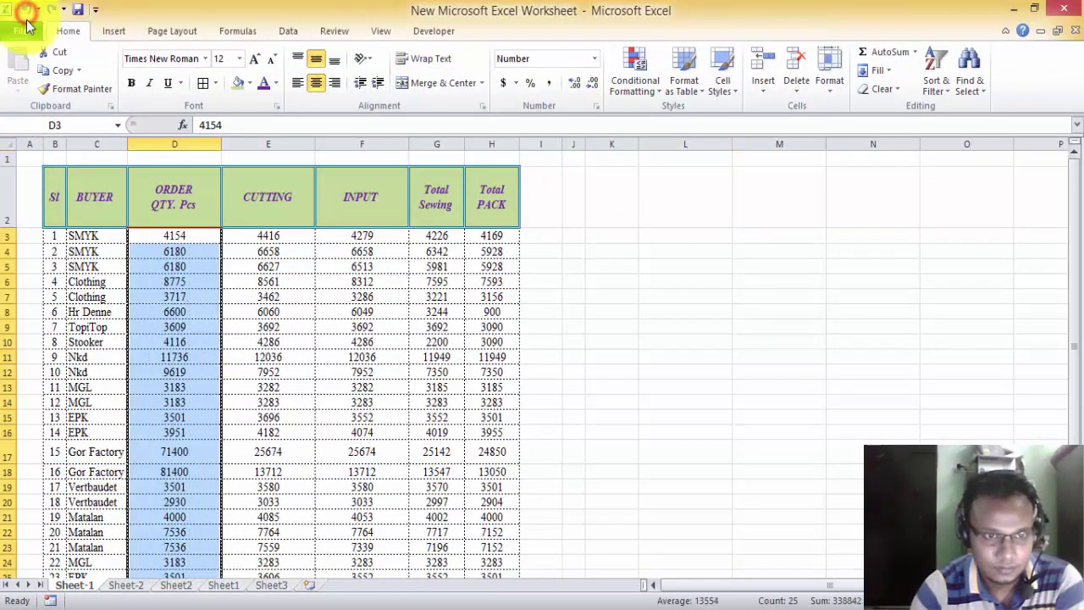
left_click(670, 376)
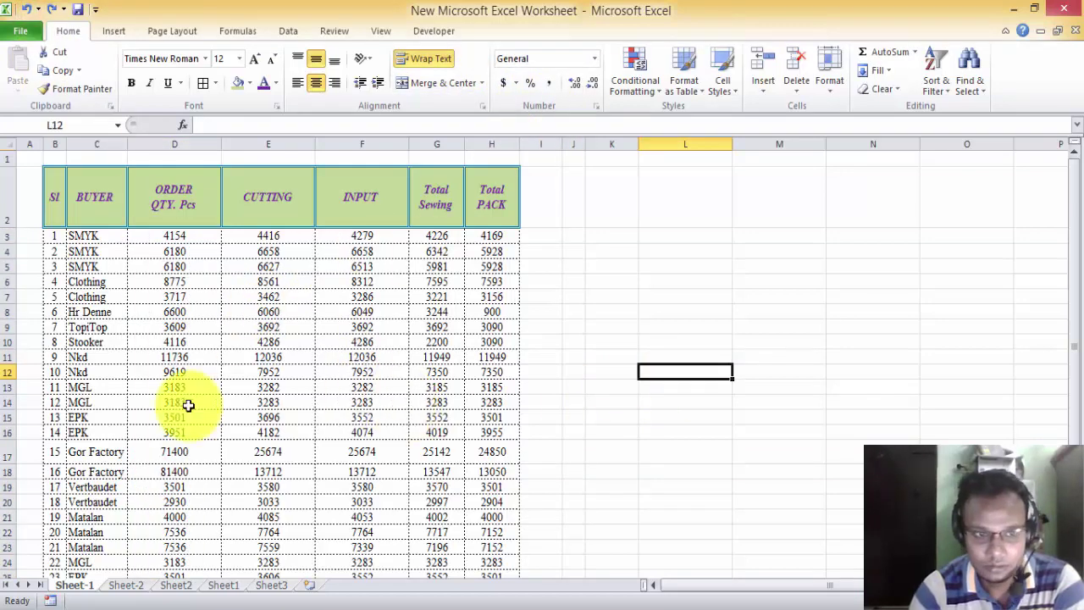
- Inspect the INPUT and CUTTING formulas, then select row 17 and row 6
left_click(385, 356)
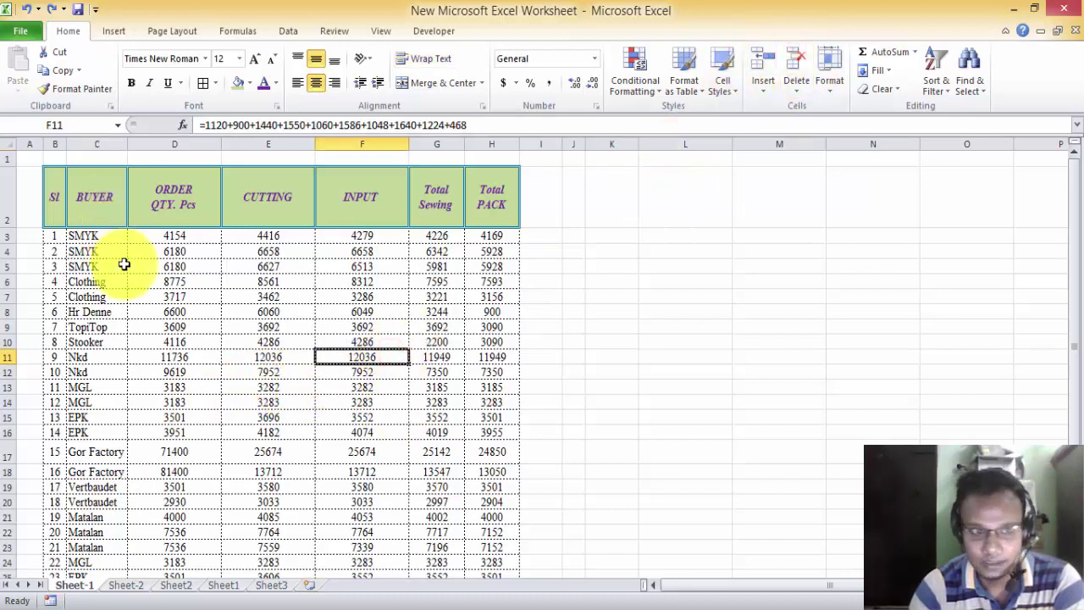
left_click(573, 312)
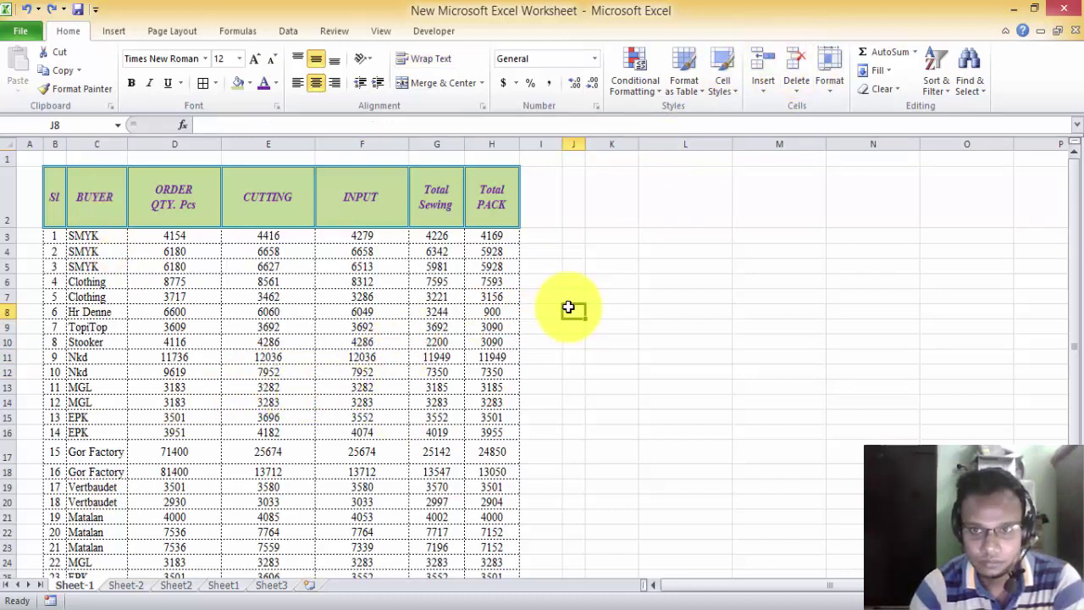
left_click(273, 369)
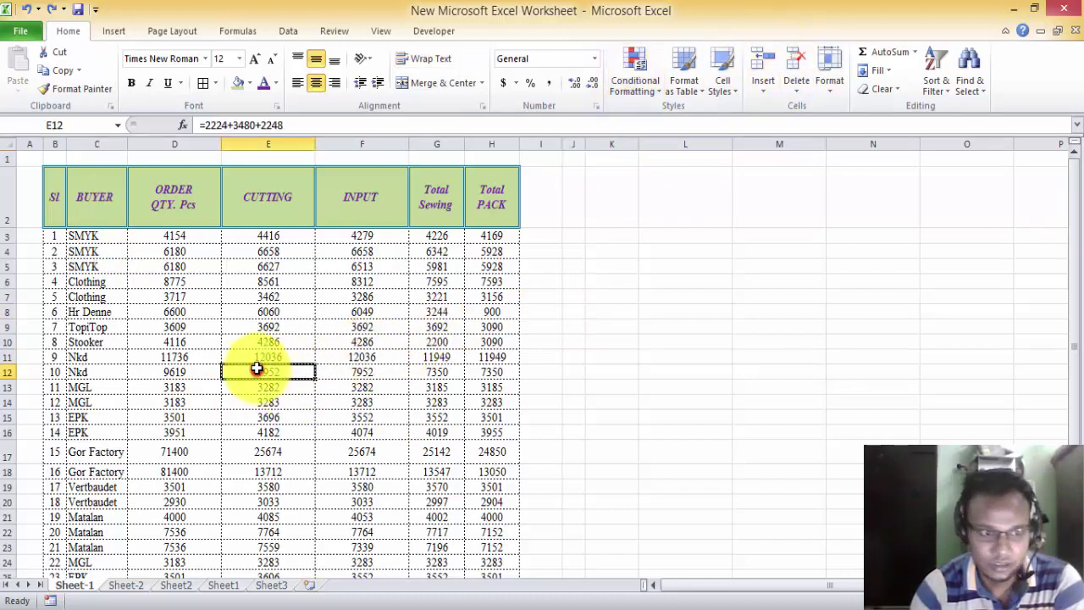
left_click(7, 456)
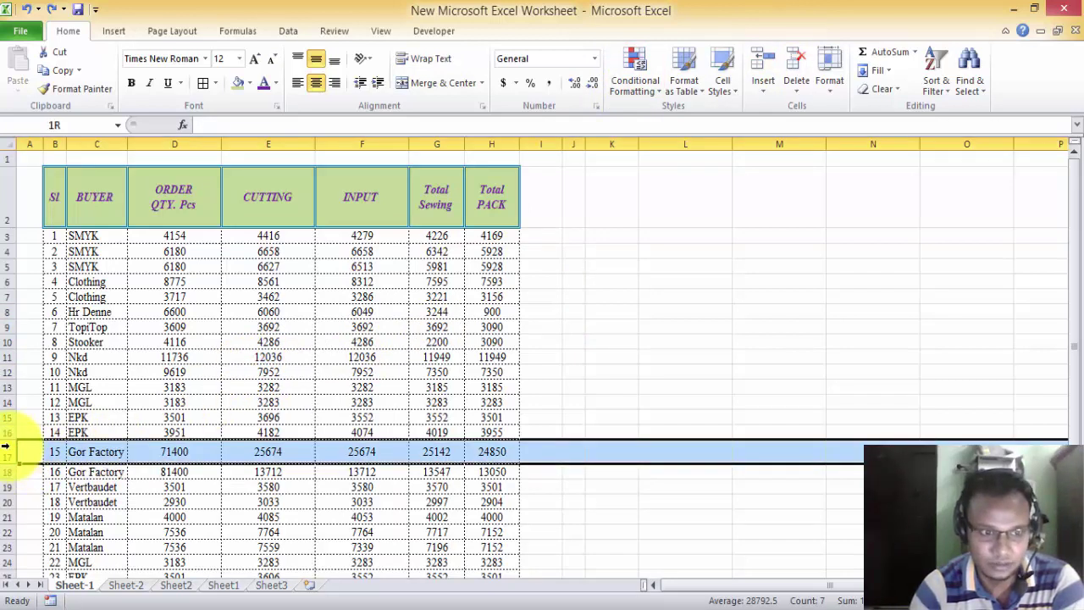
left_click(5, 282)
- Insert a single blank row above Clothing at row 6, then undo it
left_click(5, 285)
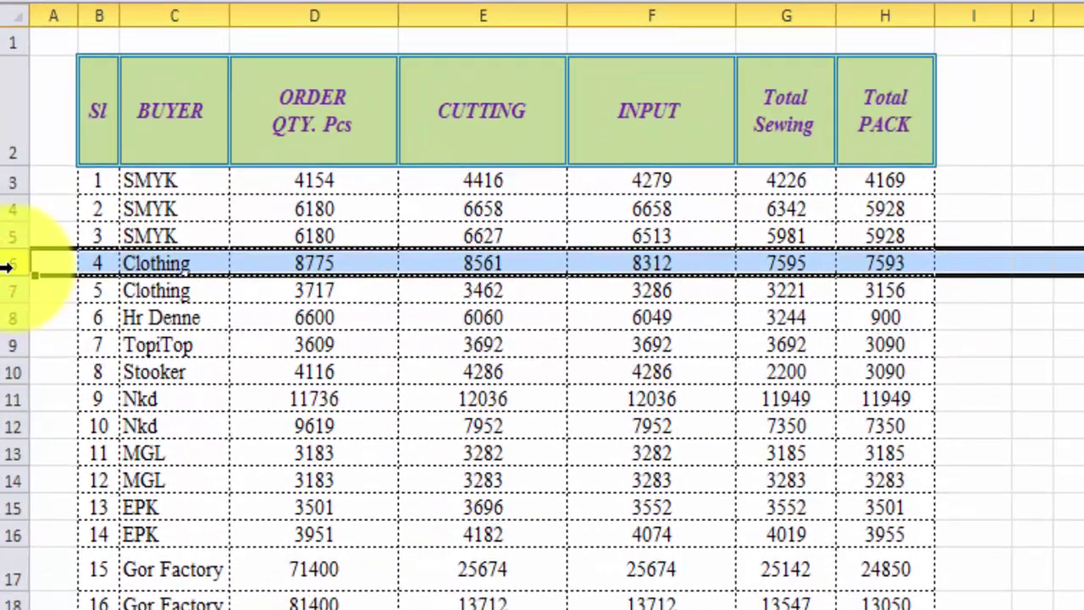
right_click(7, 283)
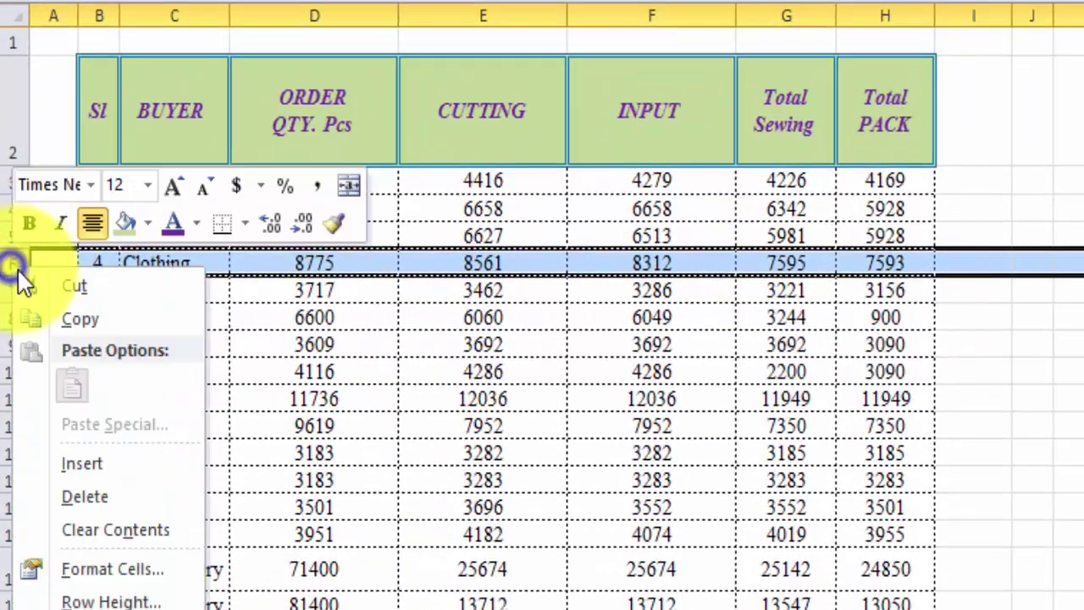
left_click(97, 464)
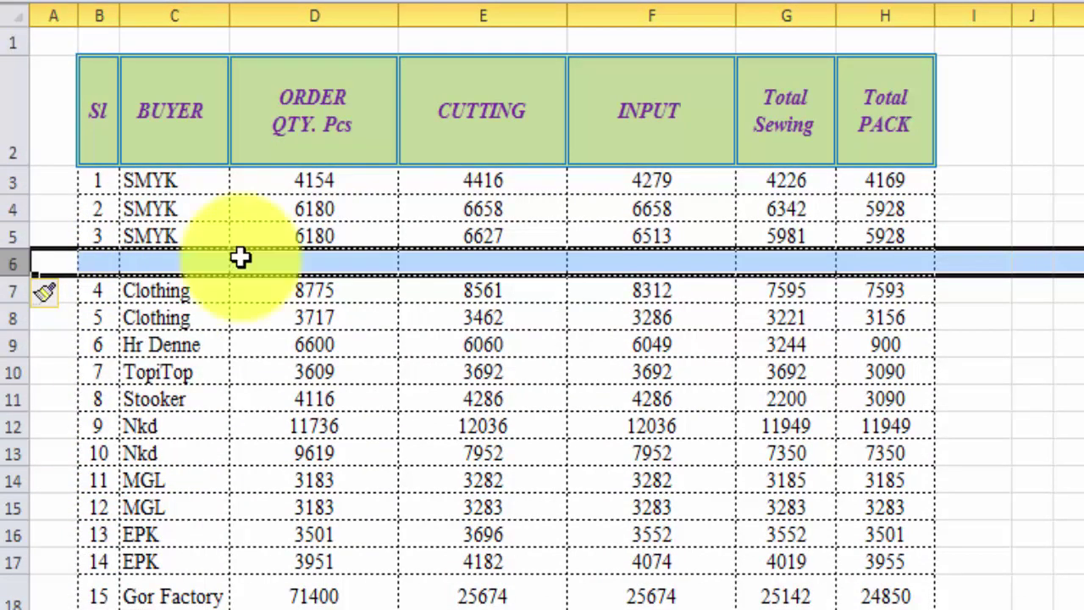
left_click(526, 426)
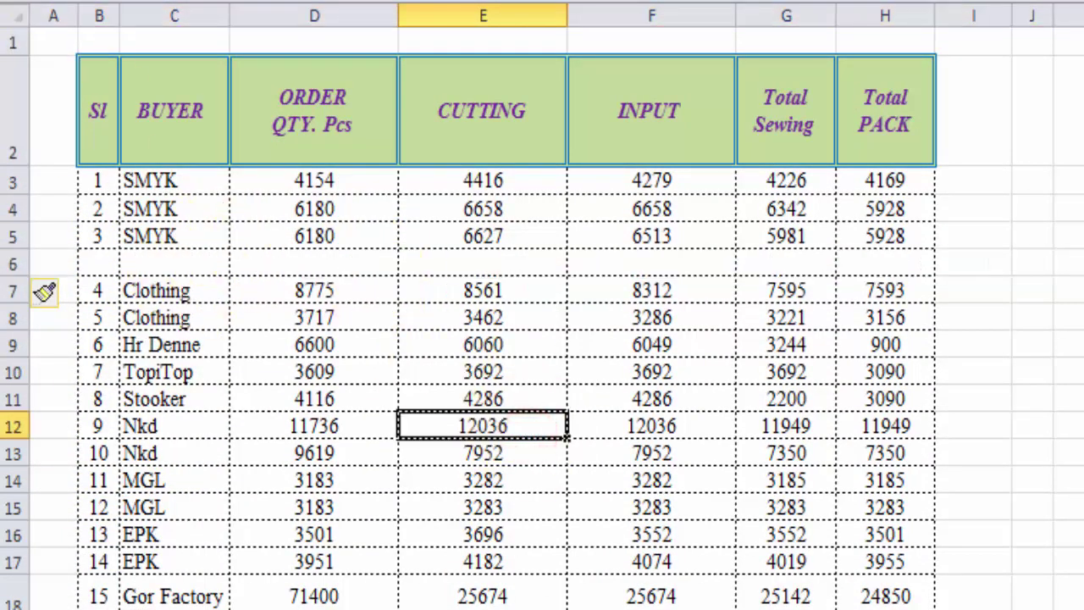
key("ctrl+z")
- Insert four blank rows (6–9) between the SMYK entries and Clothing
left_click_drag(13, 263, 10, 341)
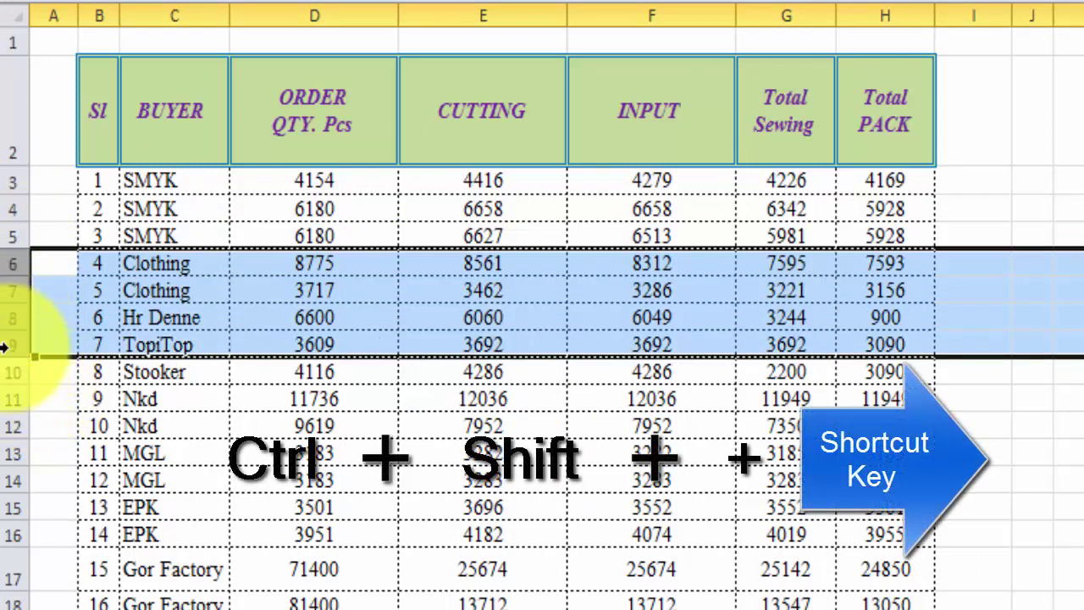
right_click(10, 345)
left_click(121, 551)
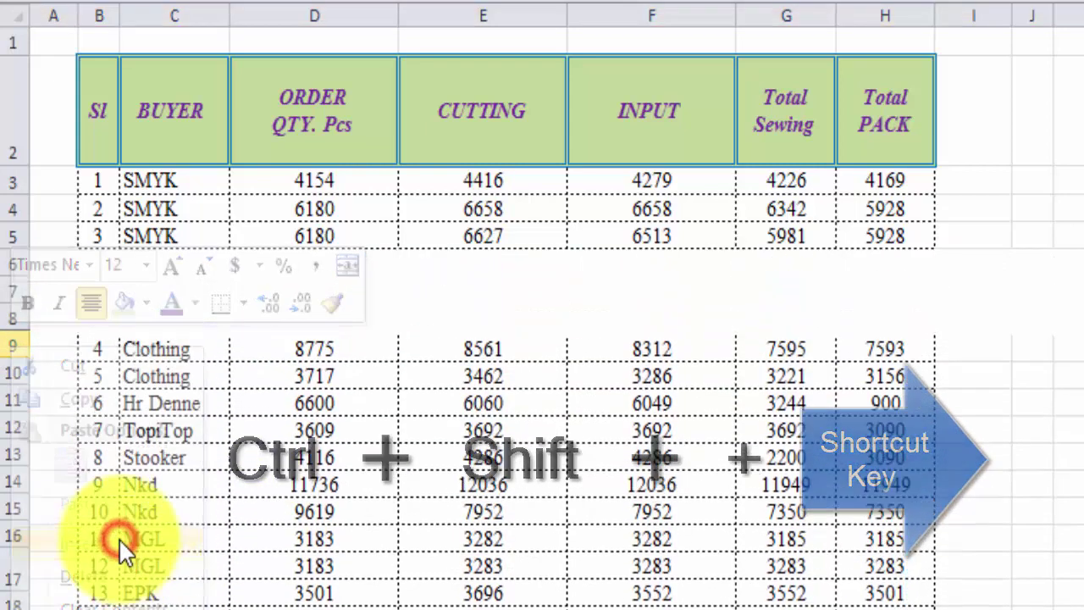
left_click(473, 509)
left_click_drag(13, 262, 12, 337)
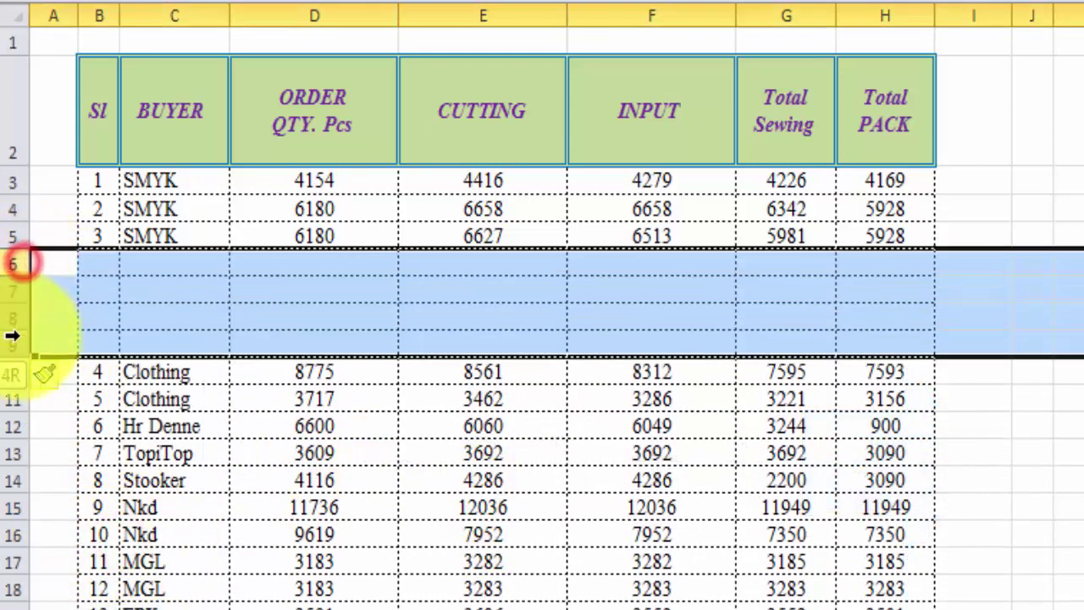
left_click(479, 375)
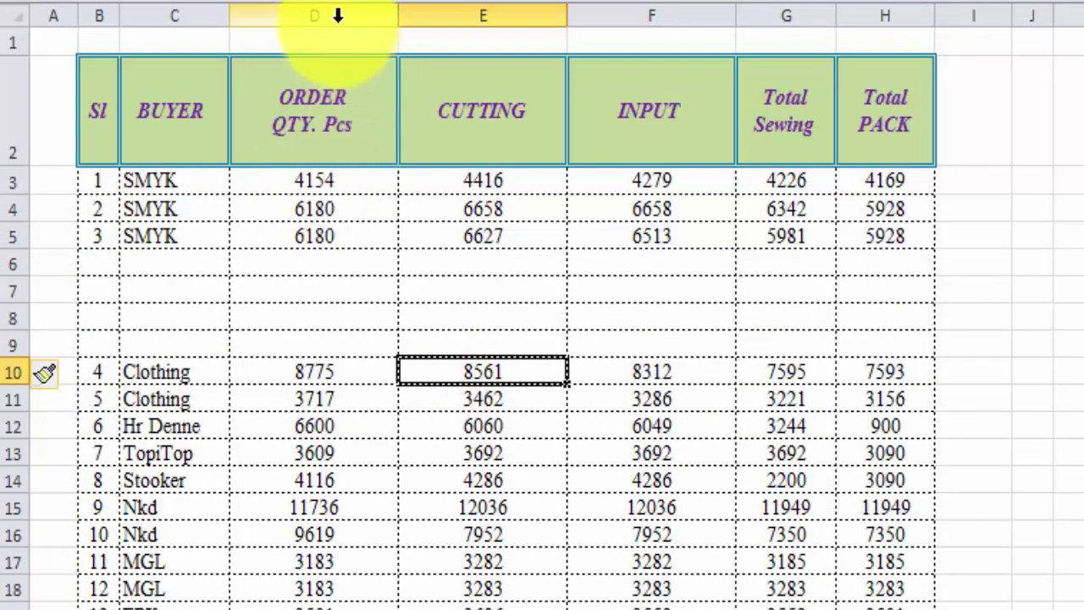
- Undo a trial blank column before CUTTING, then delete blank rows 6–9 with Ctrl+-
left_click_drag(337, 15, 386, 12)
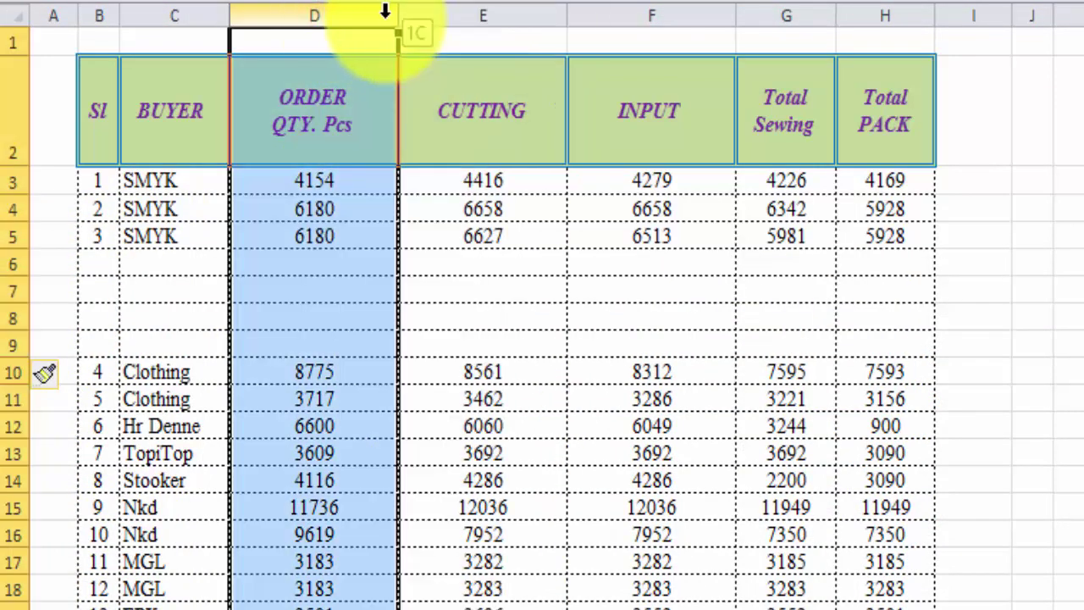
left_click(477, 12)
right_click(477, 10)
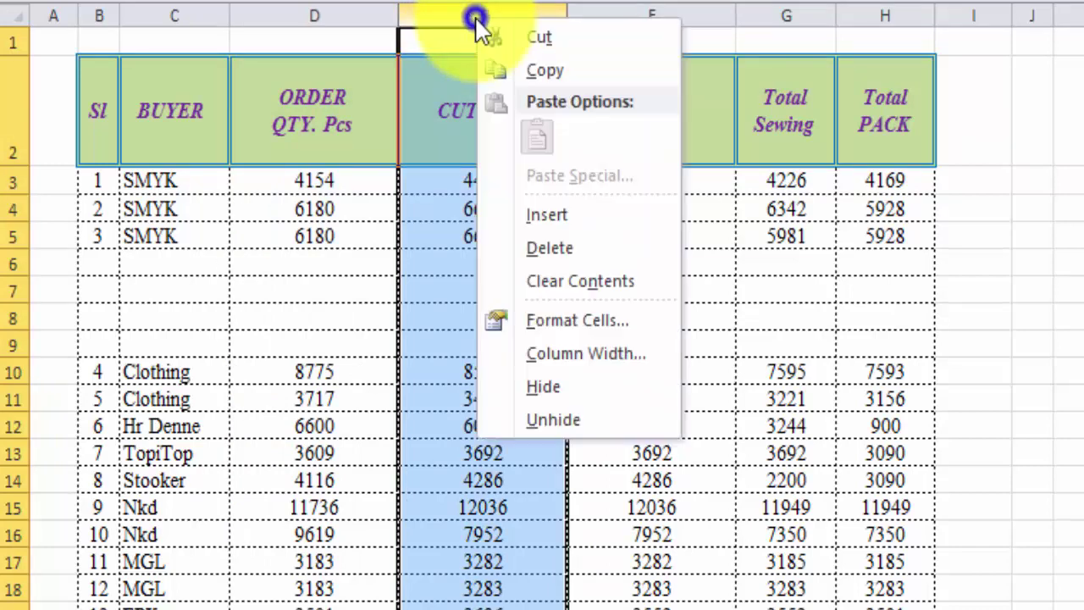
left_click(569, 218)
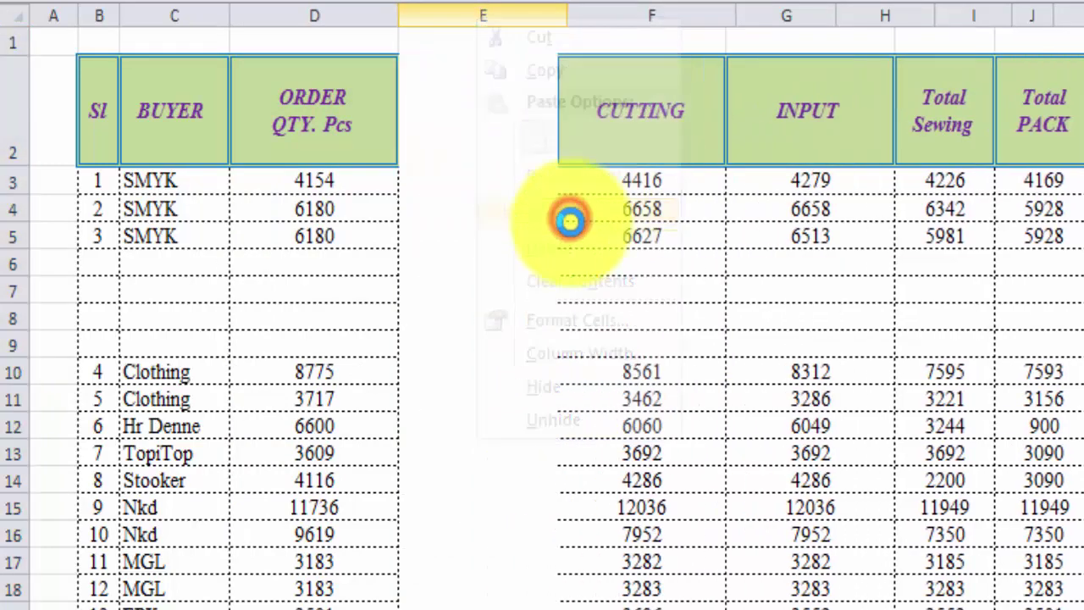
left_click(467, 111)
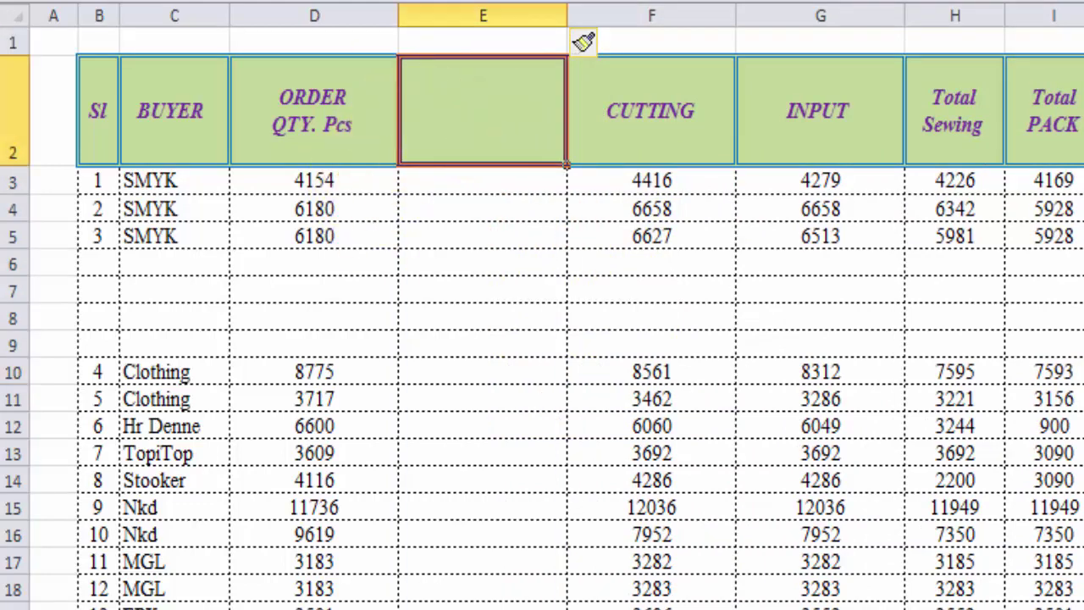
key("ctrl+z")
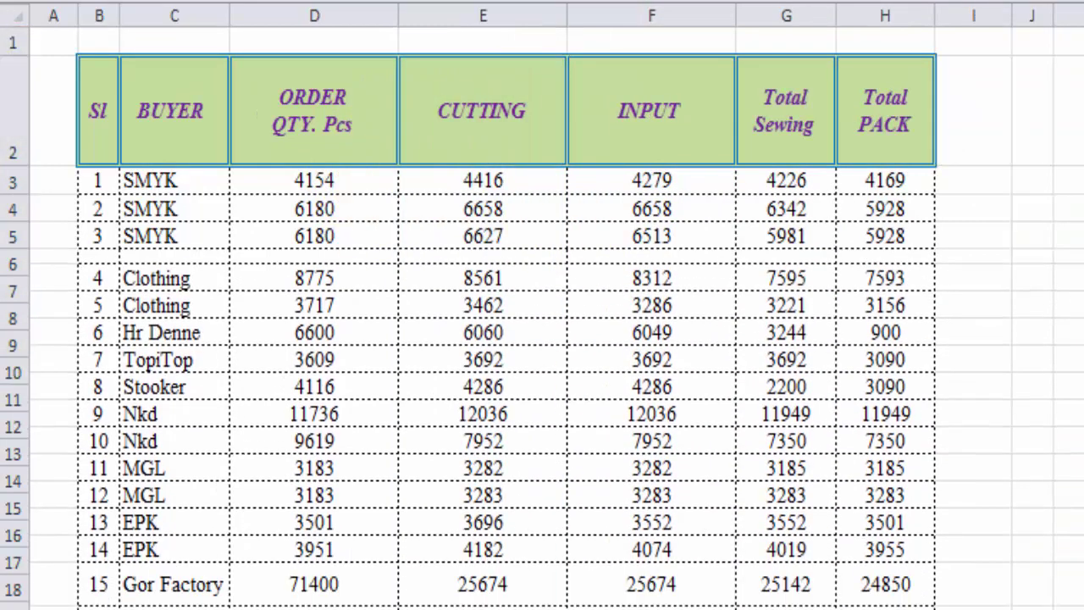
left_click_drag(13, 263, 12, 345)
key("ctrl+minus")
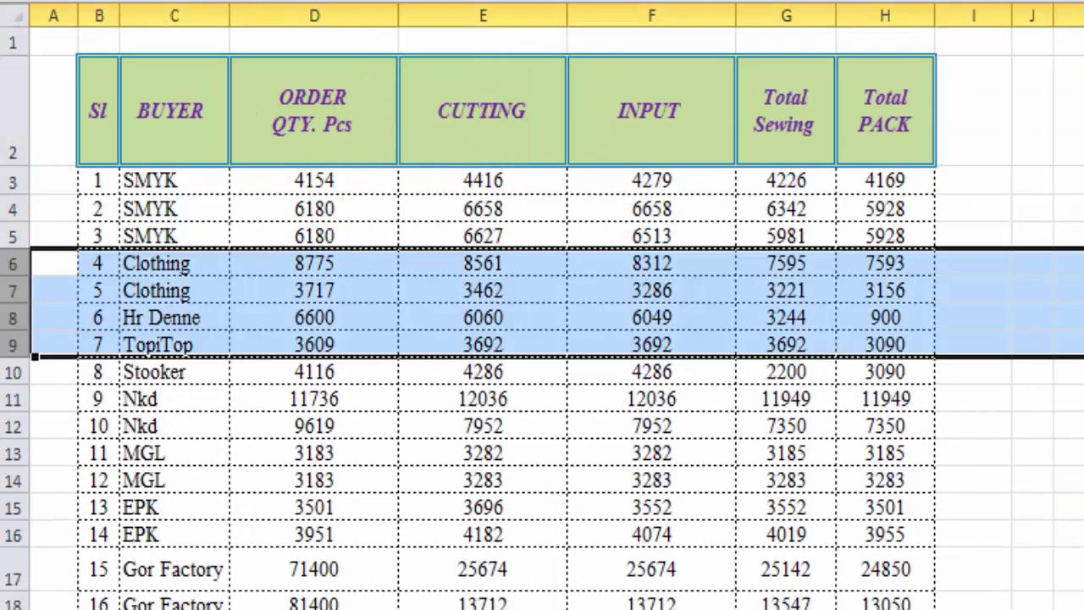
- Select the first Nkd row and insert ten blank rows above it with Insert Sheet Rows
left_click(4, 265)
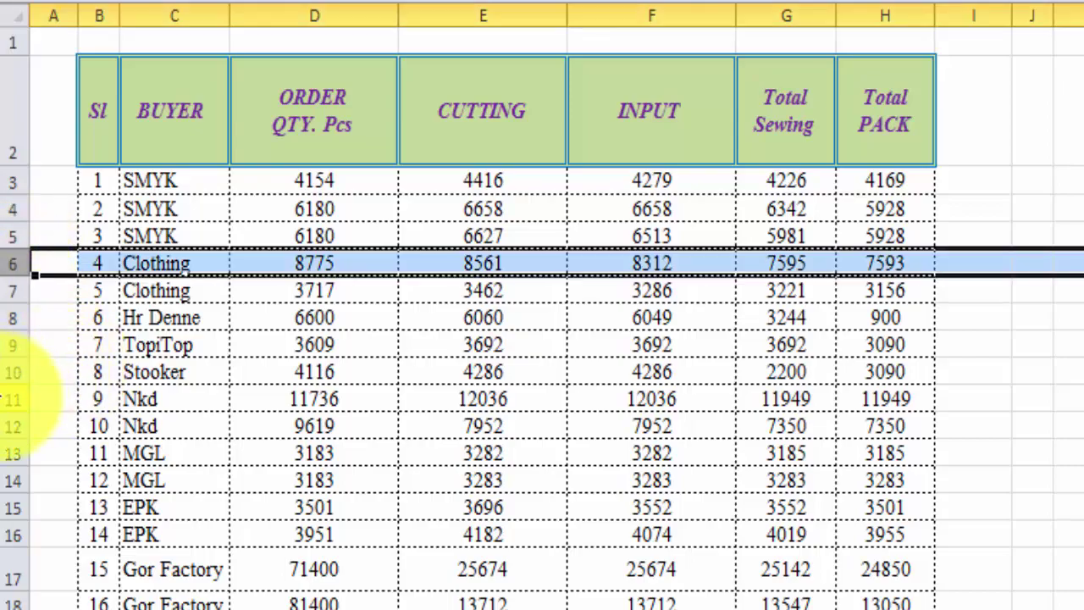
left_click(4, 398)
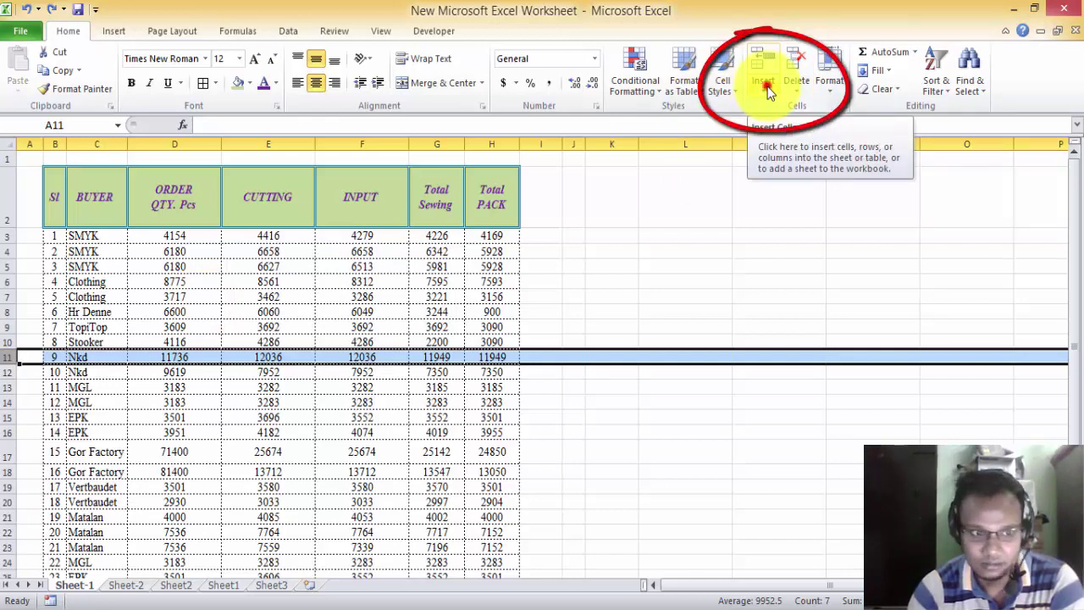
left_click(767, 87)
left_click(787, 104)
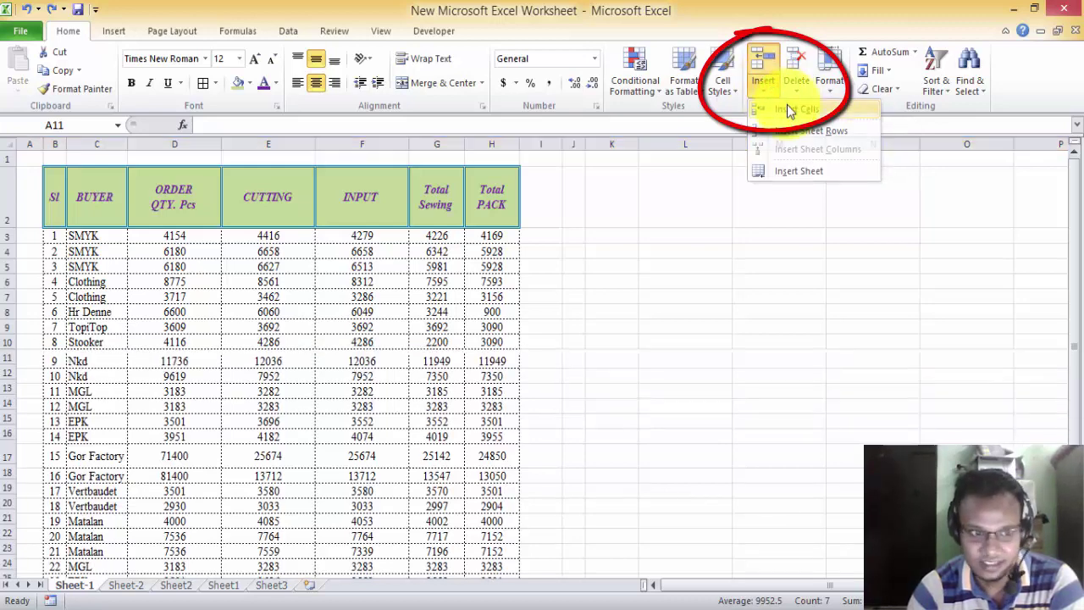
double_click(765, 68)
left_click(765, 68)
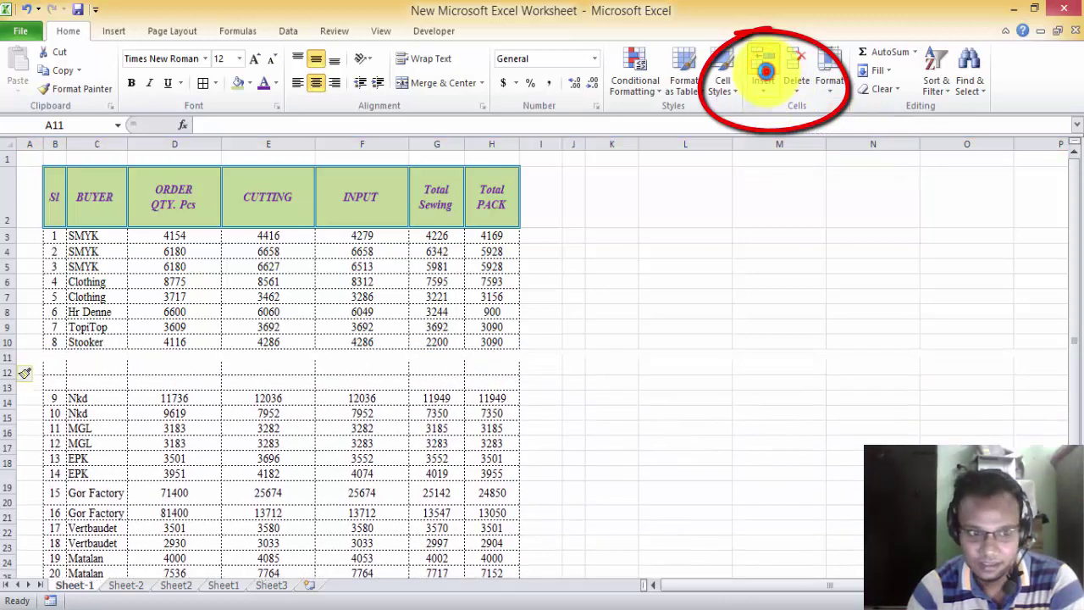
double_click(765, 70)
double_click(765, 71)
left_click(765, 71)
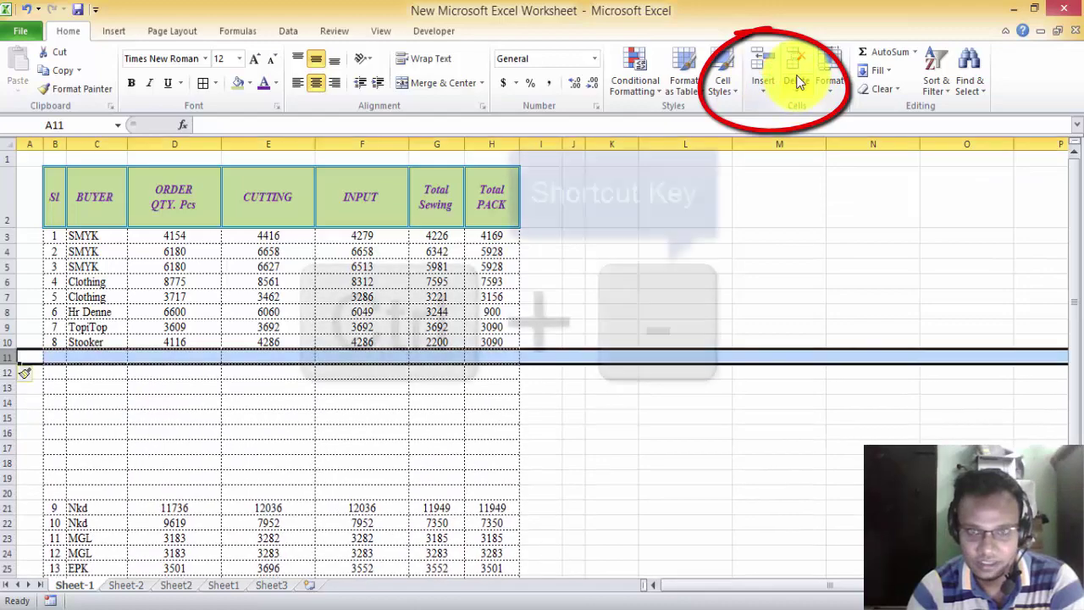
- Delete the blank rows and both Nkd rows so Stooker (Sl 8) sits above MGL (Sl 12)
left_click(797, 75)
left_click(796, 74)
double_click(796, 75)
left_click(797, 74)
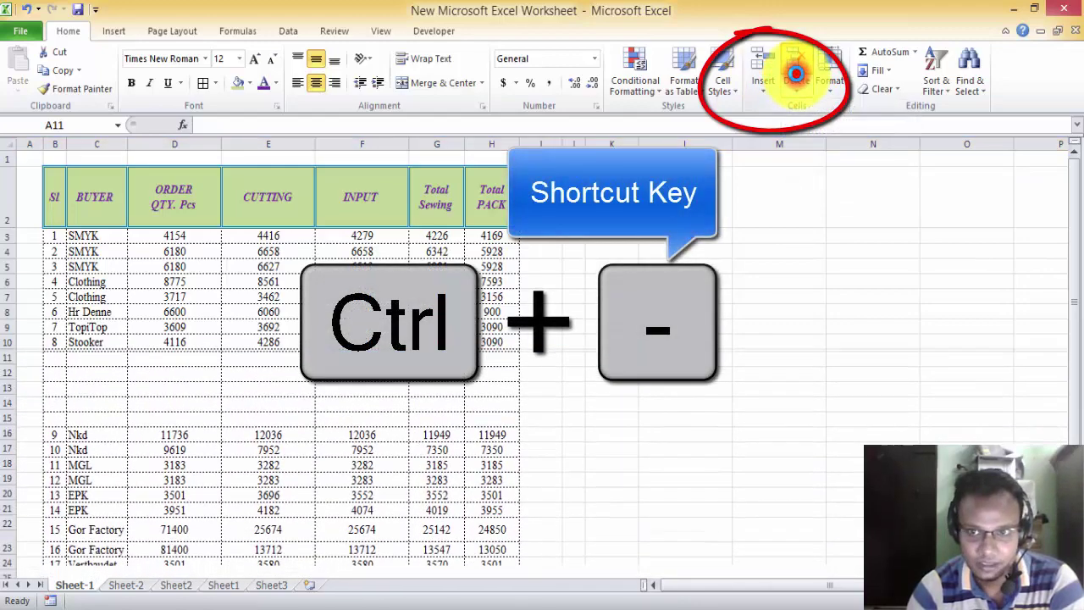
double_click(796, 74)
double_click(796, 74)
double_click(796, 75)
left_click(796, 75)
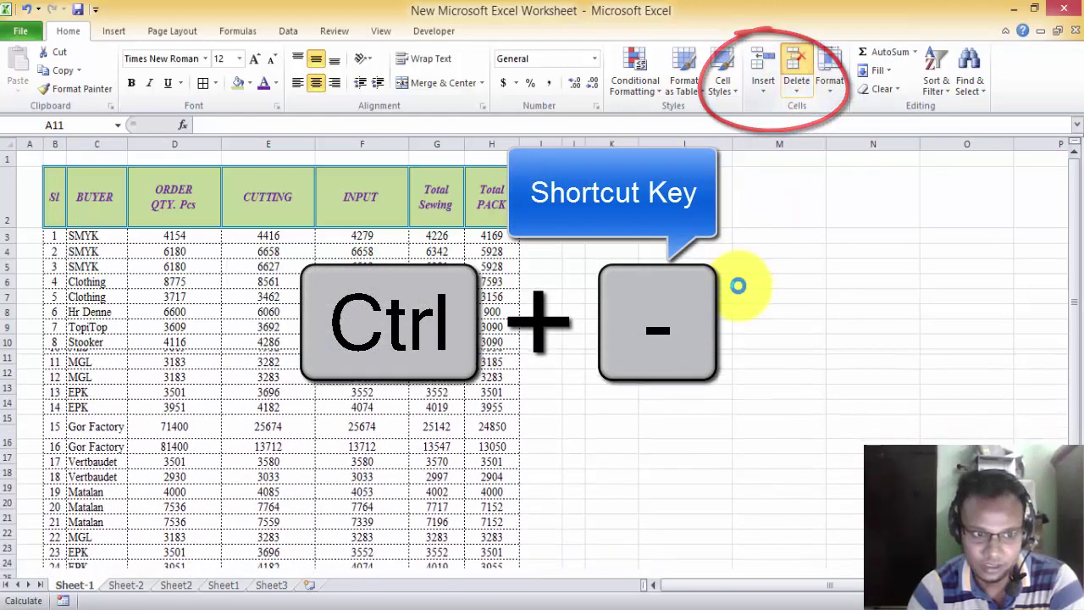
left_click(738, 283)
left_click(758, 355)
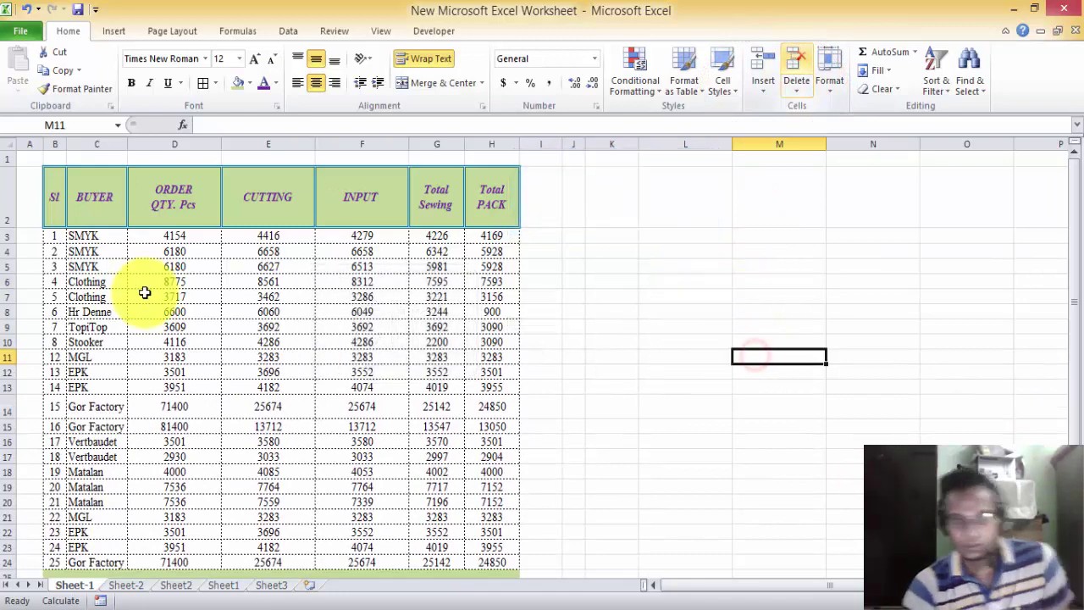
scroll(432, 462, "down", 1)
scroll(432, 462, "down", 3)
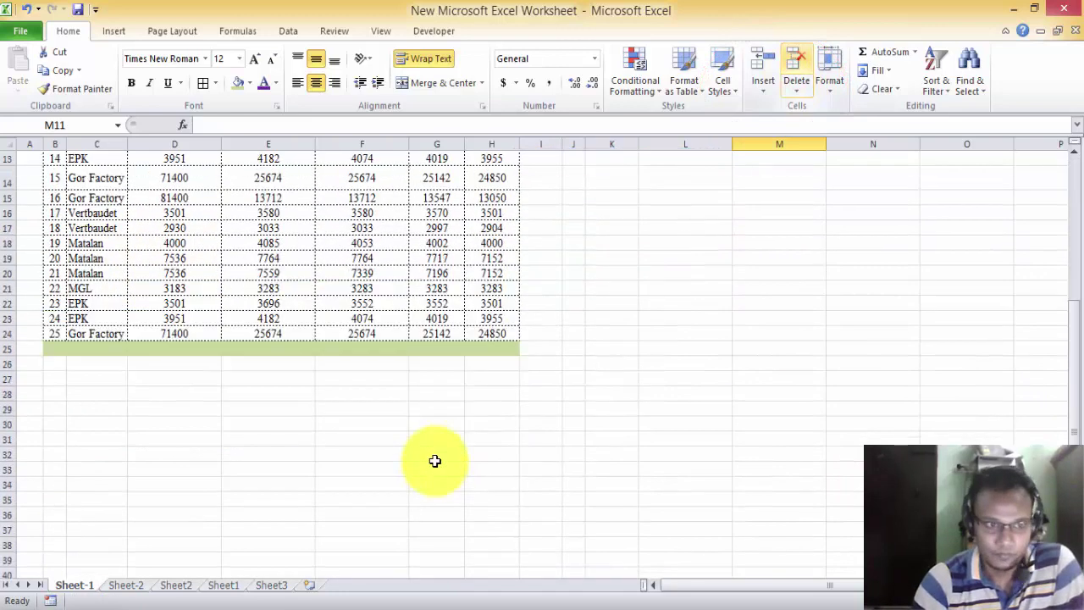
scroll(432, 461, "up", 4)
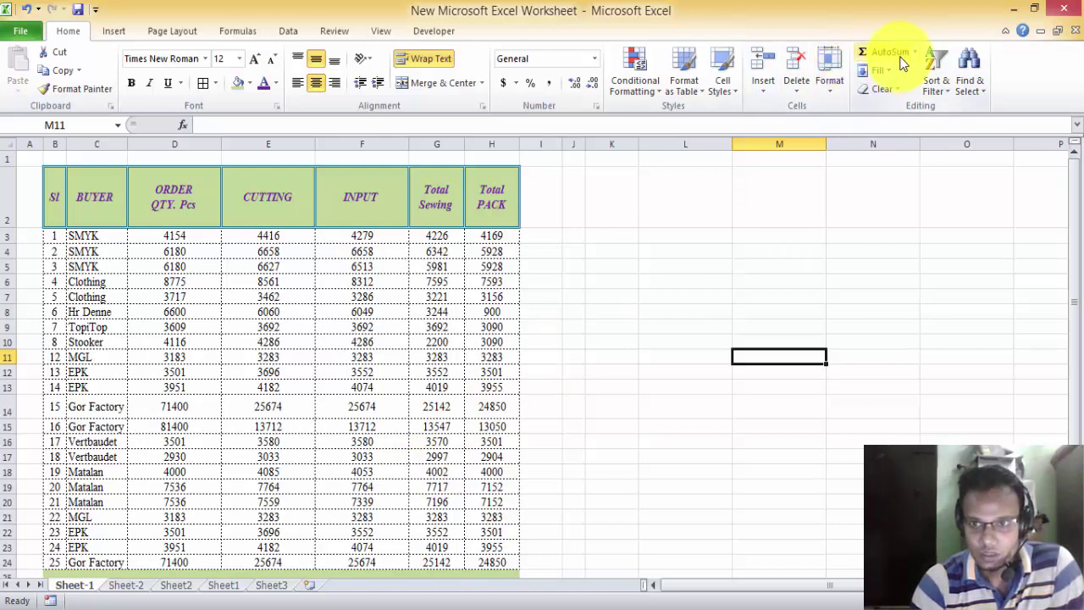
scroll(177, 348, "down", 5)
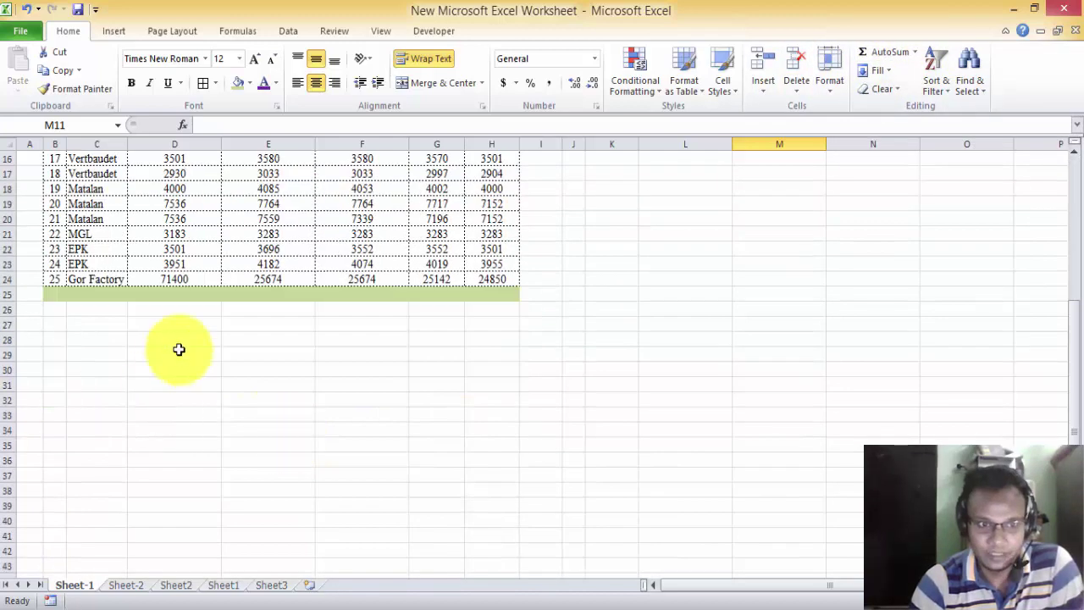
scroll(186, 344, "up", 5)
scroll(173, 445, "down", 4)
left_click(175, 348)
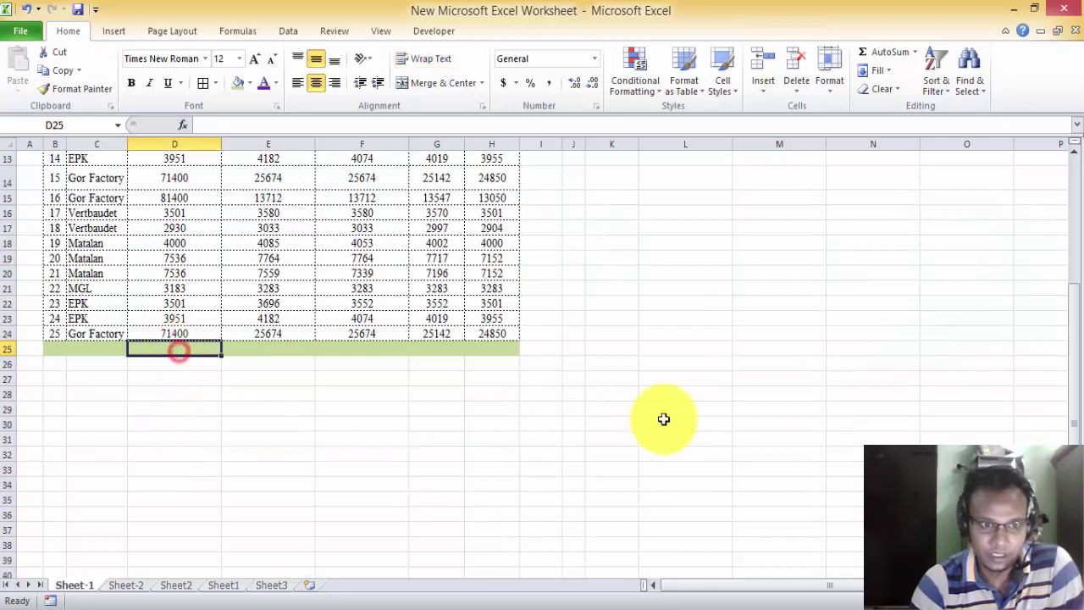
scroll(661, 418, "up", 3)
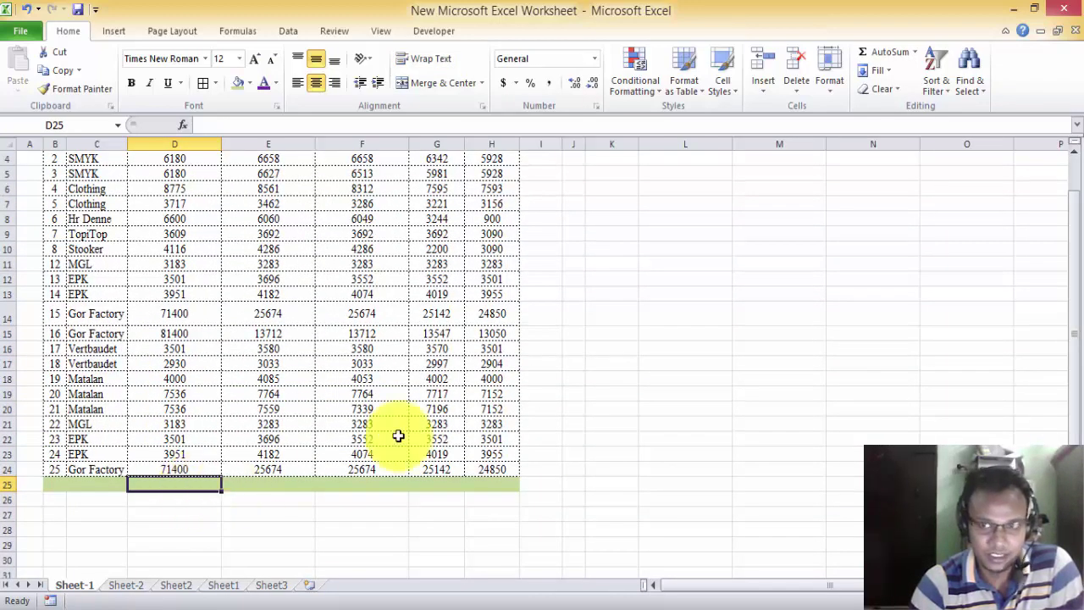
key("alt+equal")
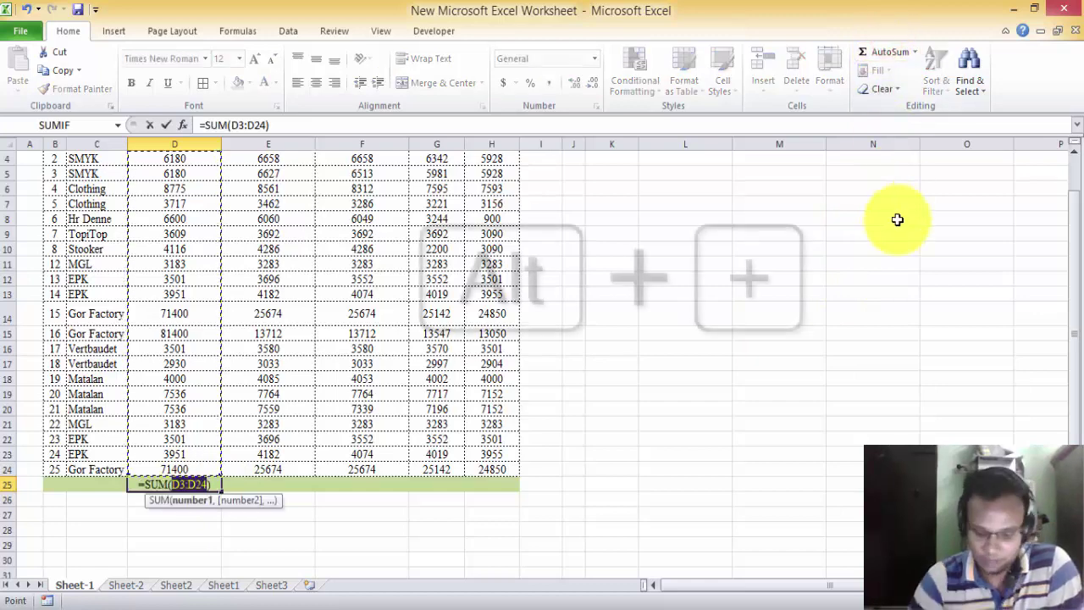
key("Return")
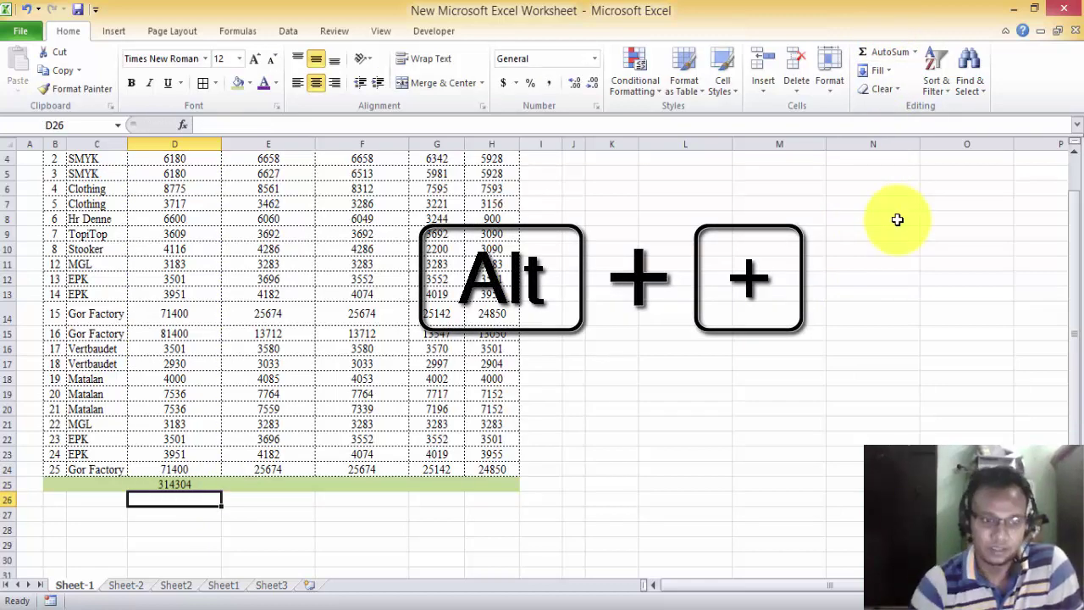
scroll(557, 407, "down", 1)
scroll(189, 399, "down", 1)
left_click(185, 390)
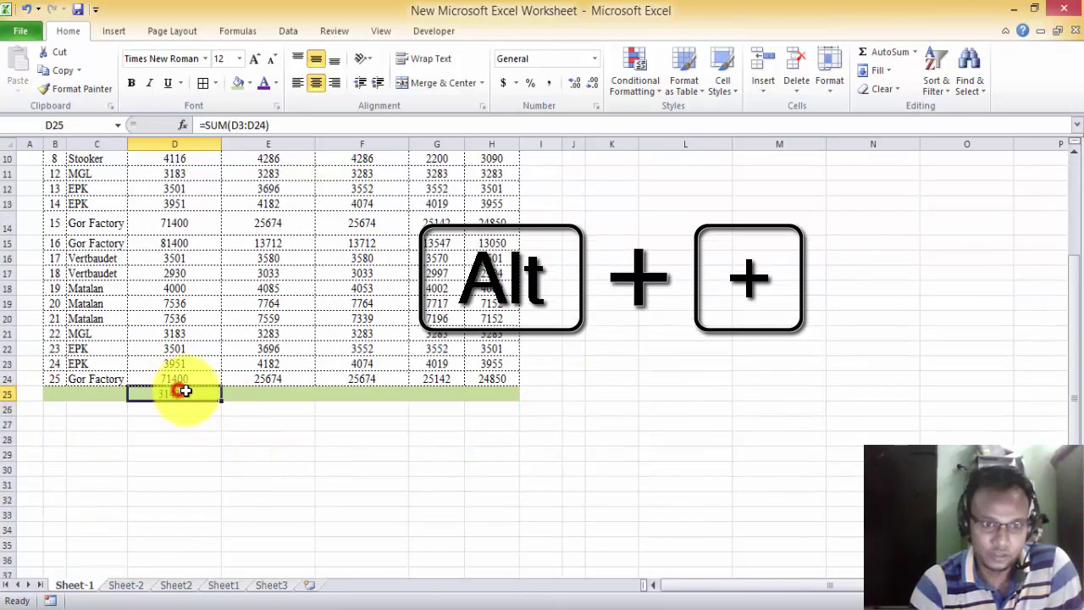
left_click_drag(185, 391, 484, 395)
scroll(1036, 184, "up", 3)
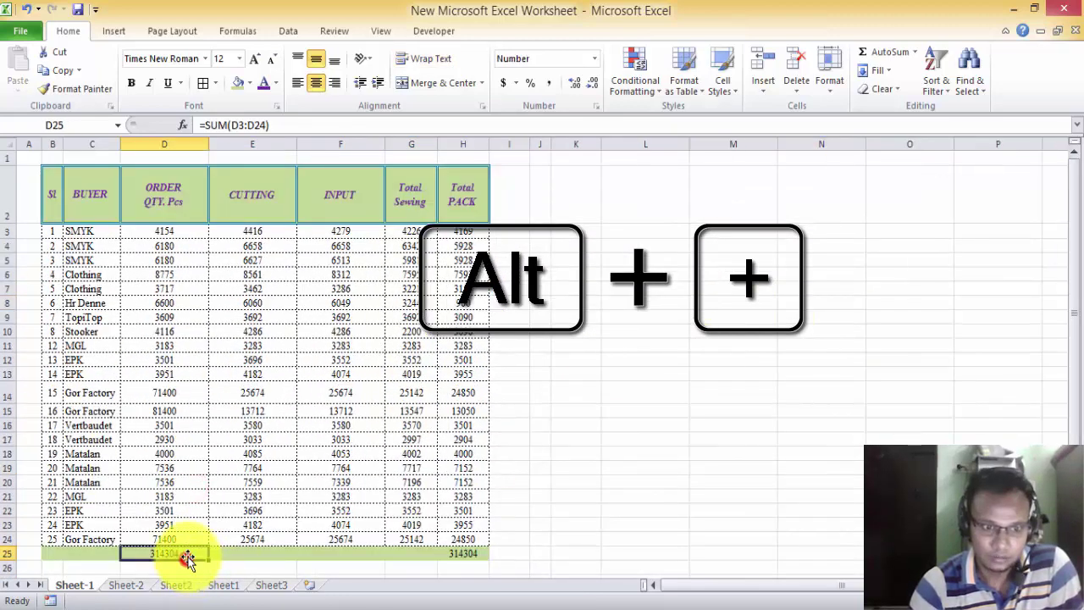
left_click_drag(189, 554, 483, 559)
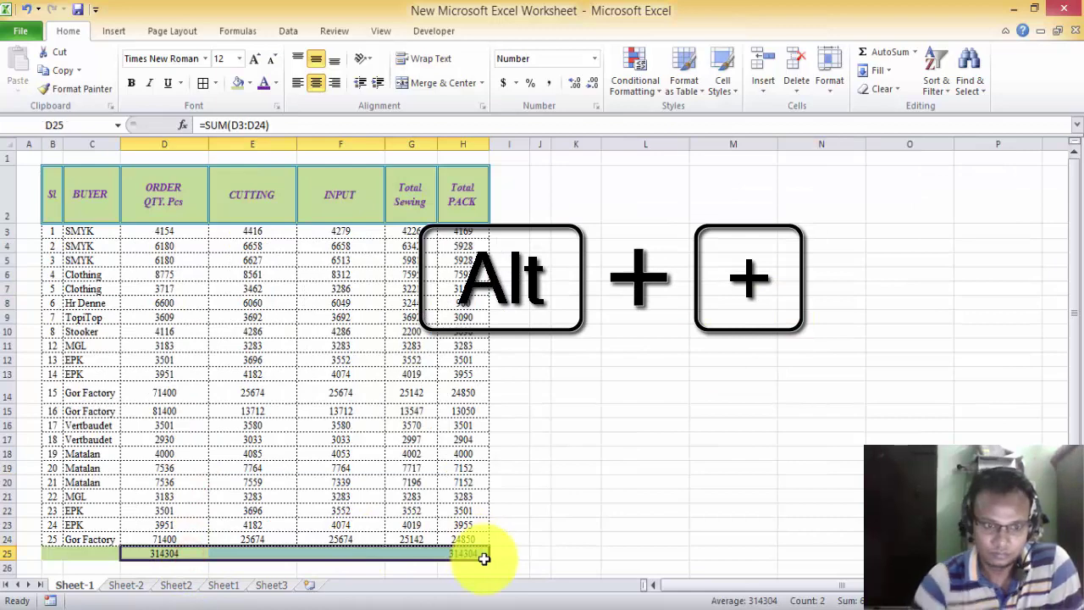
- AutoSum D25:H25 to total each column, giving 314304 through 142791
left_click(631, 448)
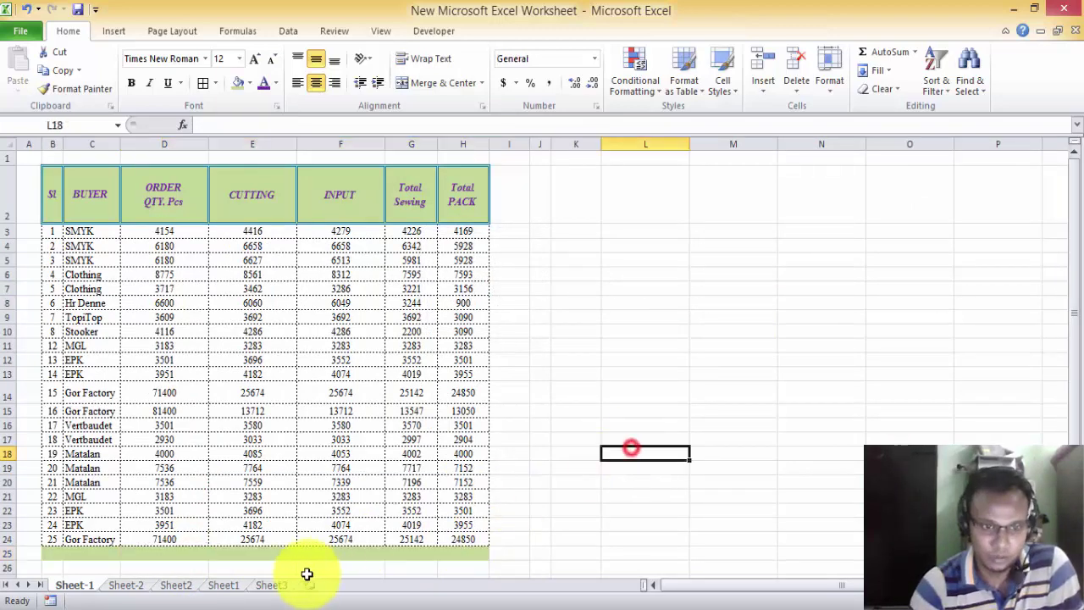
left_click_drag(146, 552, 475, 554)
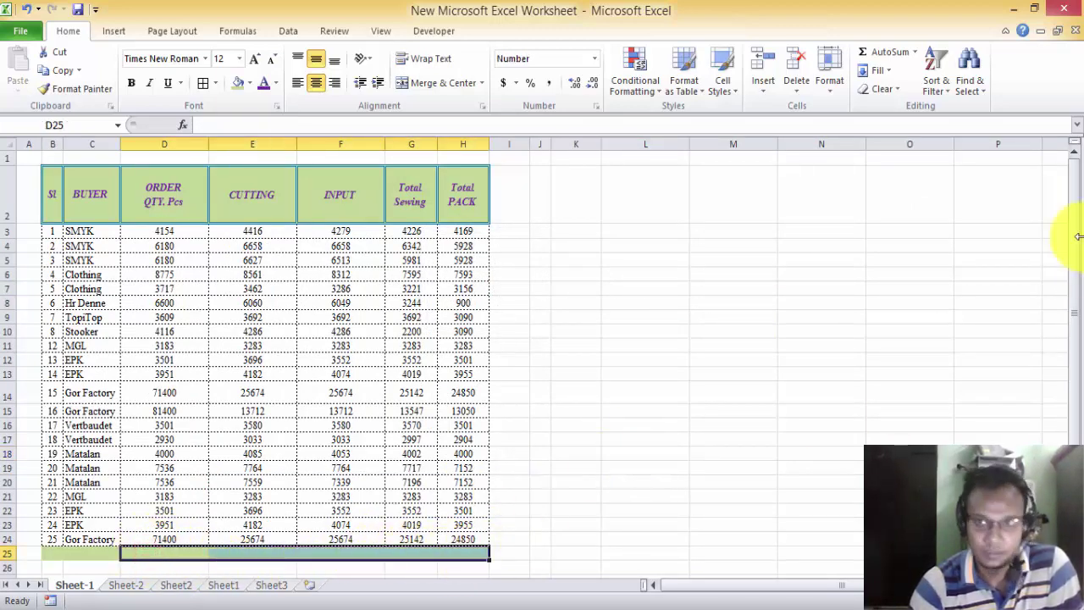
left_click(898, 52)
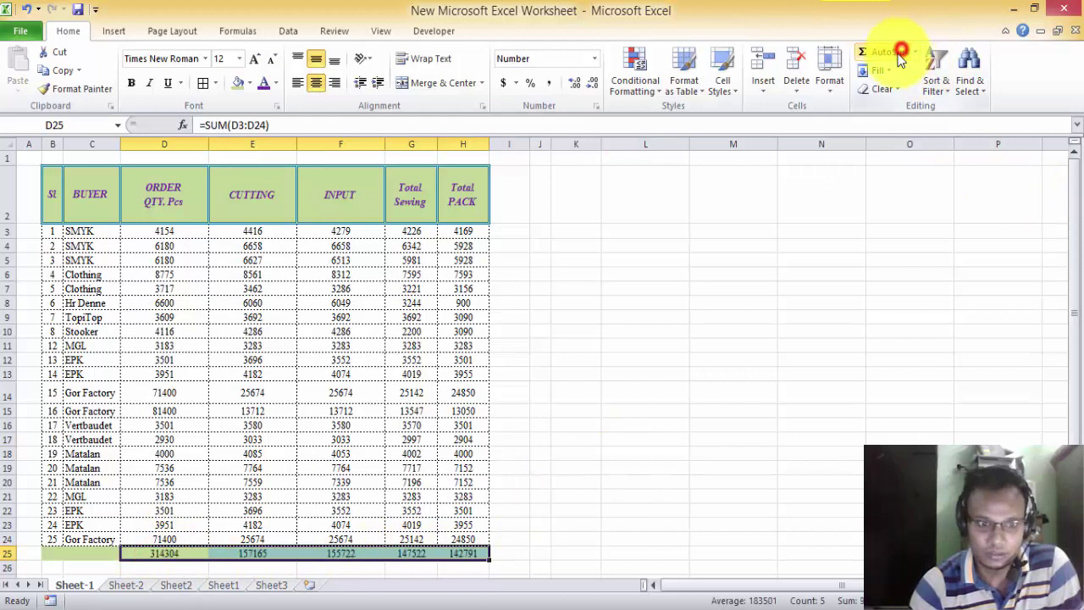
left_click(681, 396)
- Add borders to the total row B25:H25
left_click(62, 556)
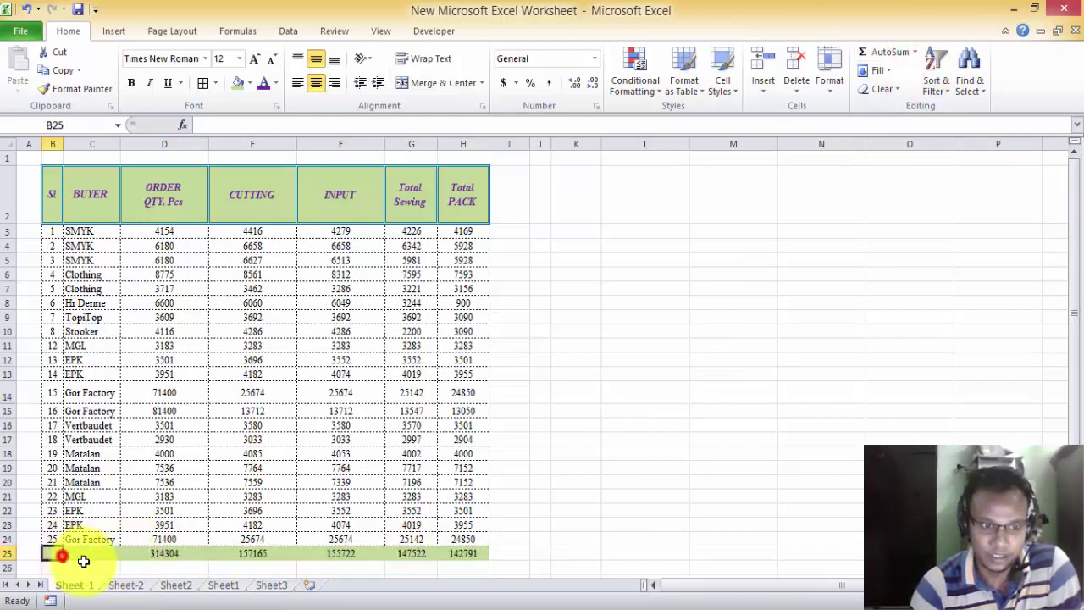
left_click_drag(83, 561, 474, 555)
left_click(200, 82)
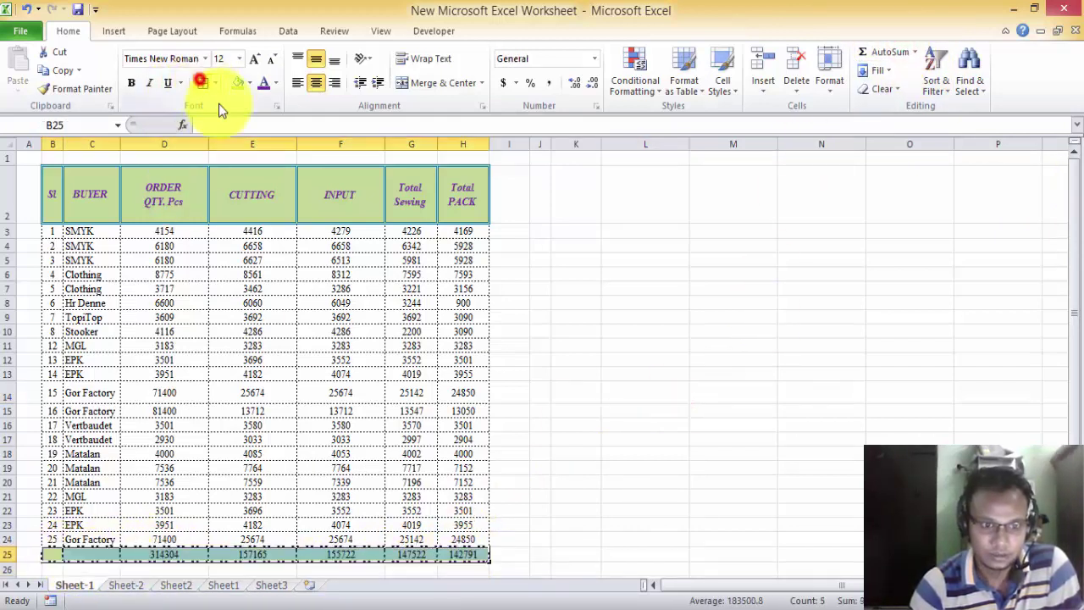
left_click(760, 410)
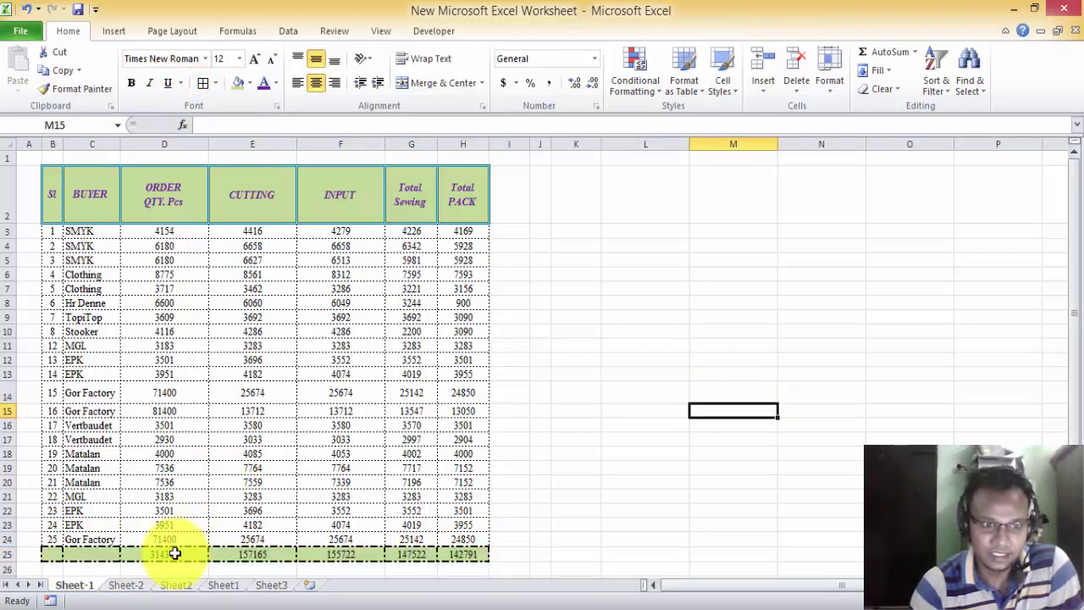
left_click(669, 498)
mouse_move(53, 555)
left_mouse_down()
mouse_move(437, 564)
mouse_move(463, 554)
left_mouse_up()
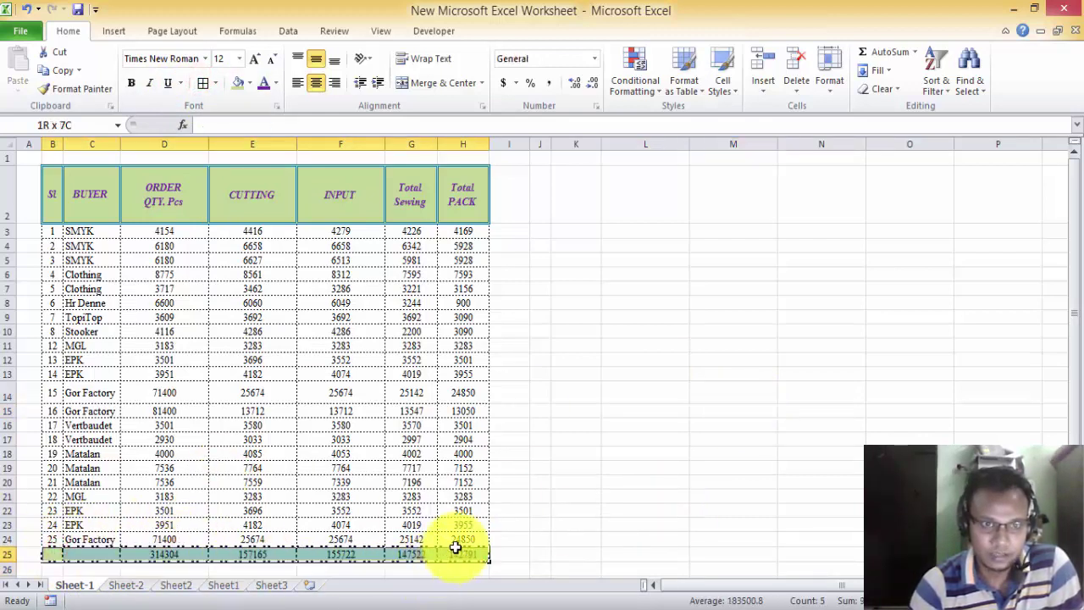
left_click(216, 84)
left_click(734, 374)
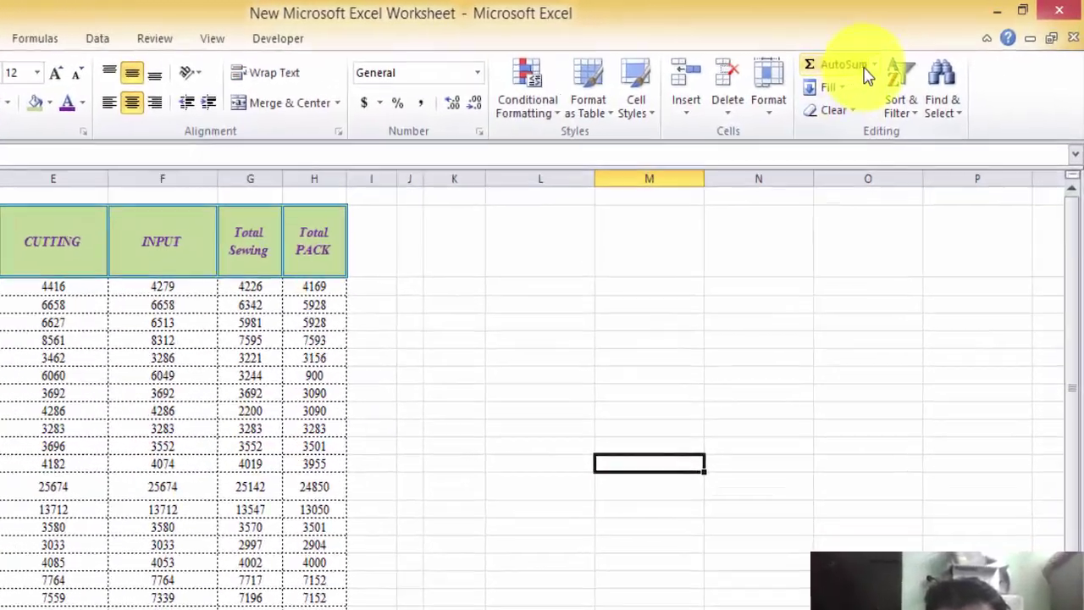
left_click(898, 56)
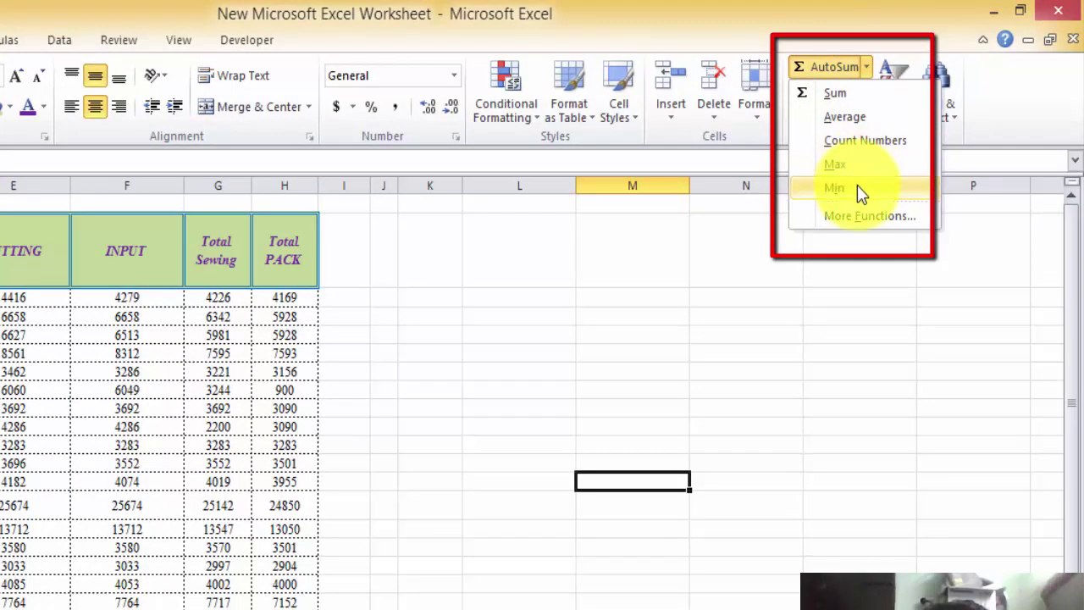
left_click(857, 216)
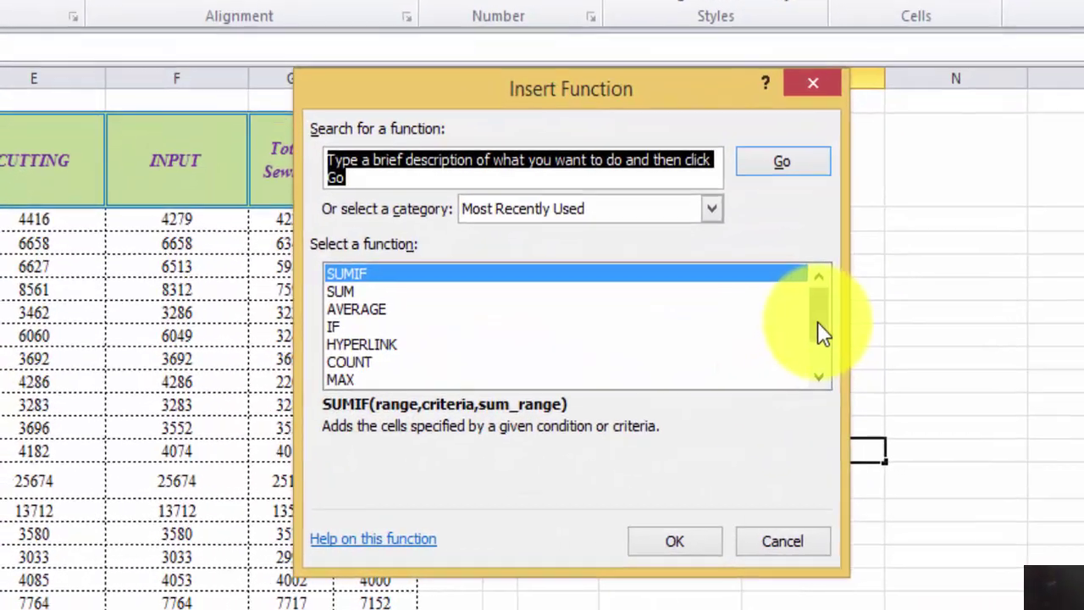
mouse_move(823, 332)
left_mouse_down()
mouse_move(823, 365)
mouse_move(823, 321)
left_mouse_up()
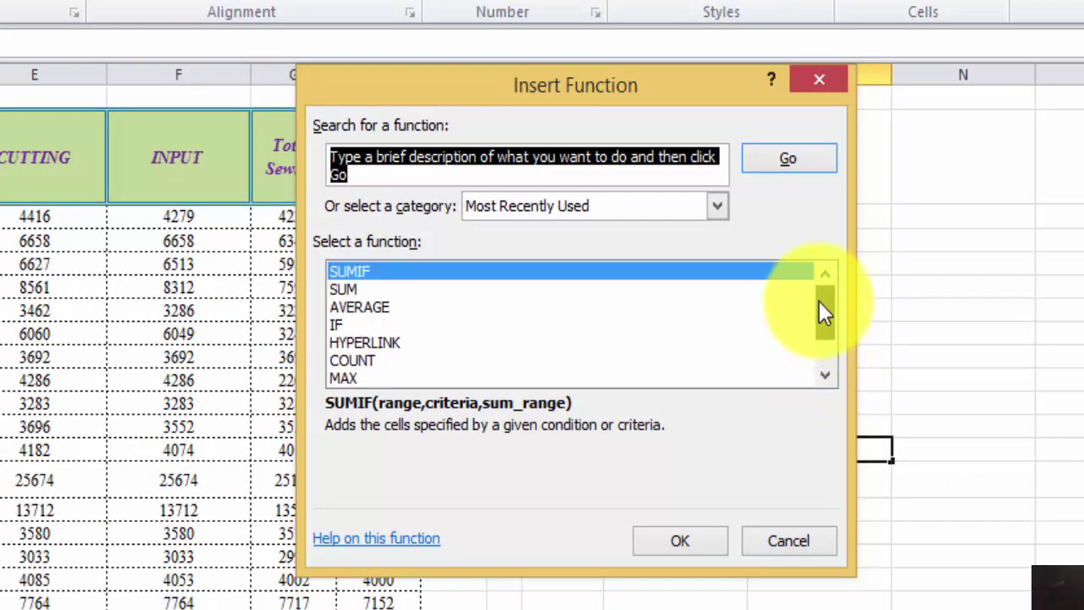
left_click_drag(819, 300, 818, 329)
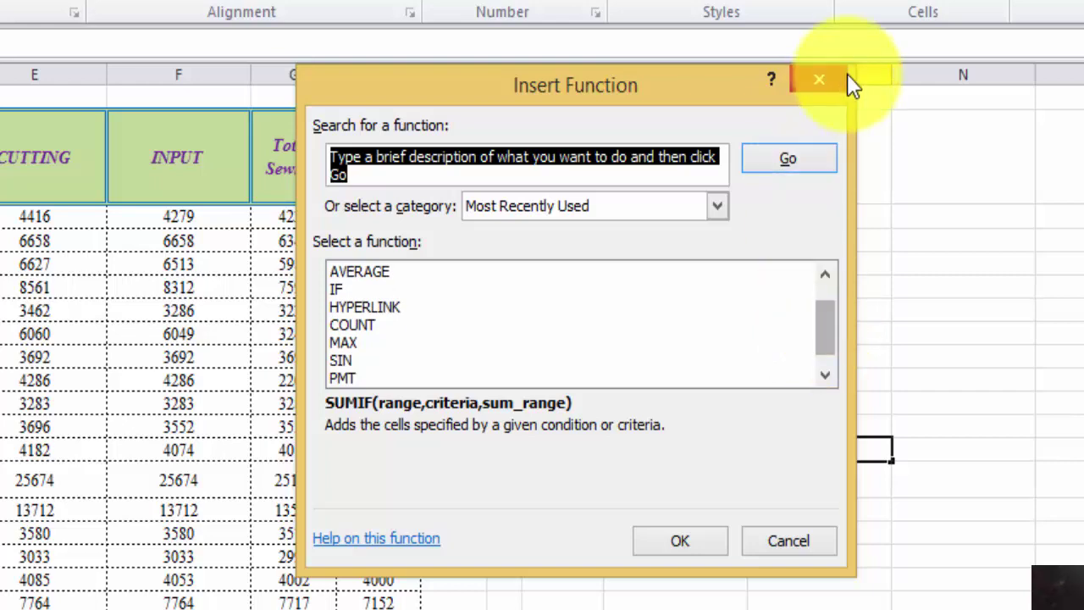
left_click(819, 79)
left_click(670, 487)
scroll(490, 470, "down", 3)
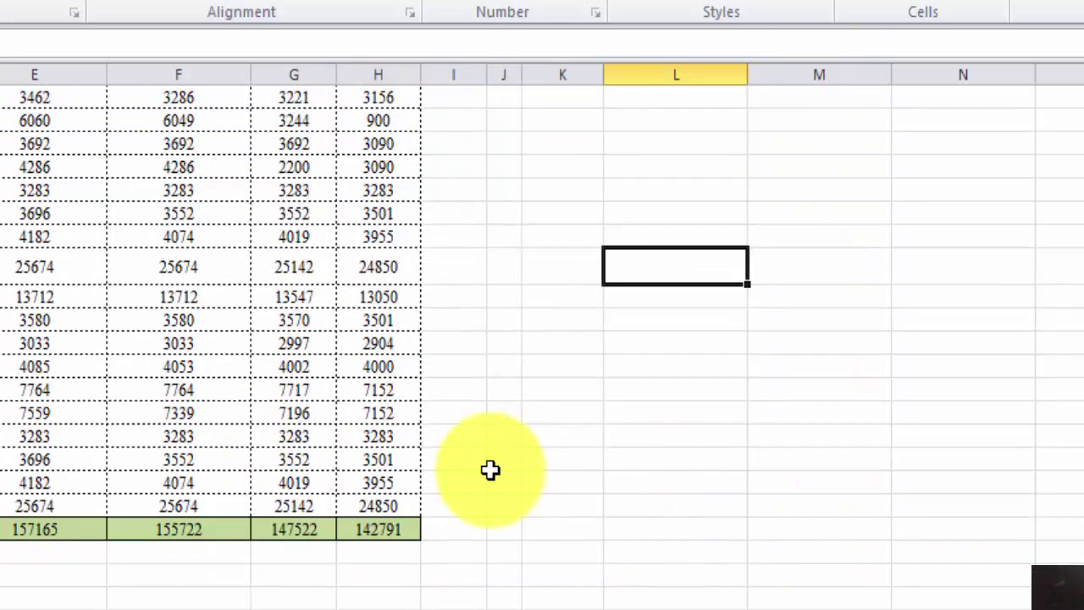
scroll(490, 470, "up", 3)
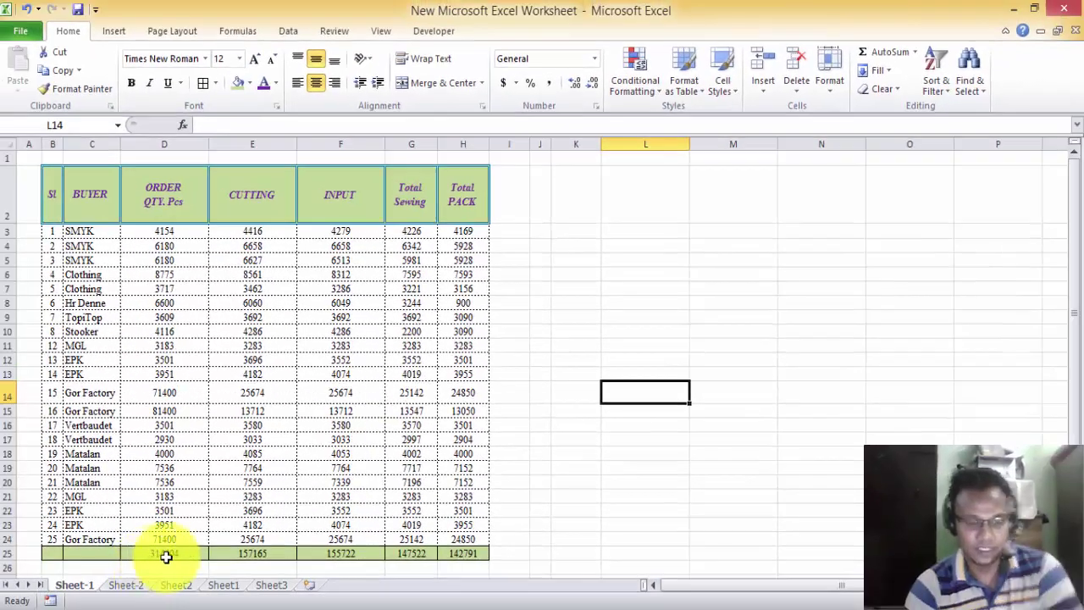
- Replace the D25 sum with =AVERAGE(D3:D24), showing 14287
left_click(177, 557)
left_click(842, 456)
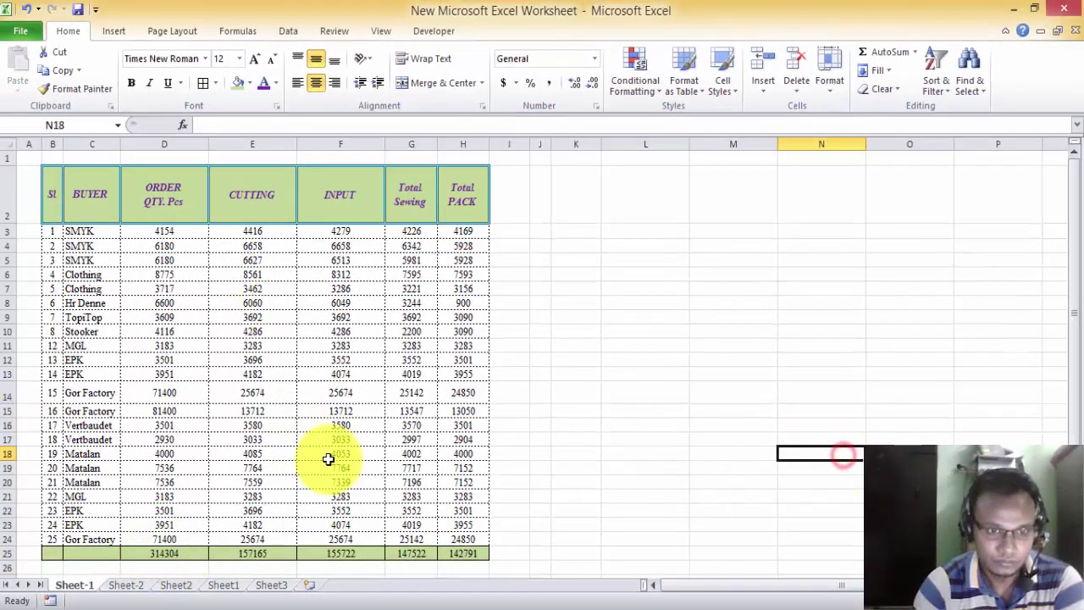
left_click(916, 53)
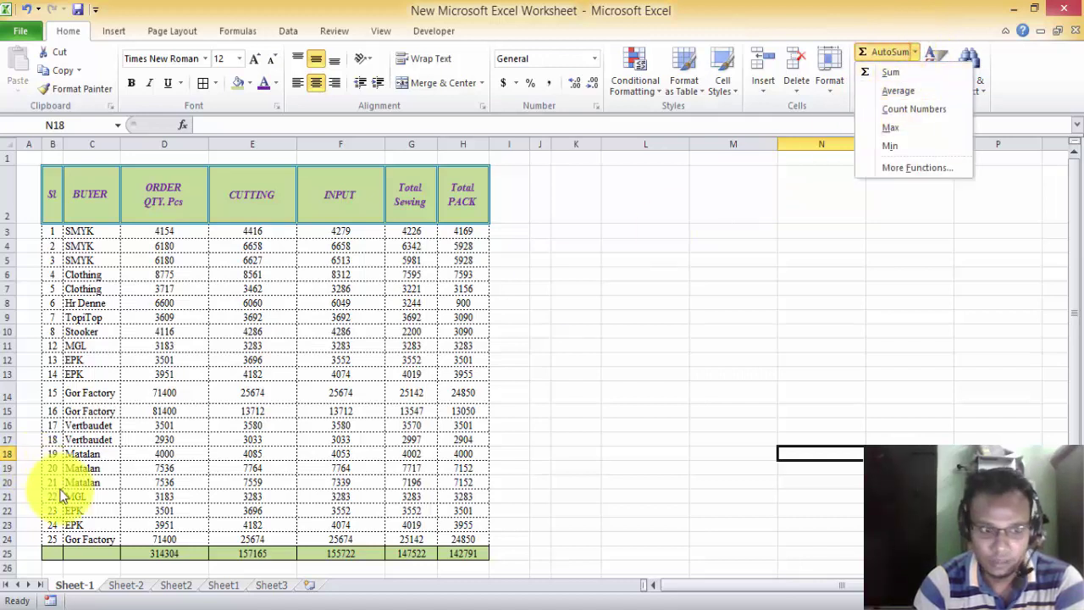
left_click(188, 551)
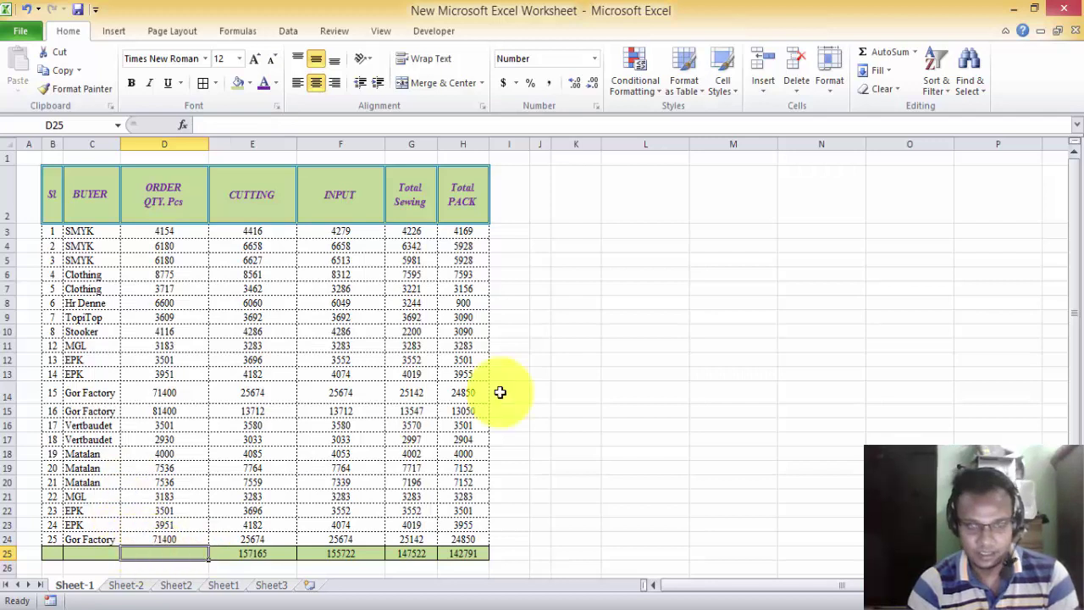
left_click(915, 52)
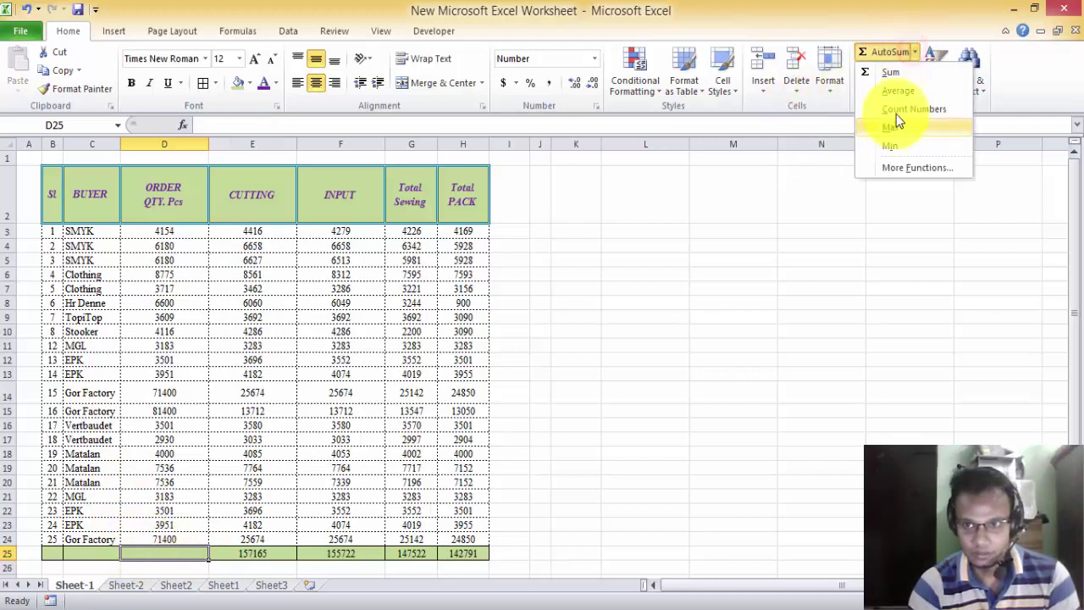
left_click(903, 96)
key("Return")
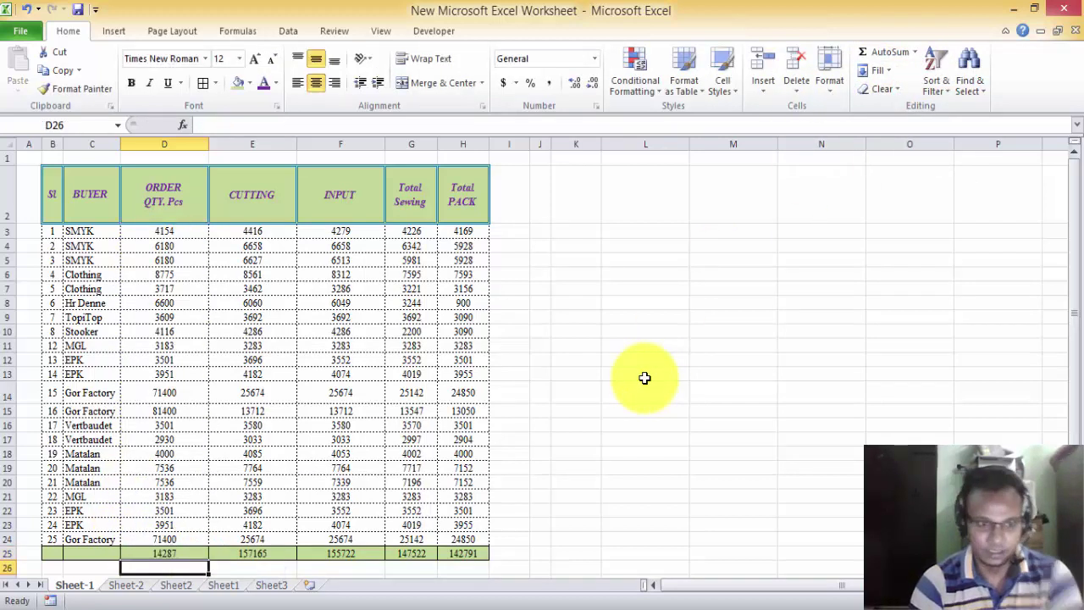
left_click(179, 553)
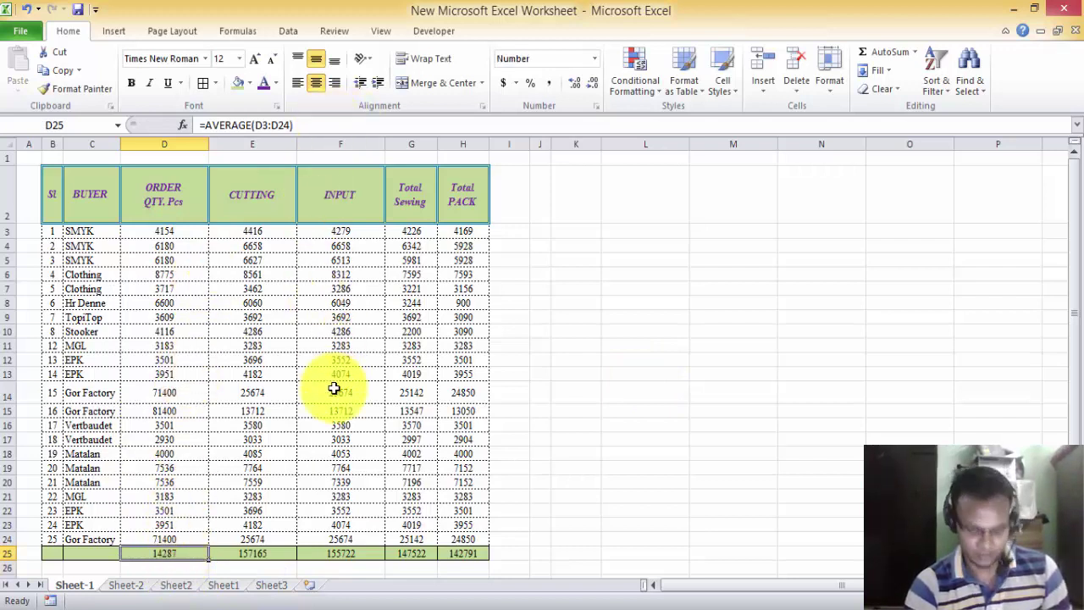
- Undo the average, clear D25:H25, and re-insert SUM totals with Alt+=, restoring 314304
key("ctrl+z")
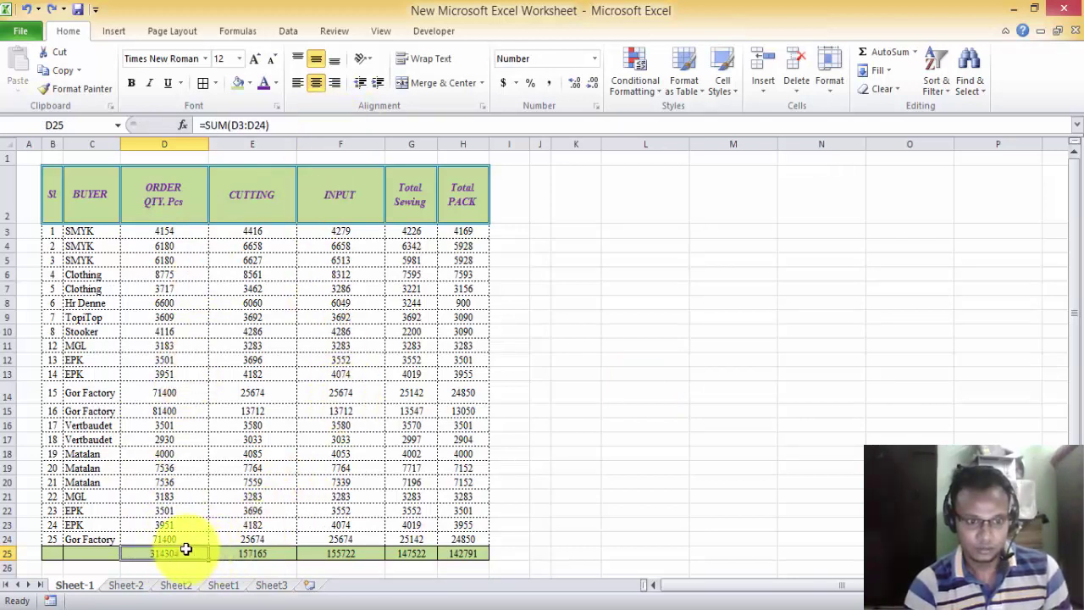
left_click_drag(179, 553, 447, 555)
key("Delete")
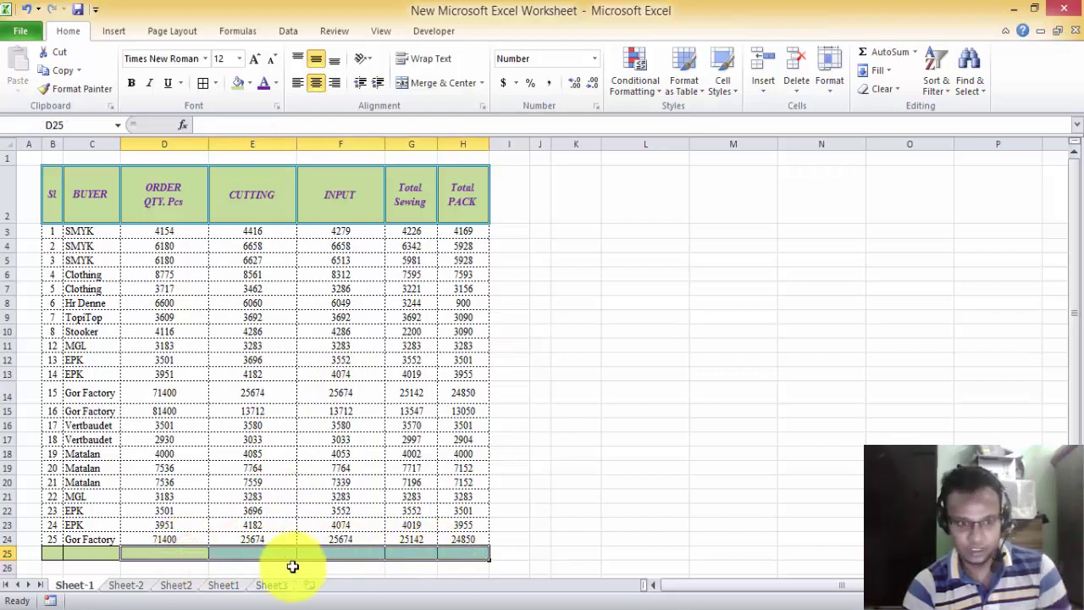
left_click_drag(189, 551, 461, 555)
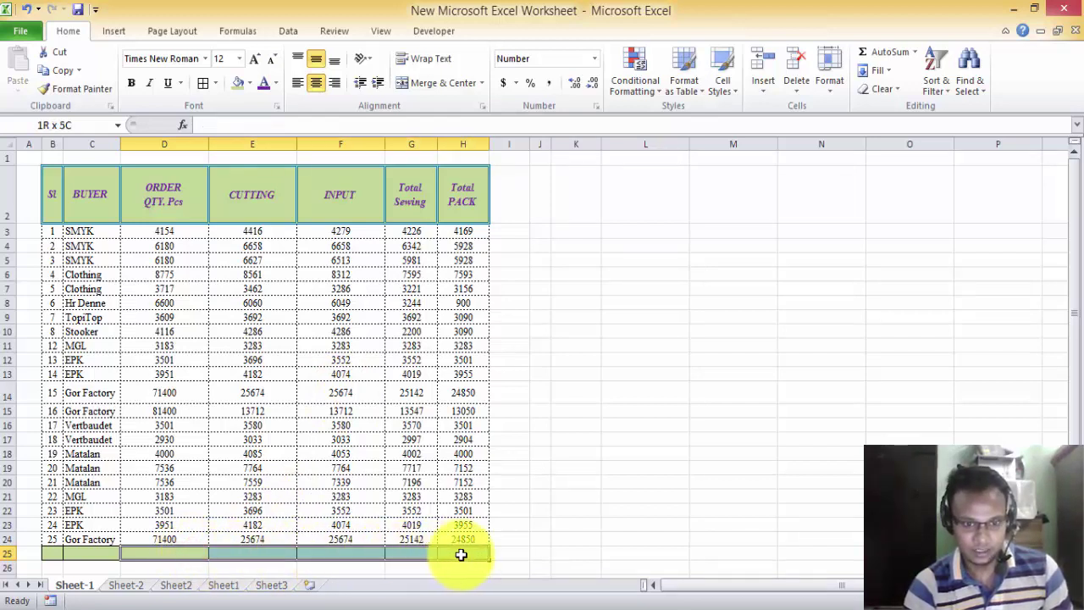
key("alt+equal")
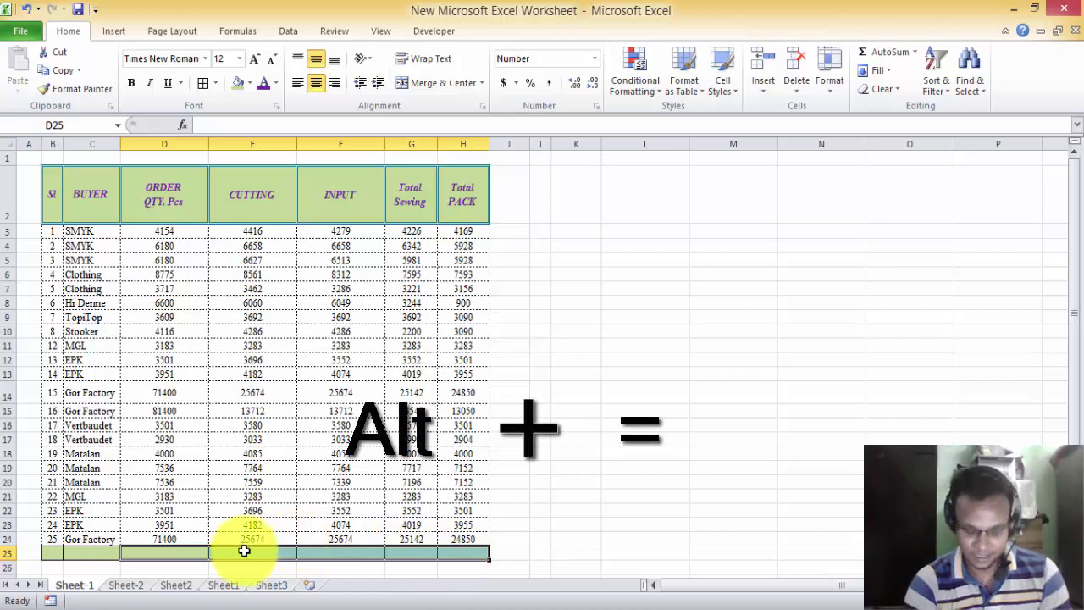
key("alt")
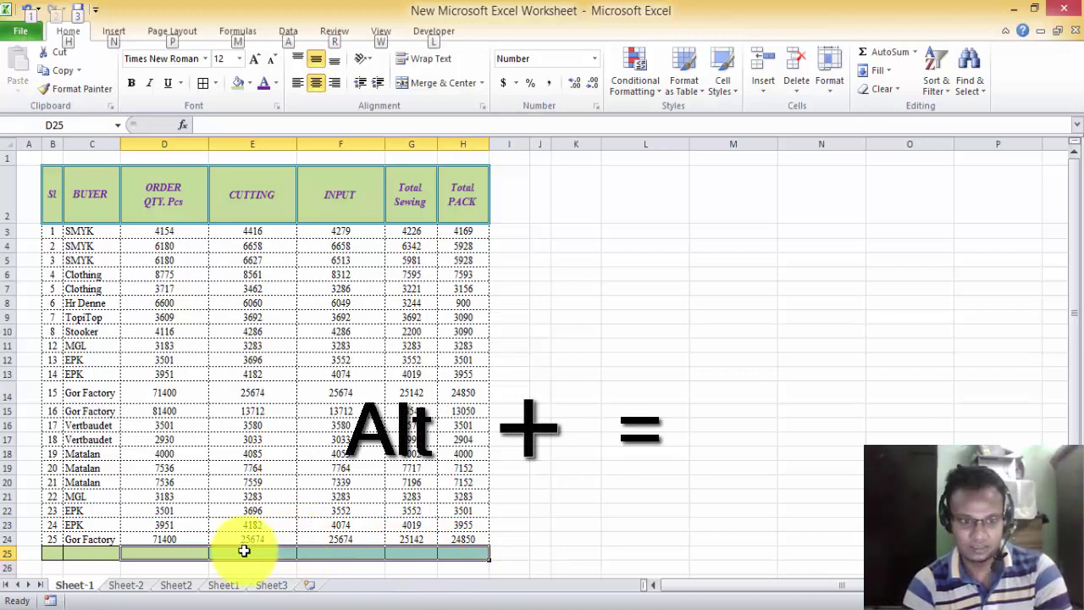
key("alt+equal")
left_click(745, 467)
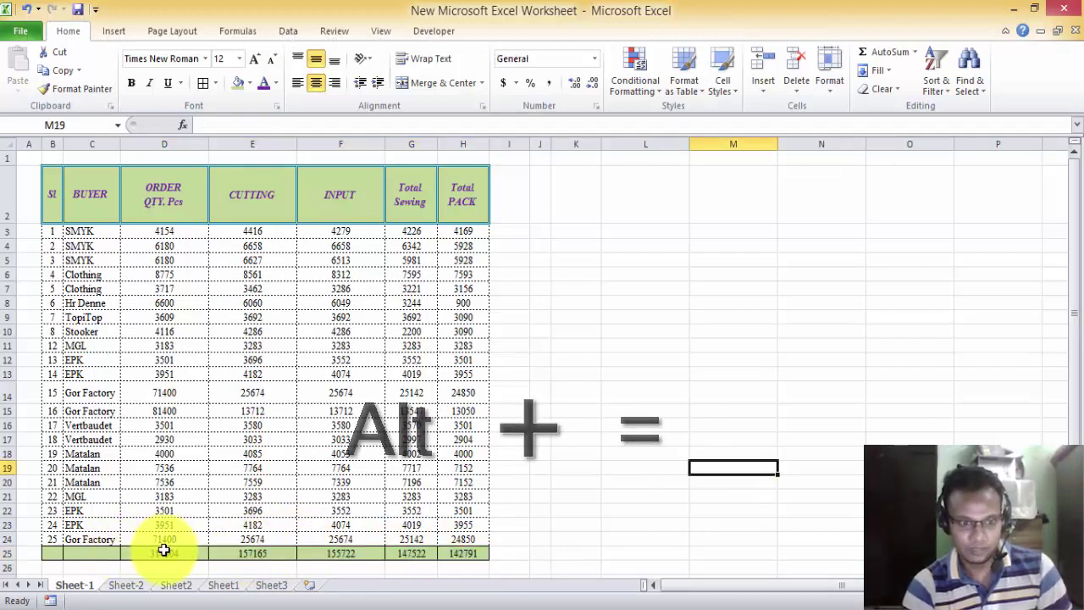
left_click_drag(163, 550, 474, 552)
left_click(687, 298)
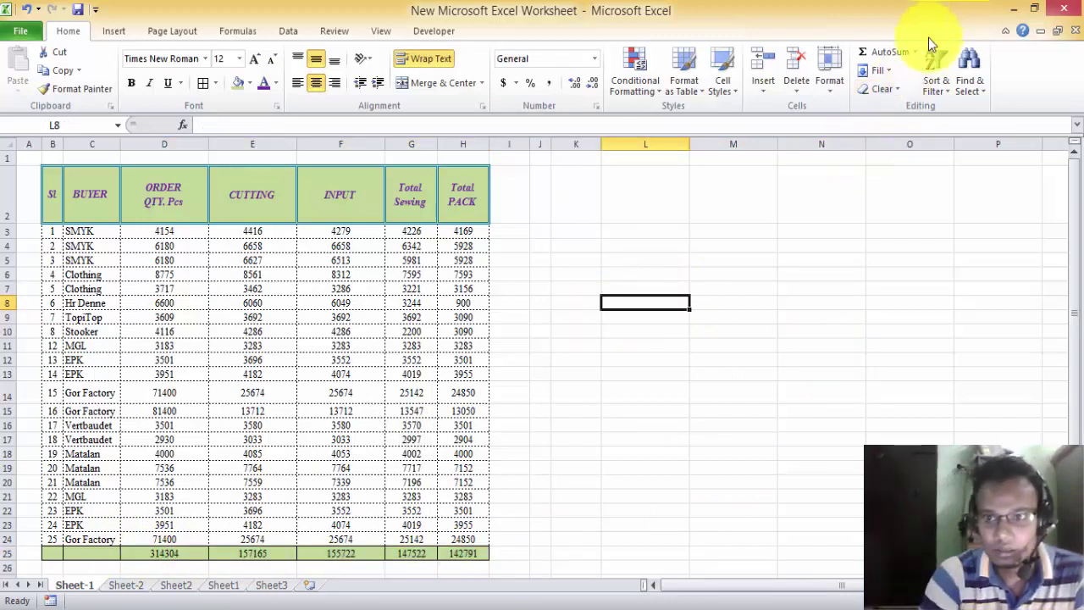
left_click(938, 85)
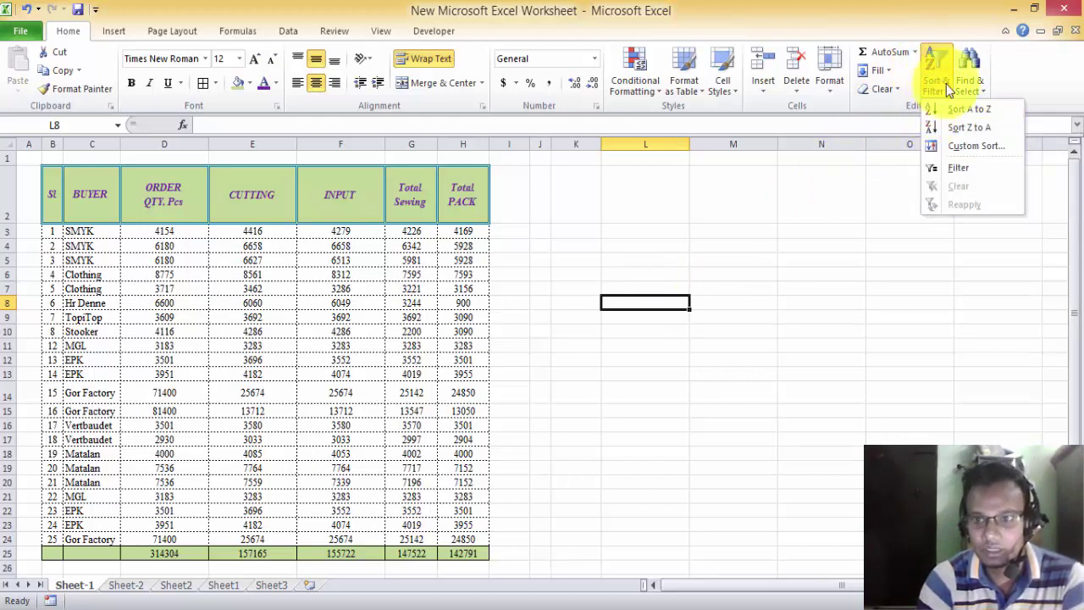
left_click(968, 81)
left_click(702, 355)
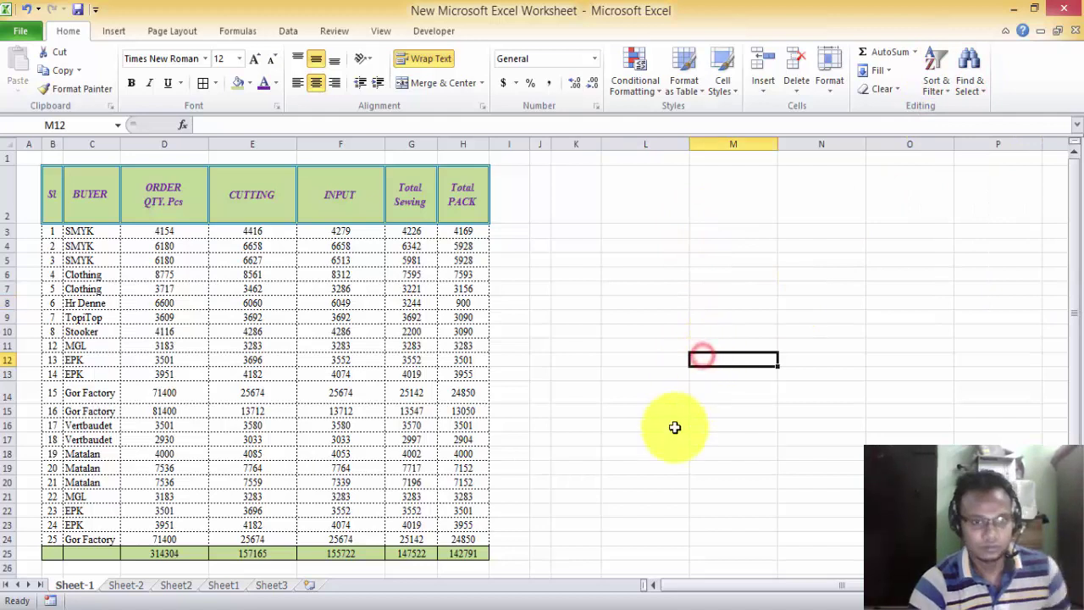
left_click(591, 349)
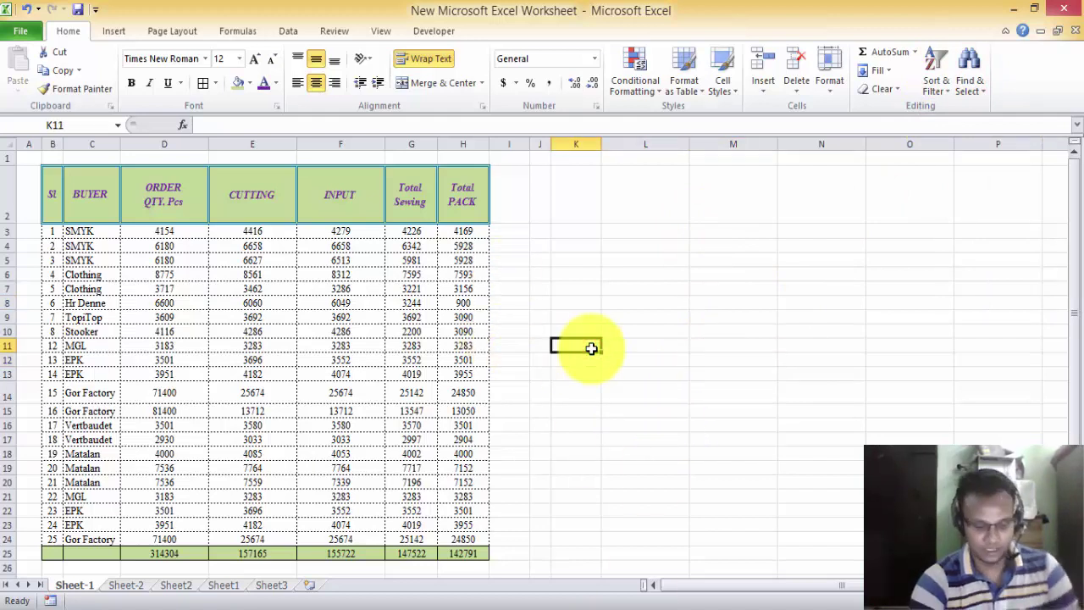
- Find all cells containing MGL (C11 and C21), then switch to the Replace tab
key("ctrl+f")
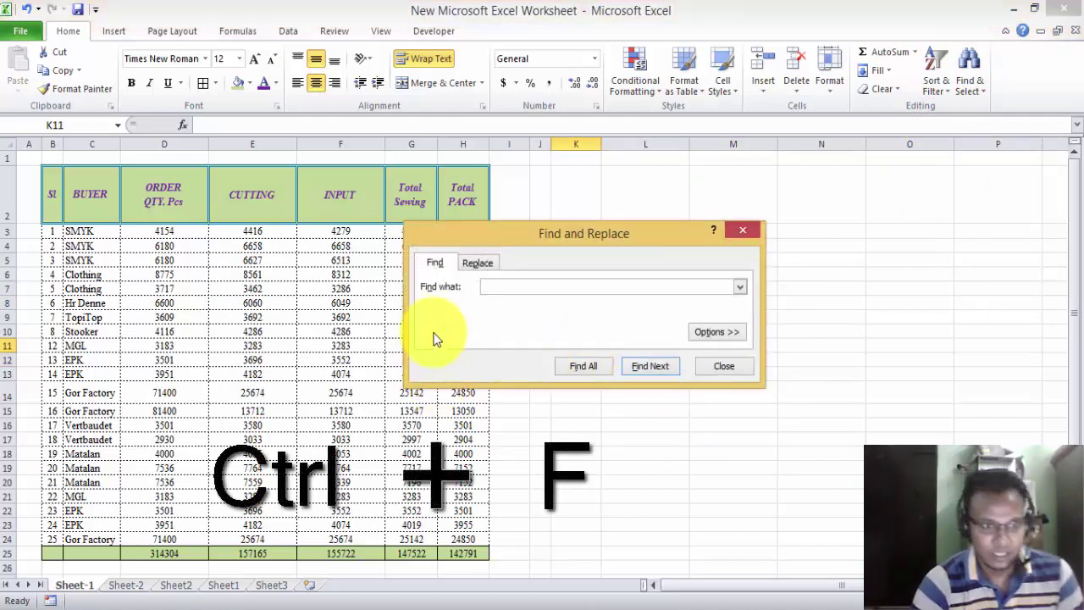
left_click_drag(537, 229, 583, 178)
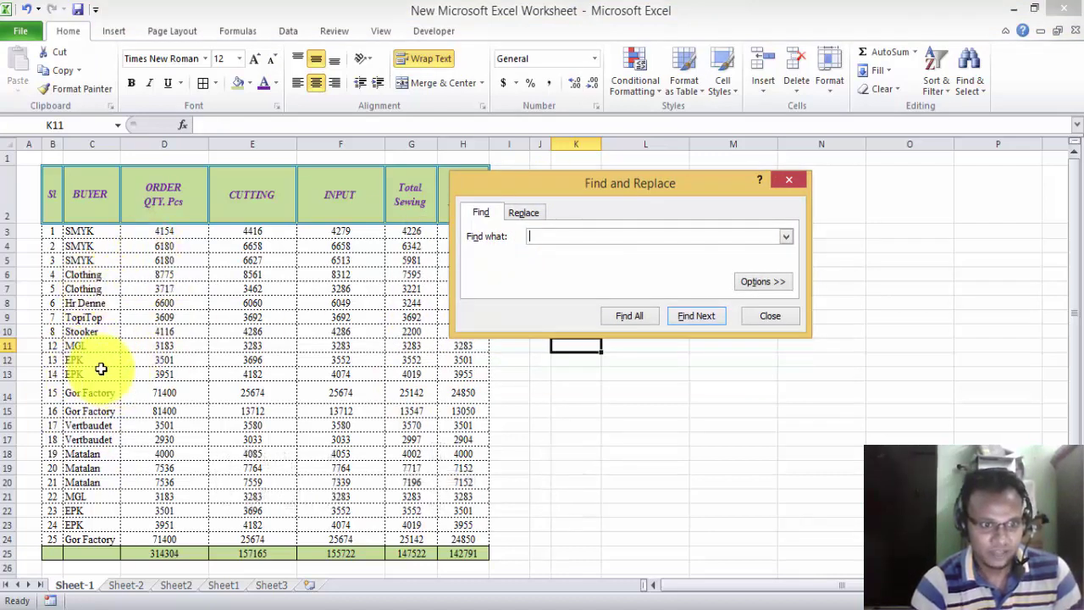
left_click(557, 236)
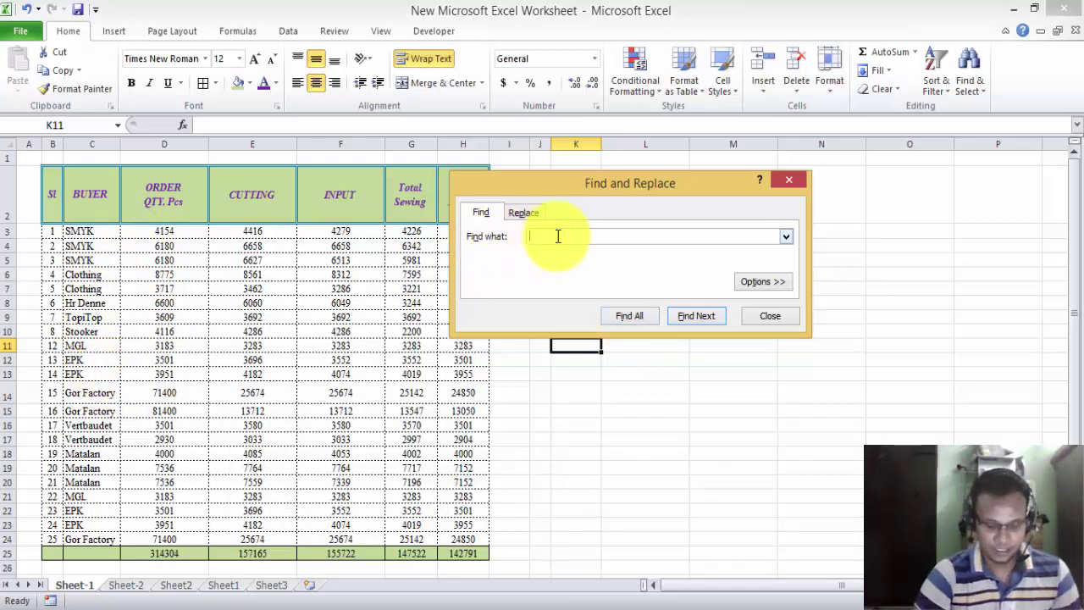
type("MGL")
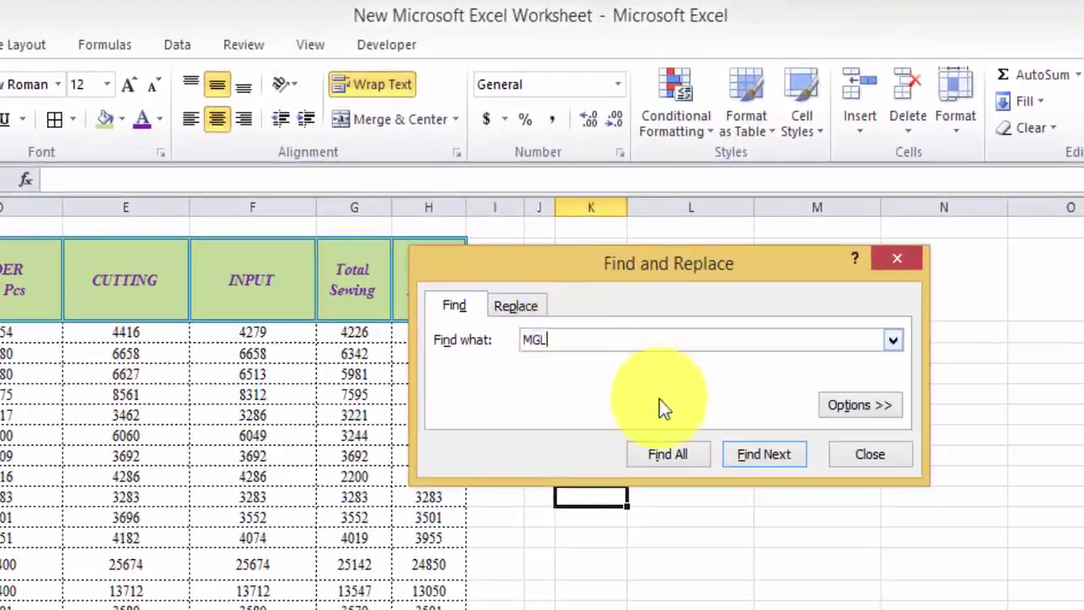
left_click(684, 460)
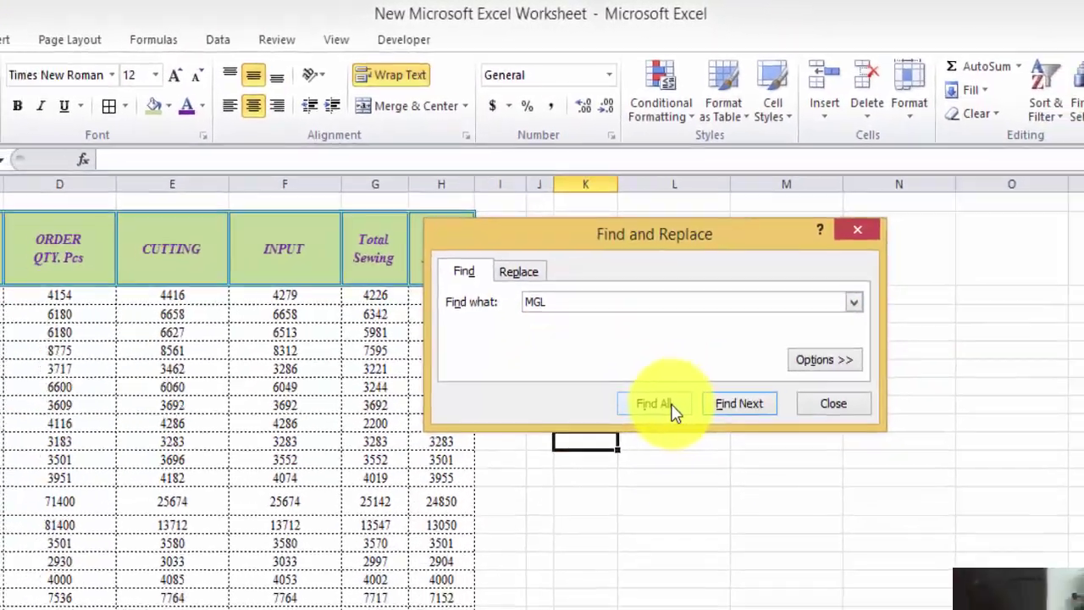
left_click(666, 455)
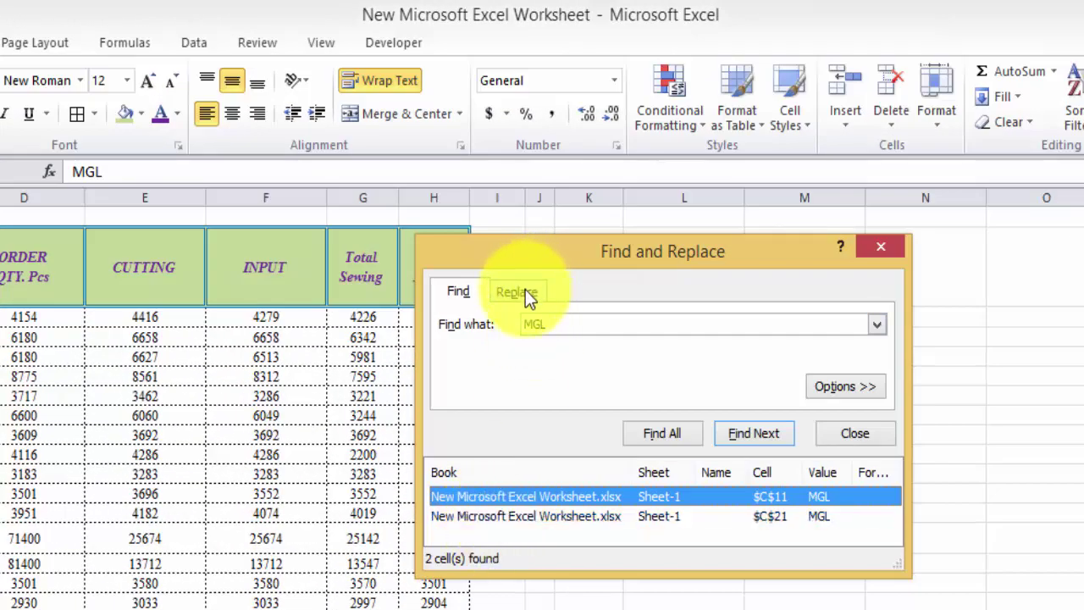
left_click(526, 290)
left_click(573, 353)
type("KIK")
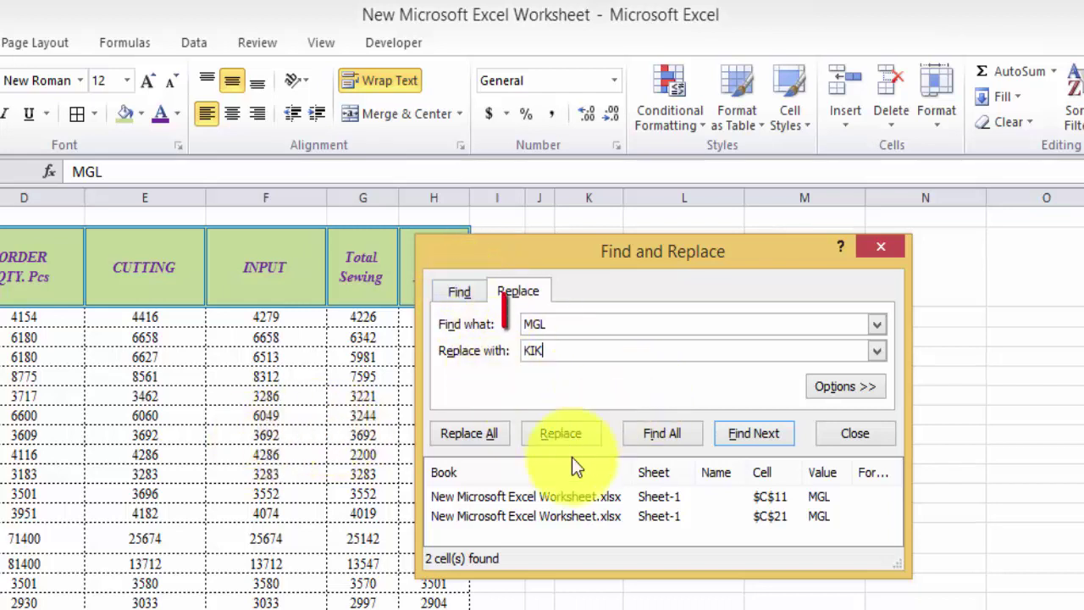
- Replace every MGL buyer with KIK, use Find All to confirm none remain, then return to Replace
left_click(476, 435)
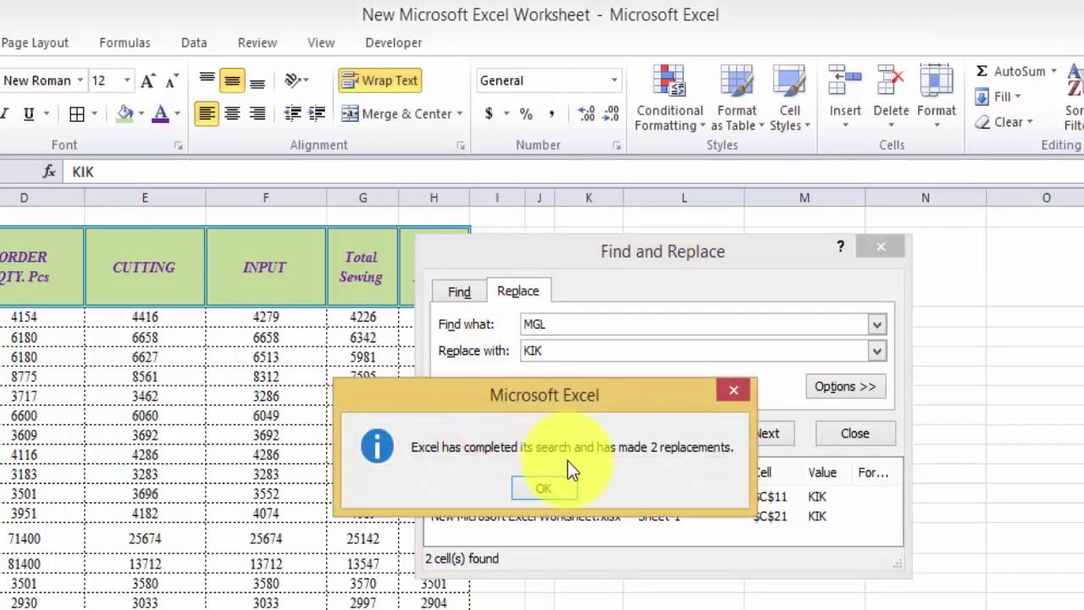
left_click(539, 489)
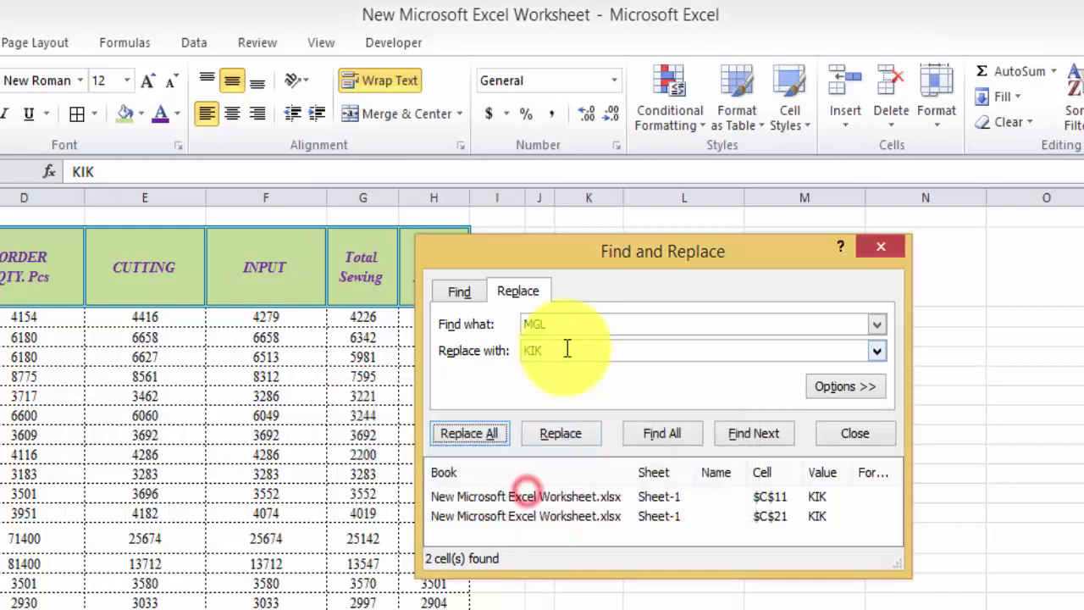
left_click(436, 288)
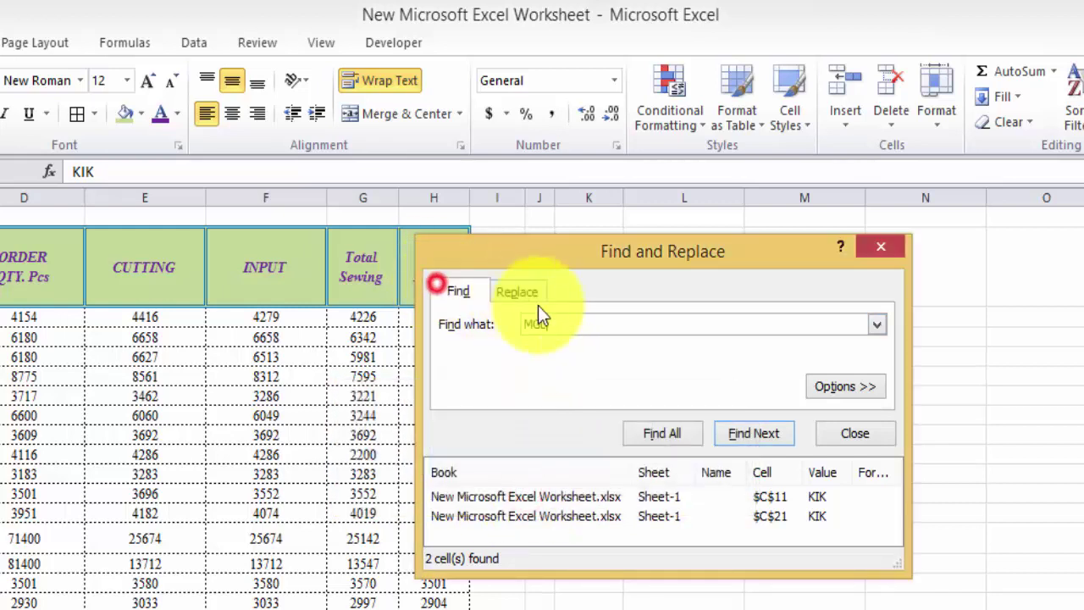
left_click(666, 432)
left_click(538, 477)
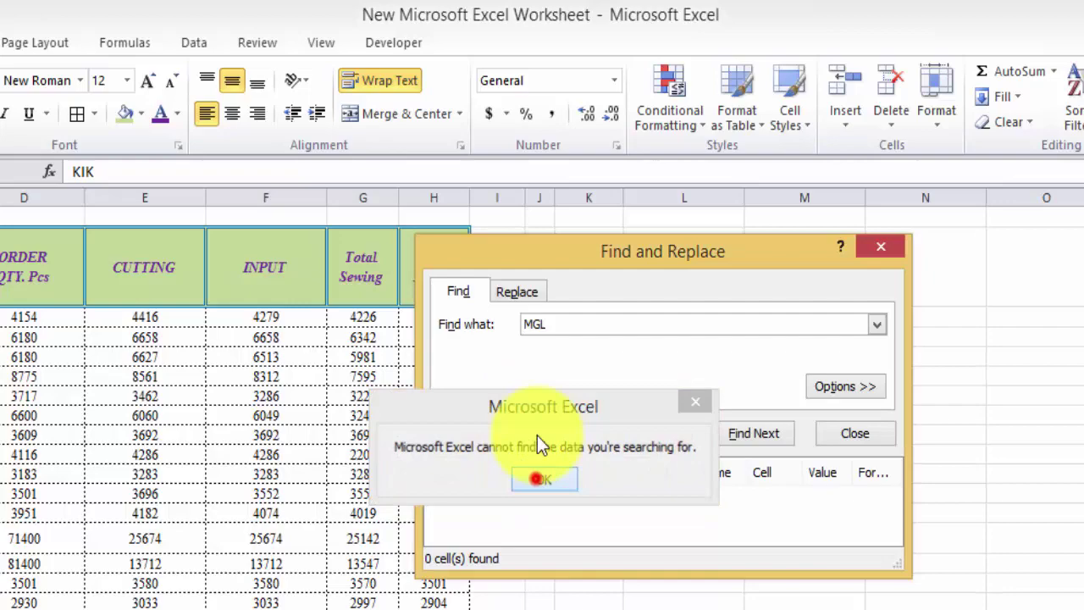
left_click(515, 292)
type("KIK")
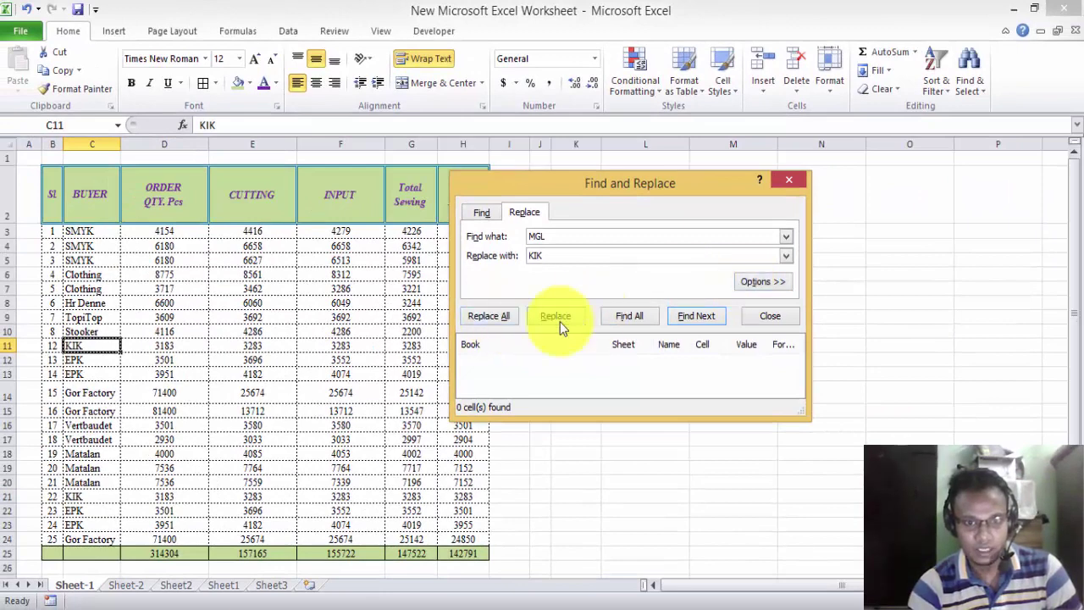
- Select the table body C3:H24, reopen Find and Replace on the Replace tab, then close it
left_click(796, 183)
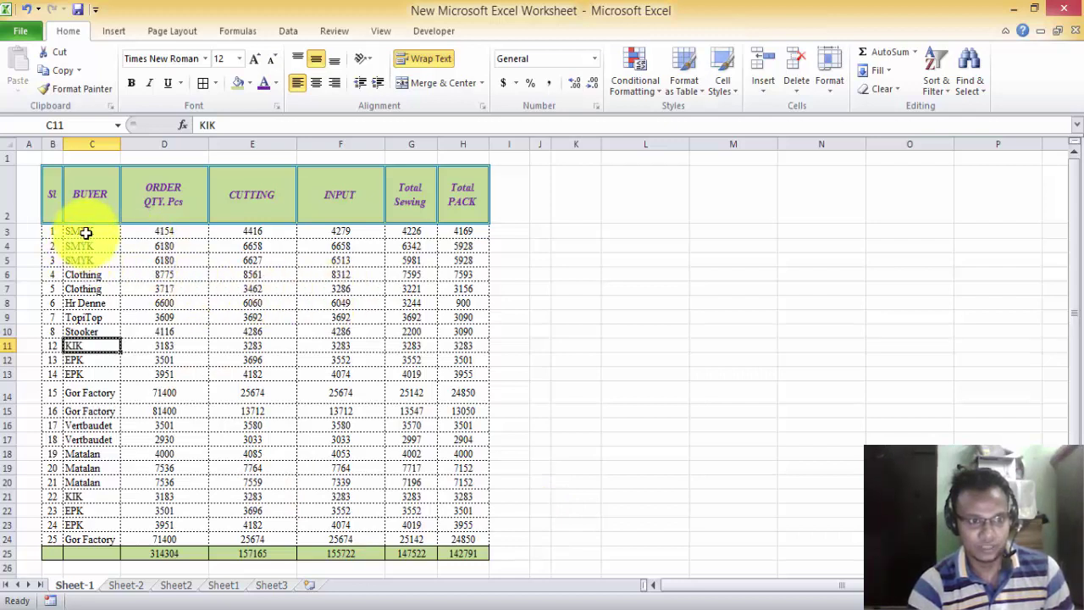
left_click_drag(85, 232, 463, 533)
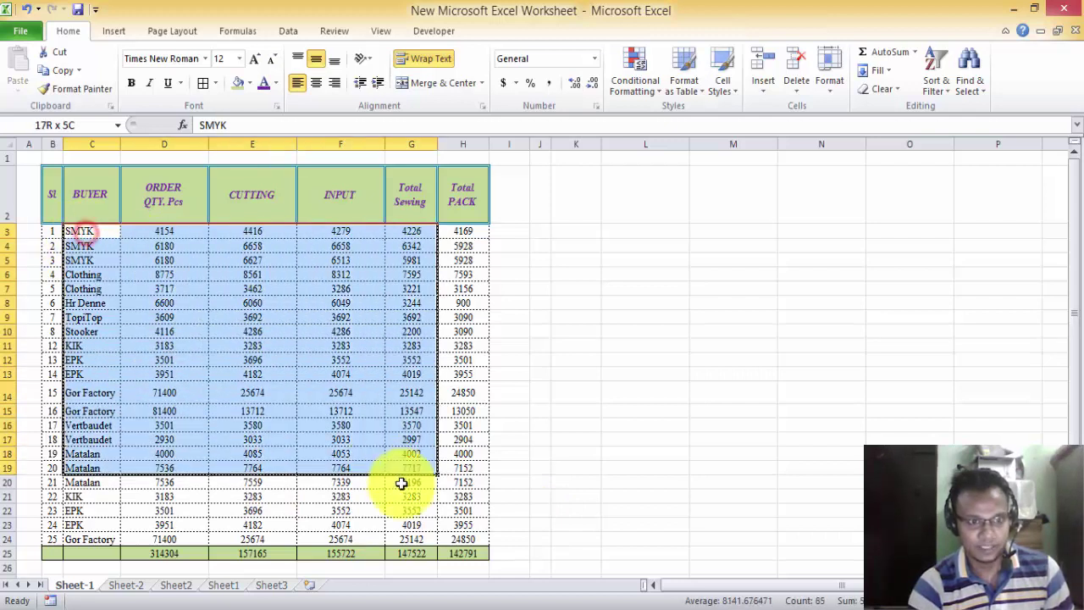
left_click(279, 377)
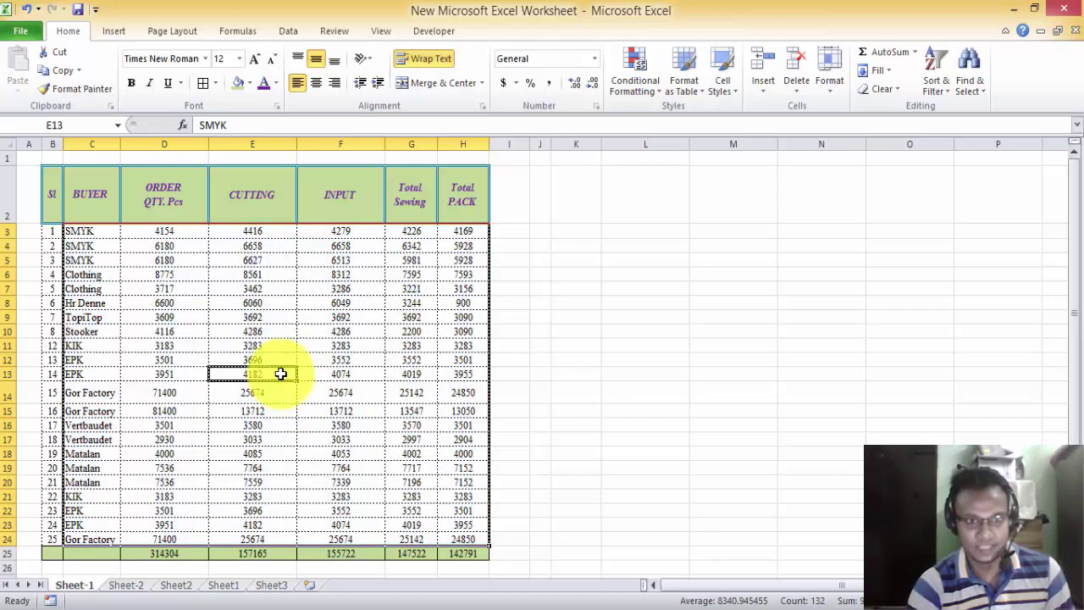
left_click(969, 79)
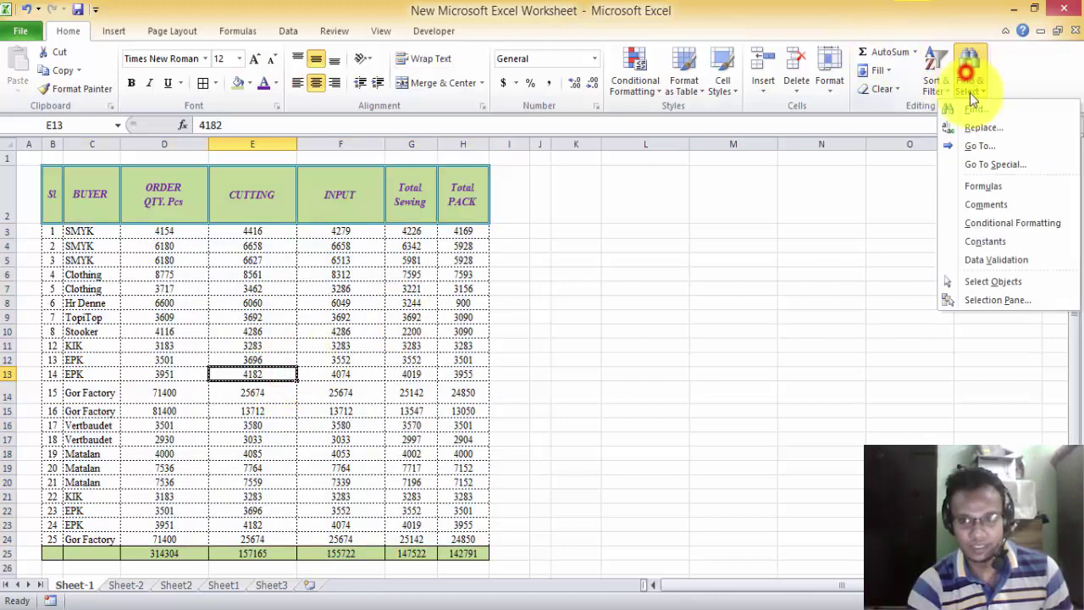
left_click(974, 125)
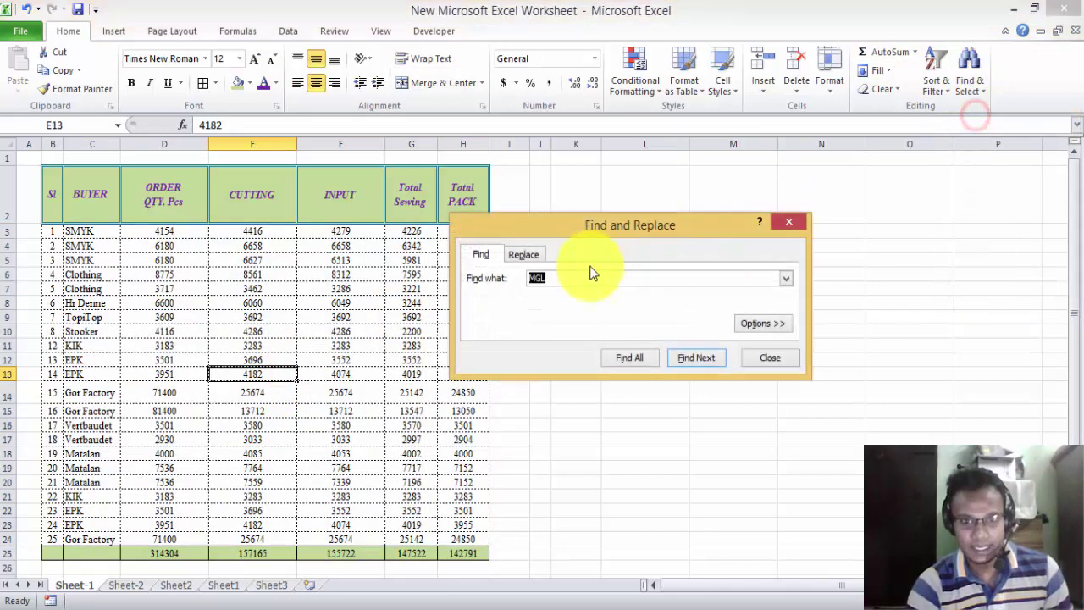
left_click(524, 254)
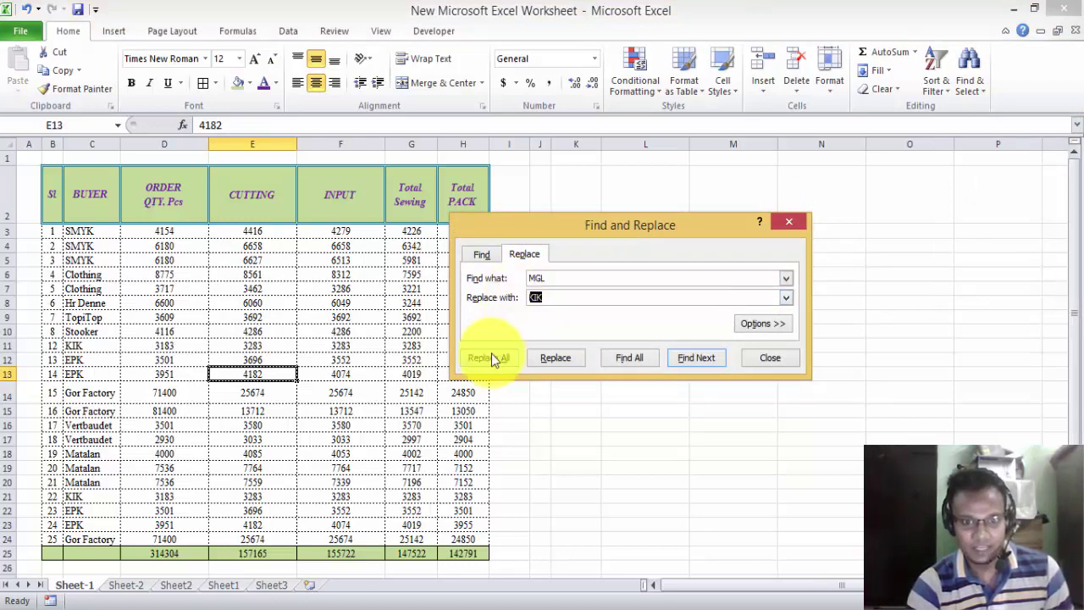
left_click(786, 225)
left_click(541, 392)
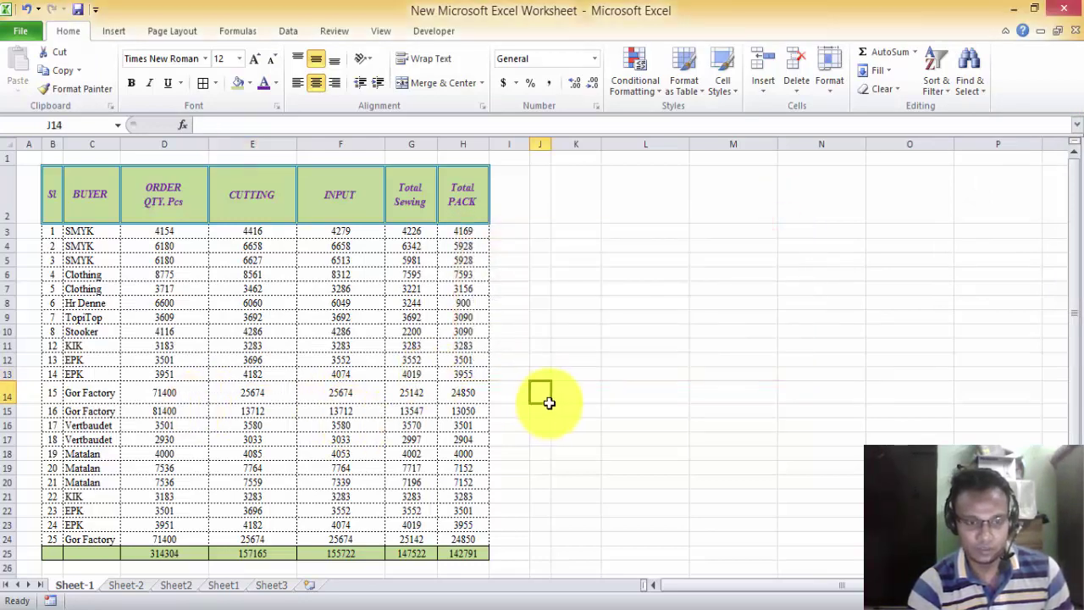
key("ctrl+f")
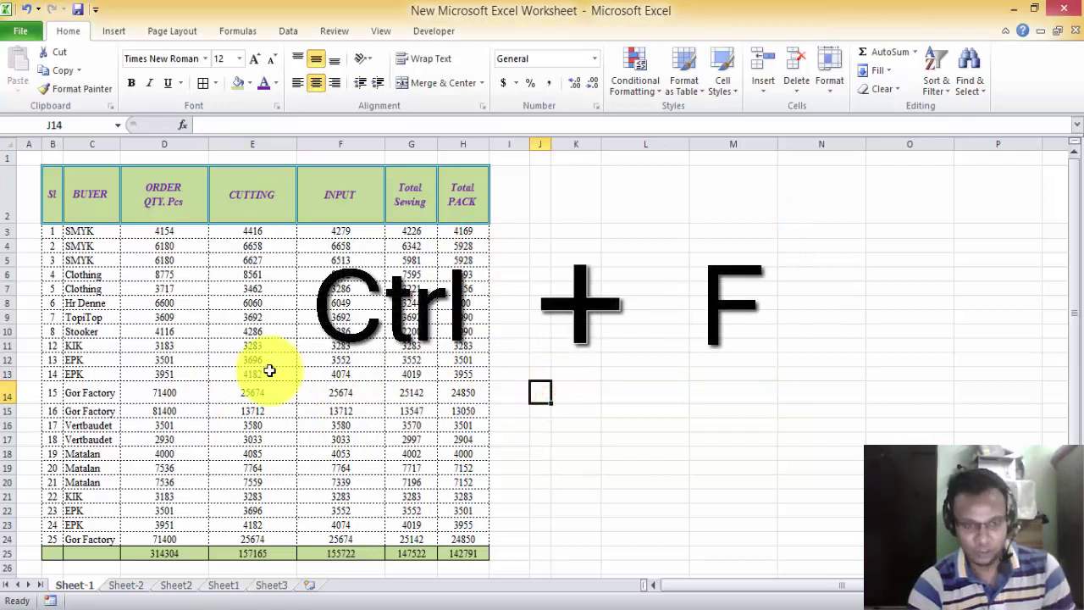
key("ctrl+f")
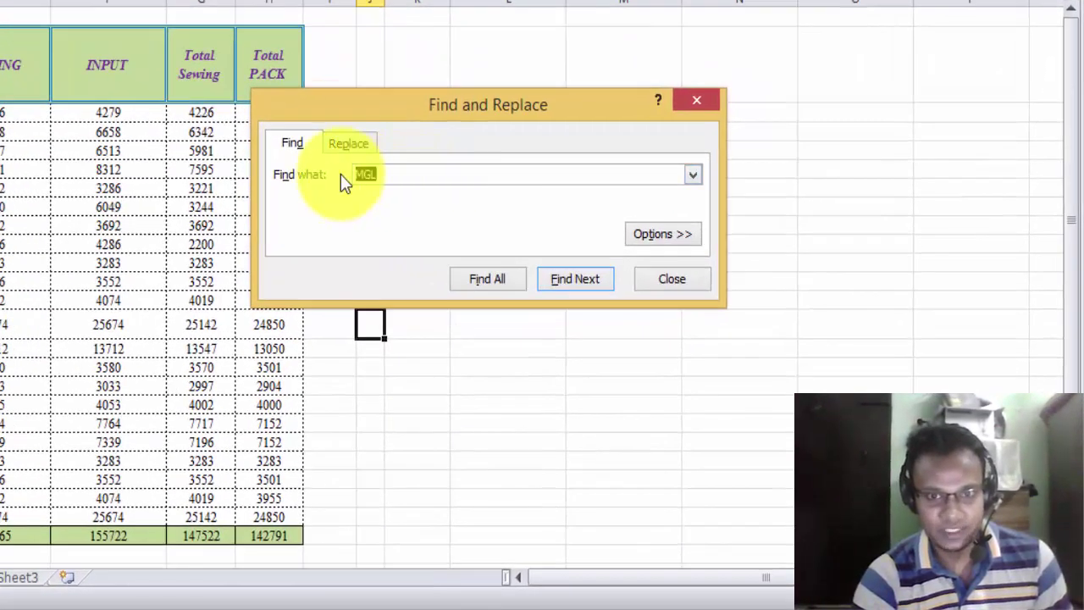
left_click(359, 143)
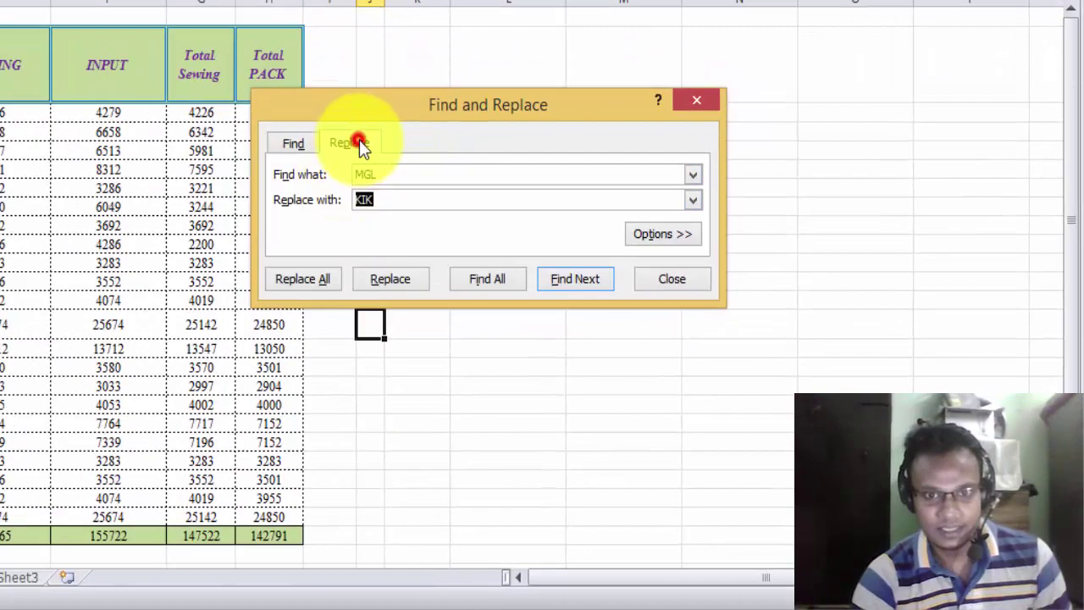
left_click(402, 198)
left_click(697, 102)
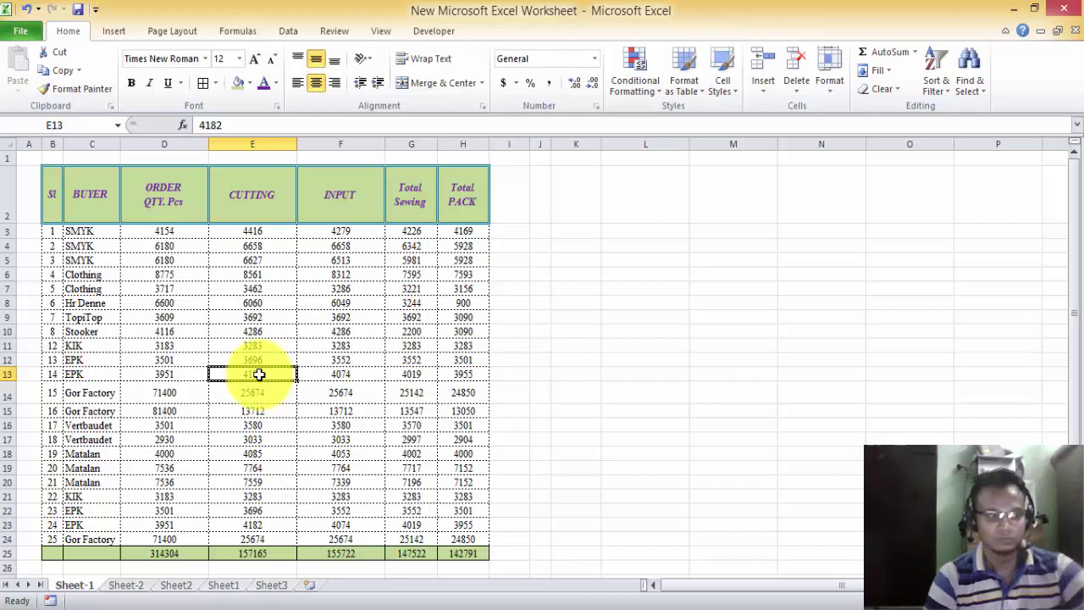
- Pick the Oval from the Insert tab's Shapes gallery to draw beside the table
left_click(648, 359)
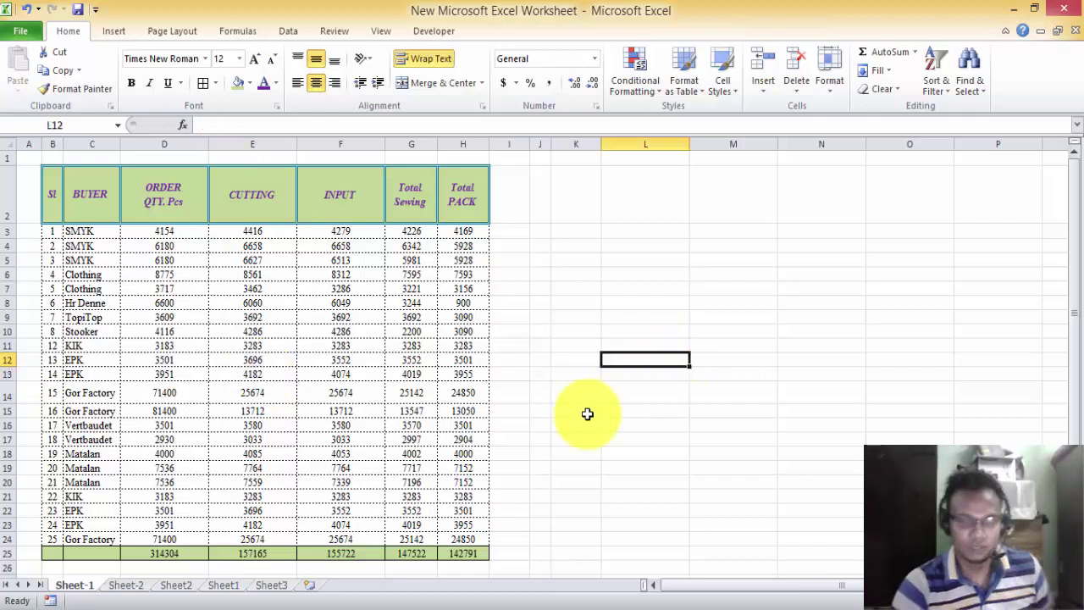
left_click(631, 303)
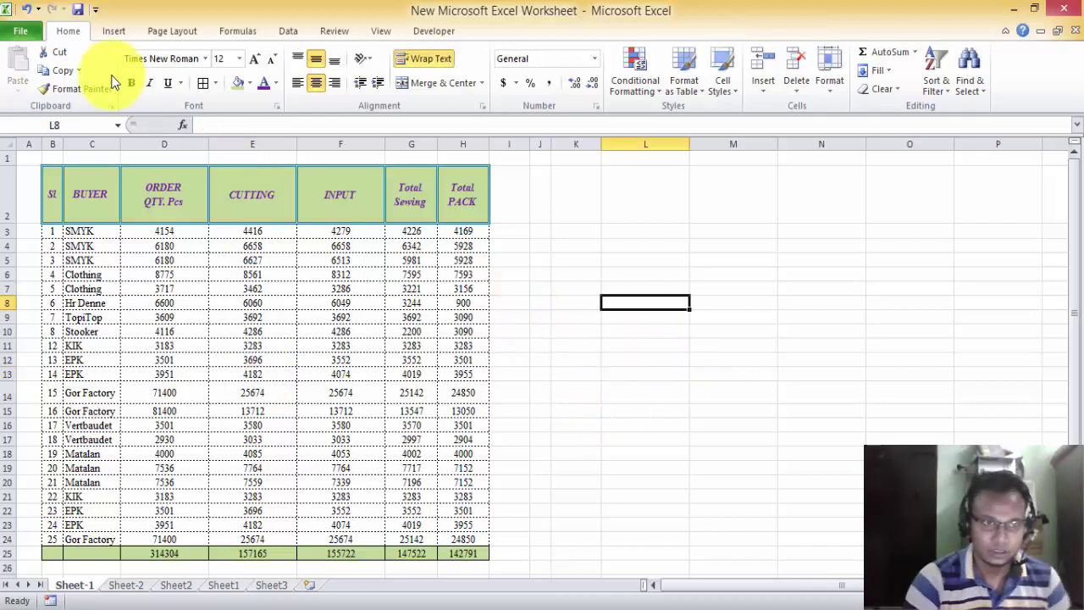
left_click(112, 32)
left_click(562, 274)
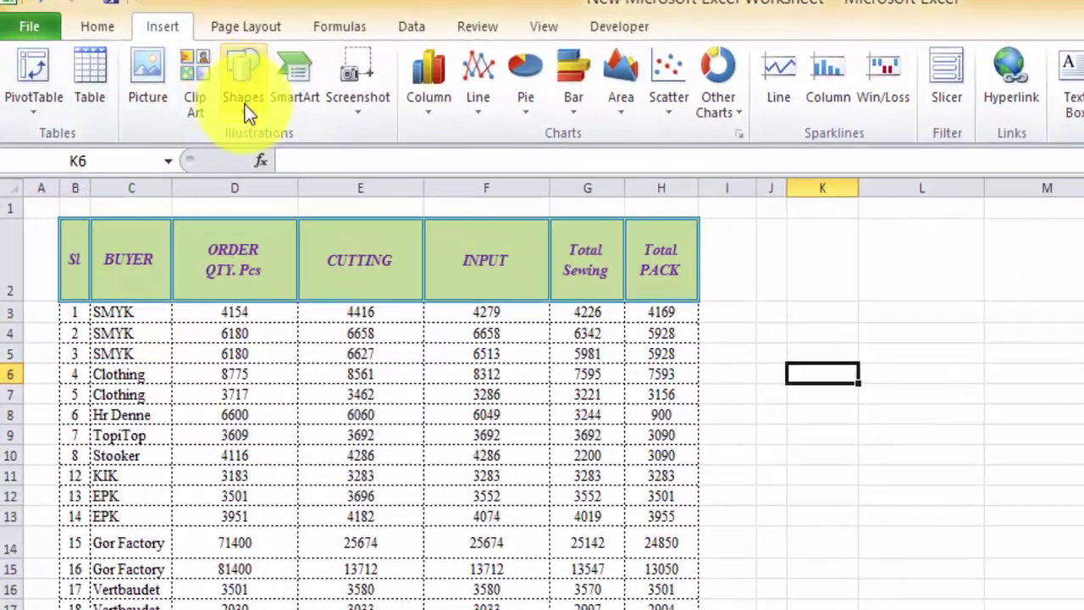
left_click(173, 85)
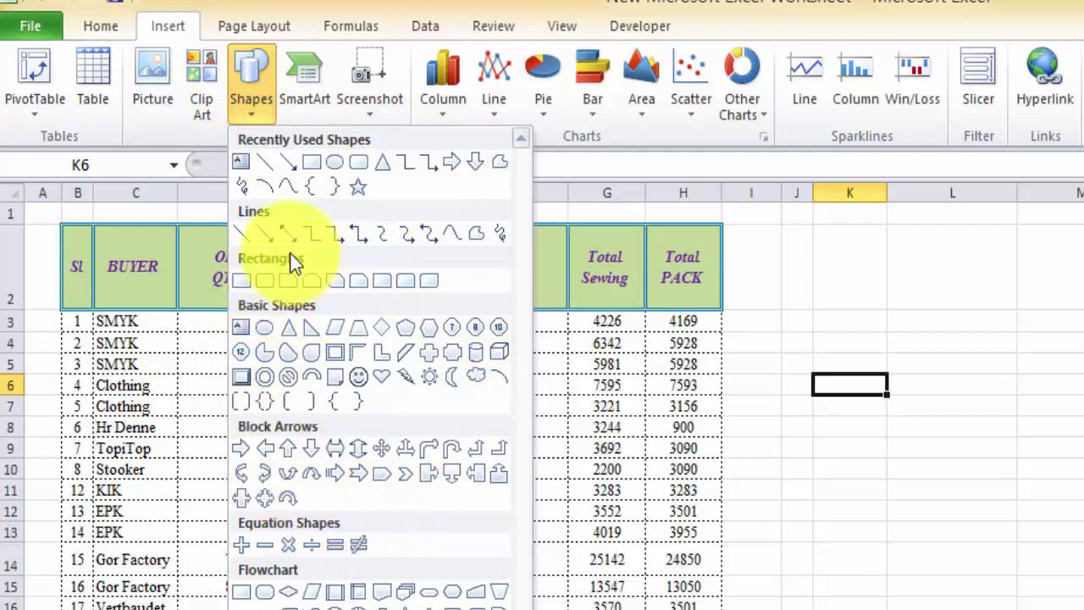
left_click(333, 165)
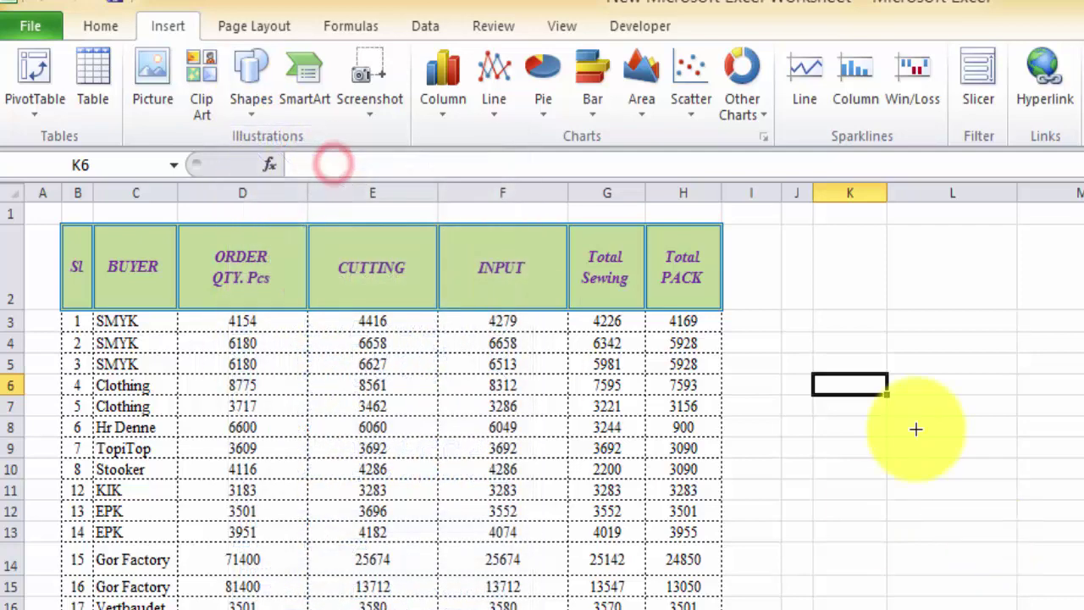
left_click_drag(910, 424, 1083, 541)
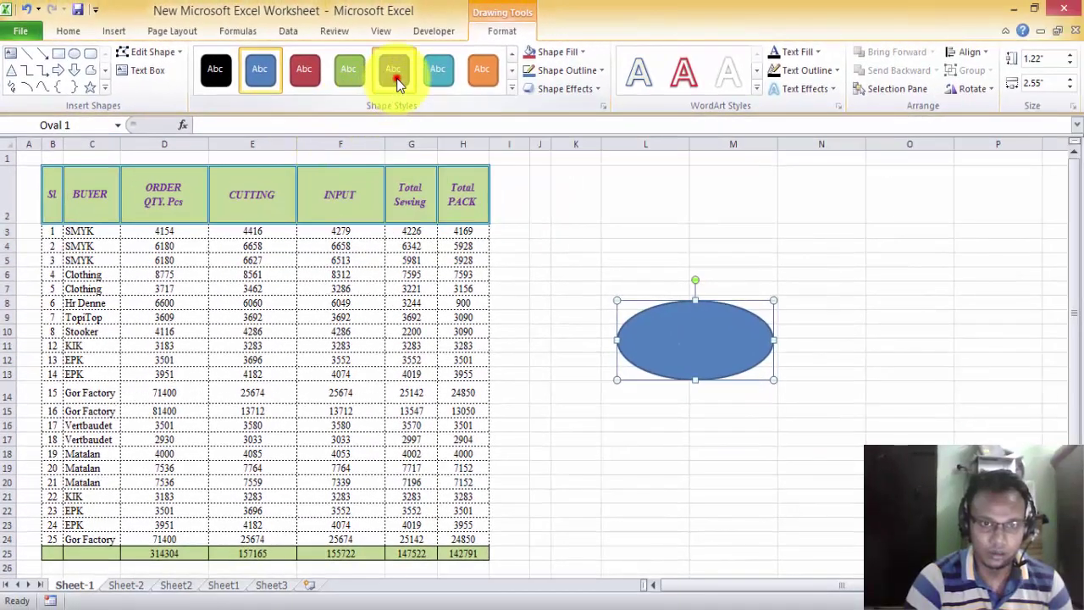
left_click(395, 78)
left_click(511, 88)
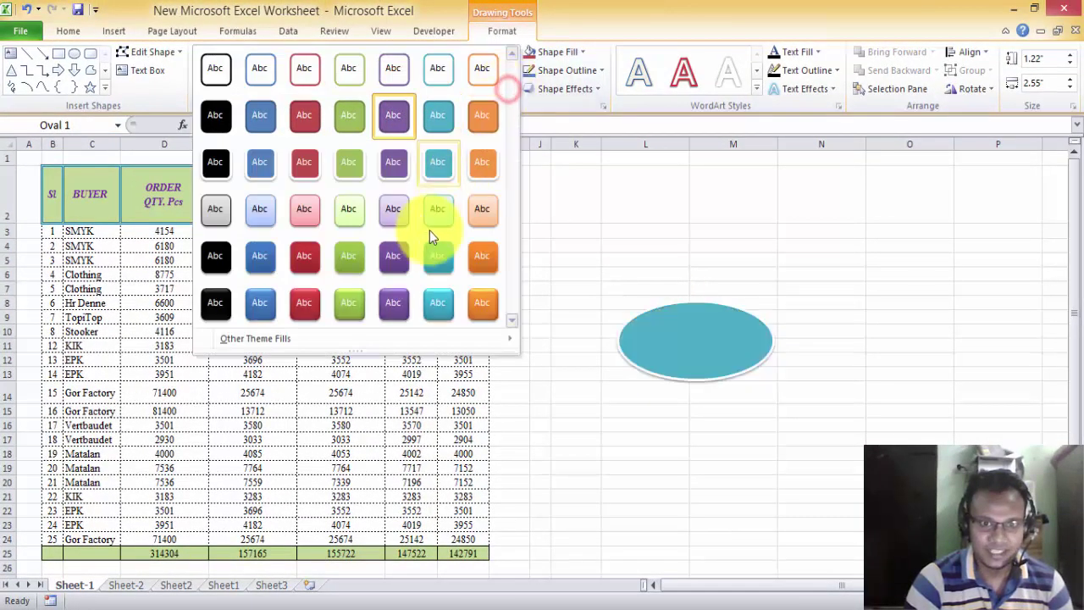
left_click(391, 210)
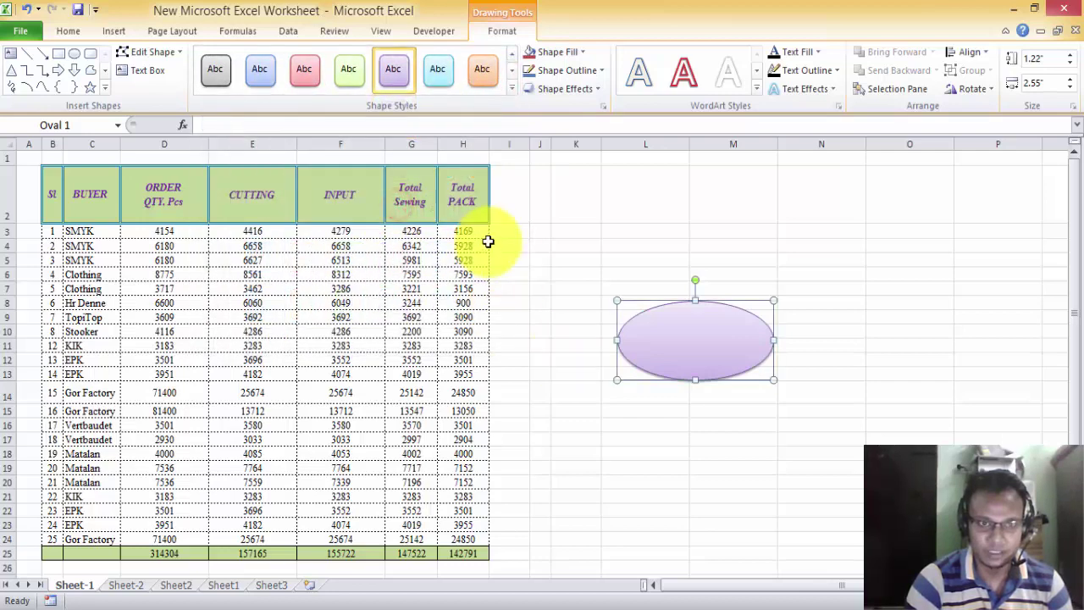
left_click(702, 339)
key("Delete")
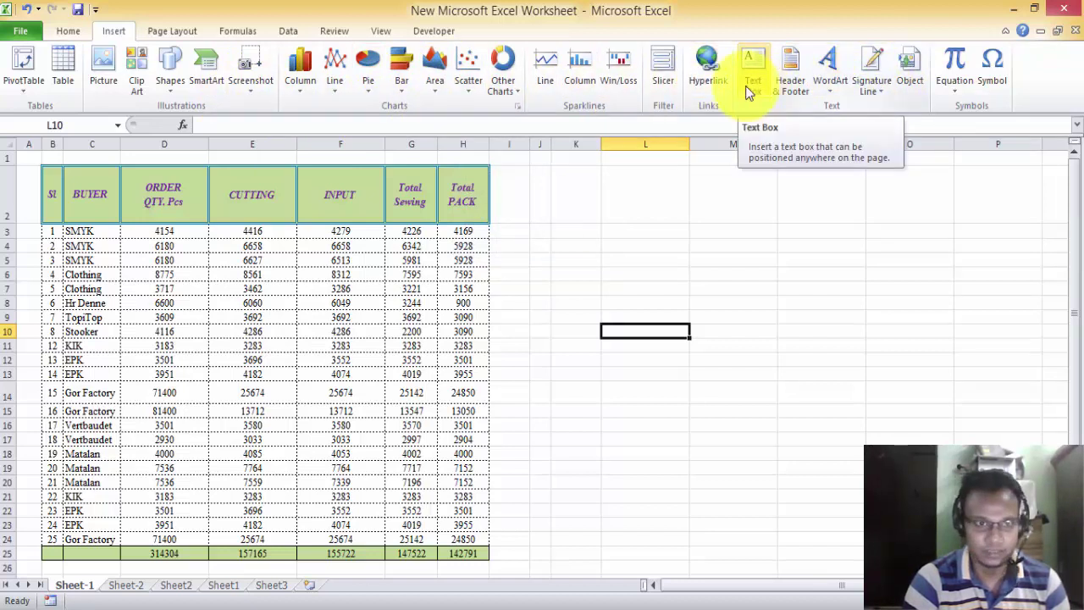
- Browse the Page Layout, Formulas, Data and Review ribbon tabs in turn, ending on View
left_click(169, 34)
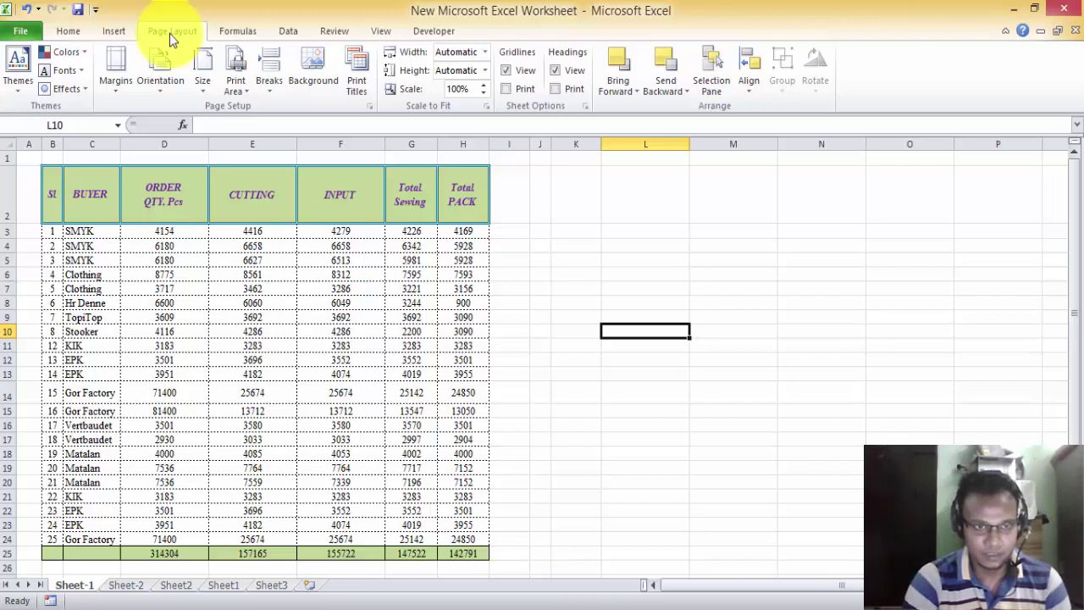
left_click(233, 31)
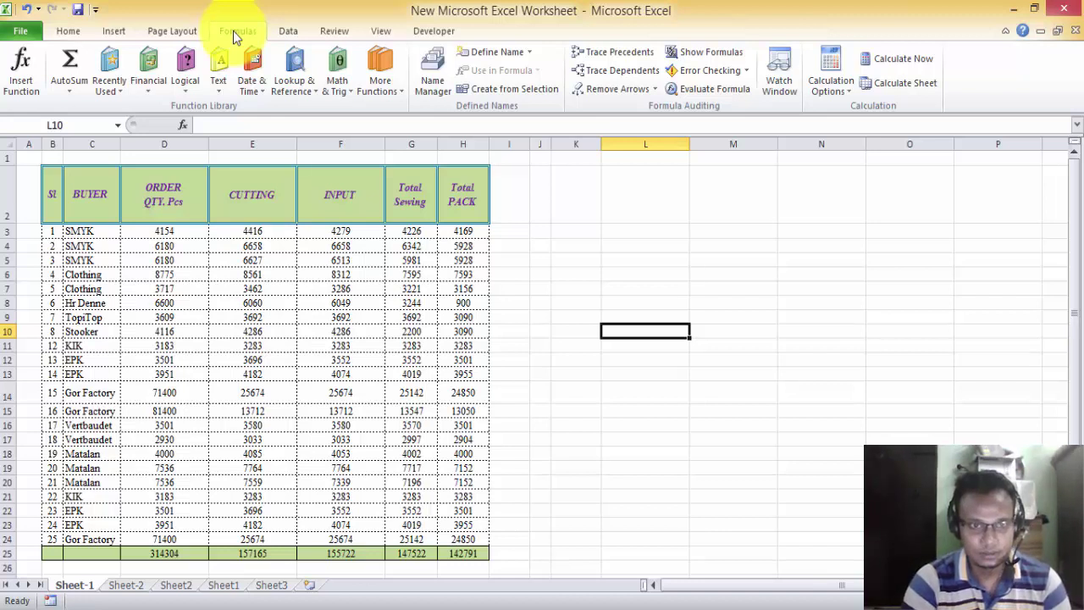
left_click(289, 31)
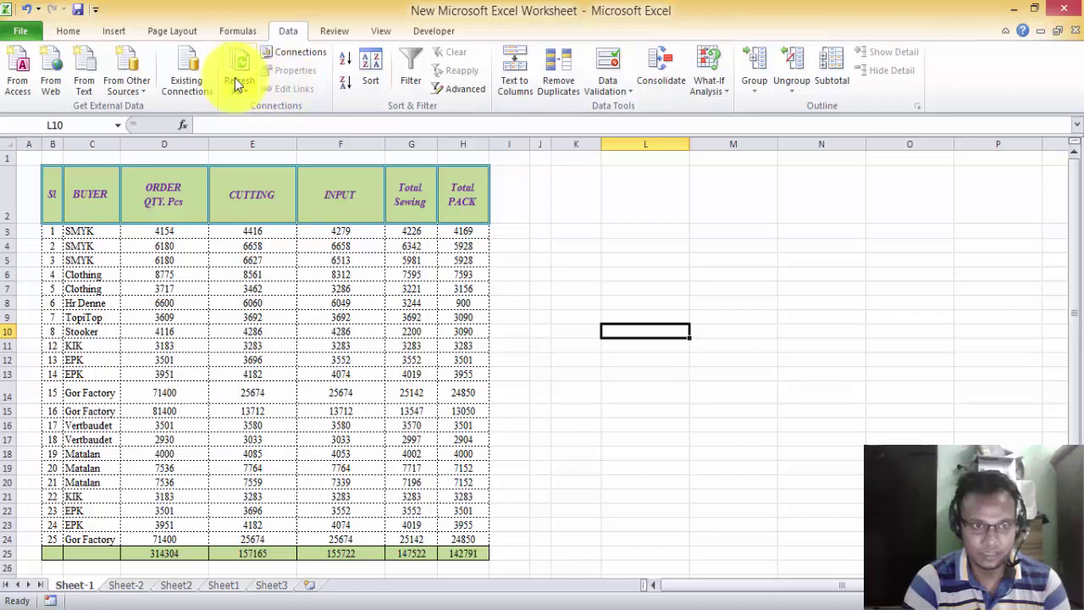
left_click(328, 34)
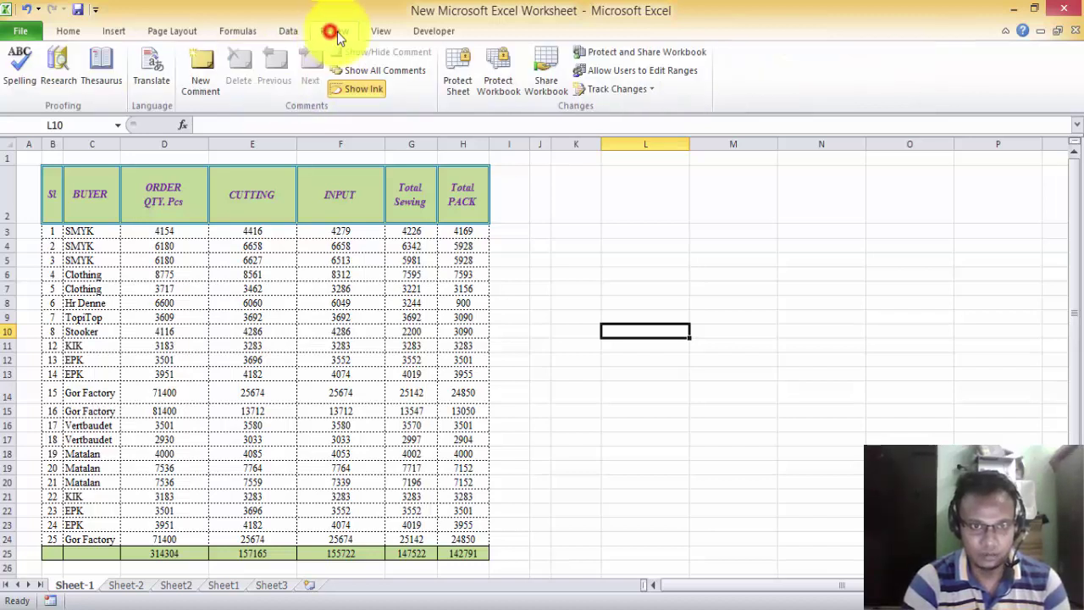
left_click(383, 34)
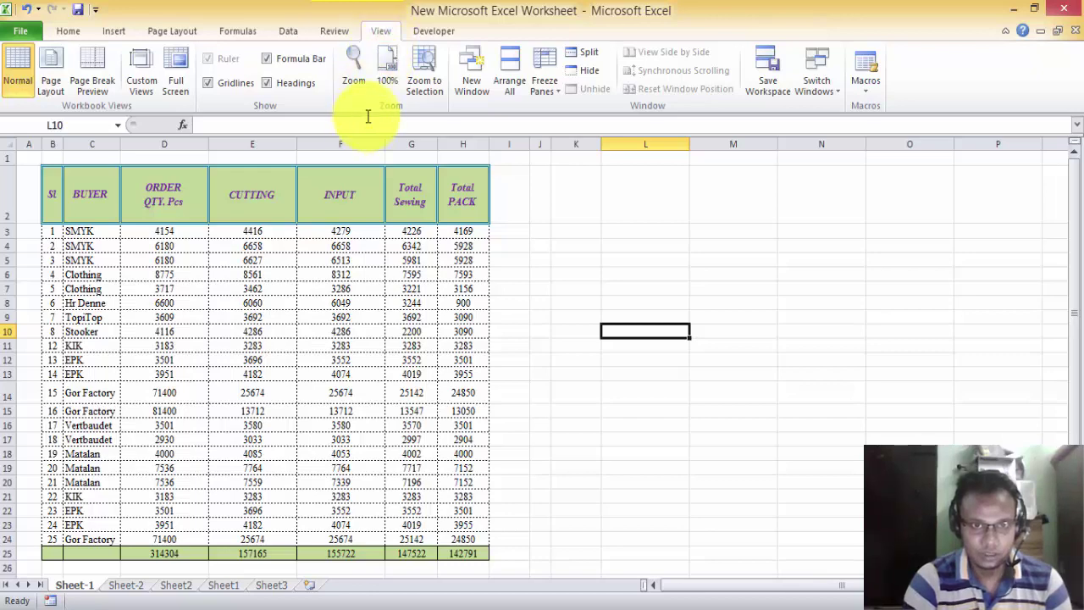
- Copy rows 10–15 and insert the copied rows above row 16
left_click(549, 218)
scroll(429, 230, "down", 2)
scroll(429, 229, "up", 2)
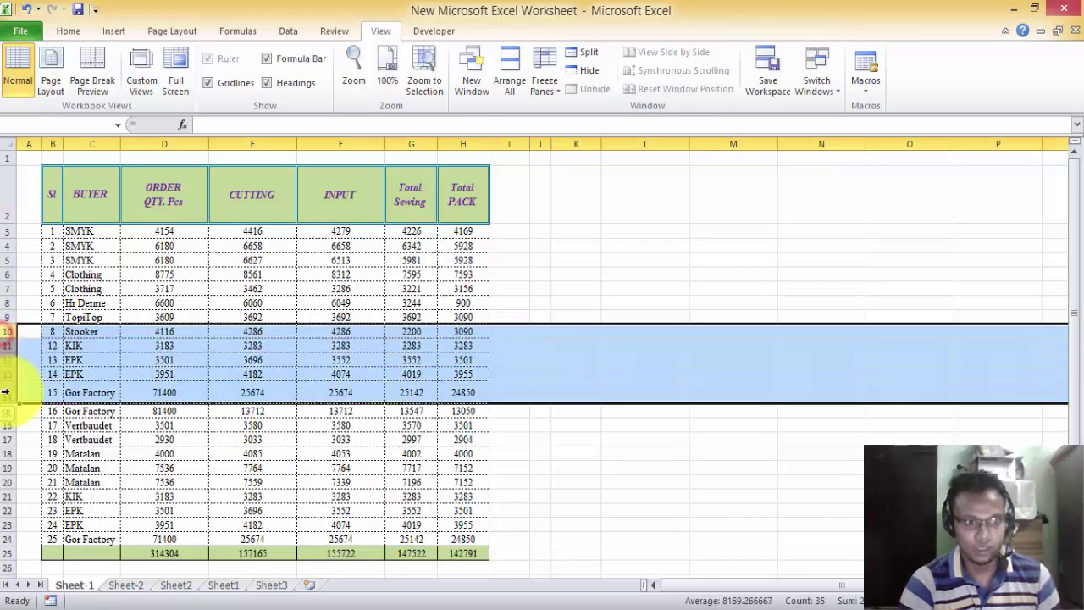
left_click_drag(4, 333, 4, 413)
key("ctrl+c")
right_click(4, 425)
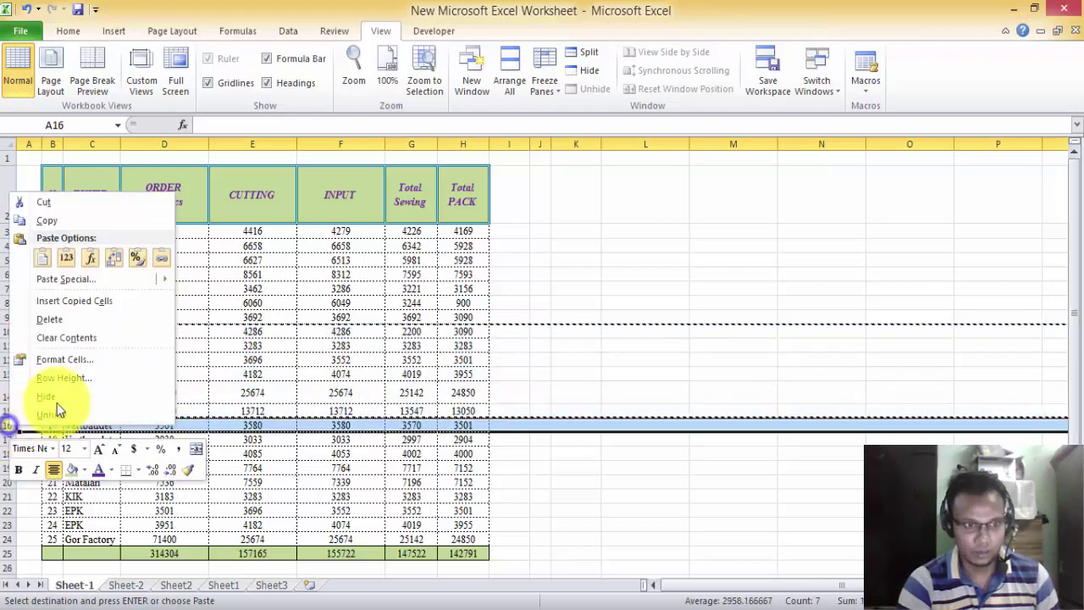
left_click(71, 298)
- Cancel the pending copy and return to the first order quantity, 4154, in D3
left_click(726, 373)
scroll(547, 365, "down", 5)
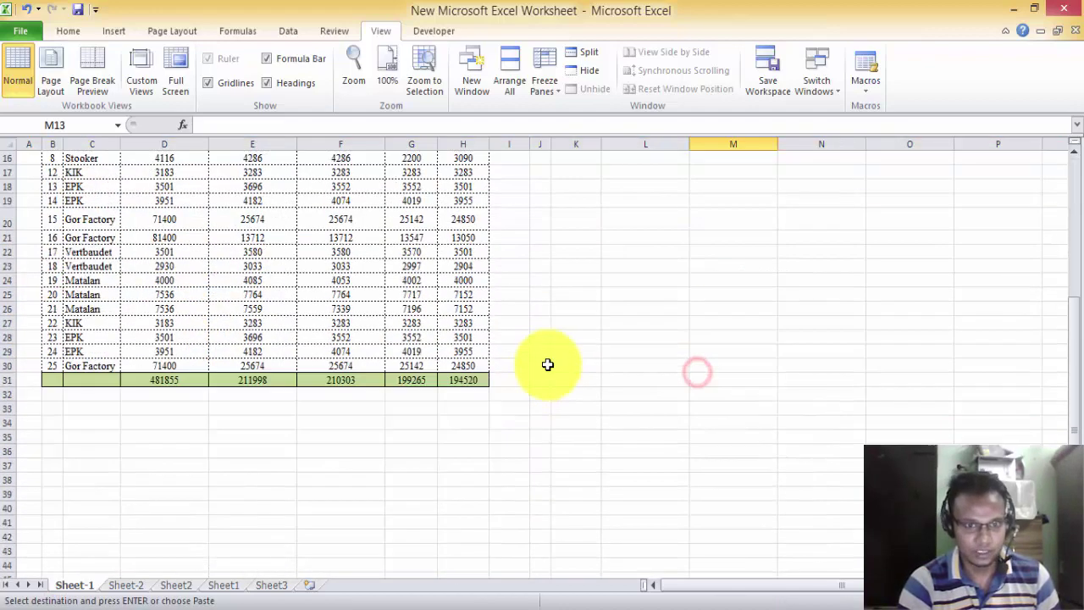
scroll(548, 365, "down", 1)
scroll(547, 366, "up", 6)
scroll(249, 290, "down", 1)
scroll(249, 290, "up", 1)
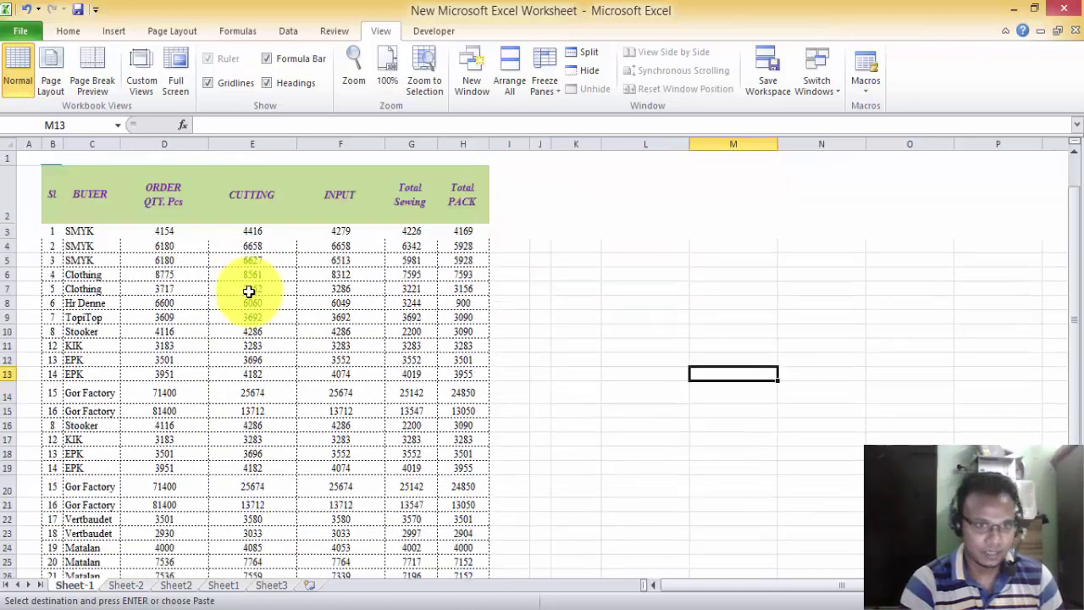
scroll(258, 211, "down", 2)
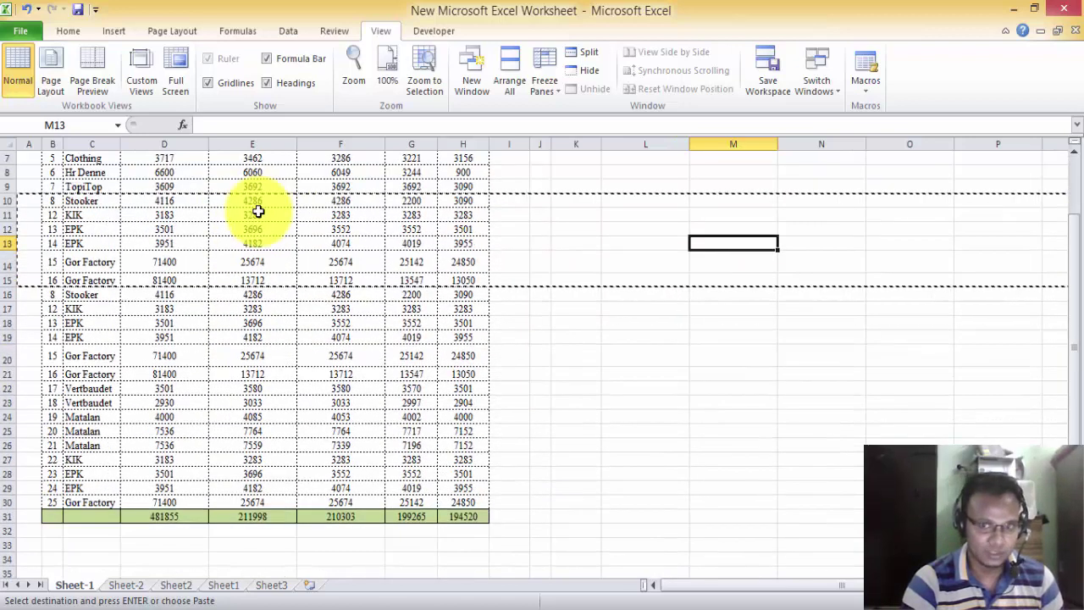
scroll(259, 211, "down", 1)
scroll(259, 211, "up", 3)
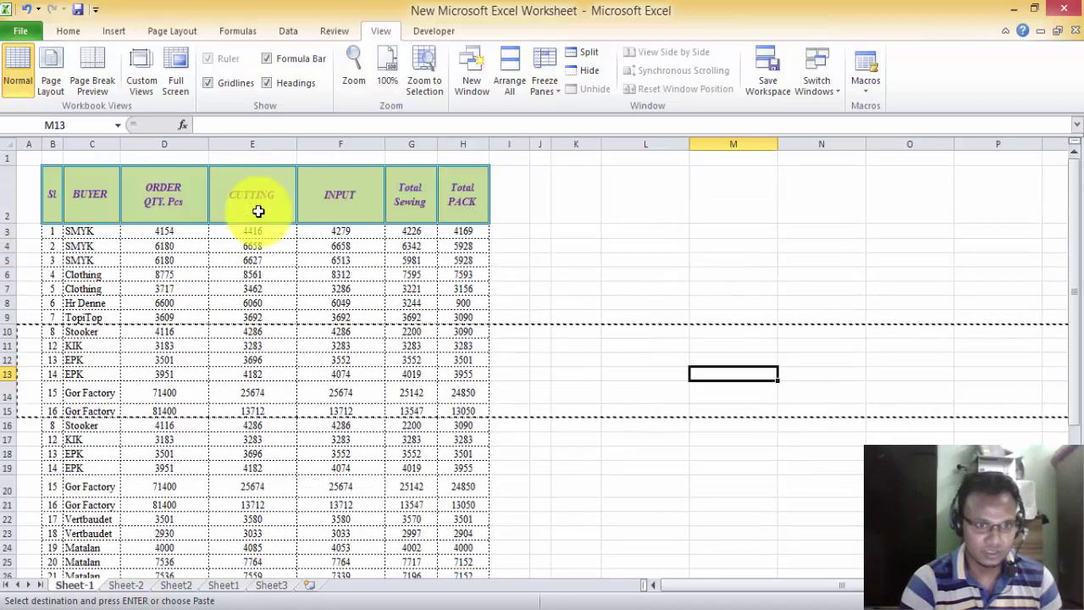
key("Escape")
scroll(258, 211, "down", 3)
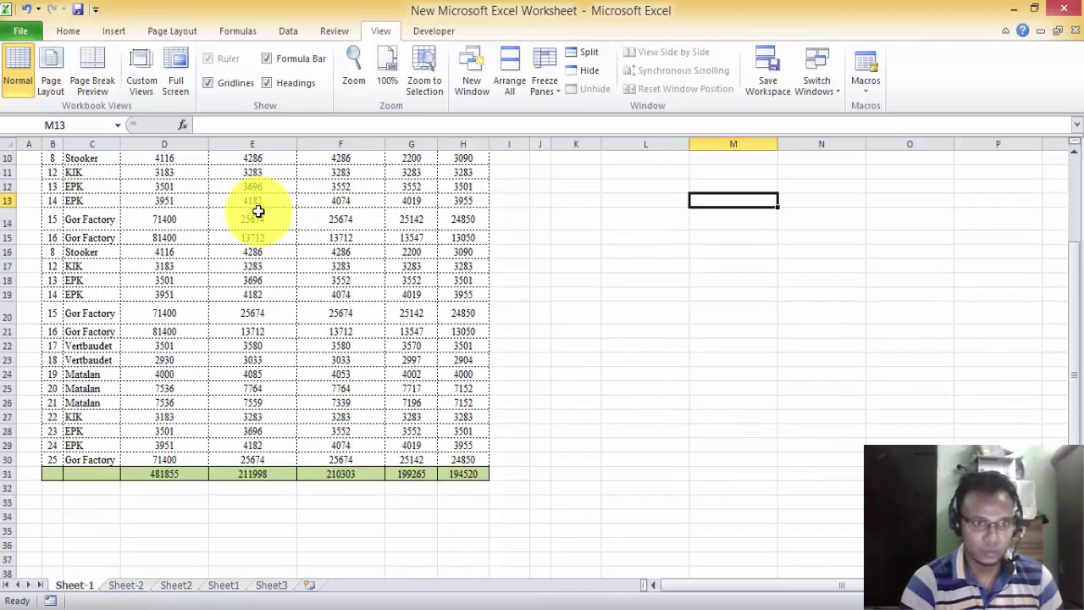
scroll(258, 210, "up", 3)
left_click(144, 231)
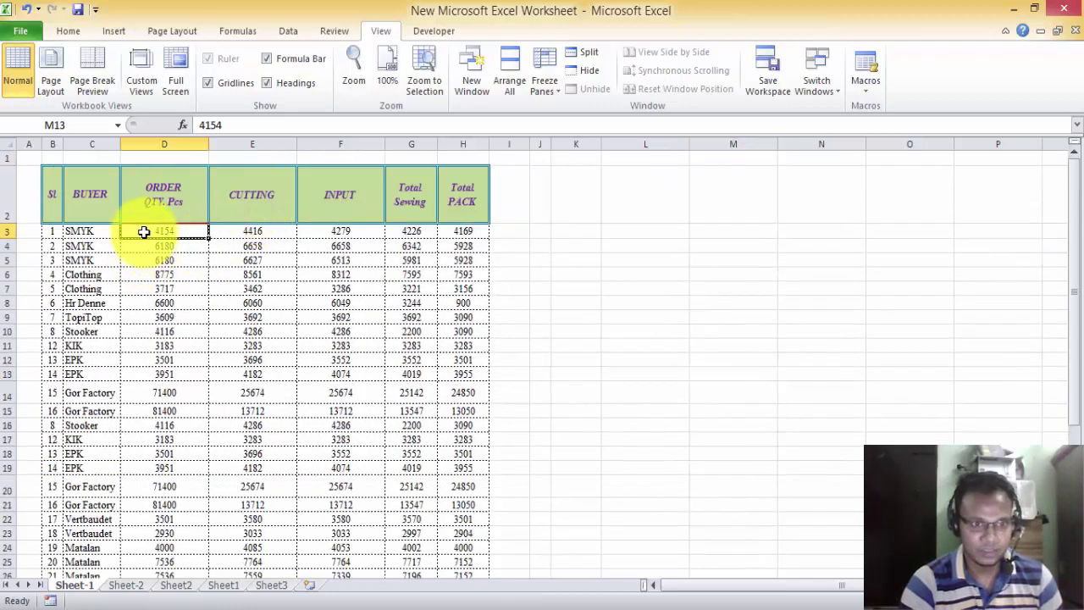
- Make C3 the active cell, the corner below header rows 1–2 and columns A–B
left_click(547, 78)
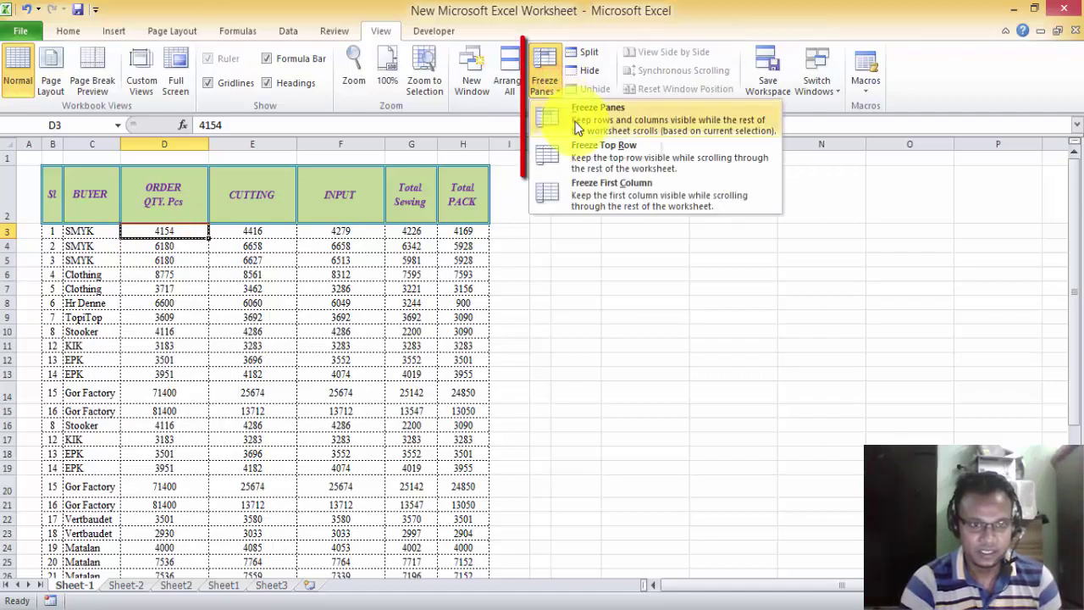
left_click(271, 262)
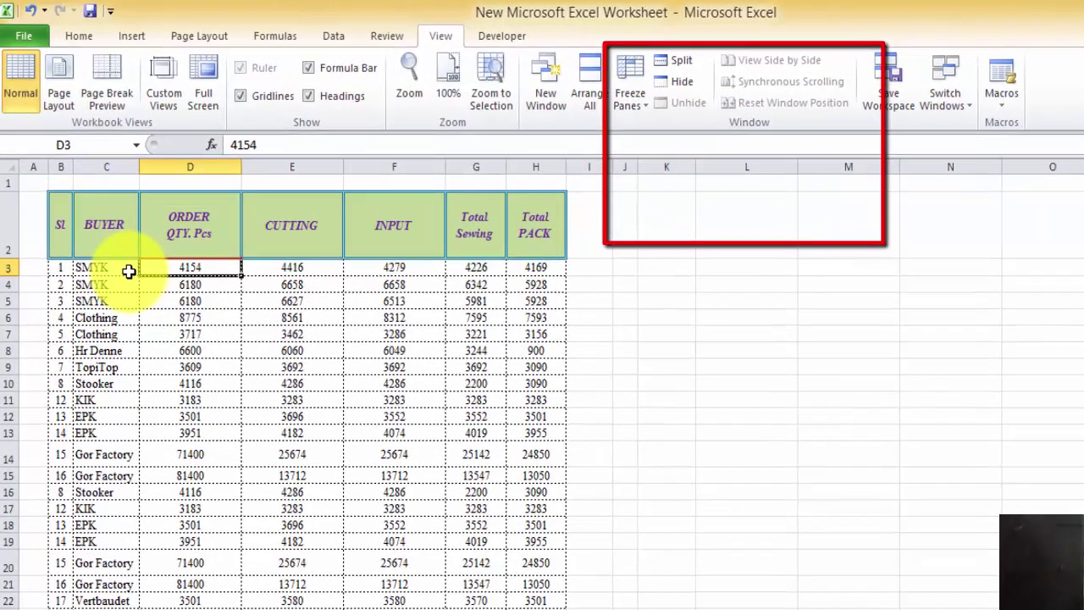
left_click(128, 271)
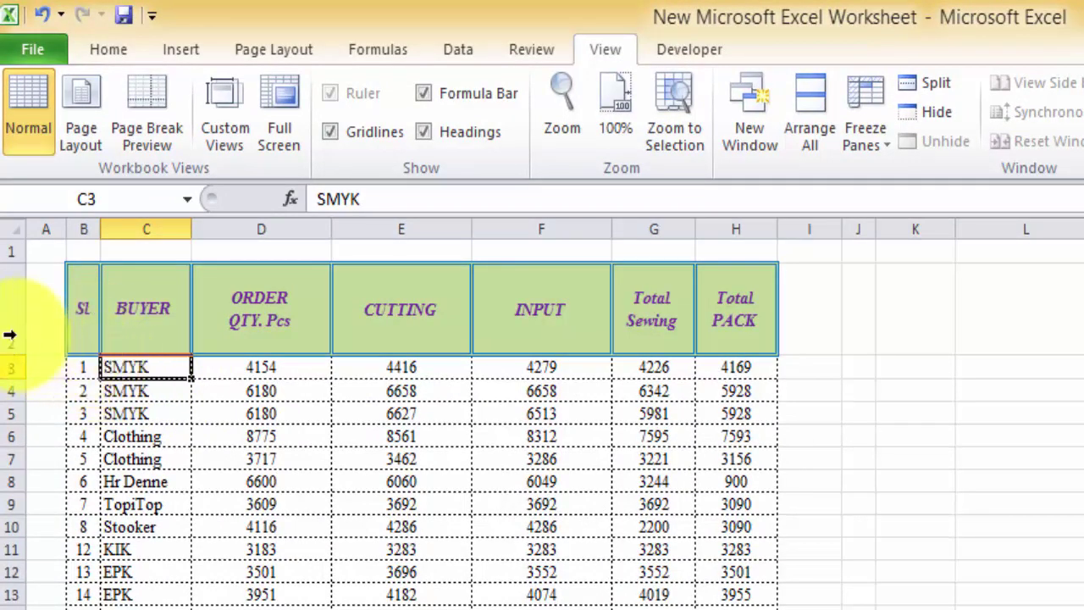
left_click_drag(10, 336, 4, 252)
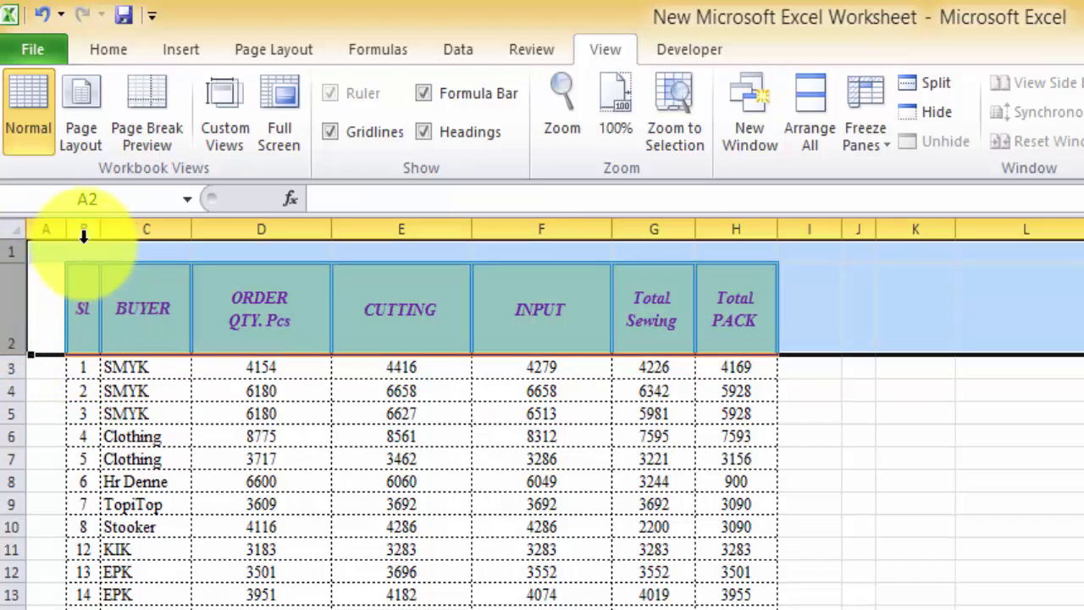
left_click(115, 363)
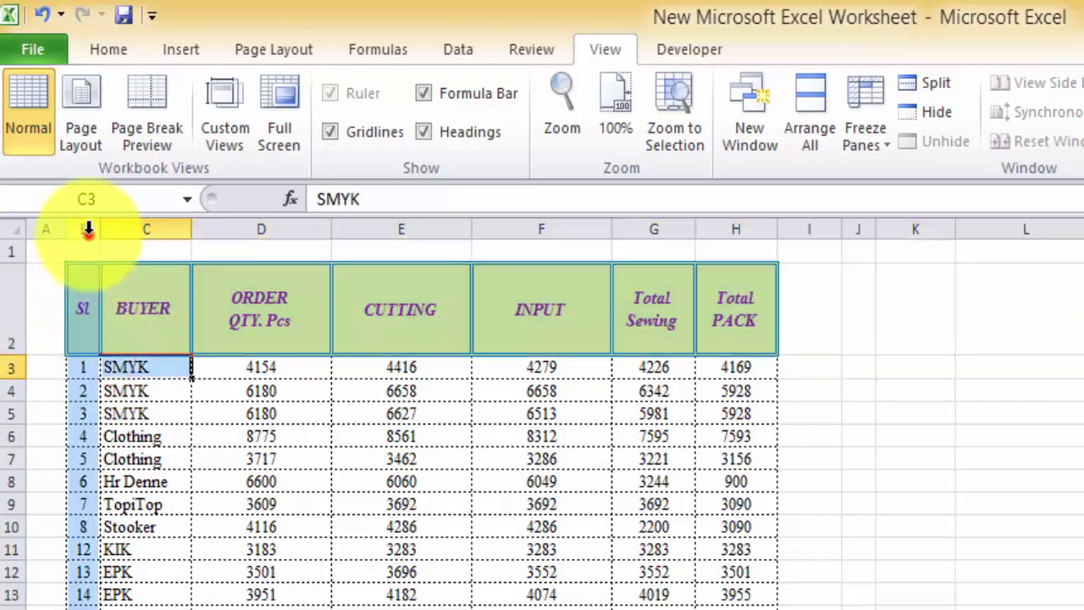
left_click_drag(85, 228, 39, 227)
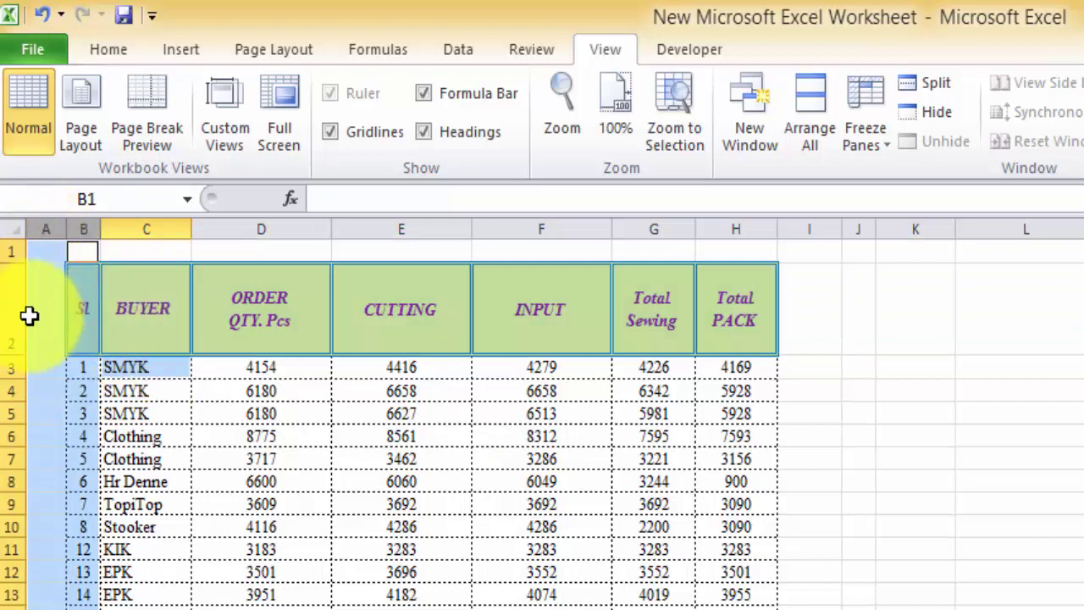
left_click_drag(17, 316, 9, 237)
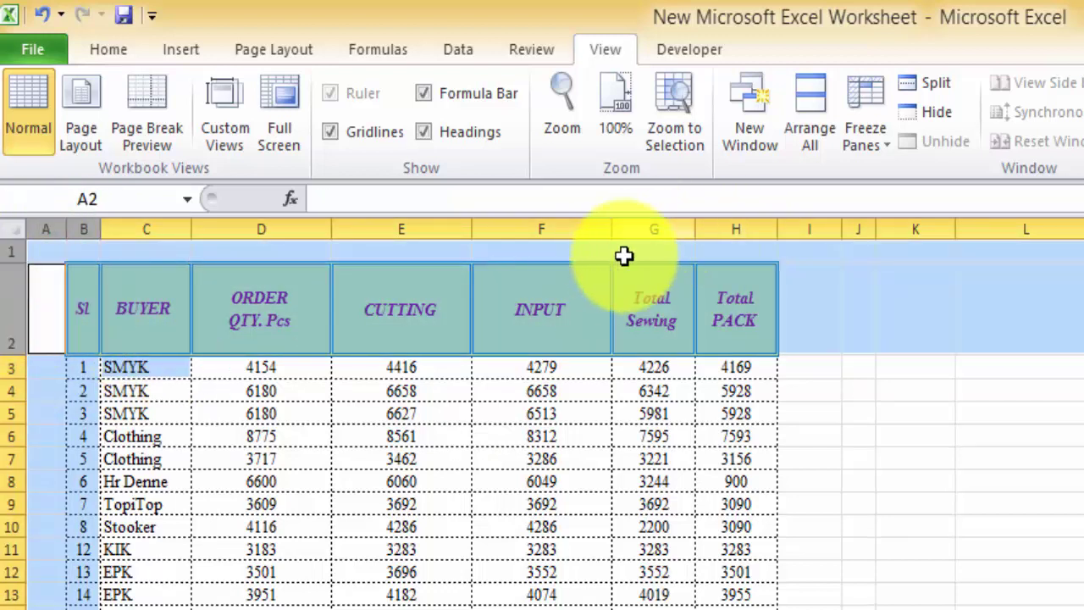
- Freeze panes at C3 and scroll to confirm the headers stay fixed
left_click(878, 127)
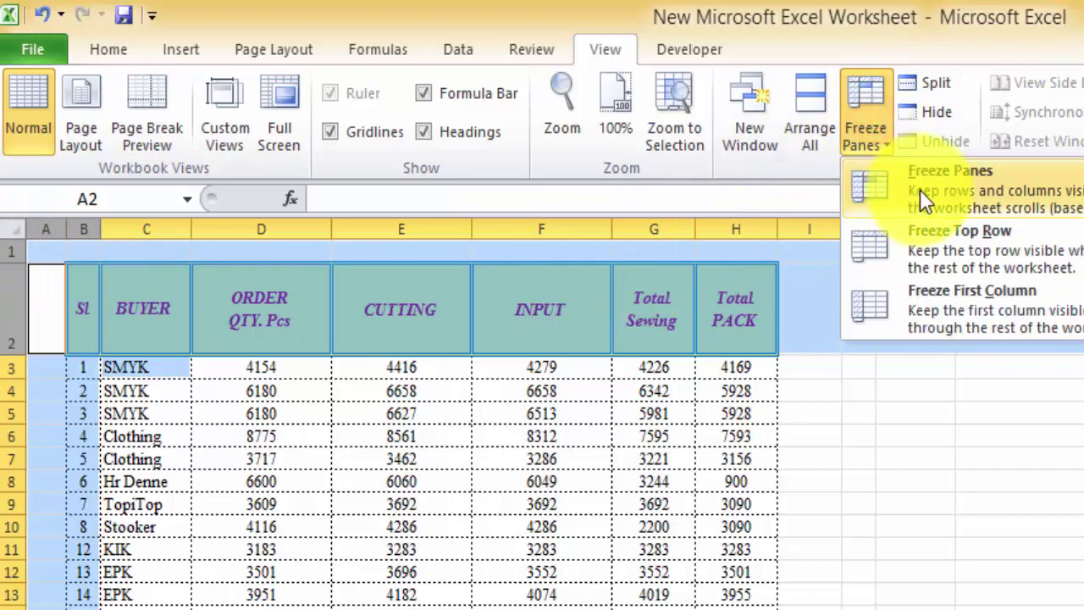
left_click(926, 186)
left_click(925, 457)
key("ctrl+Home")
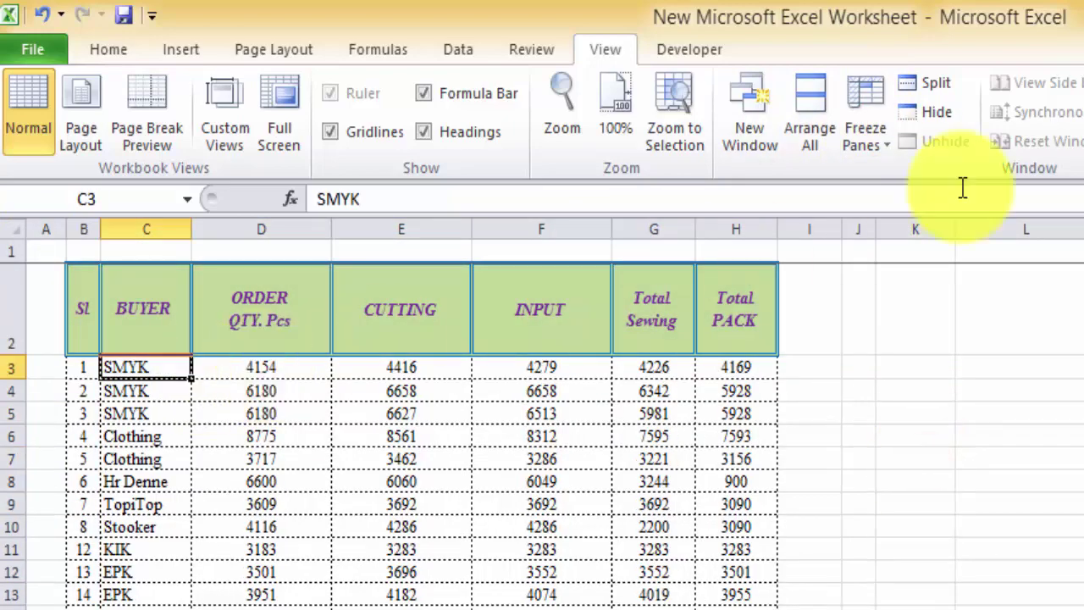
left_click(876, 136)
left_click(859, 182)
scroll(854, 542, "down", 4)
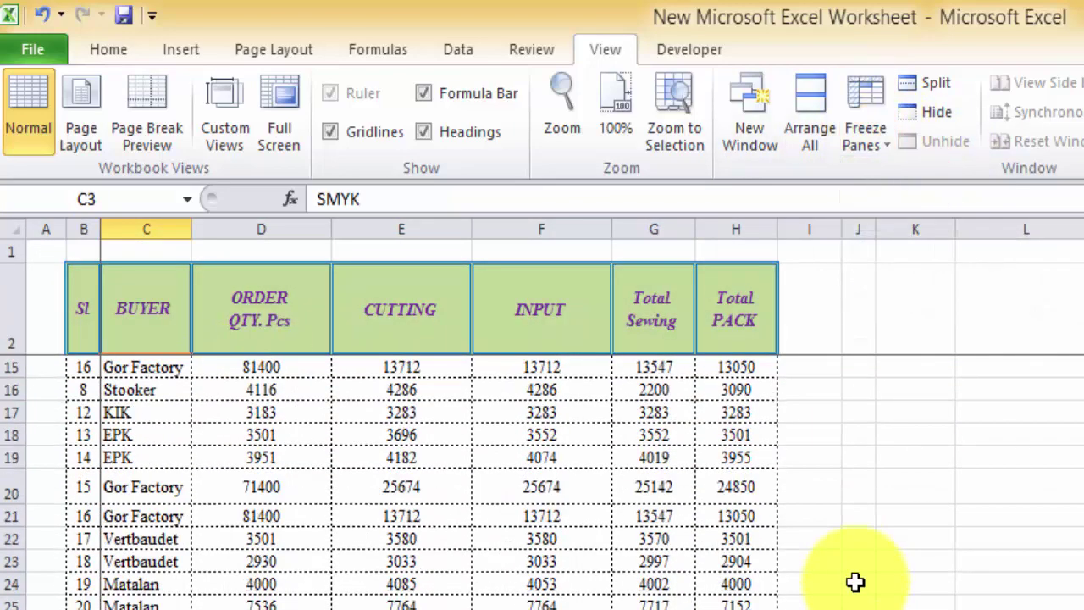
scroll(854, 573, "up", 4)
scroll(856, 576, "down", 3)
scroll(857, 578, "down", 15)
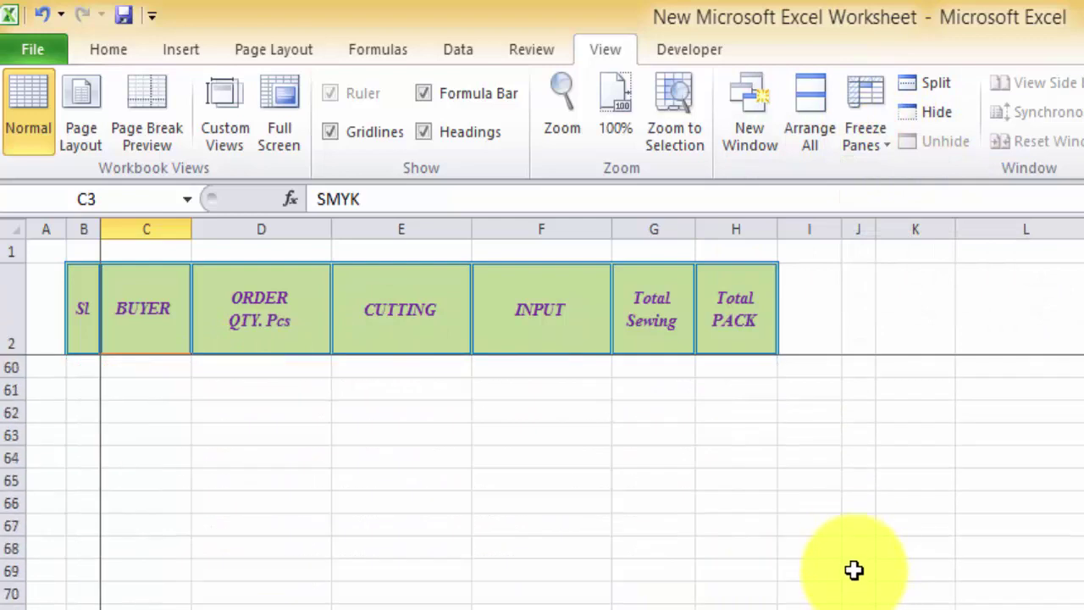
scroll(856, 508, "up", 15)
scroll(856, 450, "up", 4)
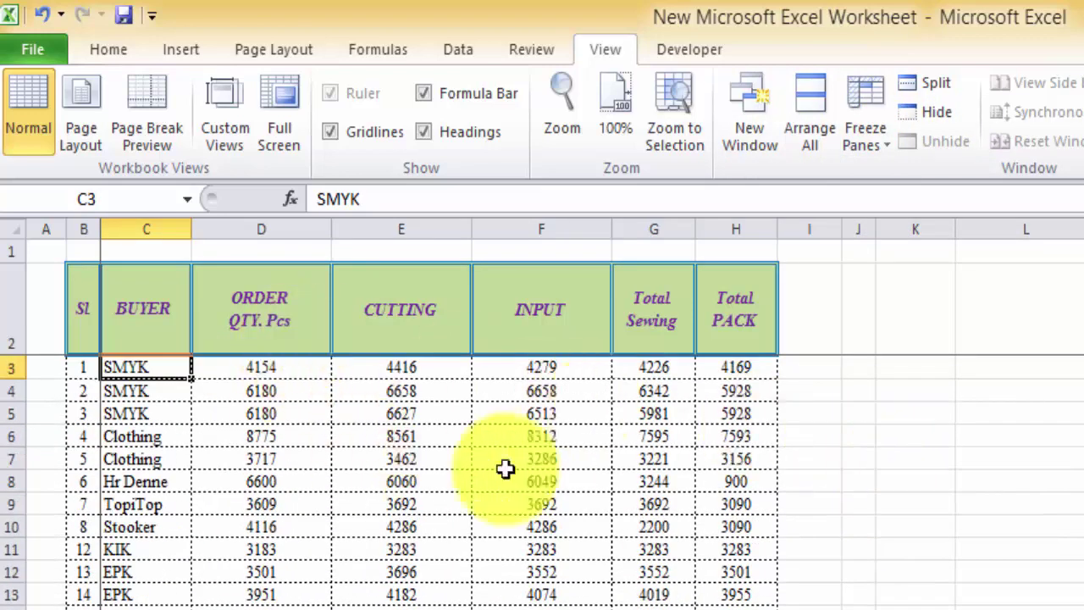
- Copy columns D through H (ORDER QTY. Pcs to Total PACK) and paste them at column I
left_click_drag(261, 228, 723, 233)
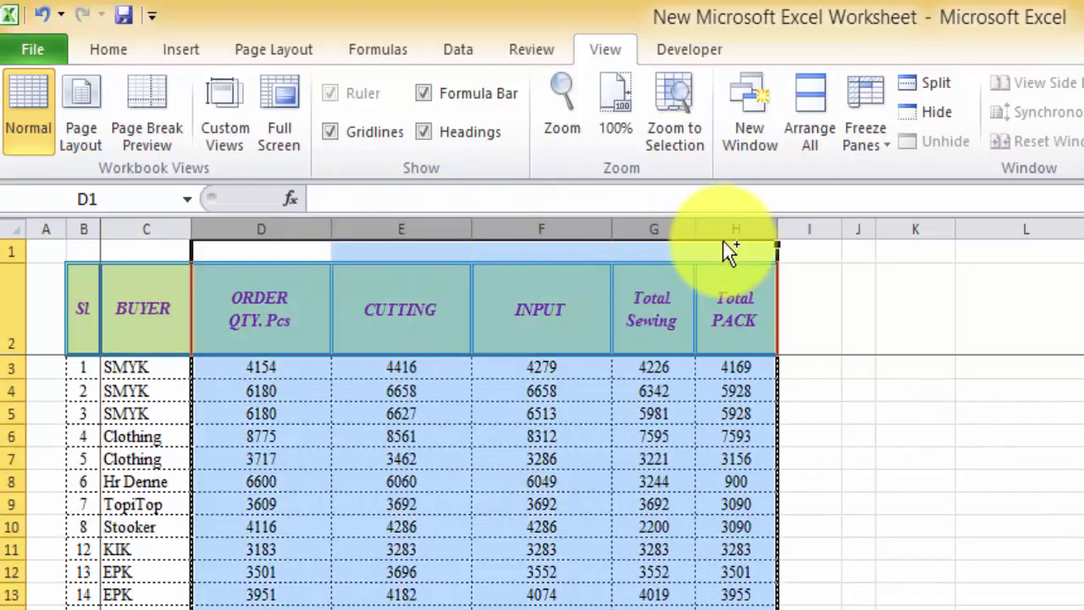
key("ctrl+c")
left_click(802, 229)
right_click(803, 229)
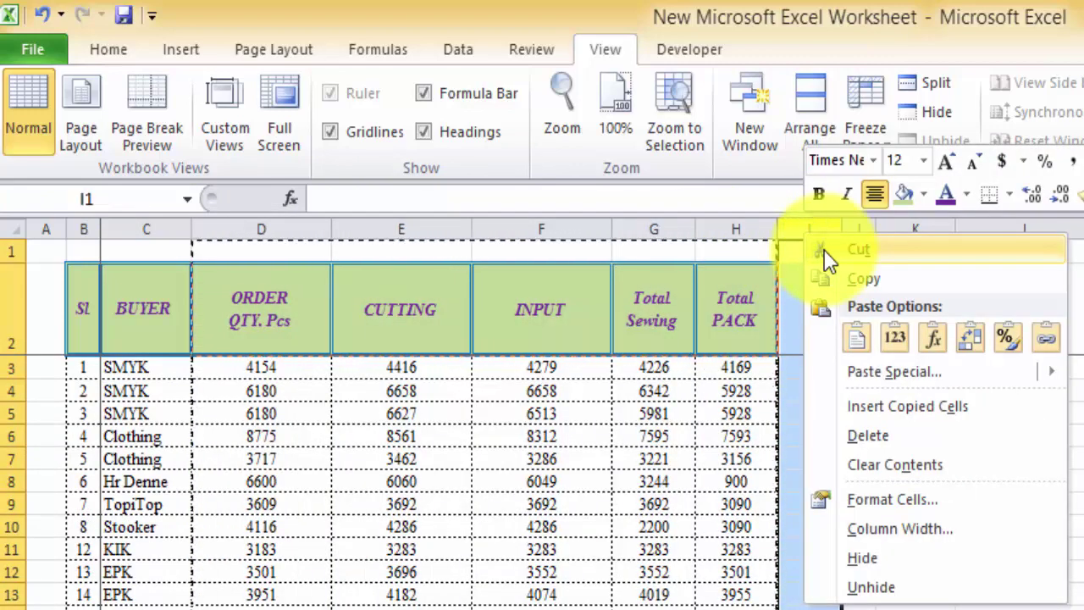
key("Escape")
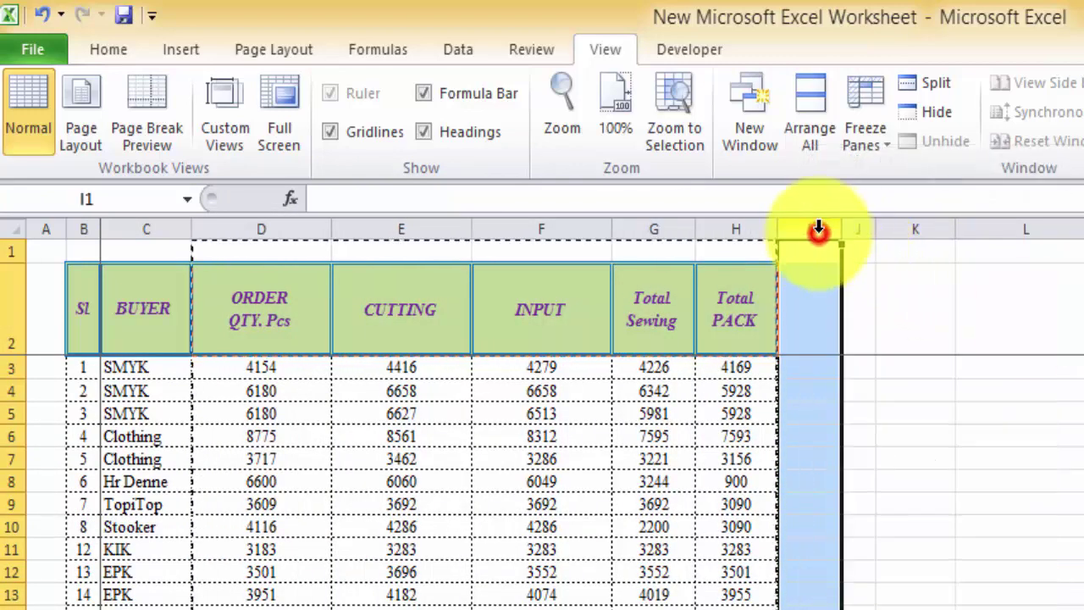
key("ctrl+v")
- Paste the same copied block again at columns K and M
left_click(688, 140)
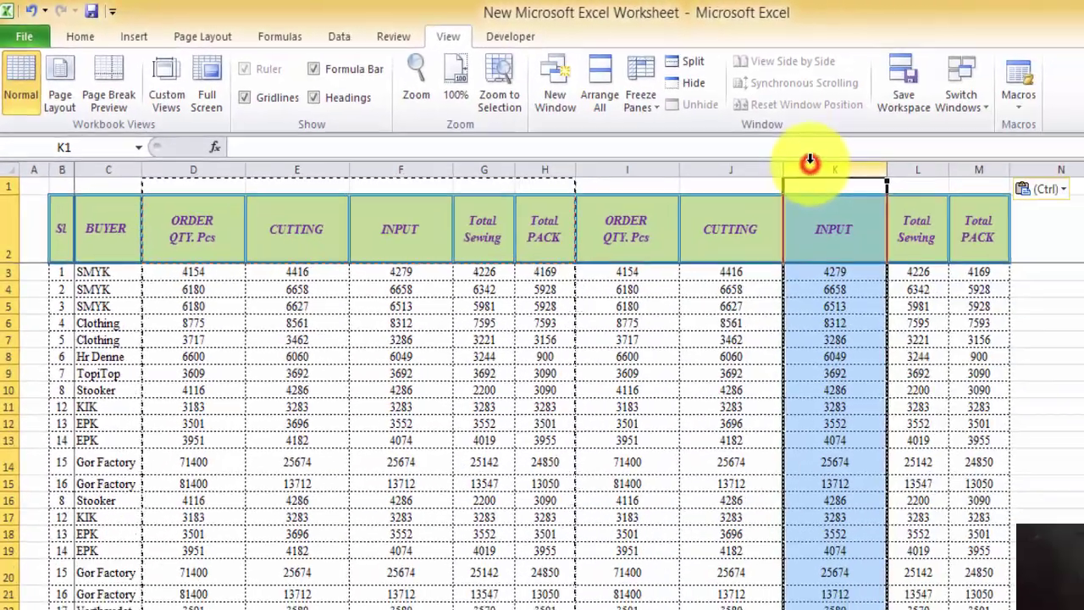
key("ctrl+v")
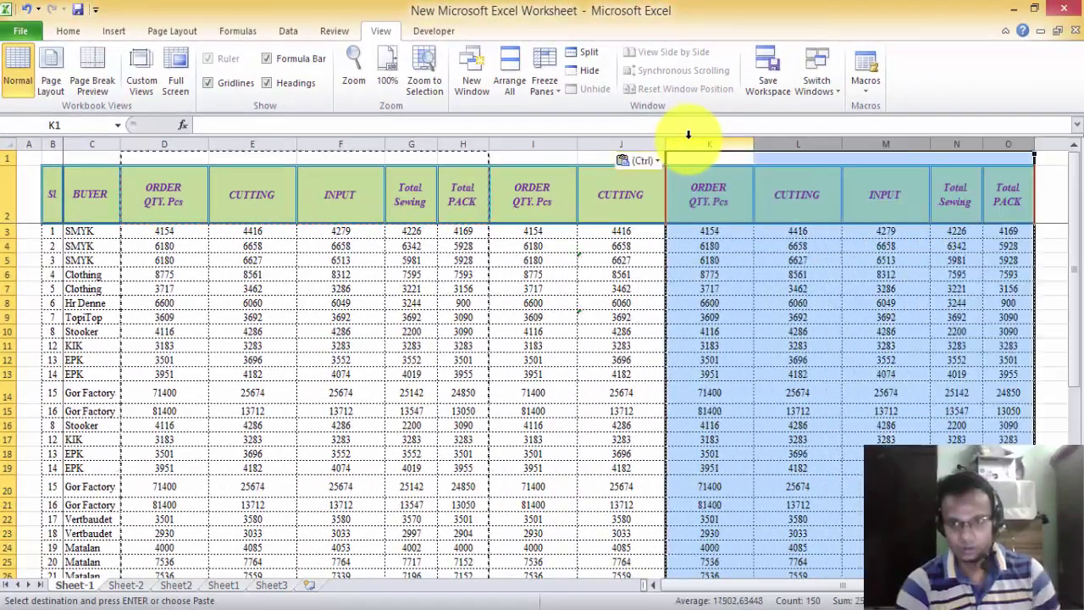
left_click(621, 260)
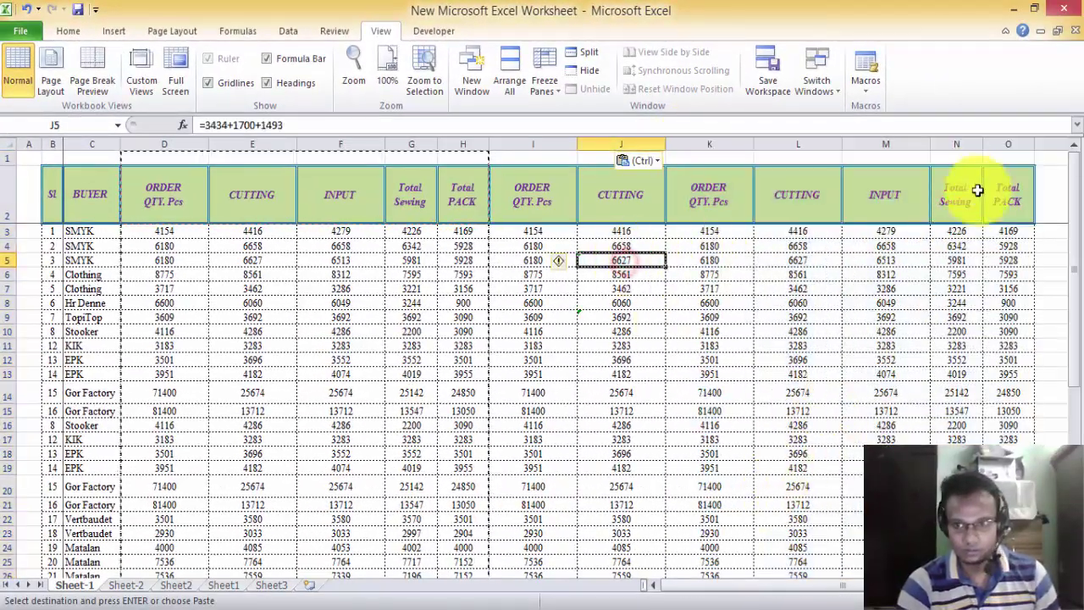
left_click(893, 140)
key("ctrl+v")
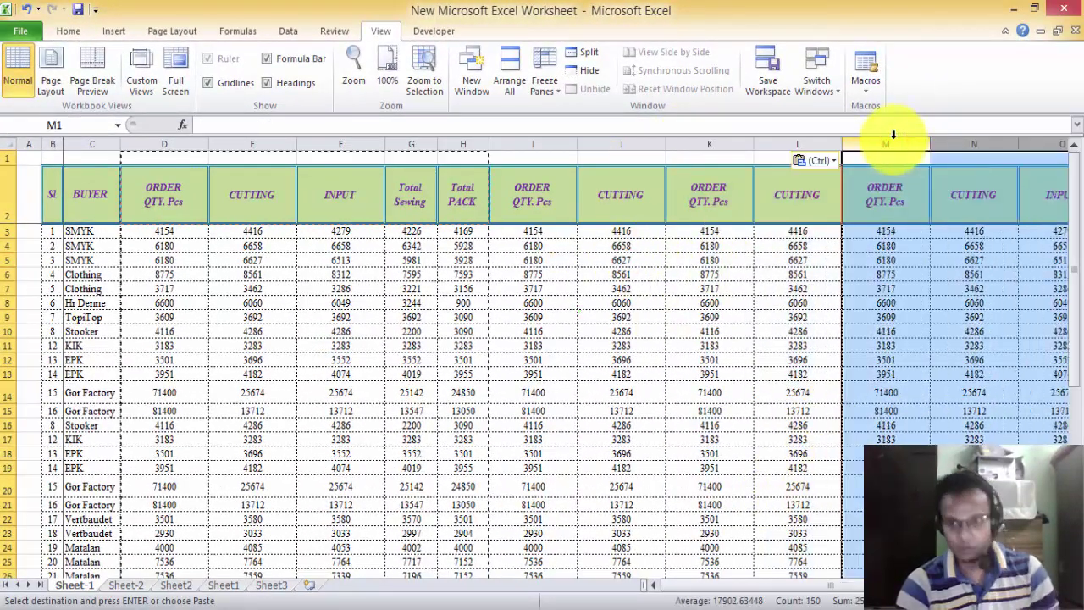
left_click_drag(787, 589, 812, 573)
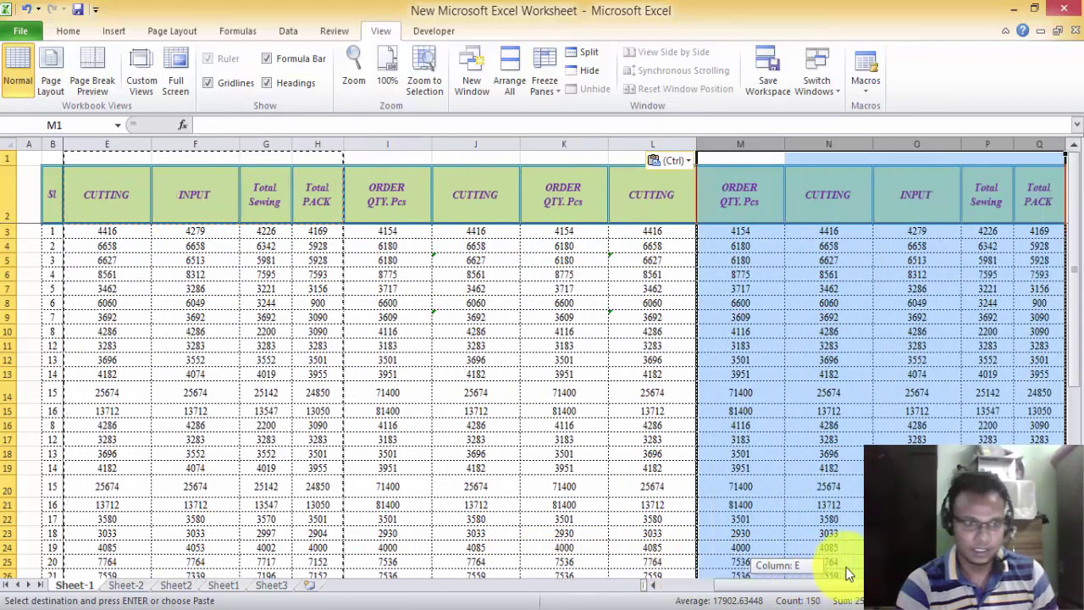
left_click_drag(812, 574, 779, 576)
- Cancel the pending copy and select the columns from C across to S
left_click(51, 180)
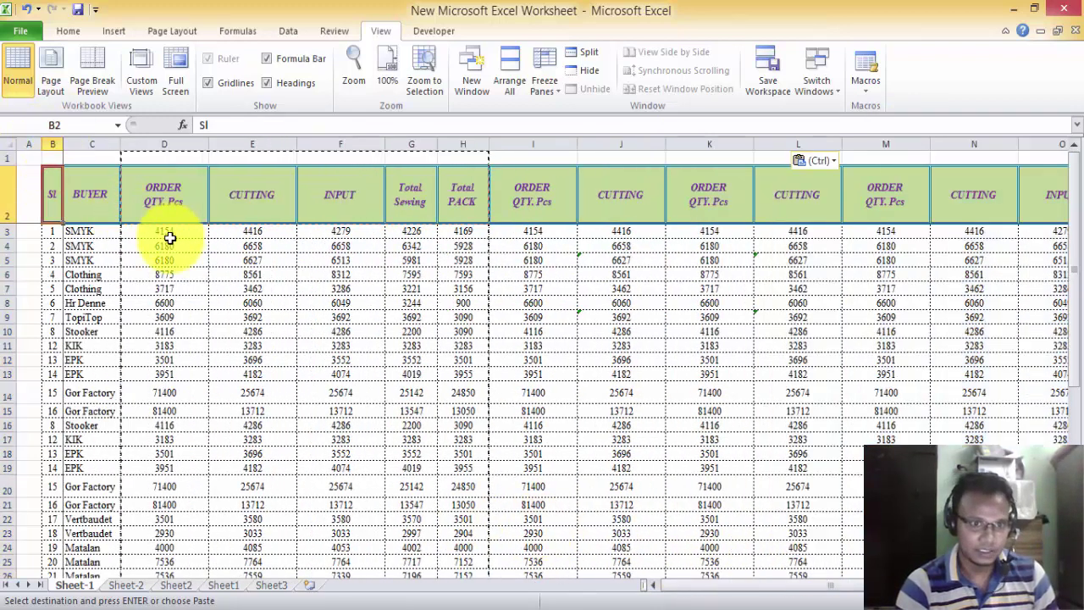
left_click(165, 231)
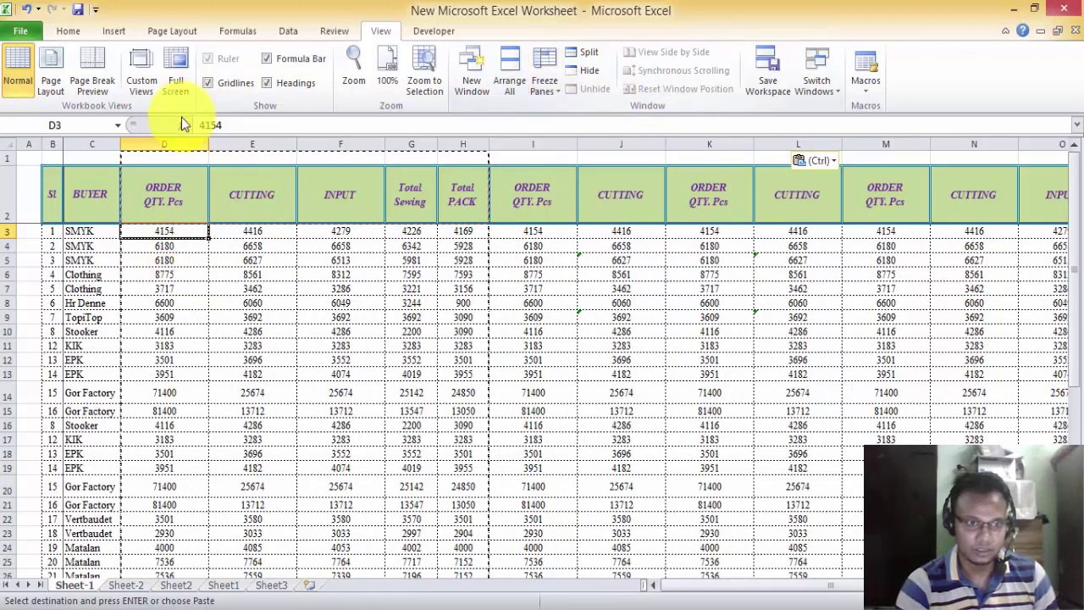
left_click_drag(93, 214, 92, 360)
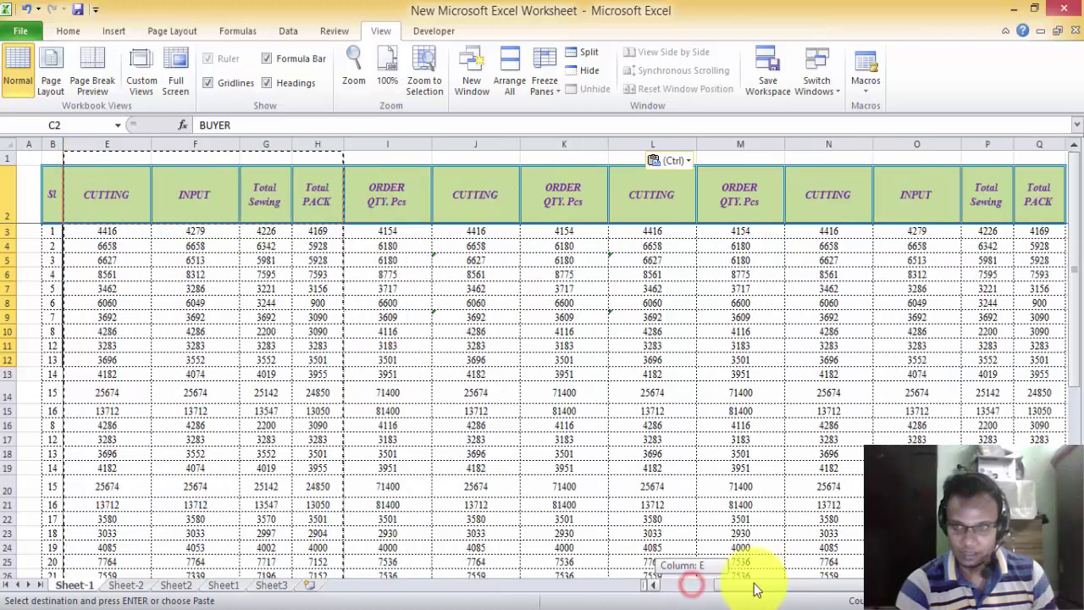
left_click_drag(693, 589, 690, 587)
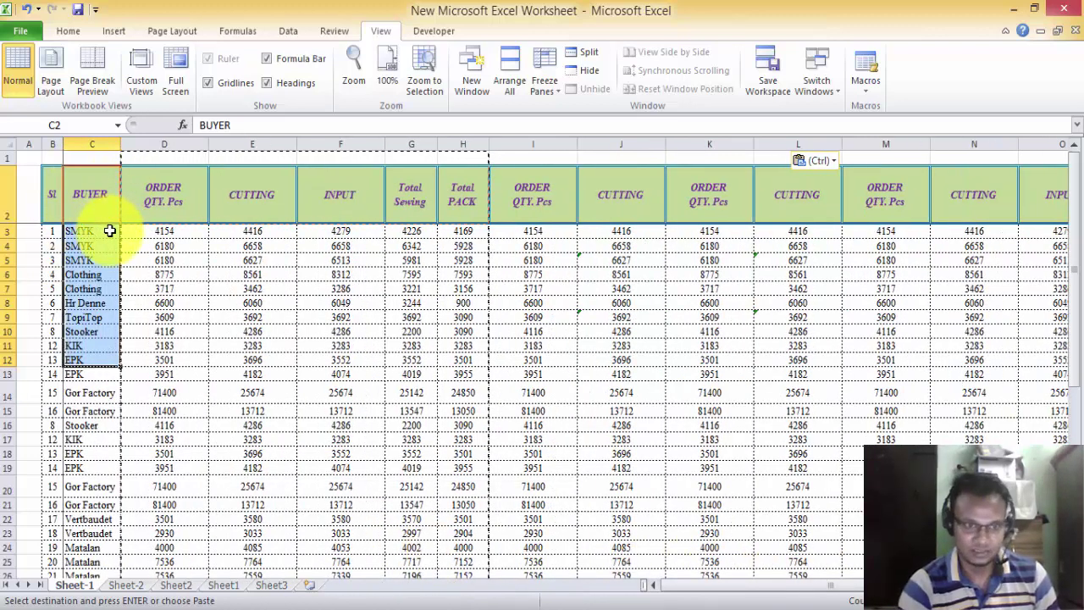
left_click(127, 231)
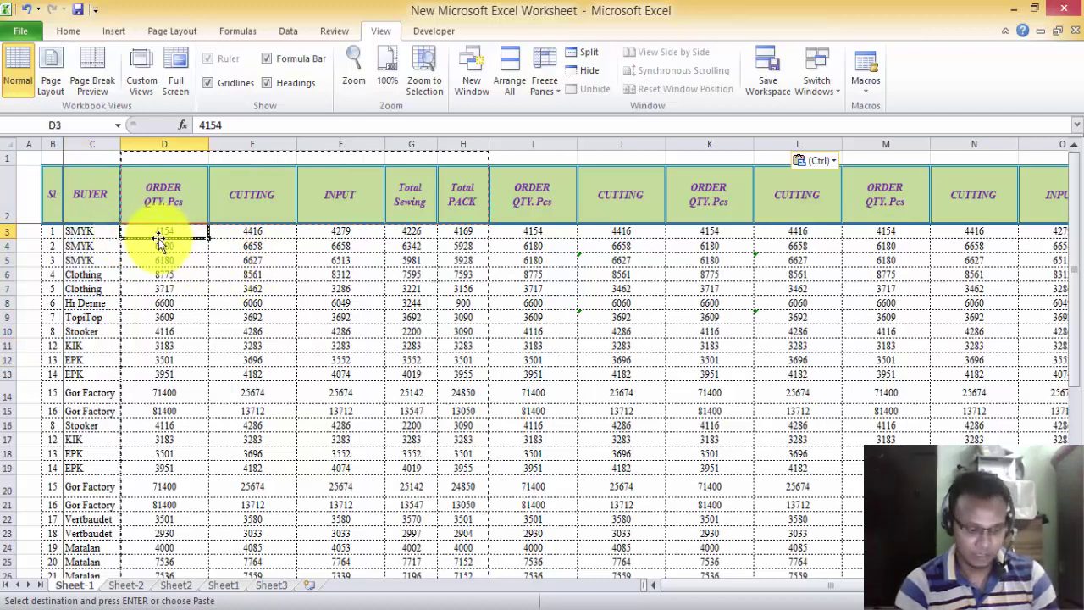
key("Escape")
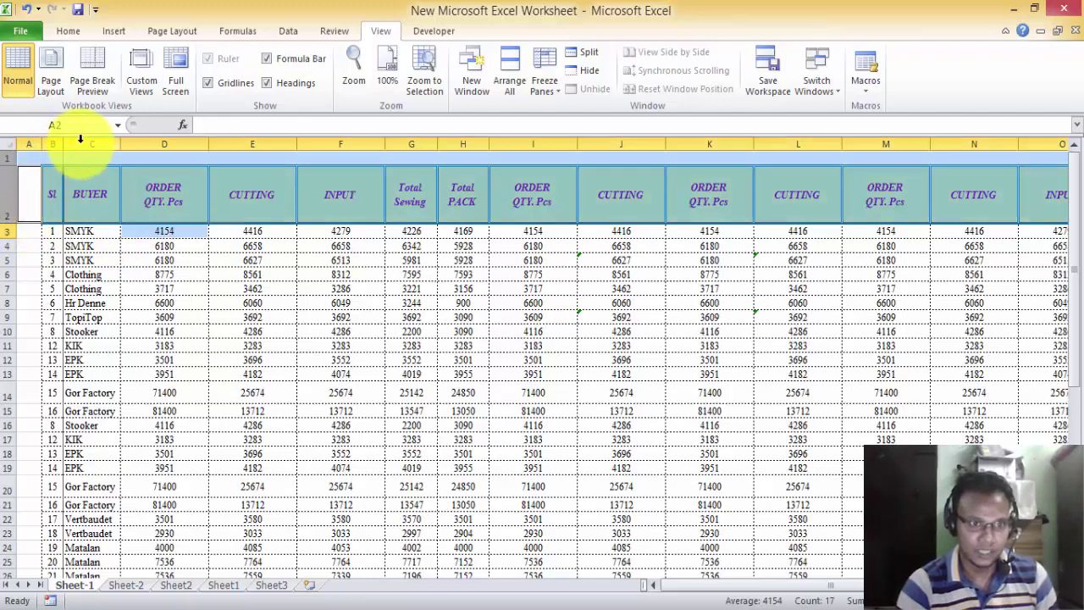
left_click(92, 144)
key("ctrl+shift+Right")
- Make D3 the active cell and open the Freeze Panes list
left_click(151, 288)
left_click_drag(799, 586, 641, 571)
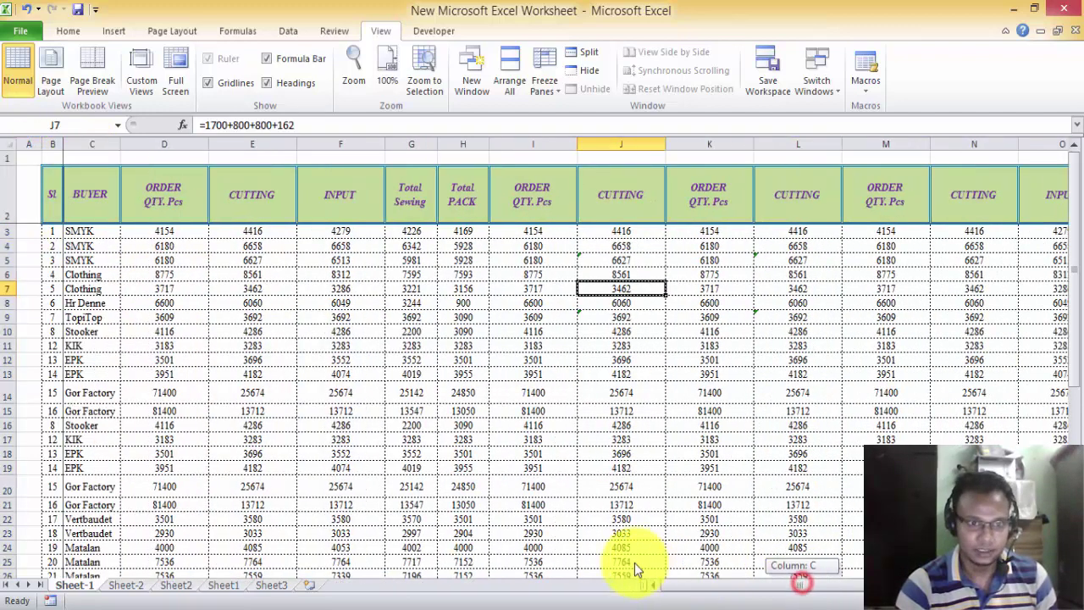
left_click(170, 230)
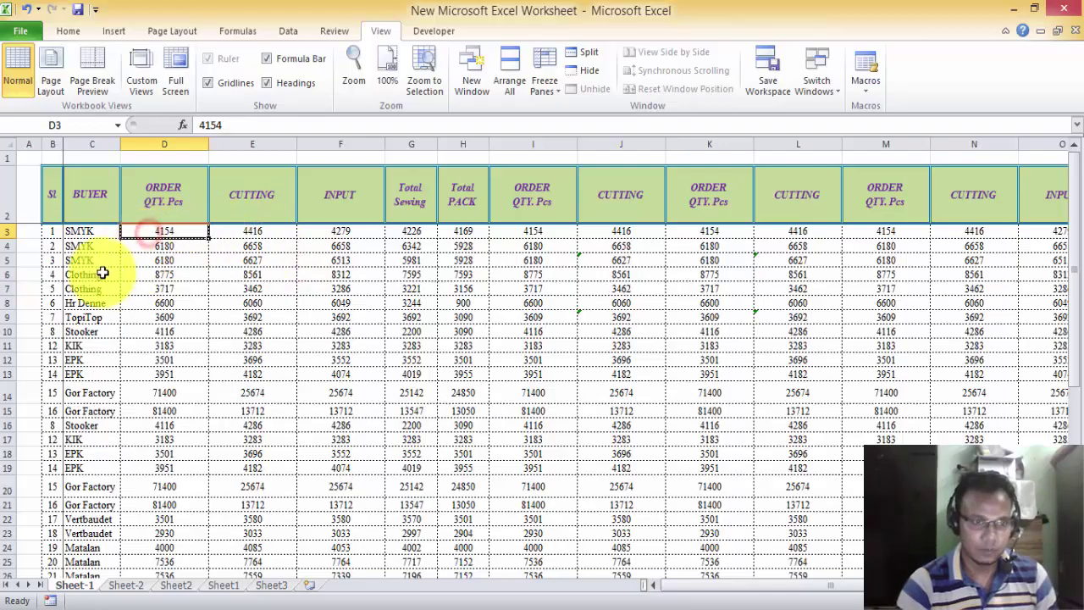
left_click(97, 231)
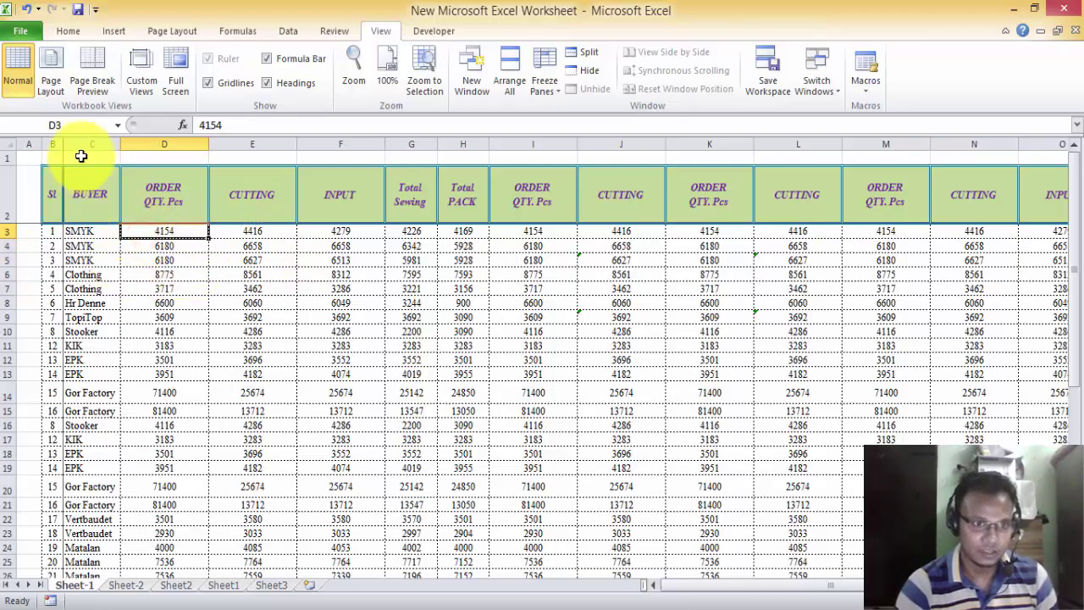
left_click_drag(85, 143, 17, 131)
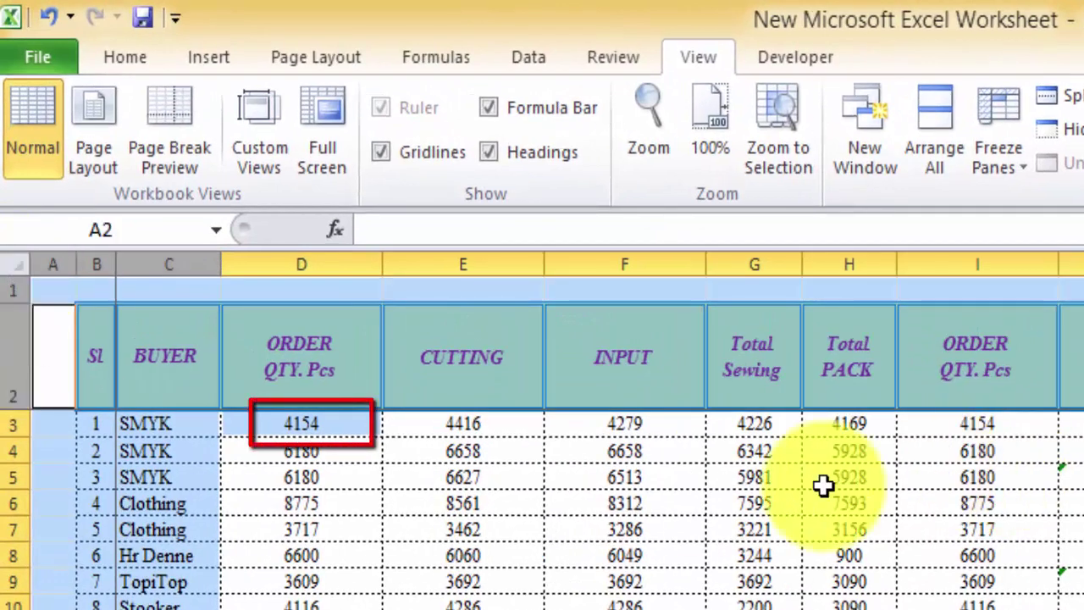
left_click(313, 429)
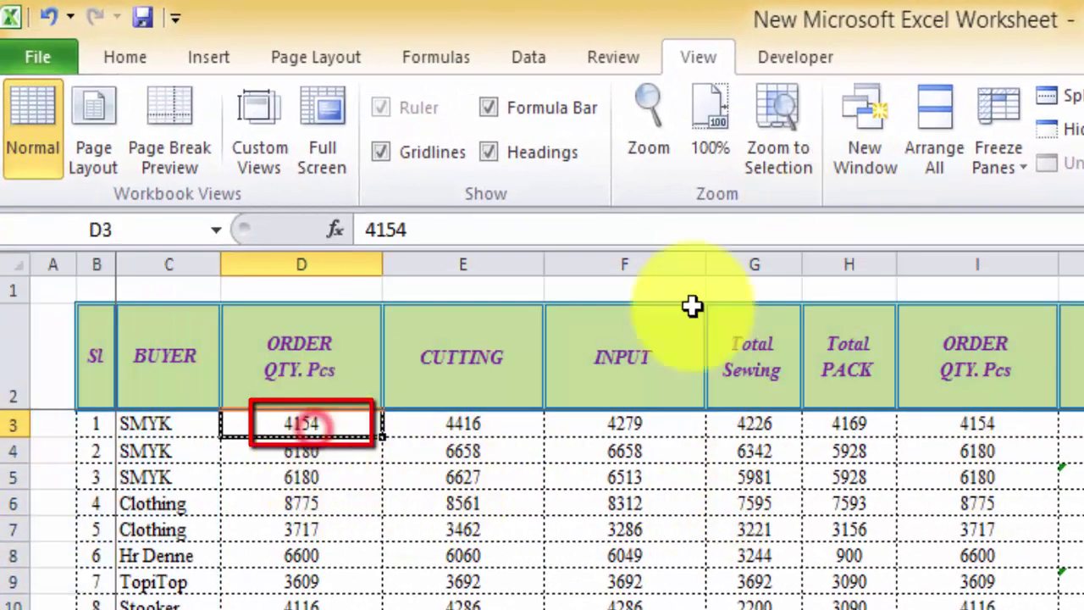
left_click(996, 159)
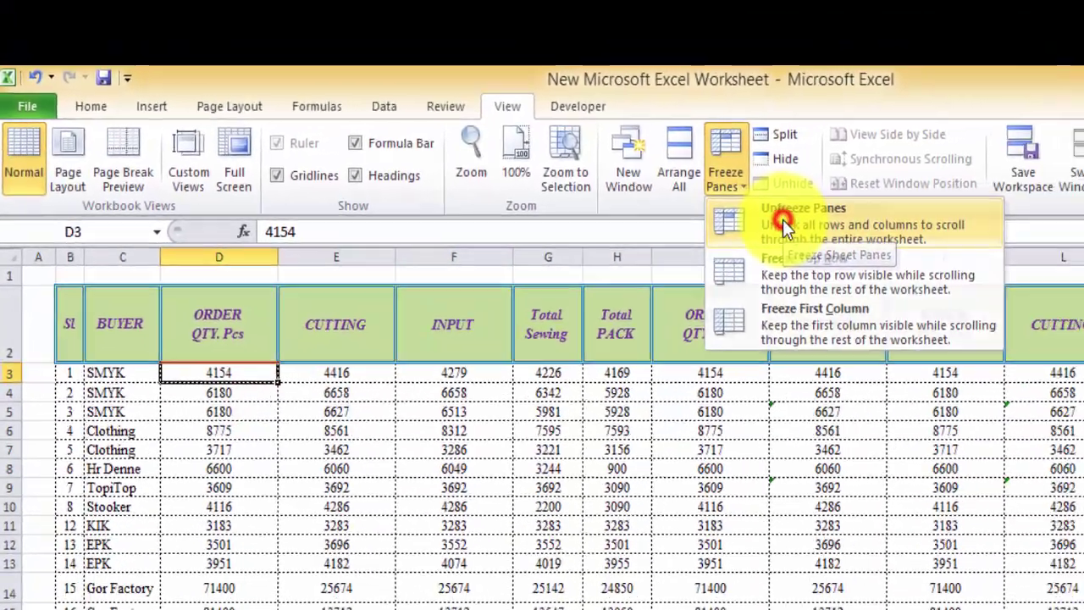
- Freeze panes at D3 and scroll to check the headers and Sl/BUYER columns stay fixed
left_click(781, 219)
left_click(688, 165)
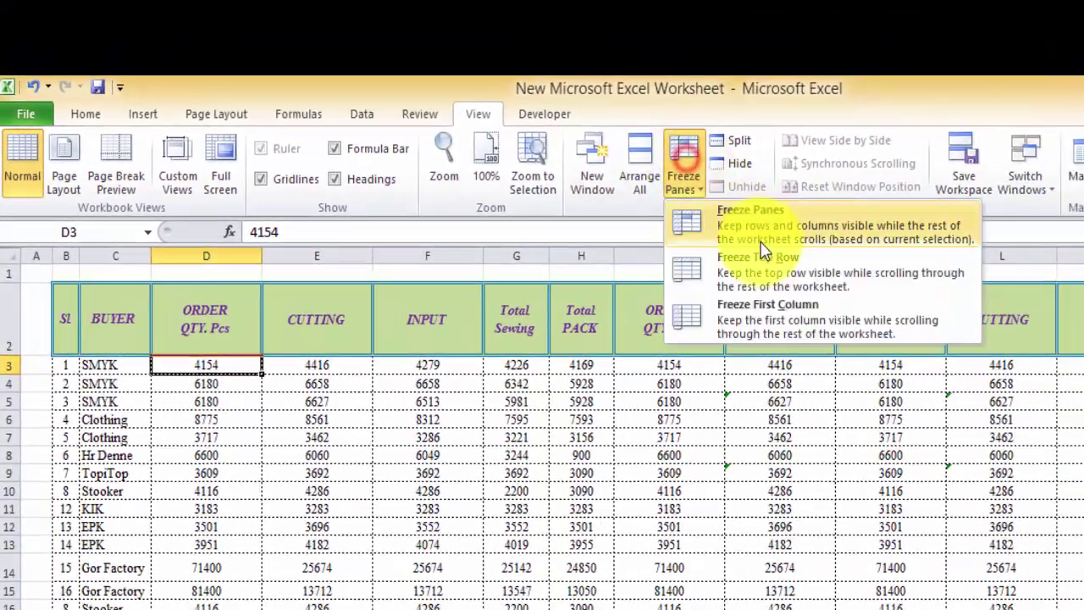
left_click(752, 226)
scroll(660, 588, "down", 4)
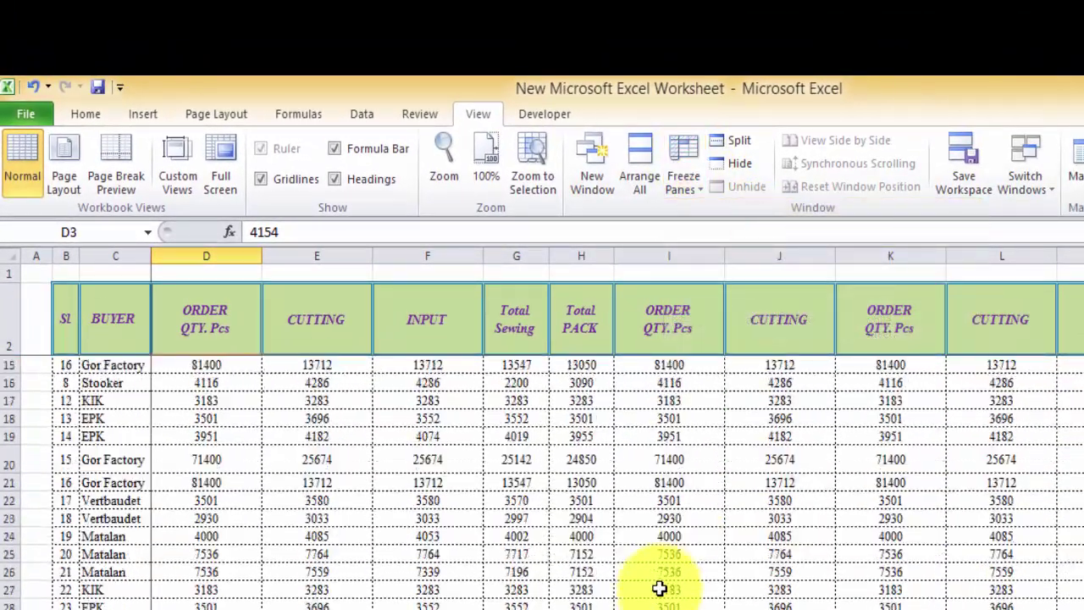
scroll(658, 588, "up", 3)
scroll(658, 588, "up", 1)
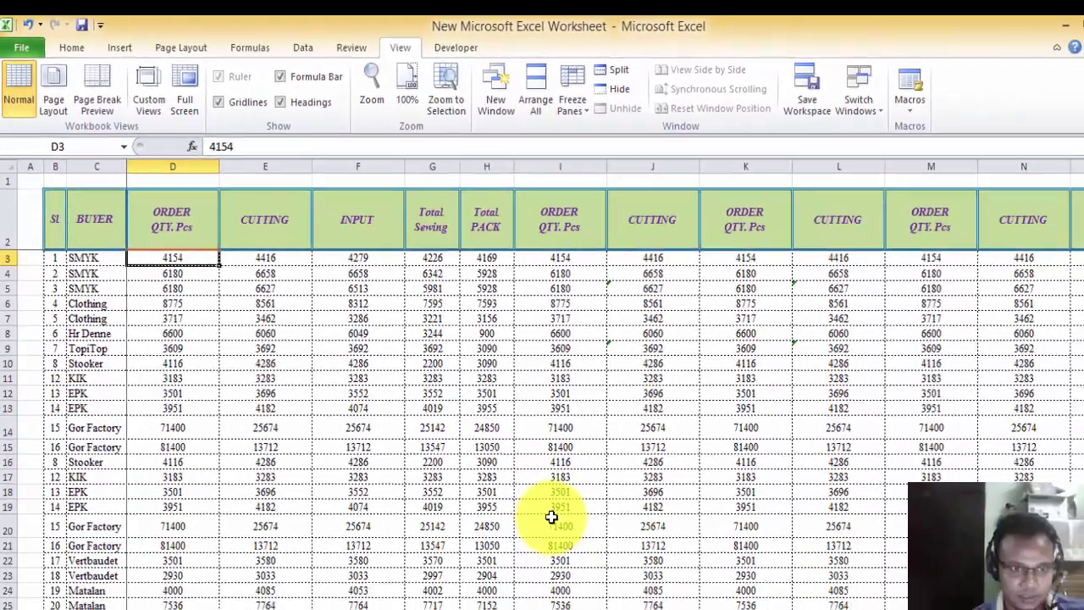
scroll(527, 483, "down", 1)
scroll(527, 483, "down", 10)
scroll(527, 482, "up", 10)
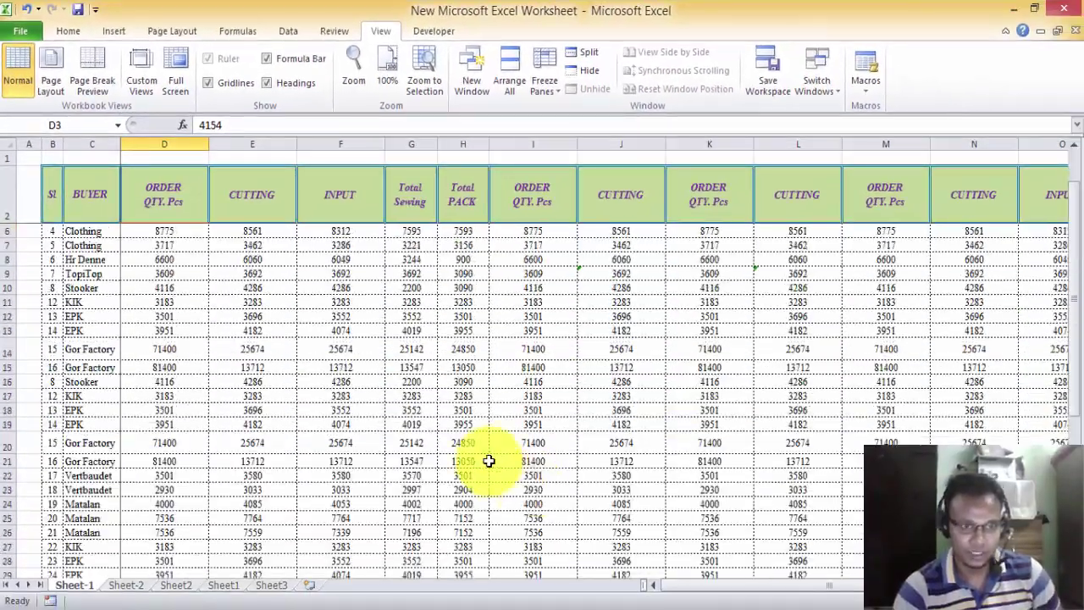
- Select the BUYER column C, then clear the selection and cancel the pending copy
left_click(91, 142)
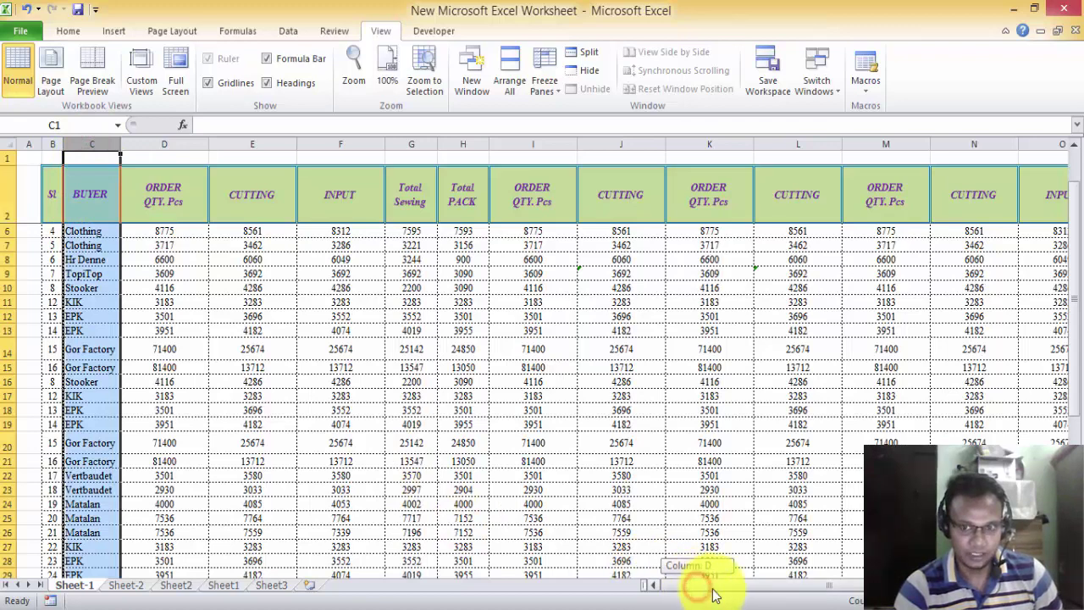
left_click_drag(711, 593, 811, 593)
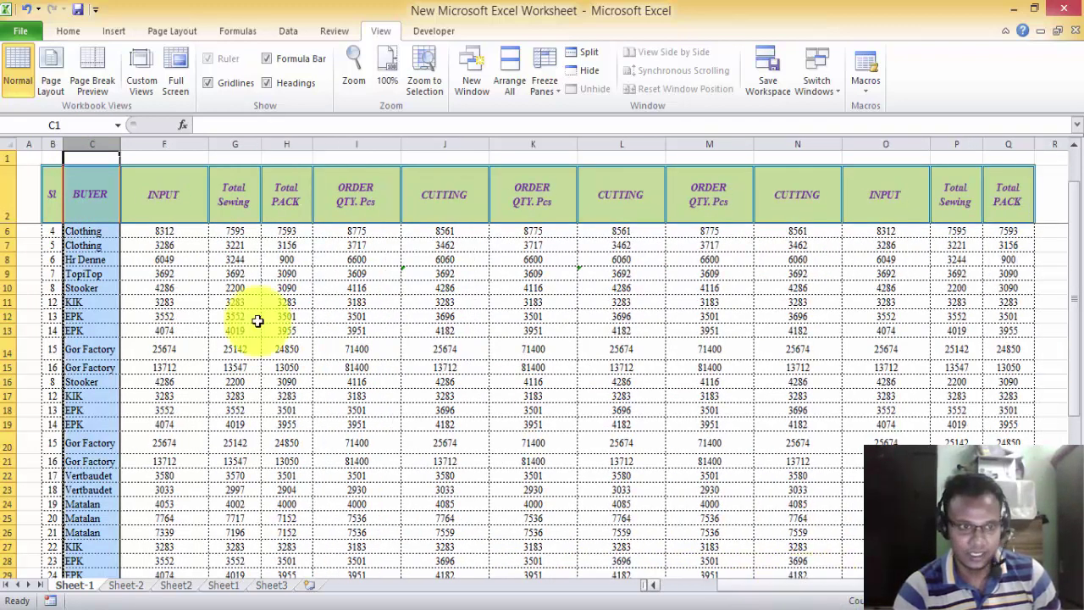
left_click(412, 383)
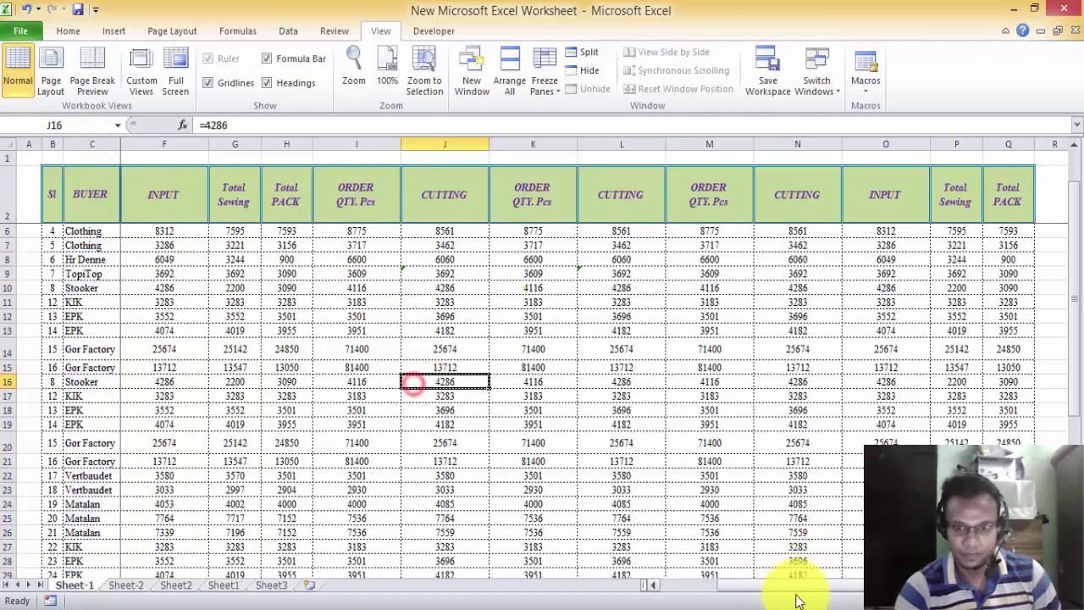
scroll(254, 415, "left", 2)
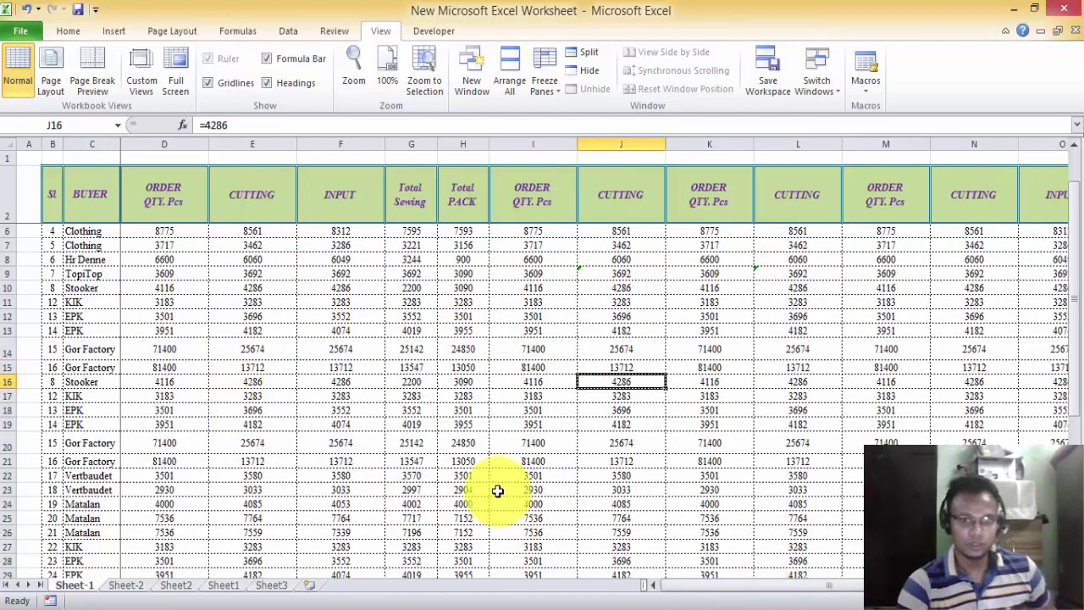
scroll(585, 452, "down", 2)
scroll(590, 453, "up", 3)
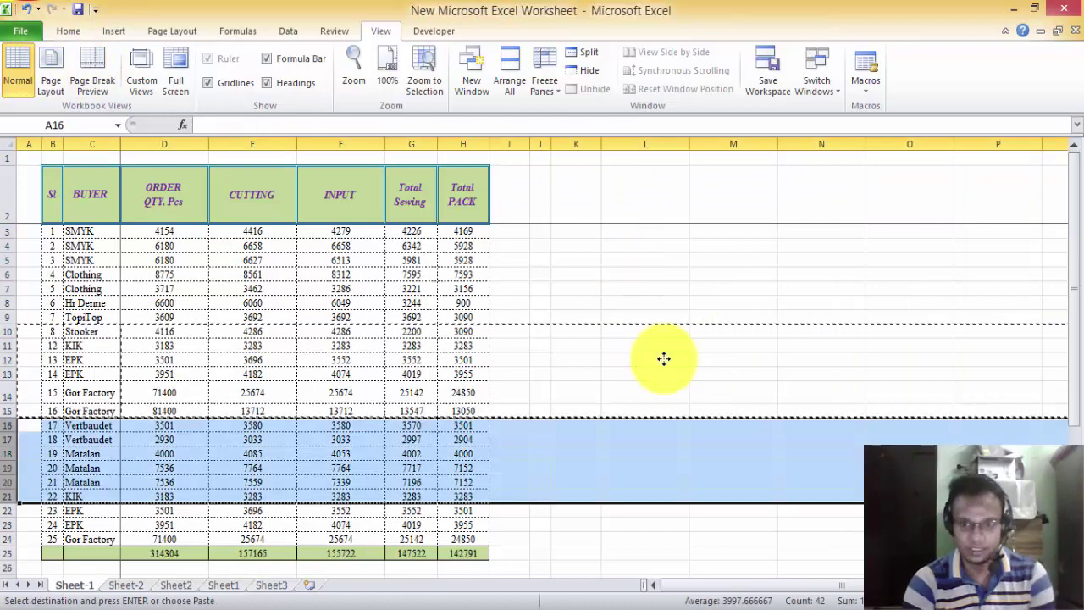
left_click(709, 412)
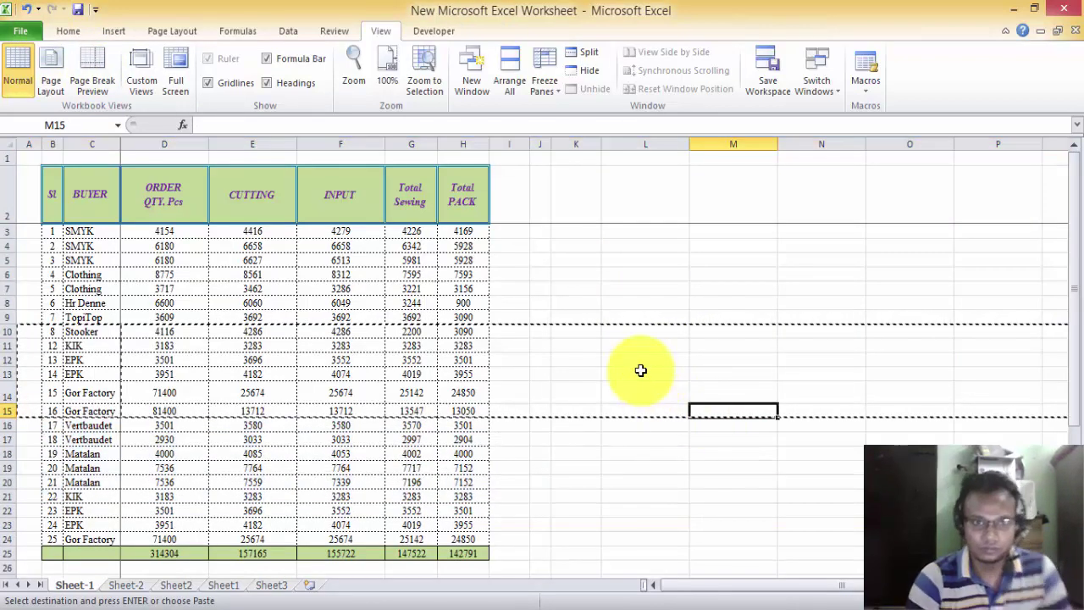
key("Escape")
left_click(650, 273)
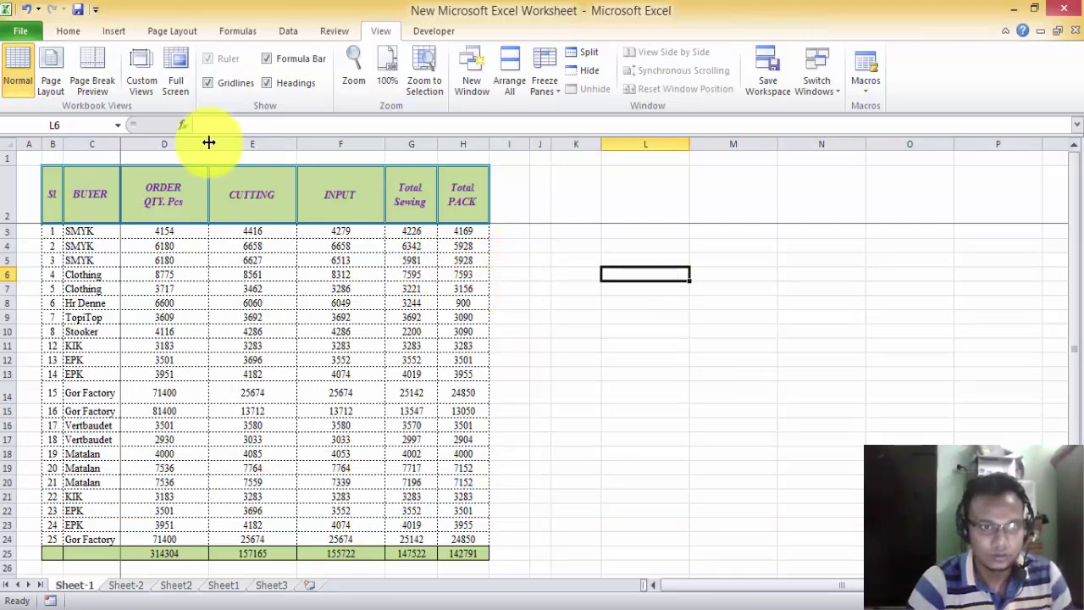
- Look at the Developer tab, then return to Home and select CUTTING column E
left_click(435, 34)
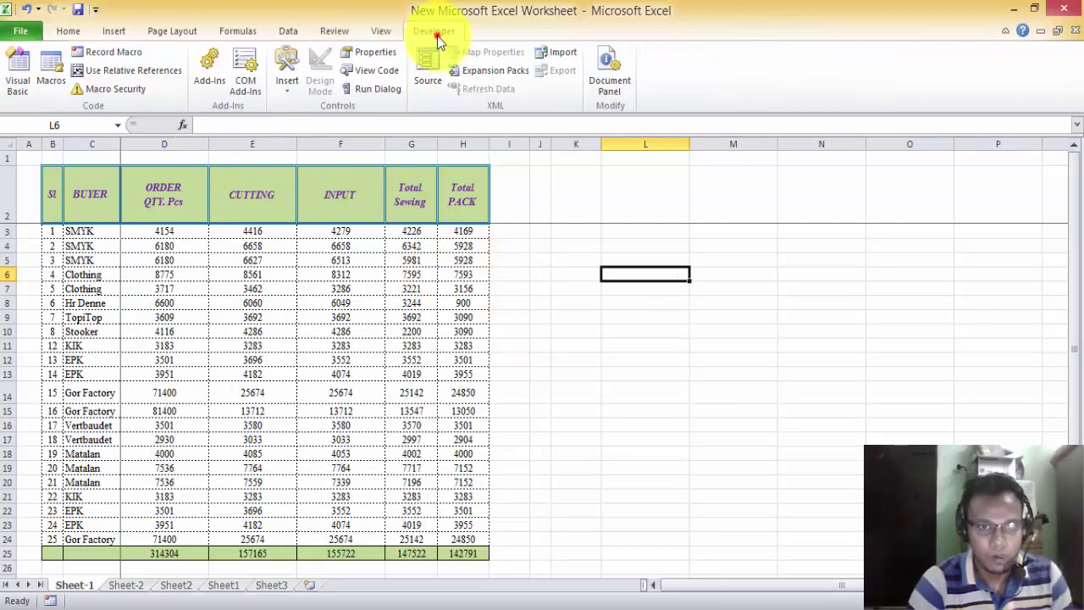
left_click(474, 302)
scroll(382, 310, "down", 1)
scroll(382, 310, "up", 1)
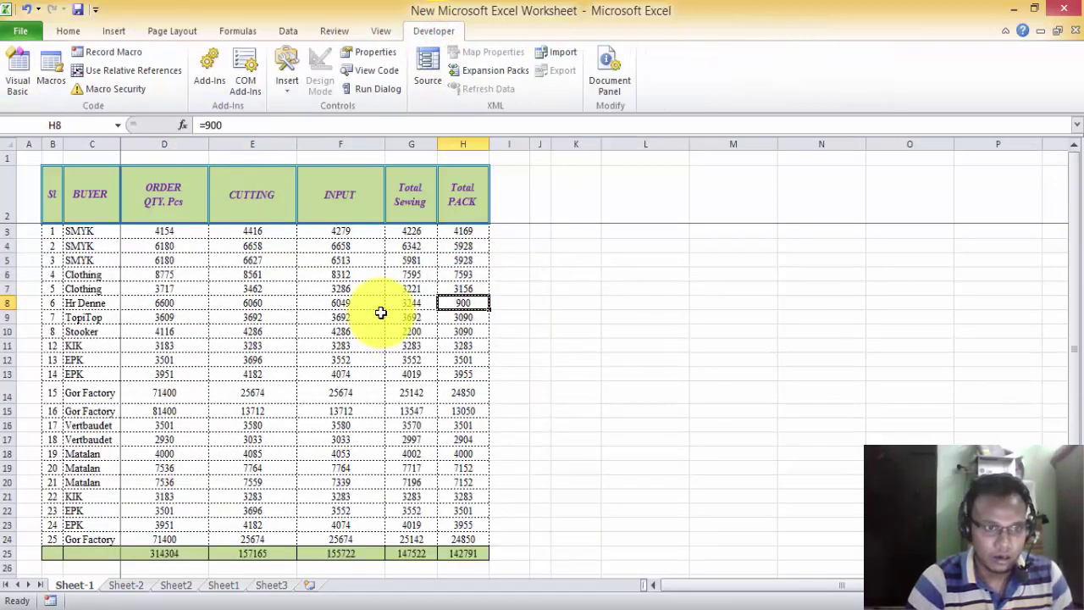
left_click(68, 31)
left_click(270, 144)
- Insert two blank columns before the CUTTING column
right_click(270, 144)
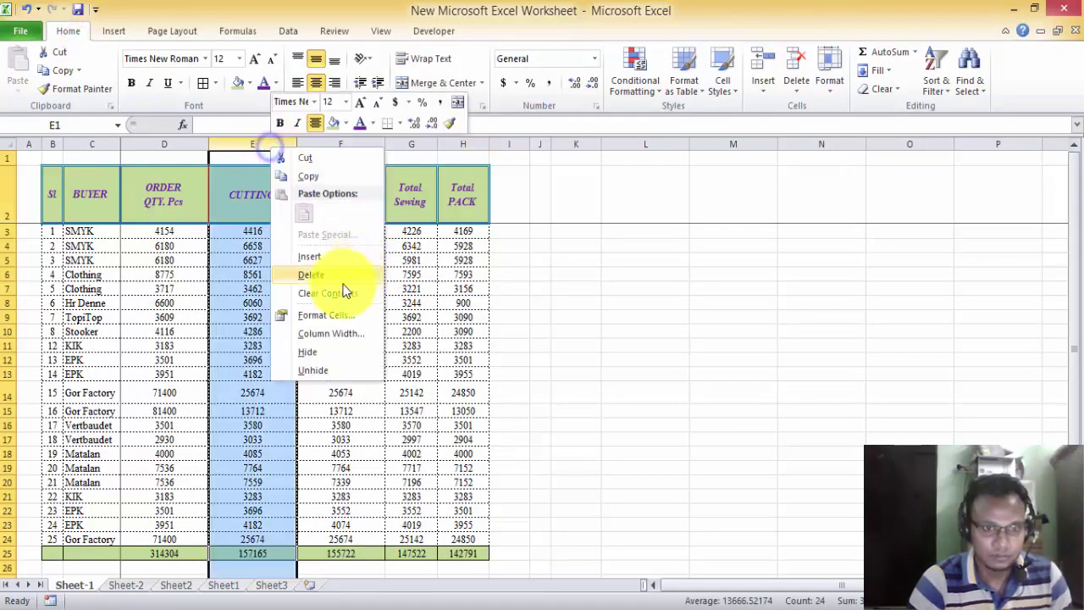
left_click(308, 257)
left_click(683, 330)
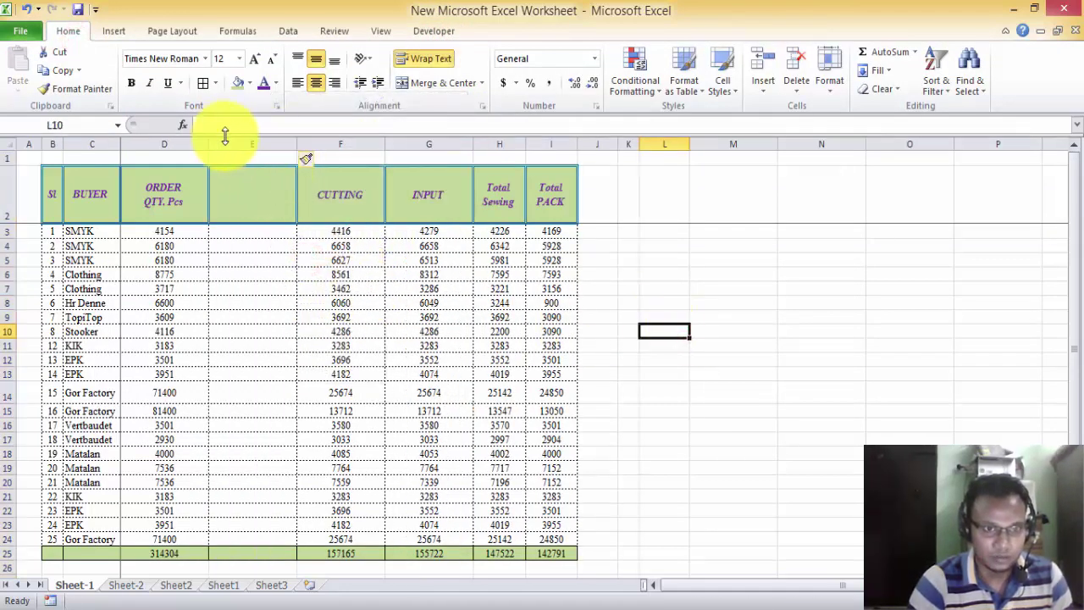
right_click(246, 144)
left_click(285, 253)
left_click(253, 337)
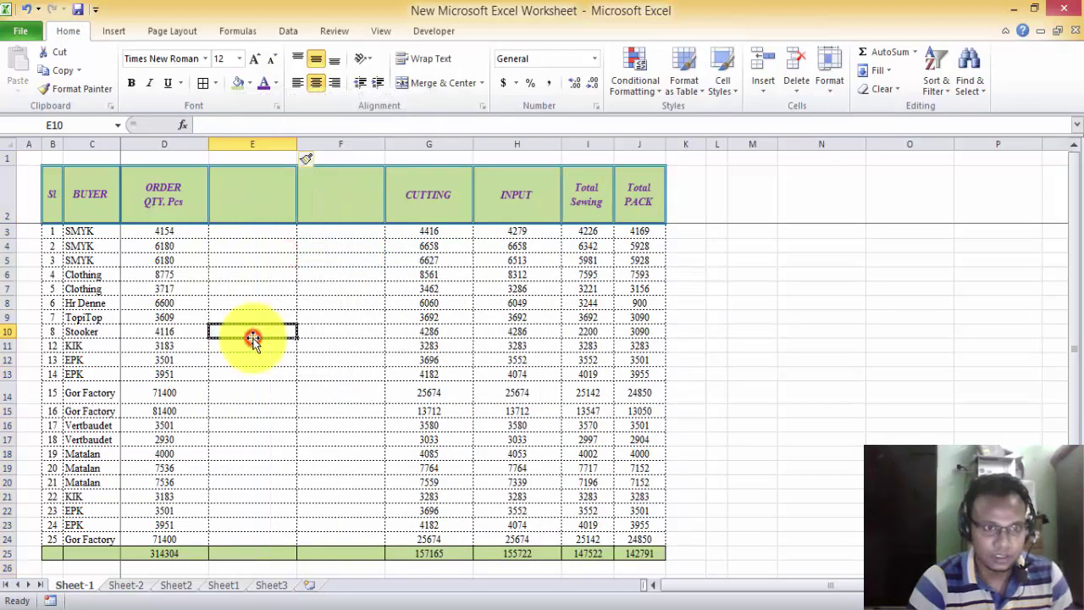
- Head column E 'Rate', enter 2, 3 and 2.5, and fill 2.5 down to row 24
left_click(253, 233)
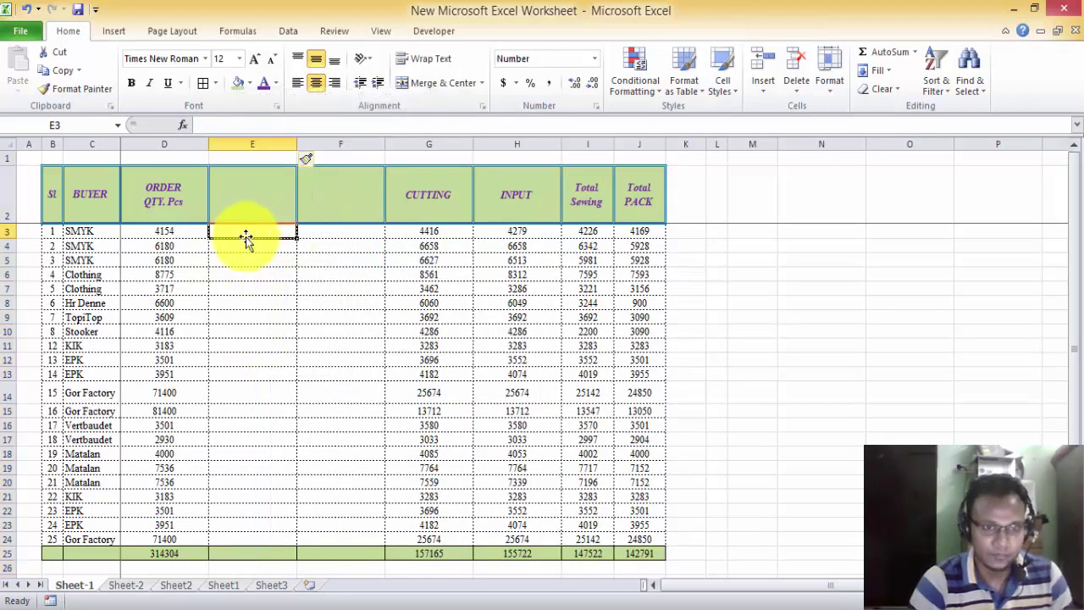
left_click(243, 250)
left_click(256, 215)
type("Rate")
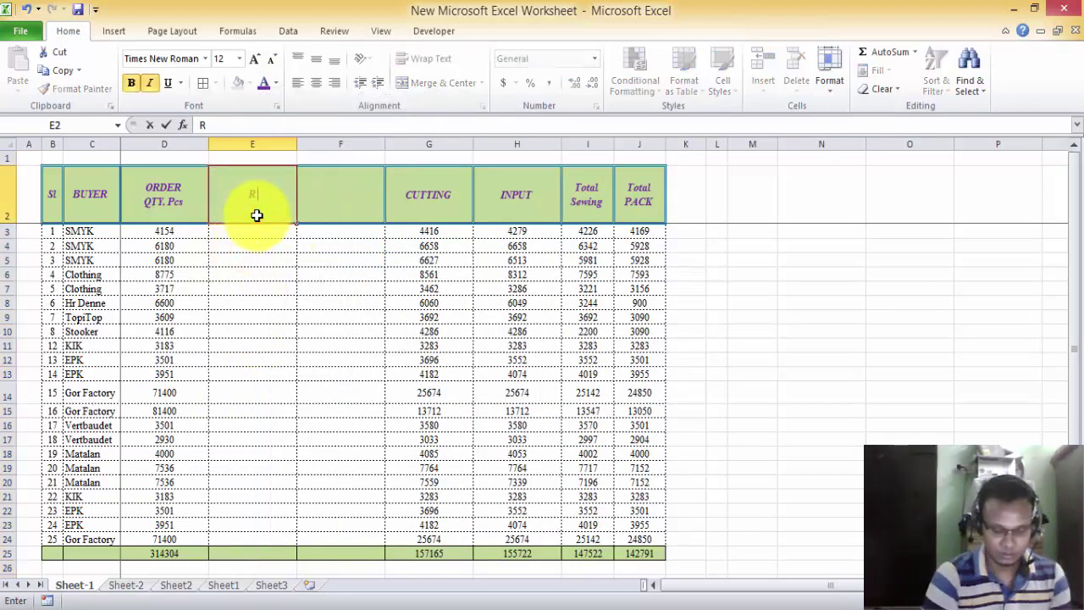
left_click(277, 317)
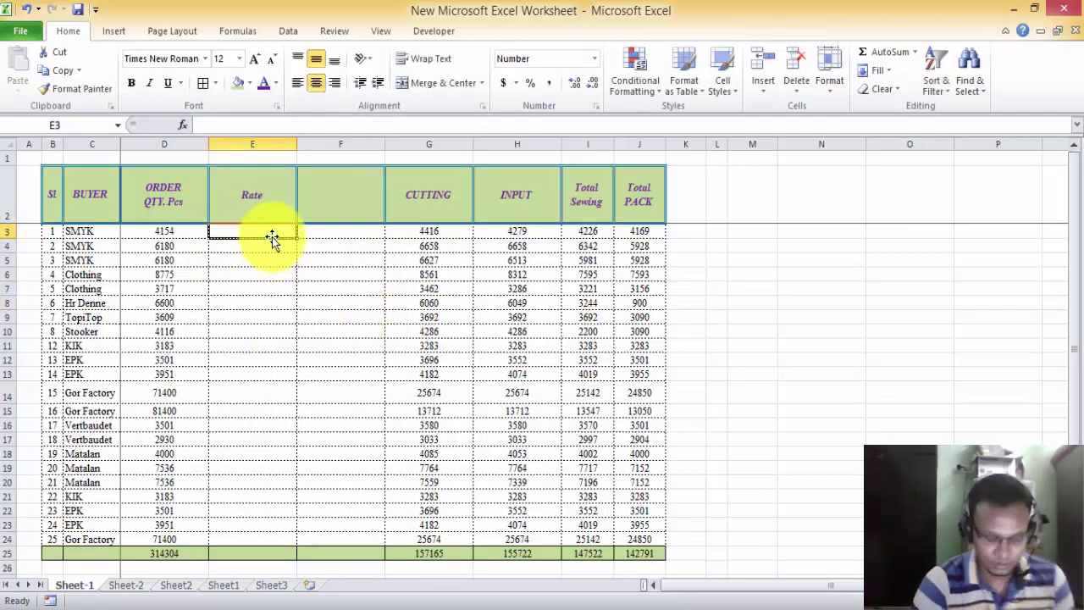
type("2")
key("Return")
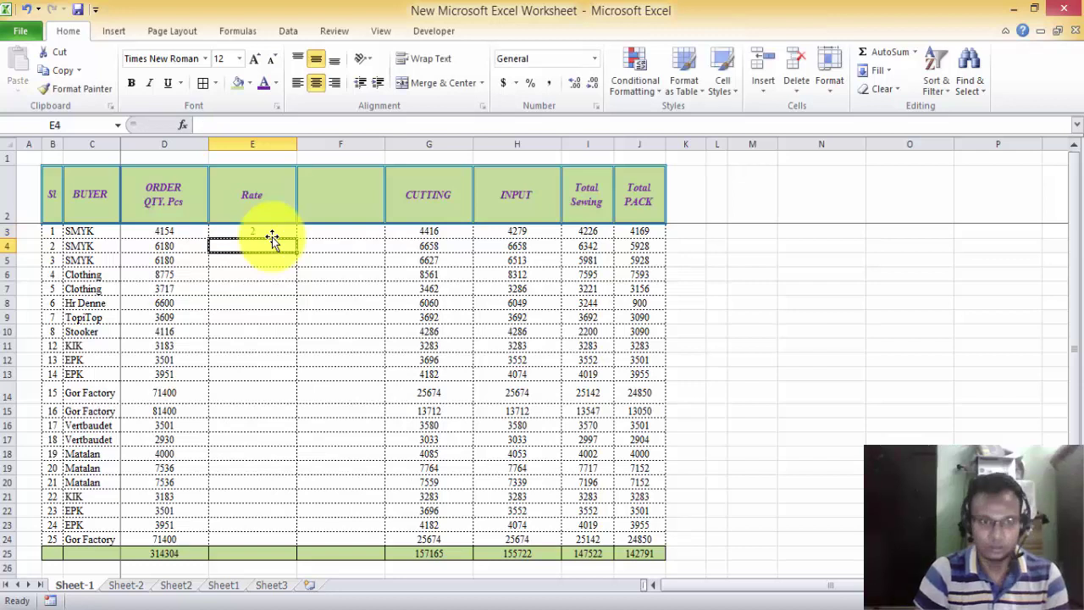
type("3")
key("Return")
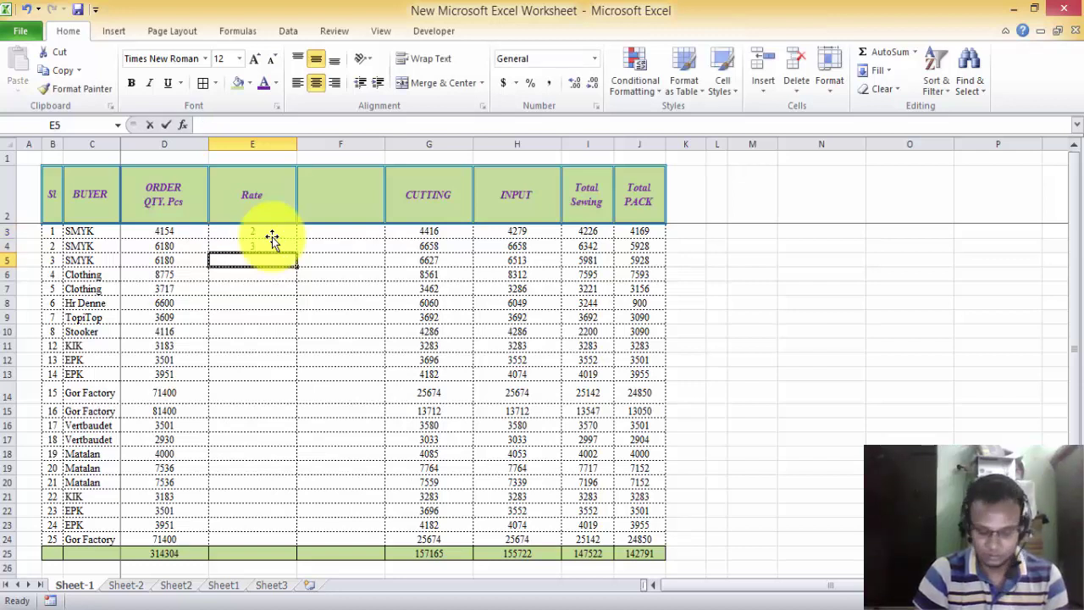
type("2.5")
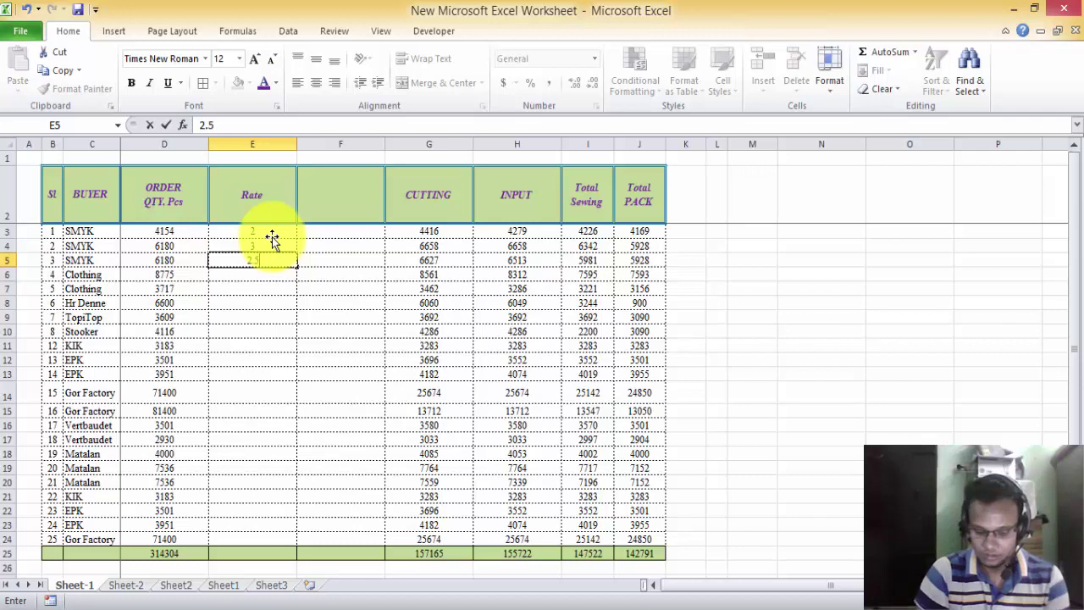
key("Return")
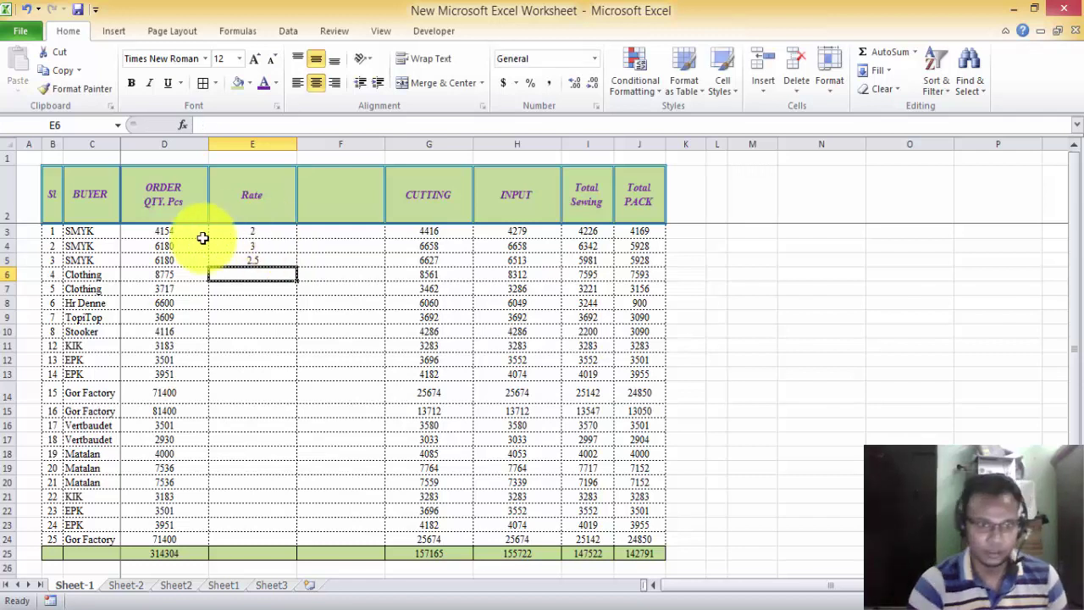
left_click(237, 261)
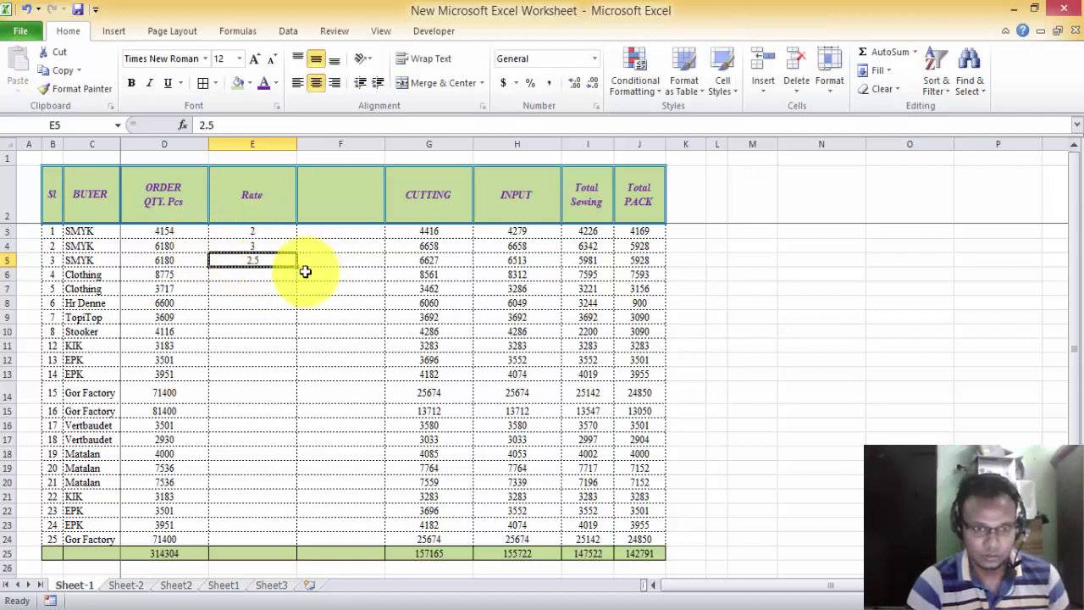
left_click_drag(300, 267, 255, 541)
- Add the 'Total Value $' heading in F2 and show the Rate column in Accounting dollar format
left_click(344, 190)
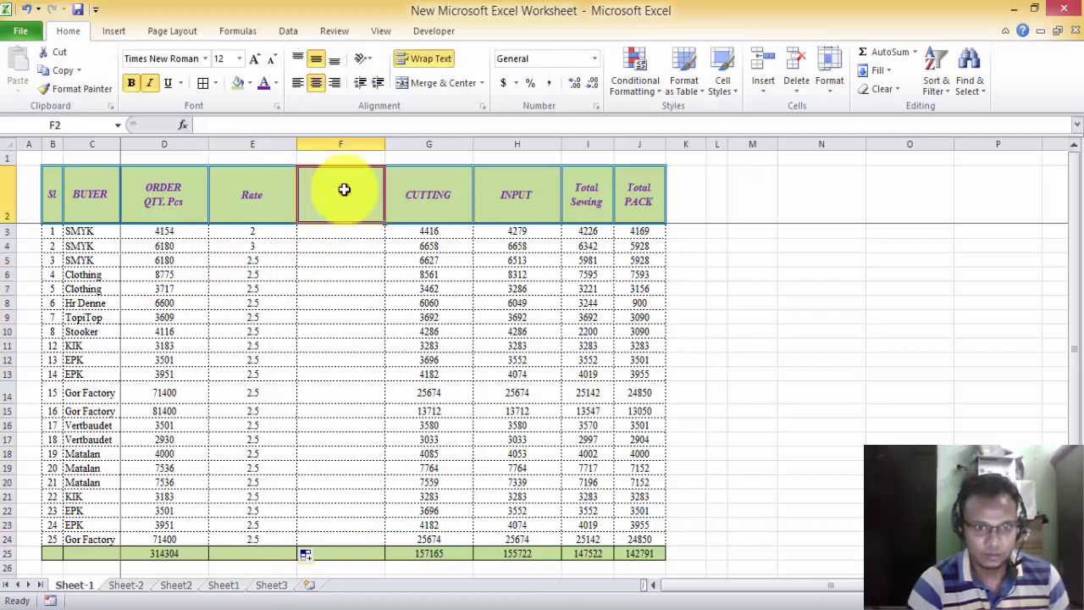
type("Total Value $")
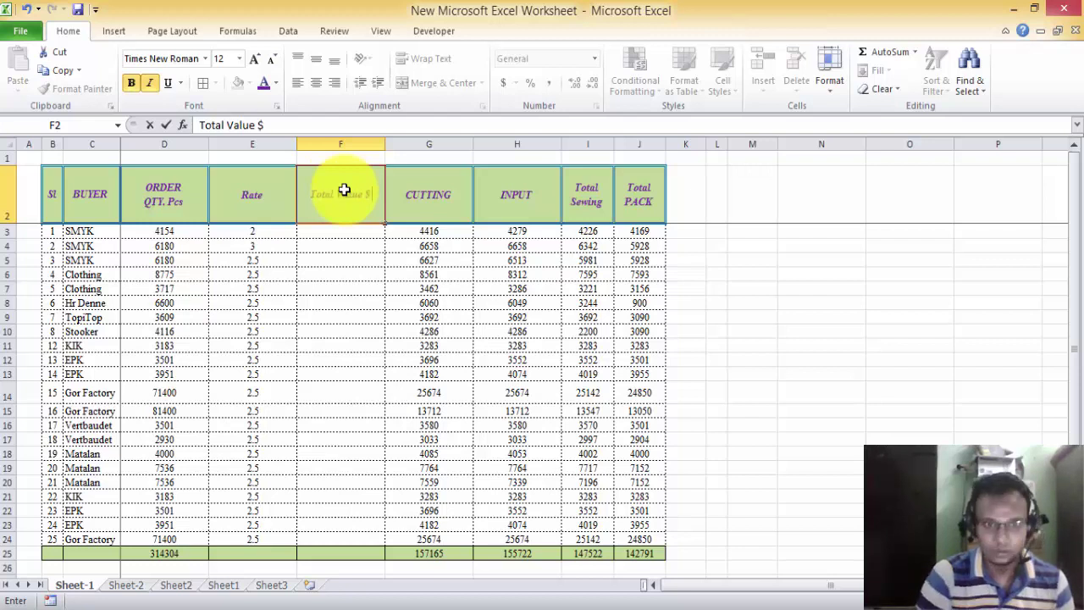
left_click(351, 361)
left_click(369, 231)
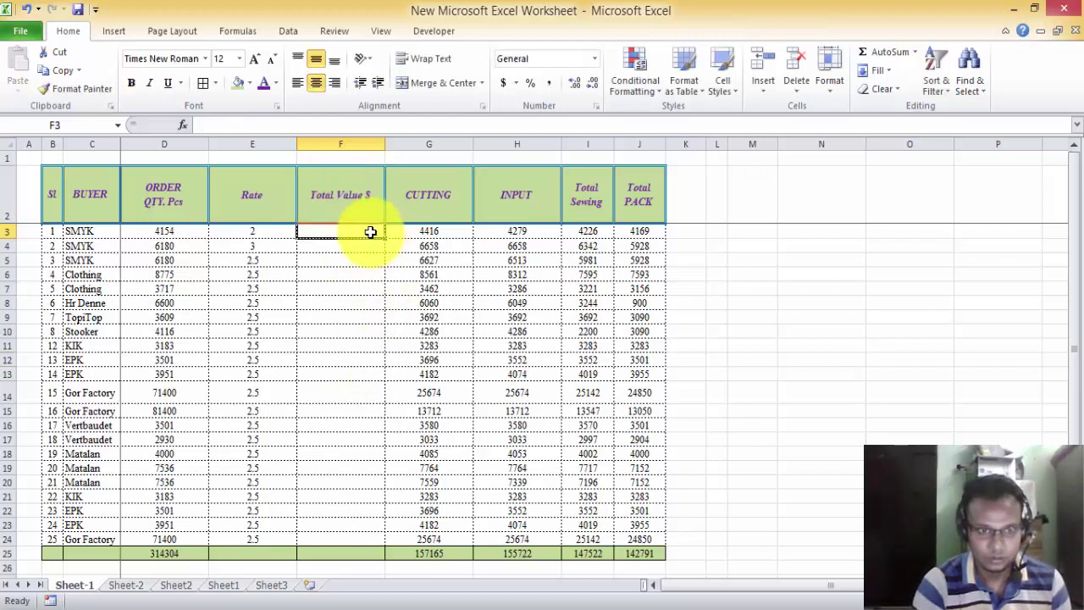
left_click_drag(275, 235, 275, 530)
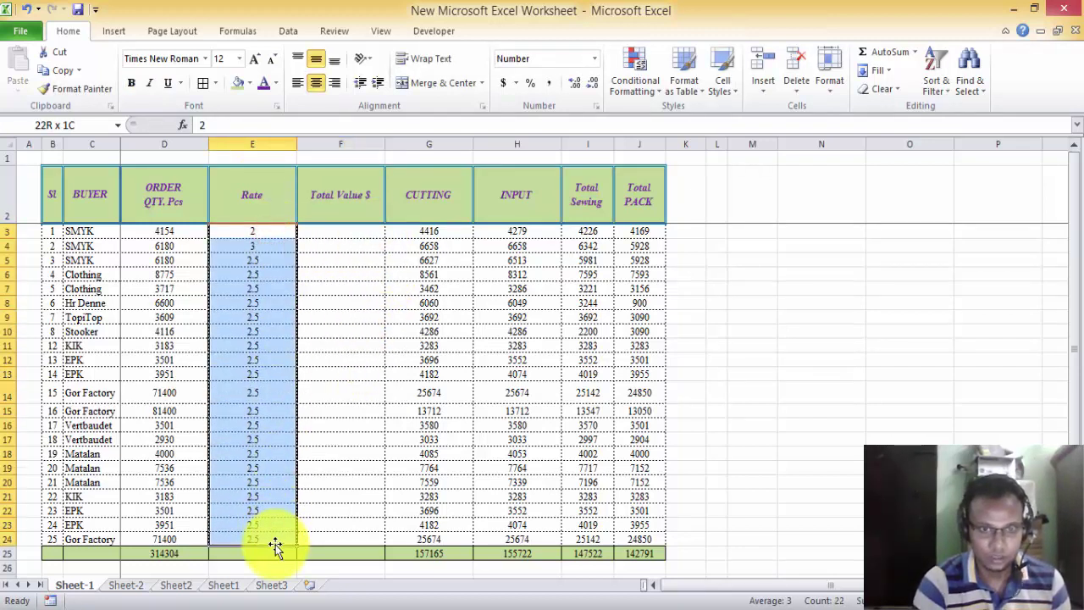
left_click(503, 82)
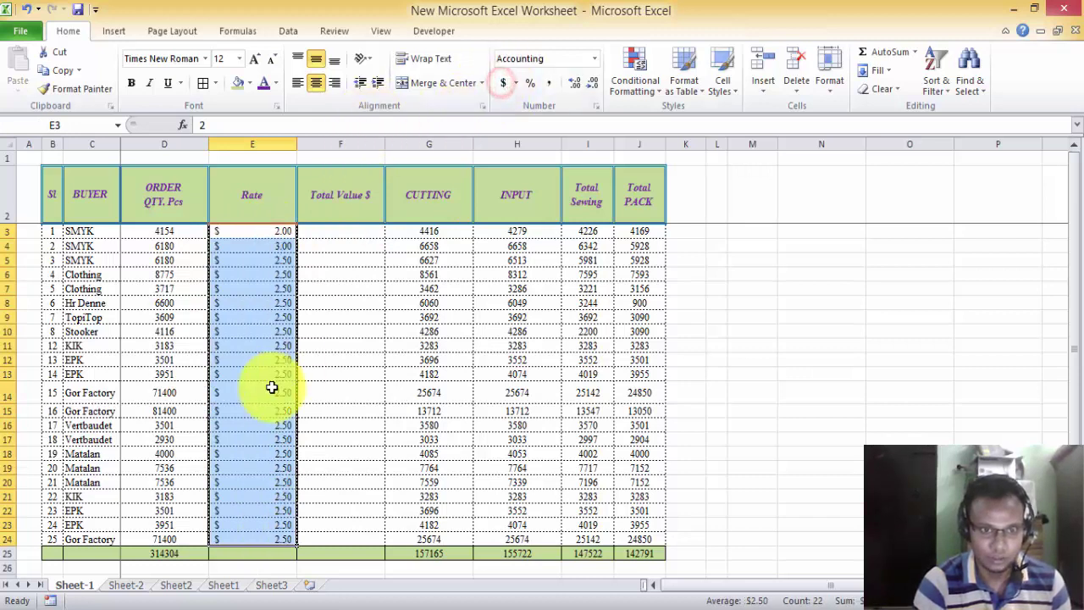
- Enter =D3*E3 in F3 to multiply the order quantity by the rate
left_click(348, 233)
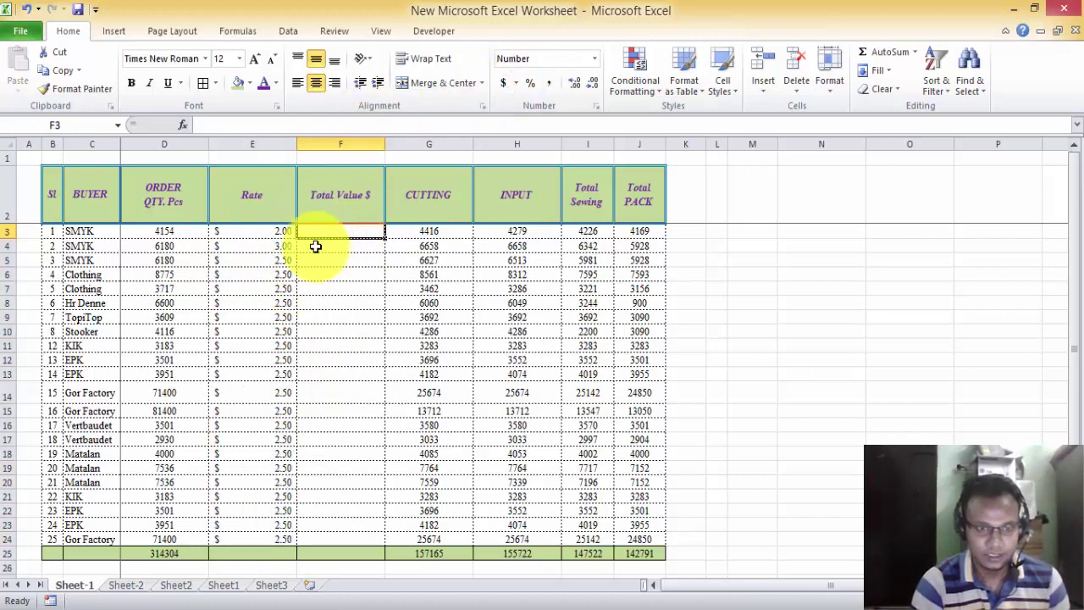
left_click(162, 232)
left_click(227, 231, "ctrl")
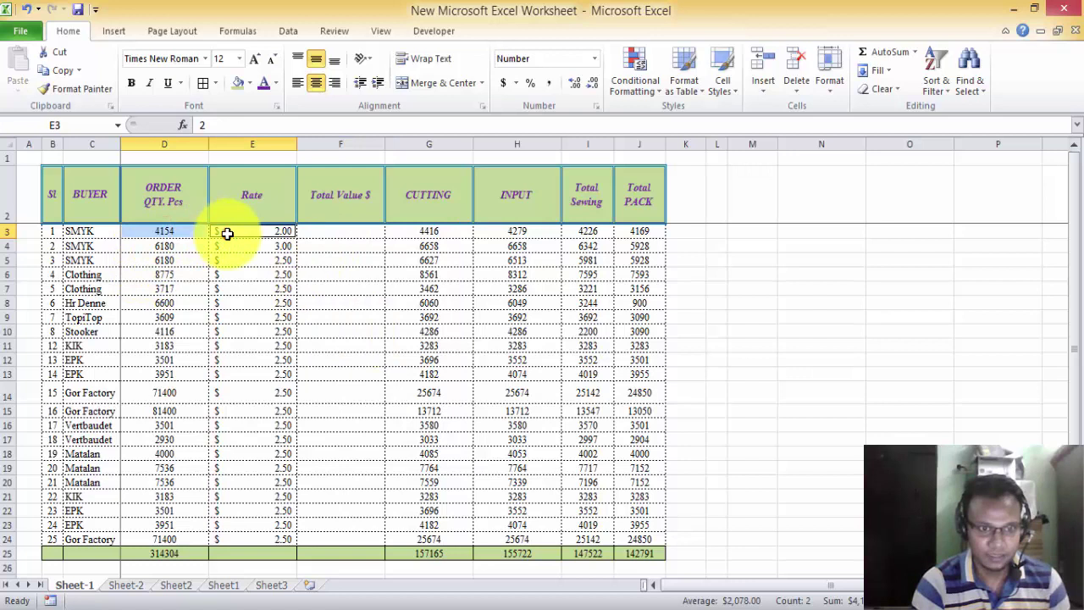
left_click(348, 233)
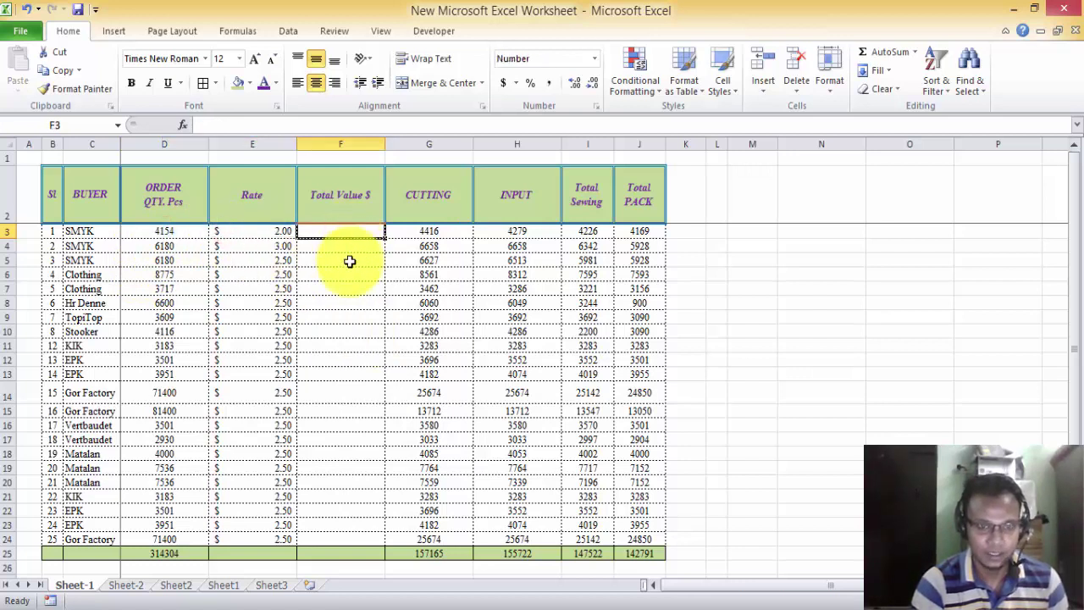
type("=")
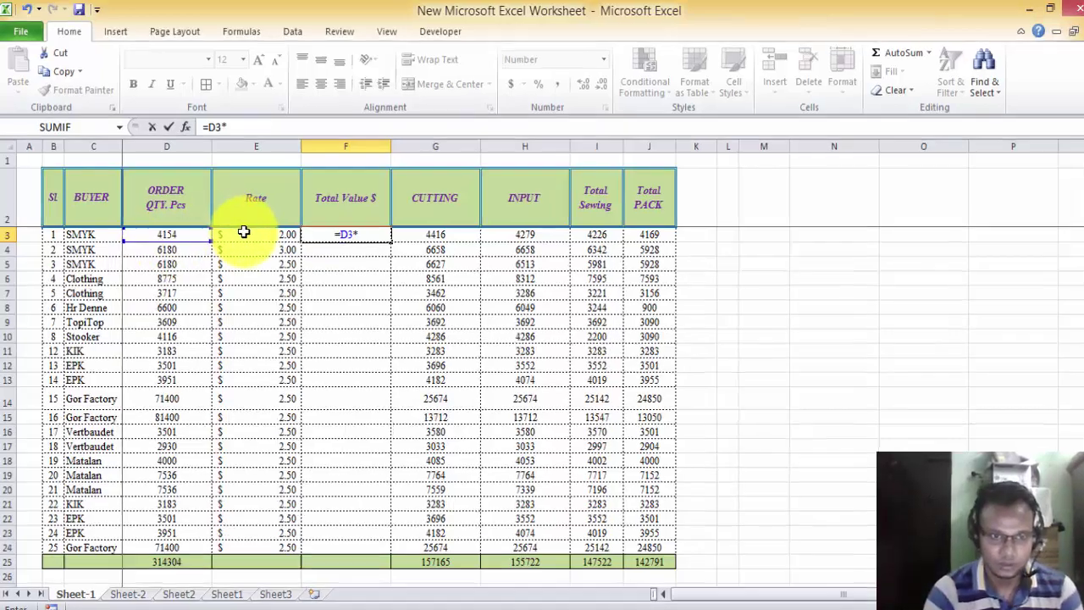
left_click(241, 232)
key("Return")
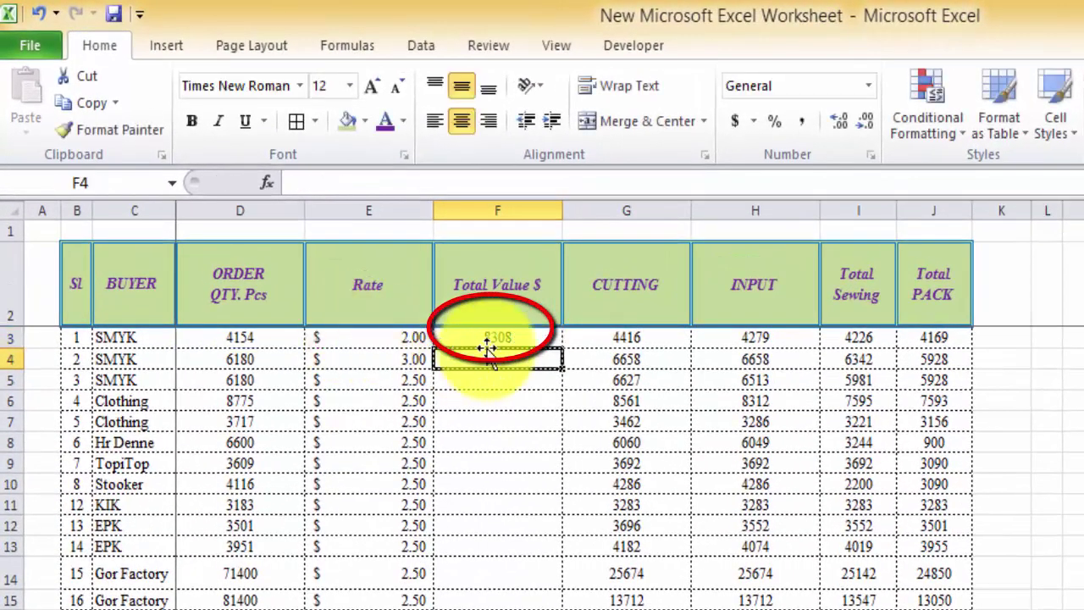
- Format F3 as Accounting dollars and fill the formula down to row 24
left_click(508, 339)
left_click(736, 121)
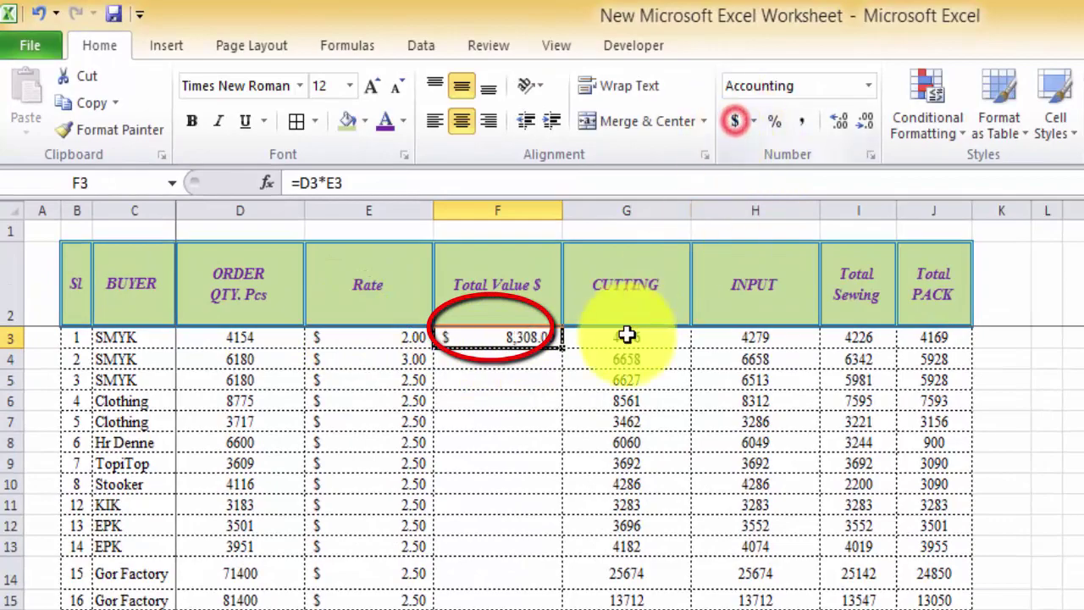
left_click_drag(559, 347, 342, 566)
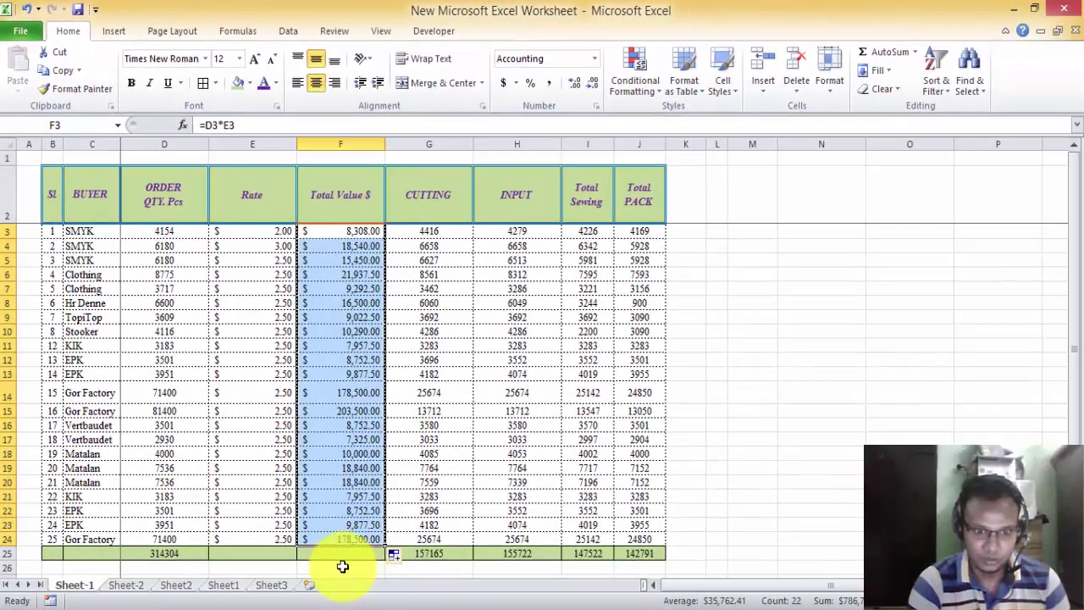
left_click(340, 552)
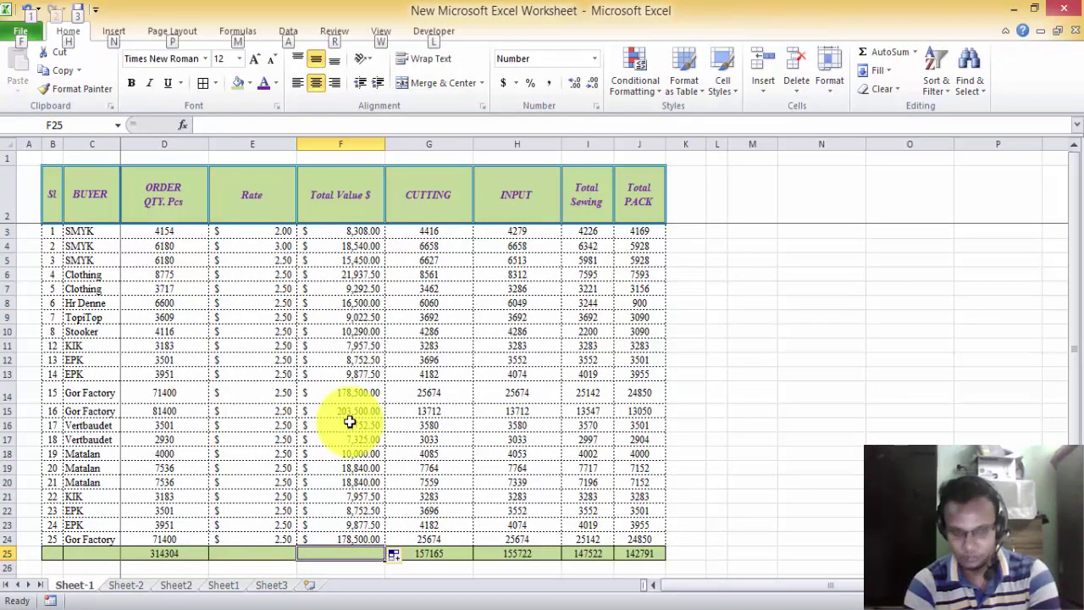
- Sum F3:F24 into F25 with AutoSum and format it as Accounting dollars ($786,773.00)
key("alt+equal")
key("Return")
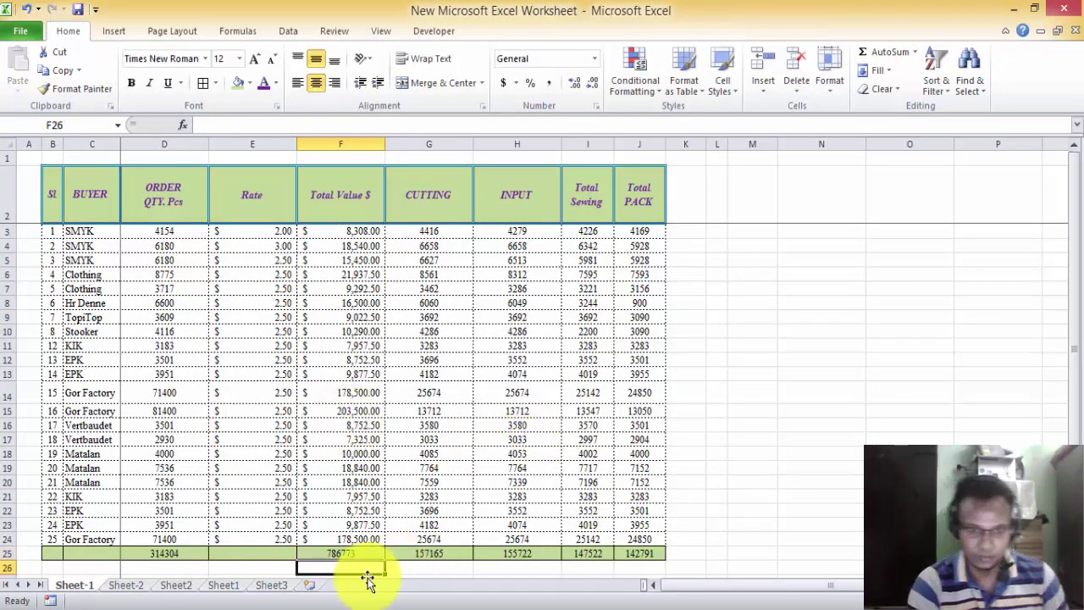
left_click(367, 552)
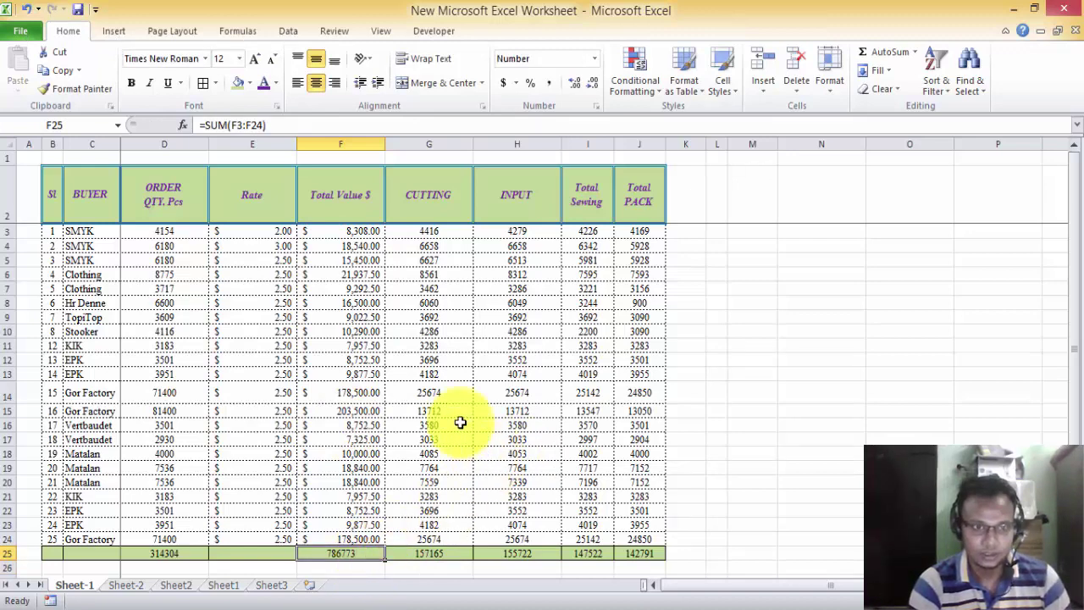
left_click(504, 85)
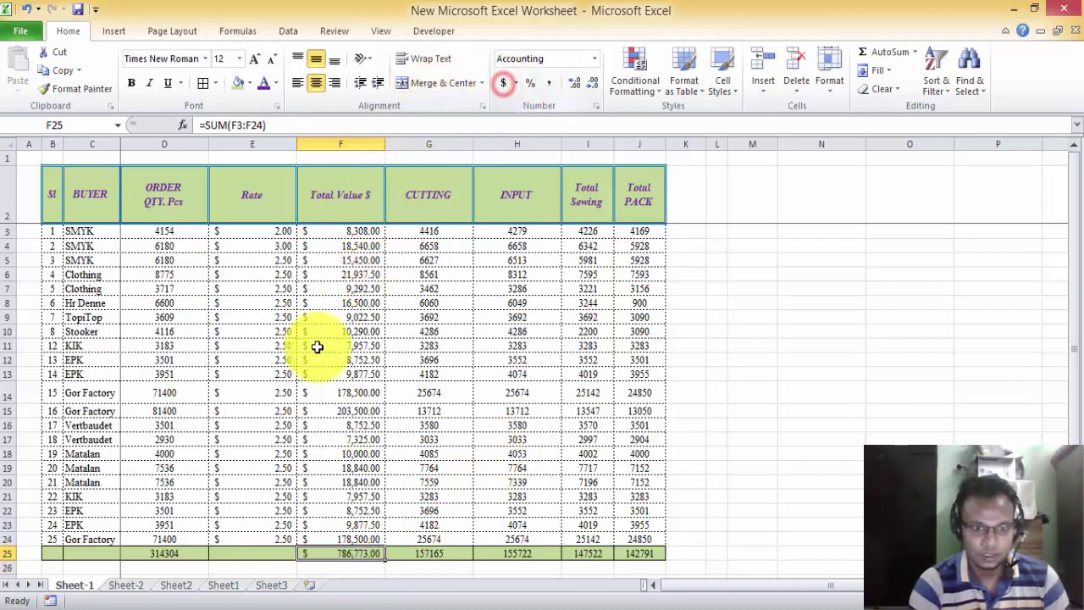
left_click_drag(342, 230, 355, 539)
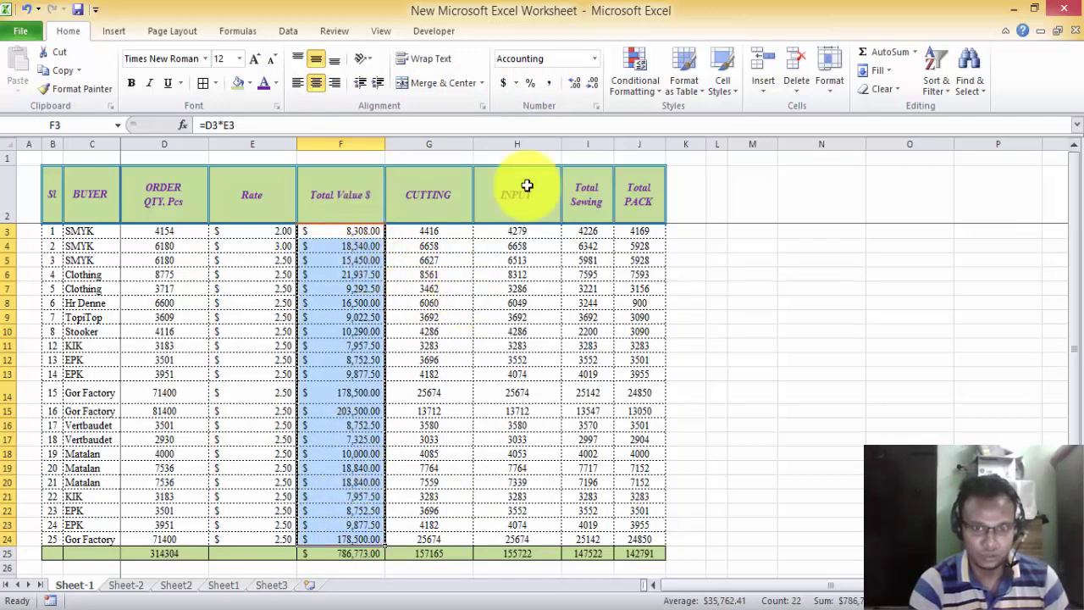
- Insert a new column before INPUT and head it 'Balance' in H2
left_click(514, 211)
left_click(498, 143)
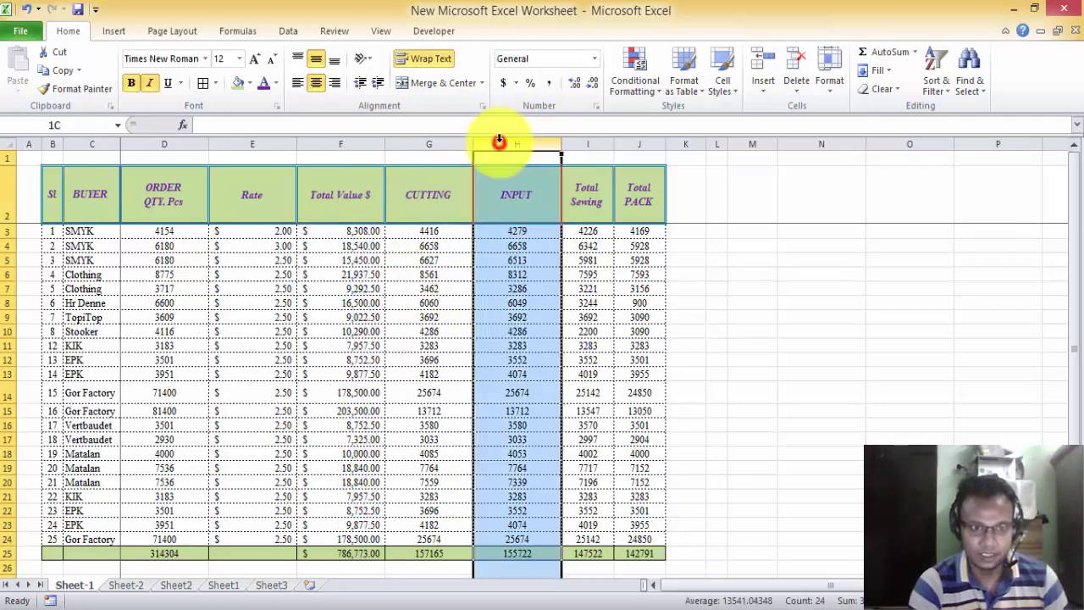
right_click(499, 144)
left_click(527, 253)
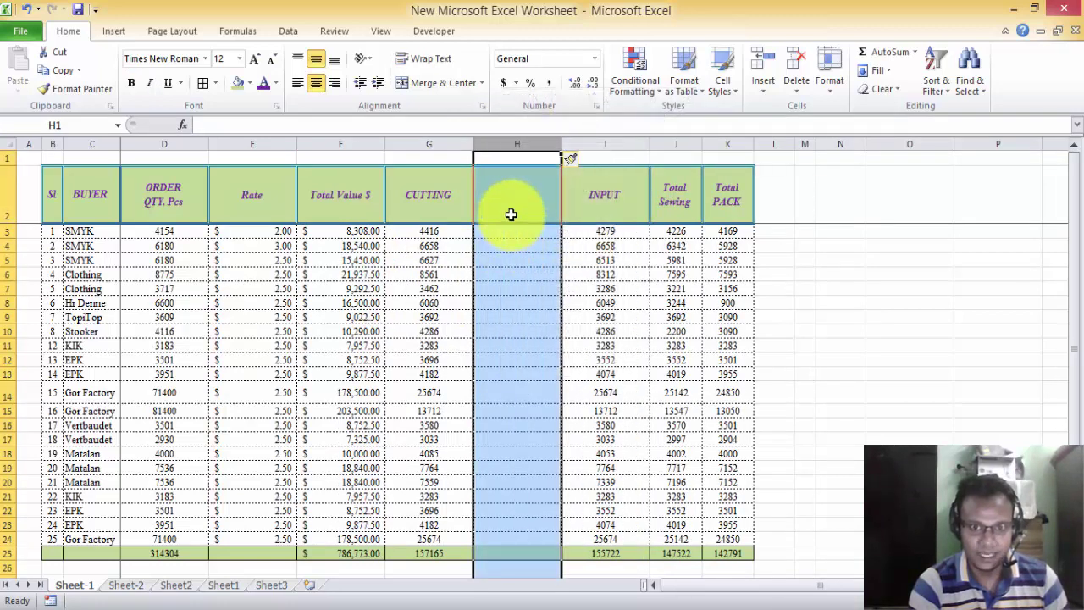
left_click(513, 214)
type("Balance")
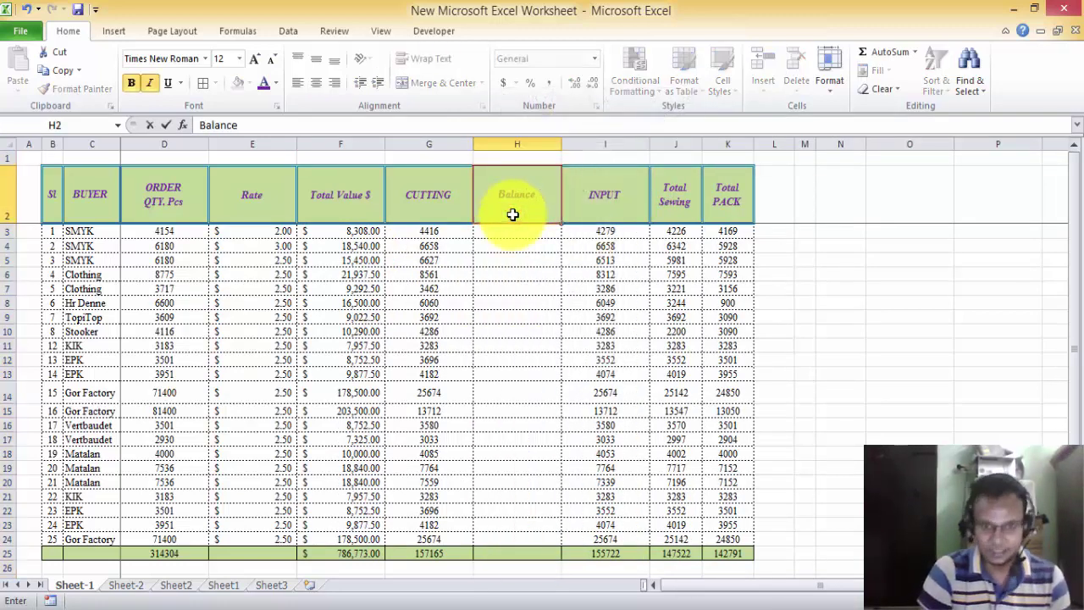
key("Return")
- Enter =D3-G3 in H3 and fill it down to row 24
type("=")
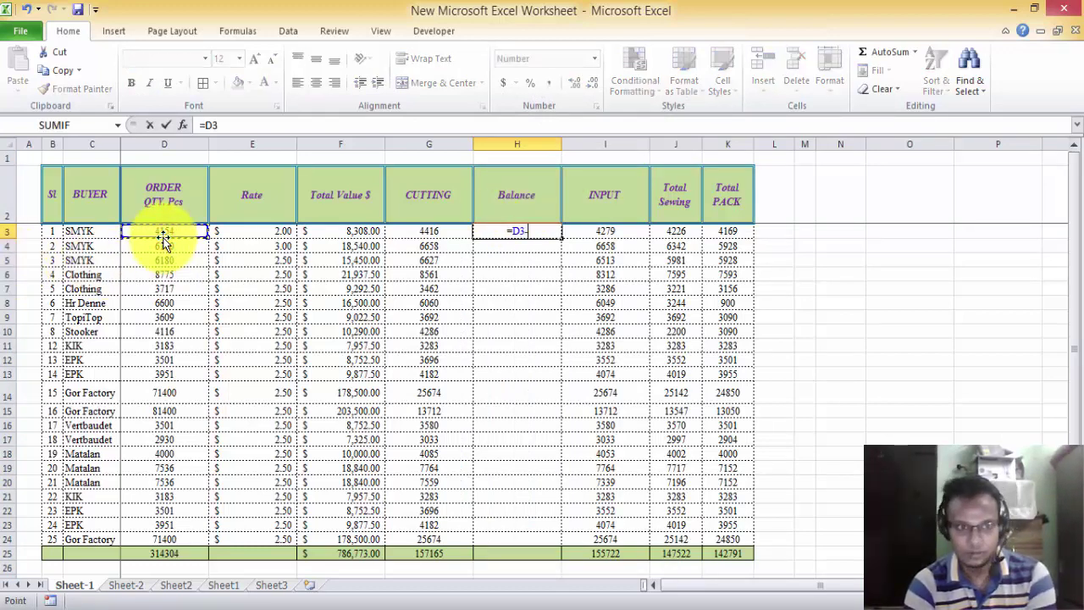
left_click(412, 230)
key("Return")
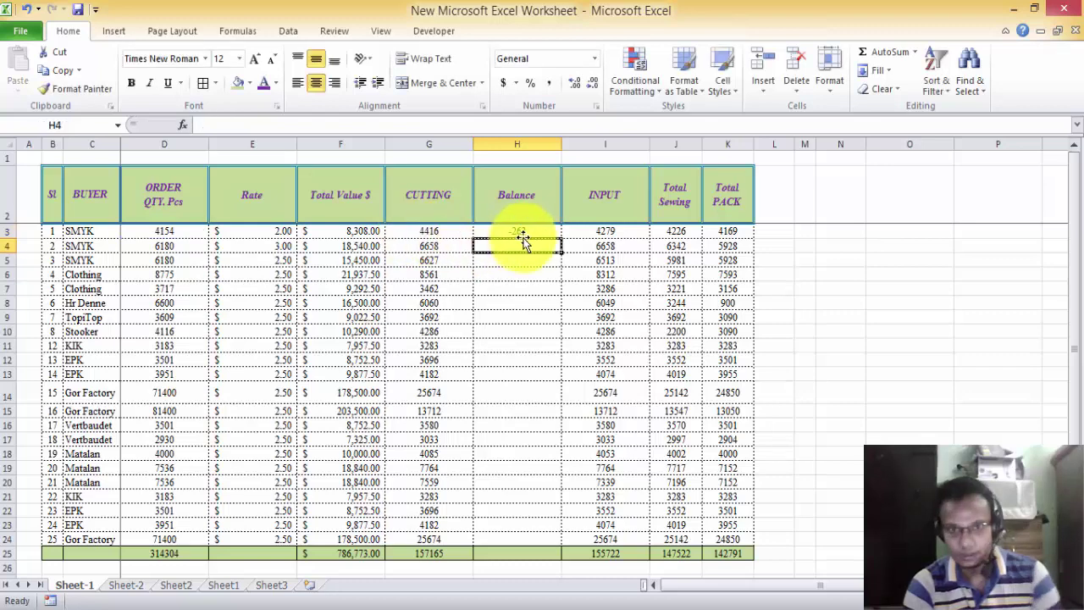
left_click(550, 230)
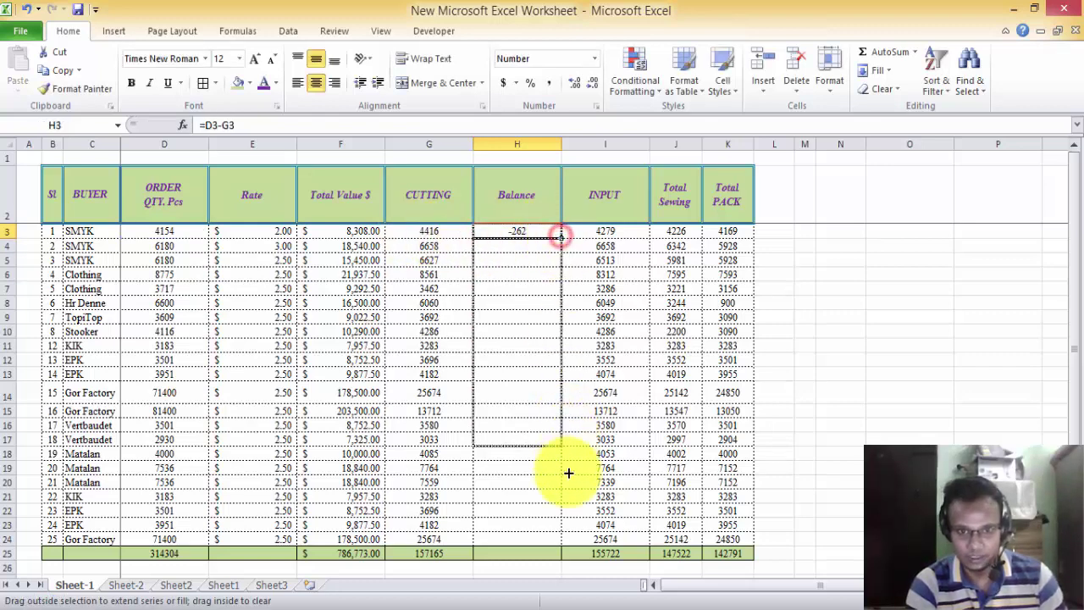
left_click_drag(560, 238, 562, 540)
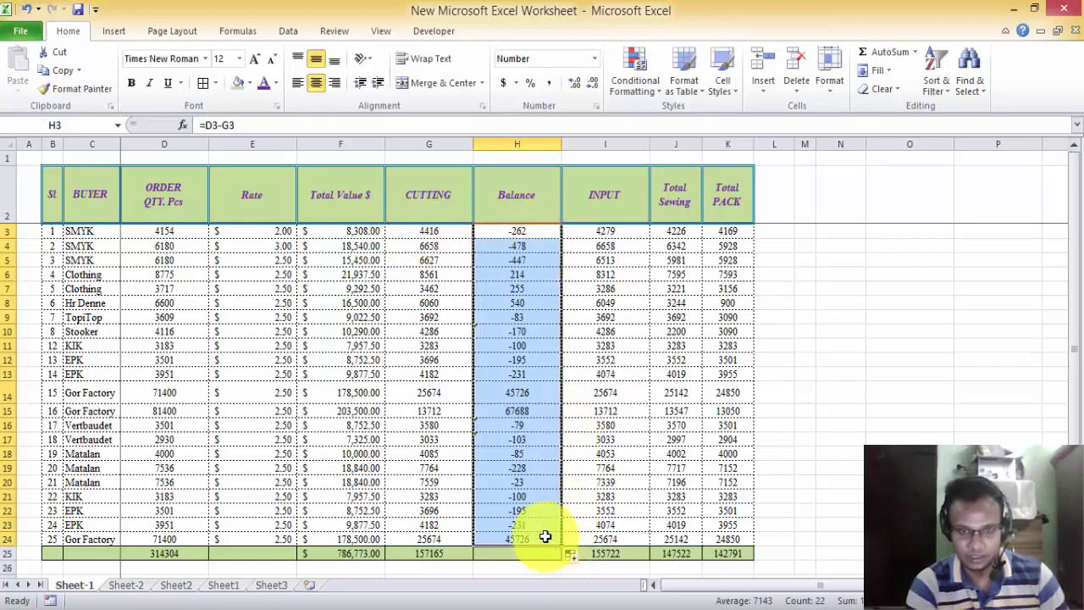
left_click(527, 440)
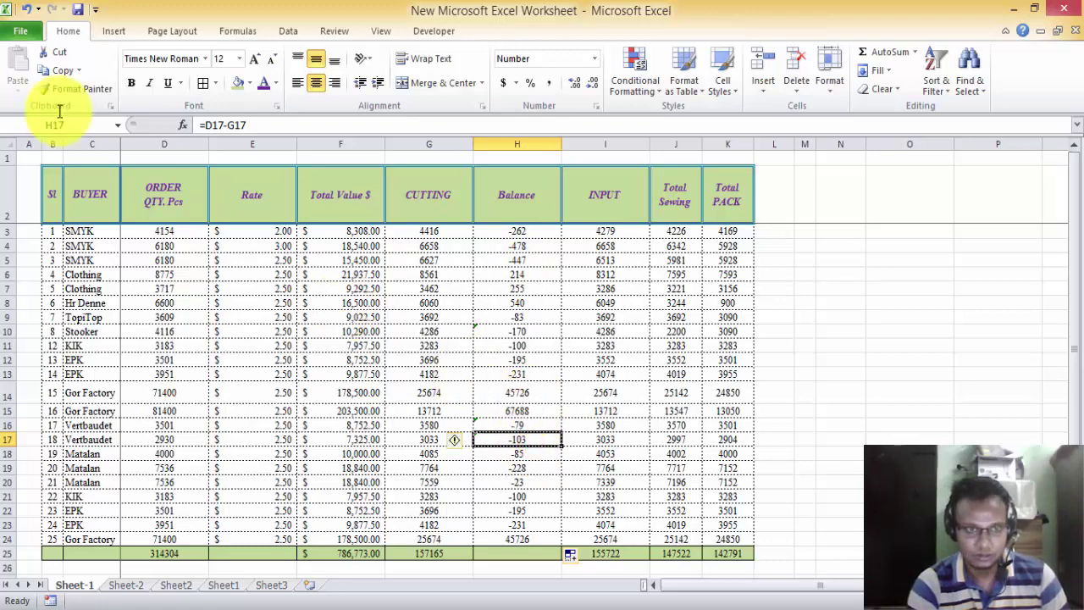
- Undo the Balance fill and the H3 formula, leaving only the Balance heading
left_click(38, 10)
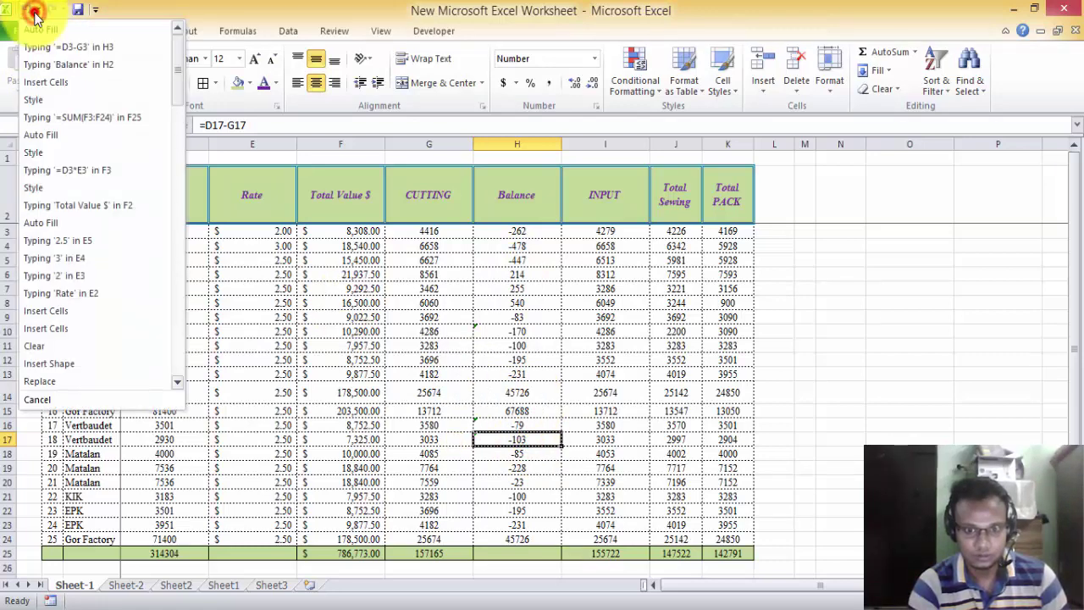
left_click(25, 12)
left_click(23, 12)
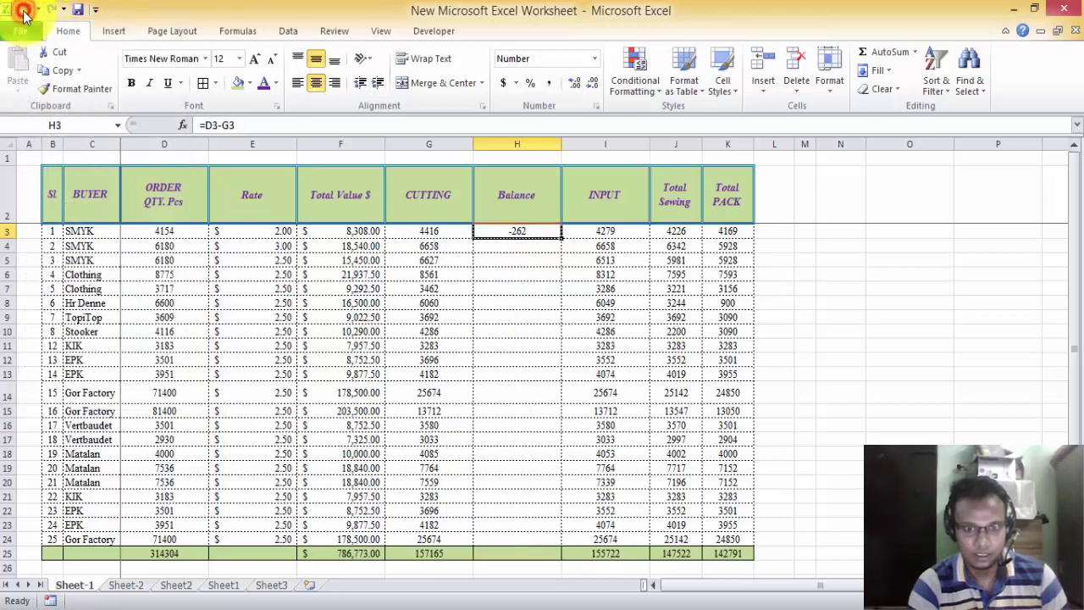
left_click(24, 11)
left_click(461, 307)
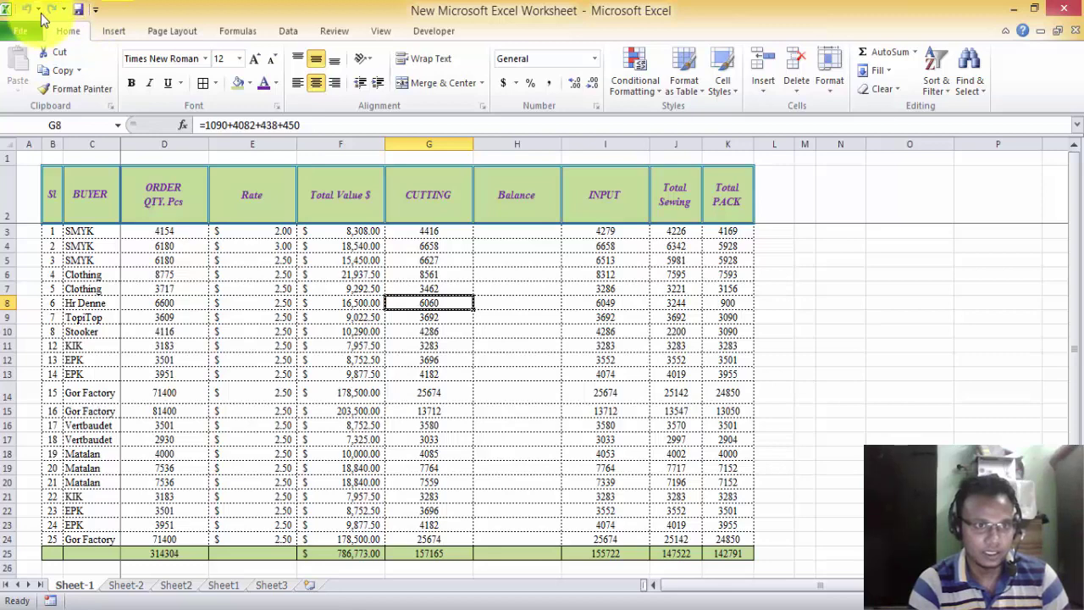
- Add Quick Print and Print Preview and Print to the Quick Access Toolbar, then try the preview
left_click(95, 11)
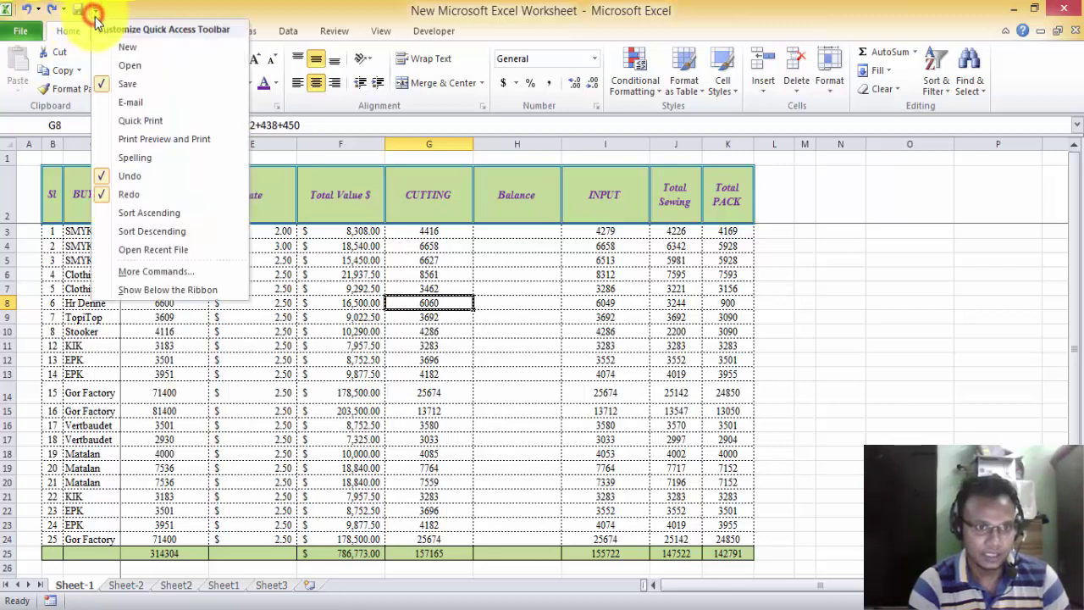
left_click(142, 120)
left_click(222, 17)
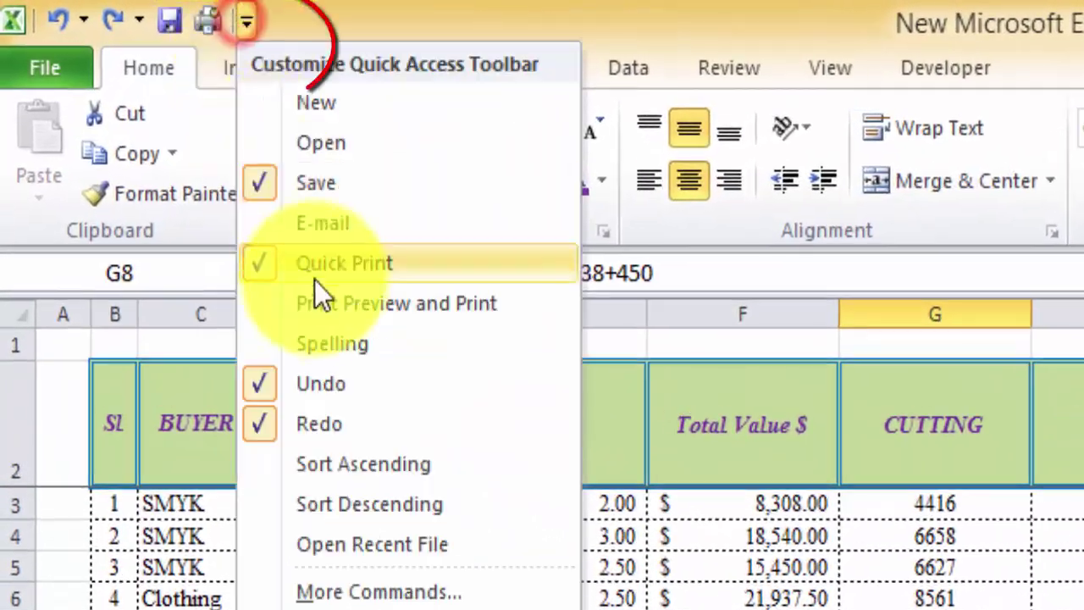
left_click(299, 280)
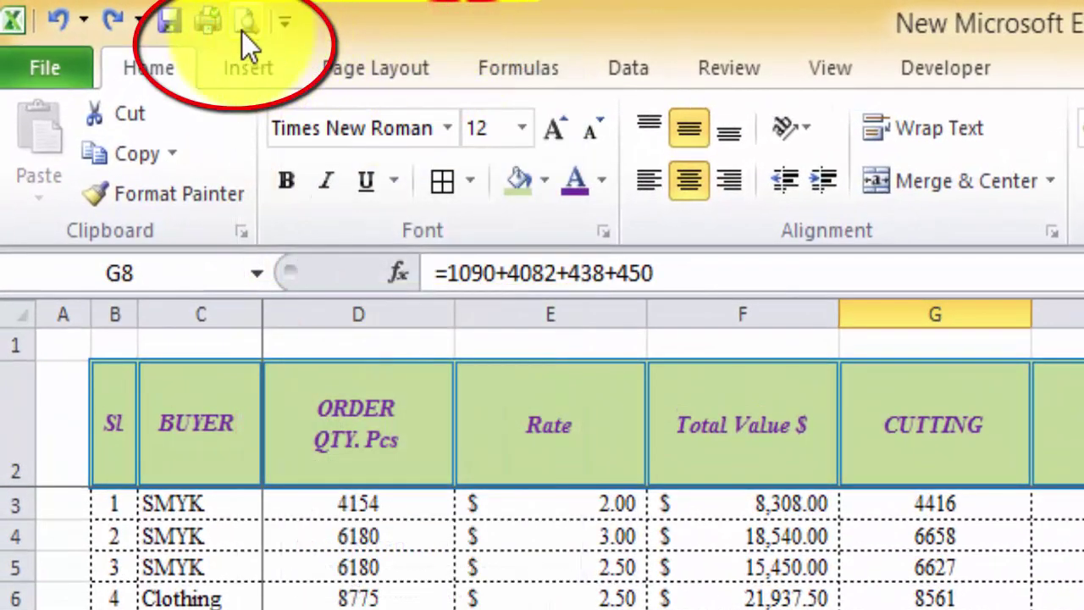
left_click(244, 26)
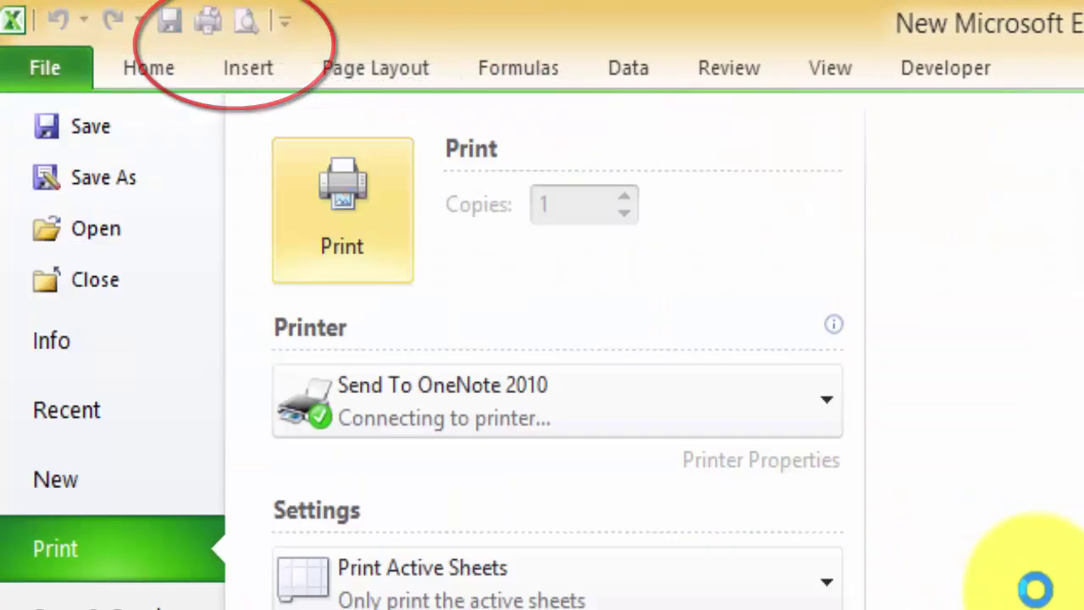
left_click(237, 74)
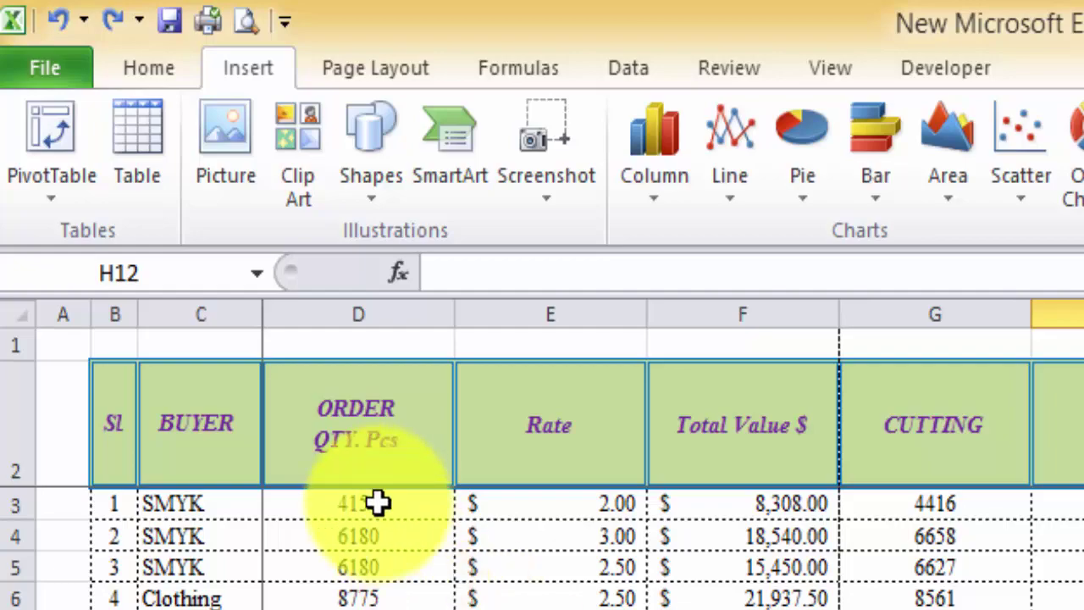
left_click(550, 609)
key("ctrl+z")
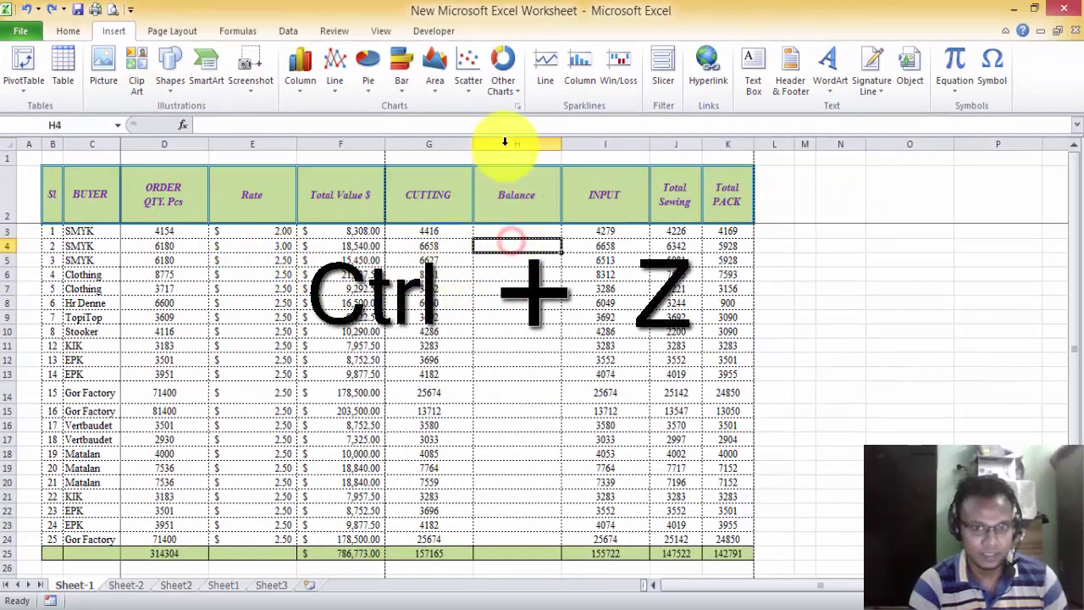
left_click(512, 144)
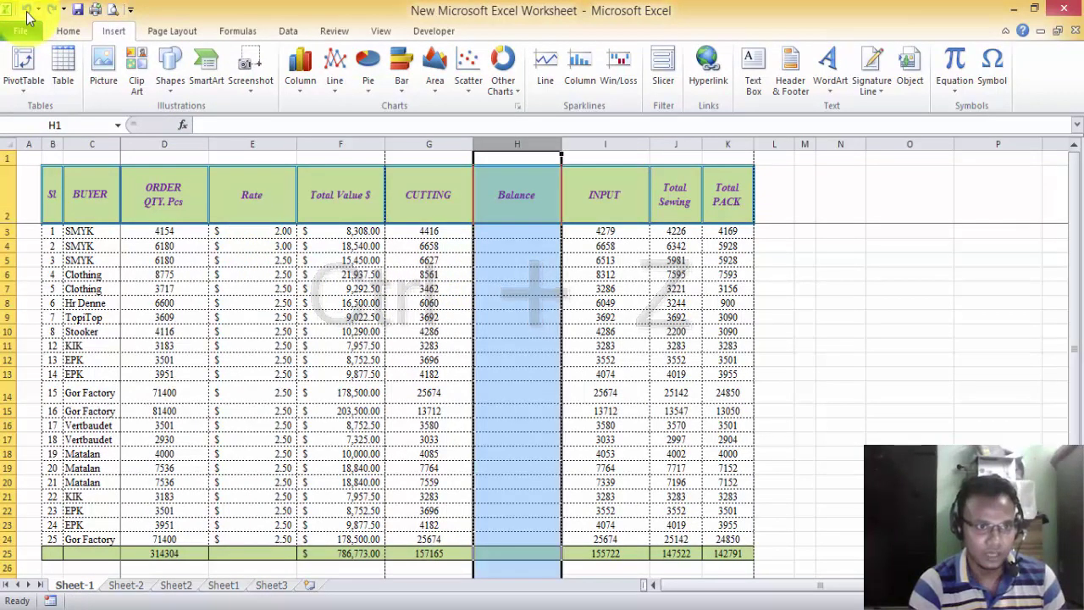
left_click(27, 12)
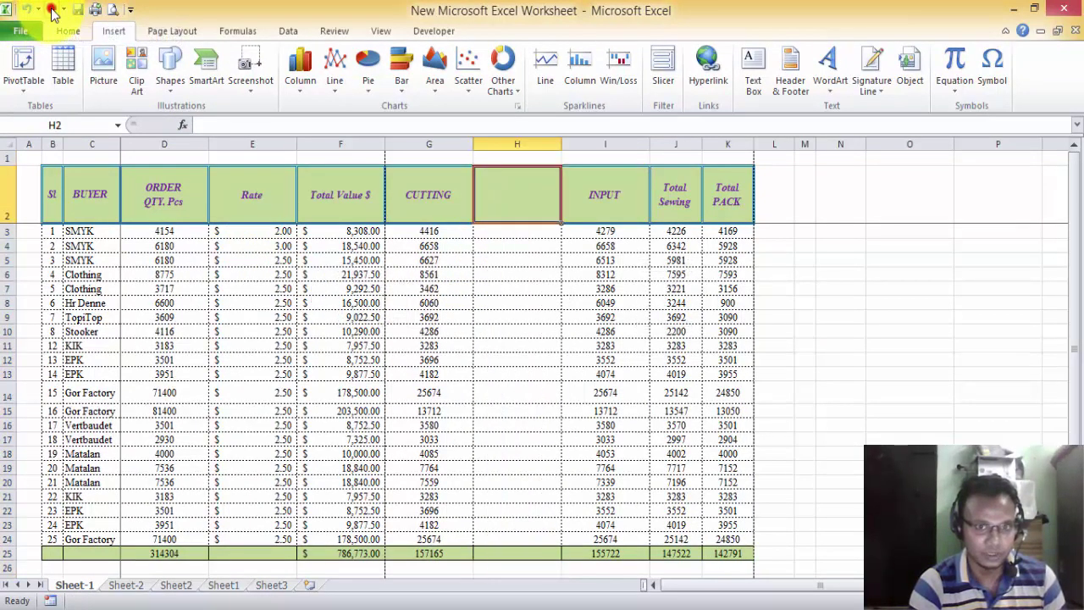
left_click(51, 10)
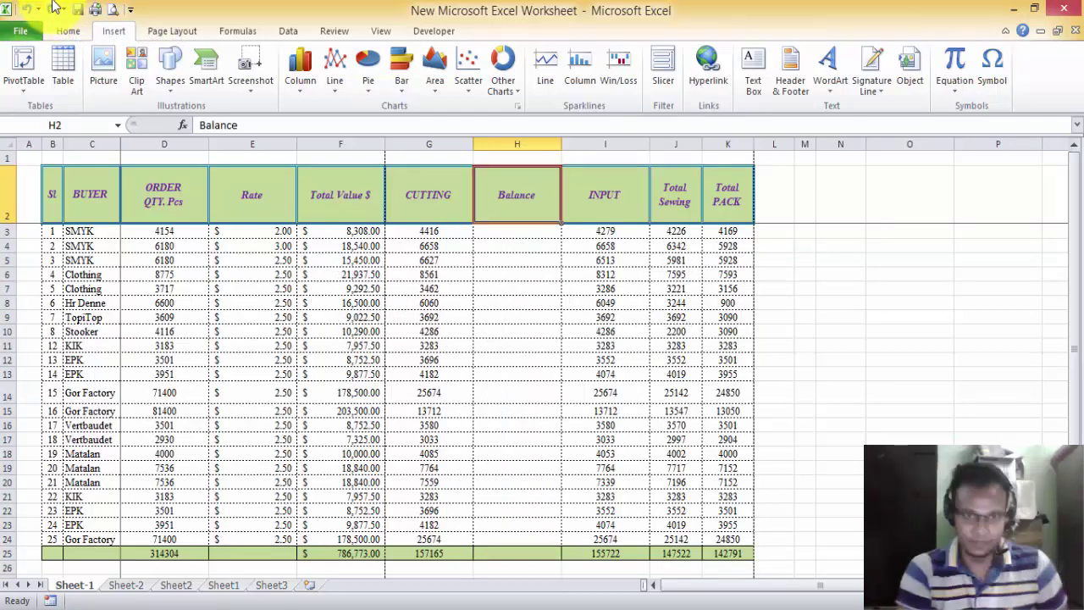
left_click(466, 289)
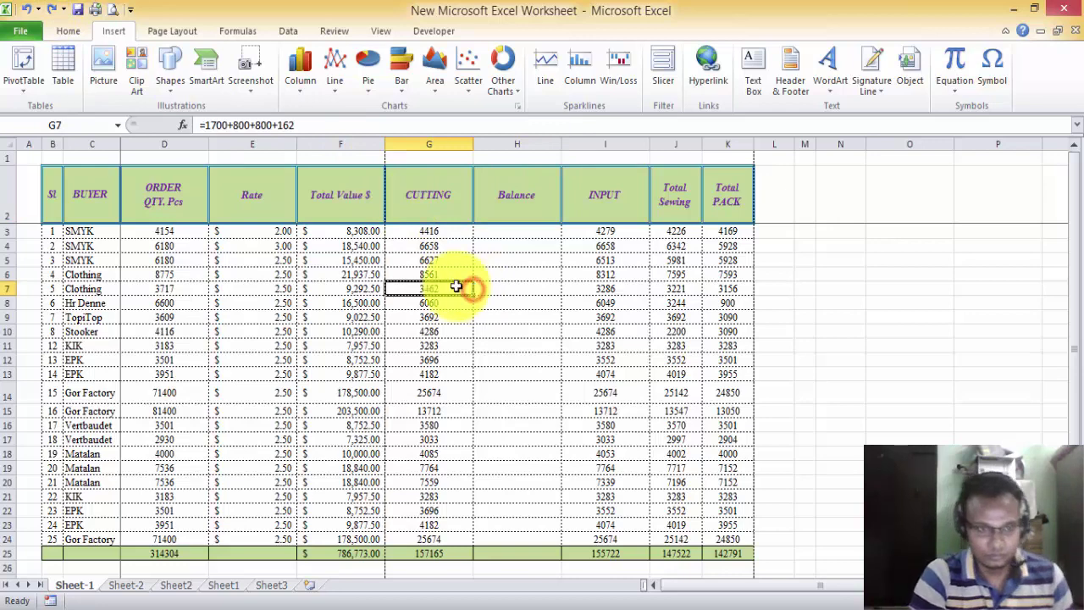
left_click_drag(84, 230, 191, 546)
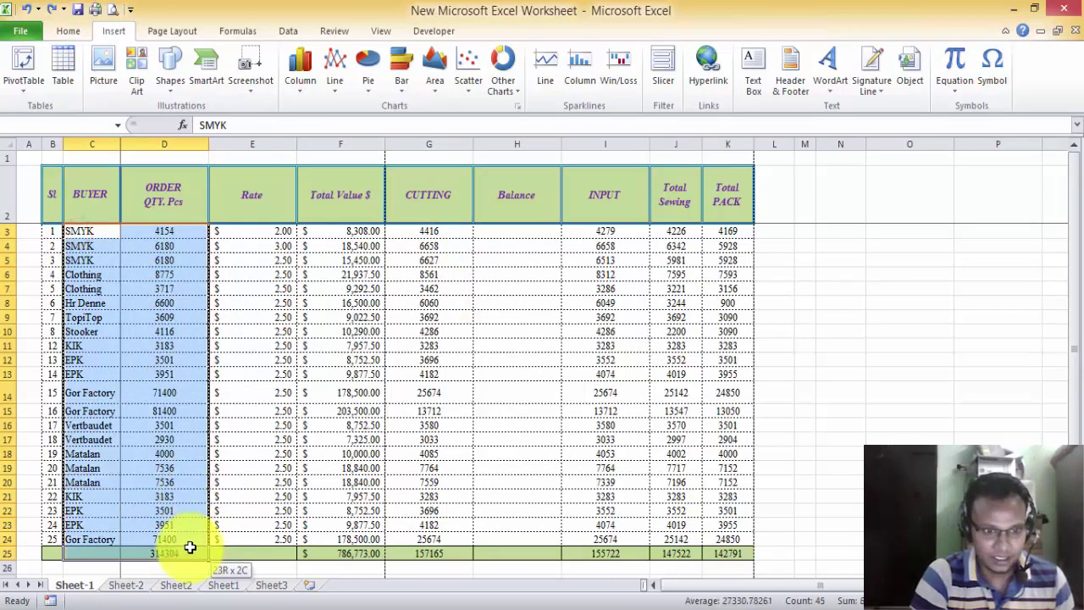
left_click(300, 68)
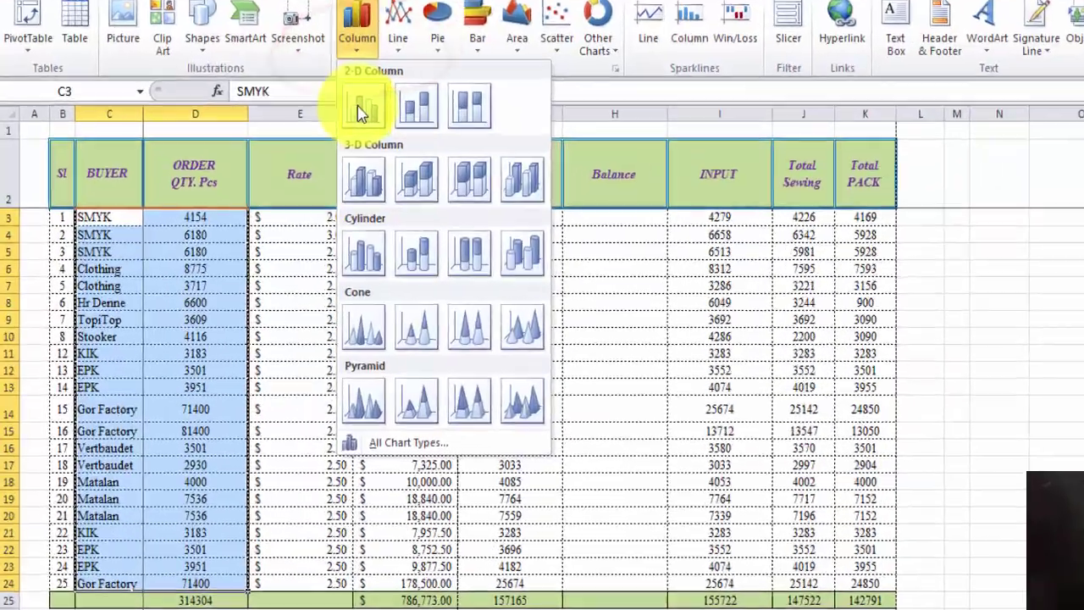
left_click(306, 136)
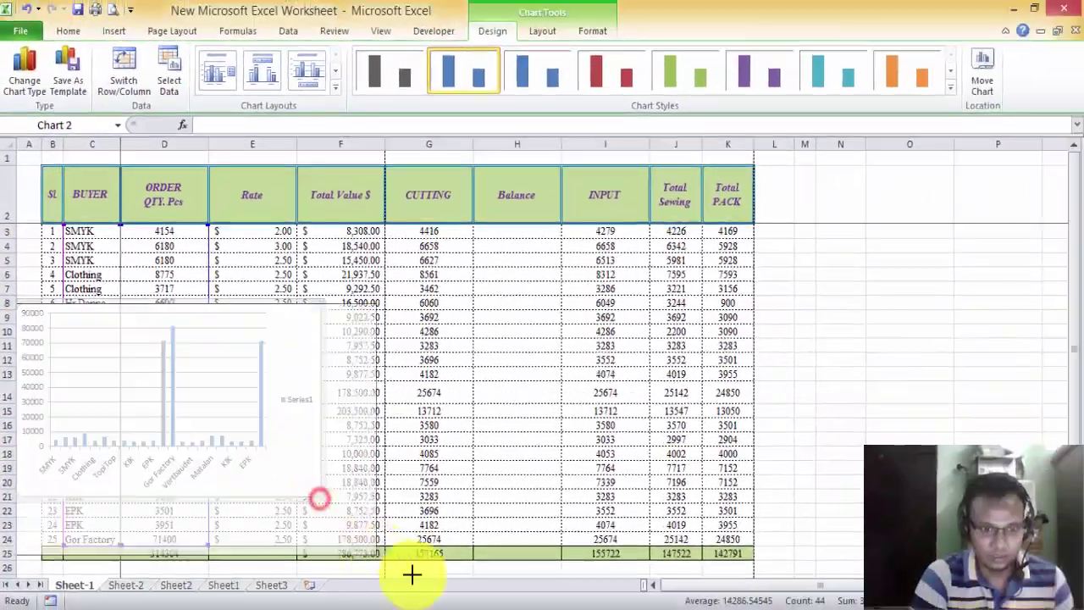
scroll(202, 307, "down", 1)
left_click_drag(204, 293, 667, 261)
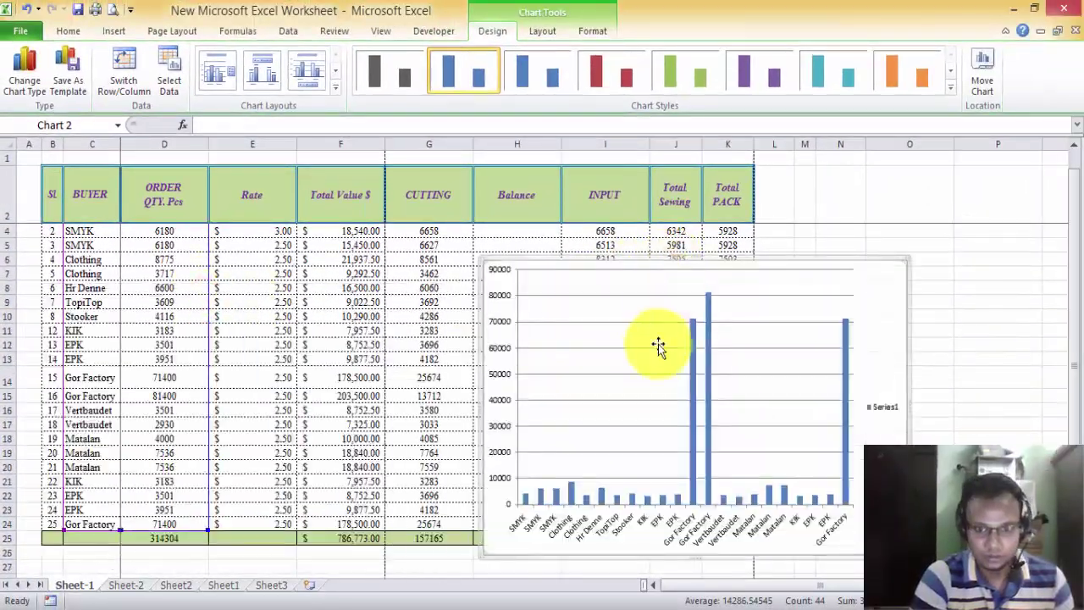
left_click(540, 36)
left_click(492, 31)
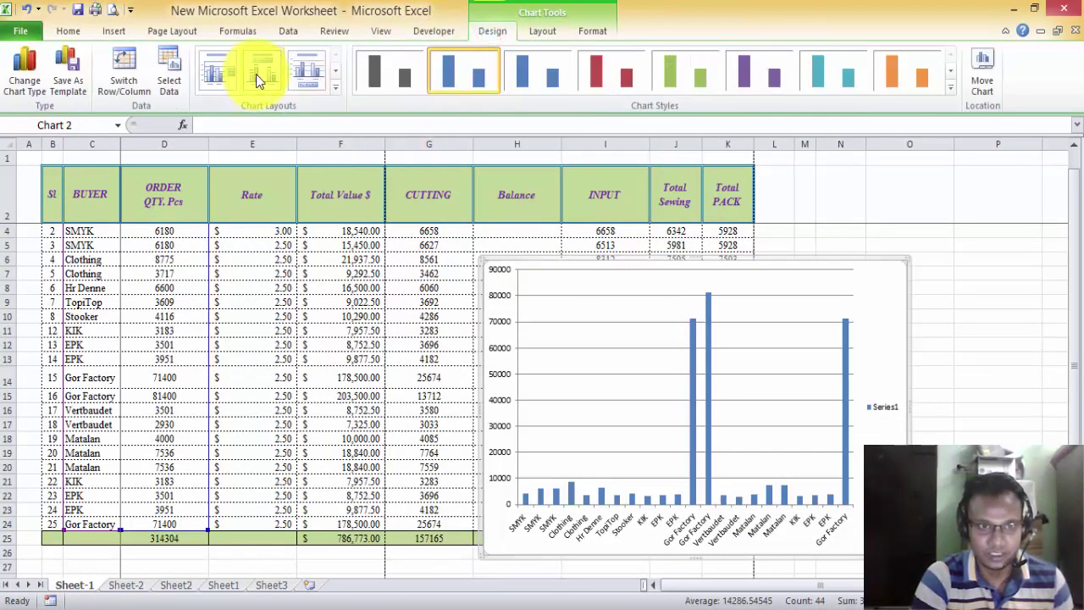
left_click(218, 72)
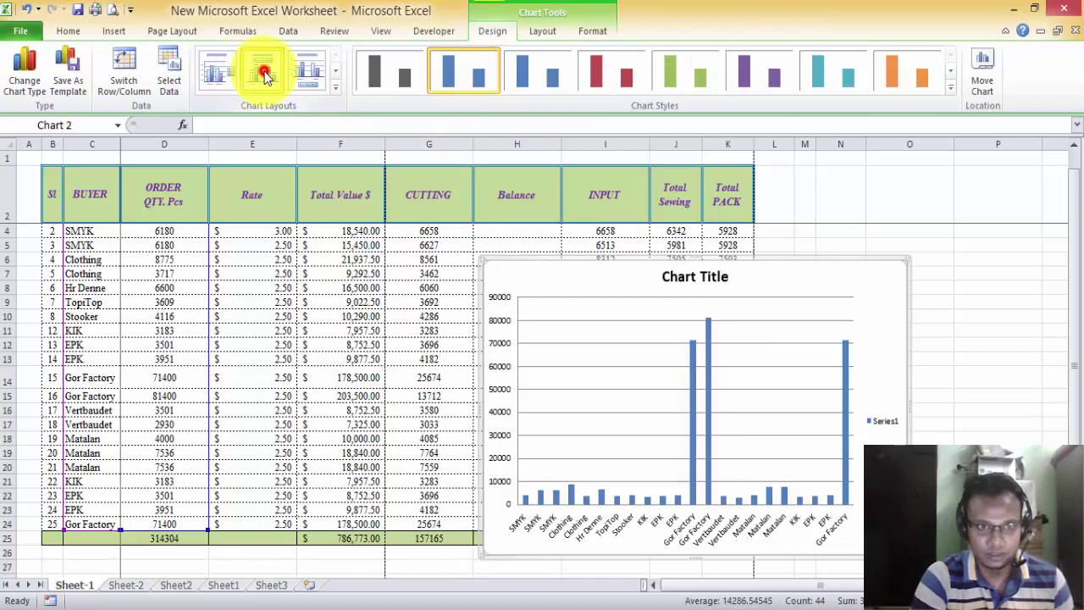
left_click(265, 75)
left_click(334, 88)
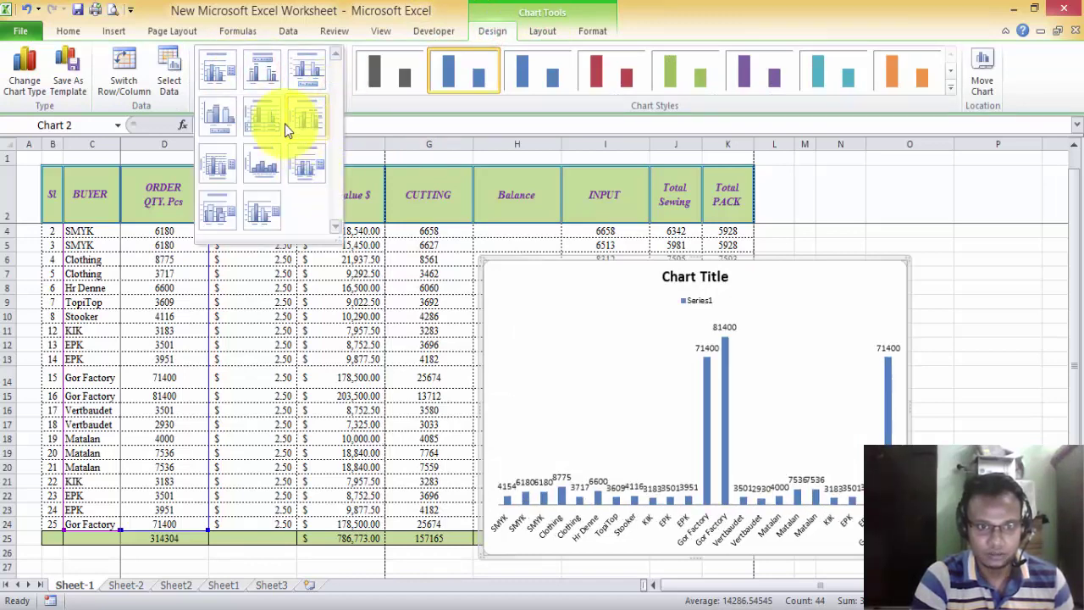
left_click(951, 87)
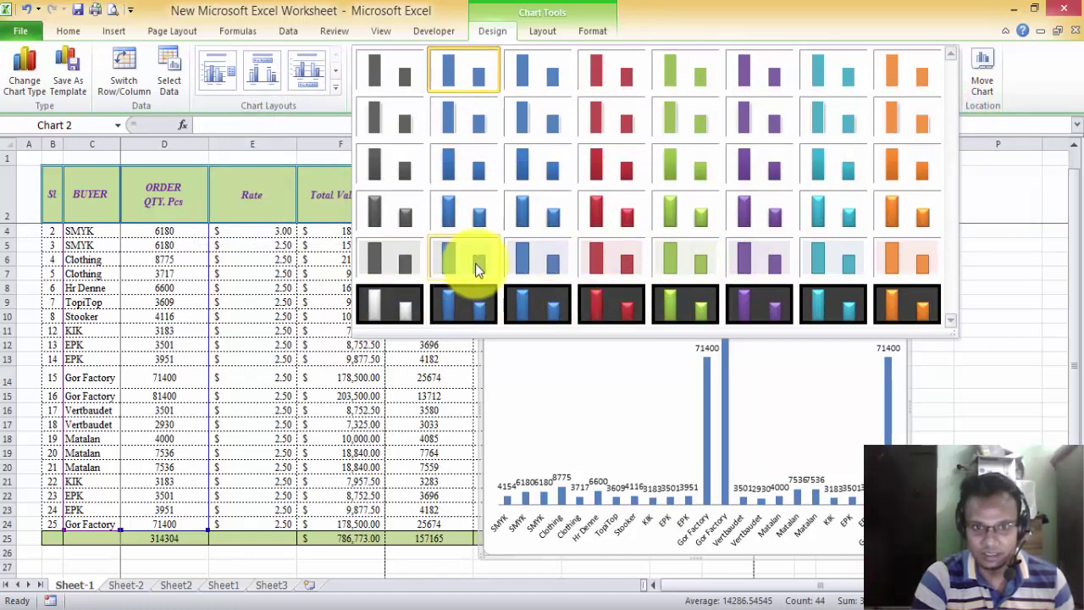
left_click(535, 216)
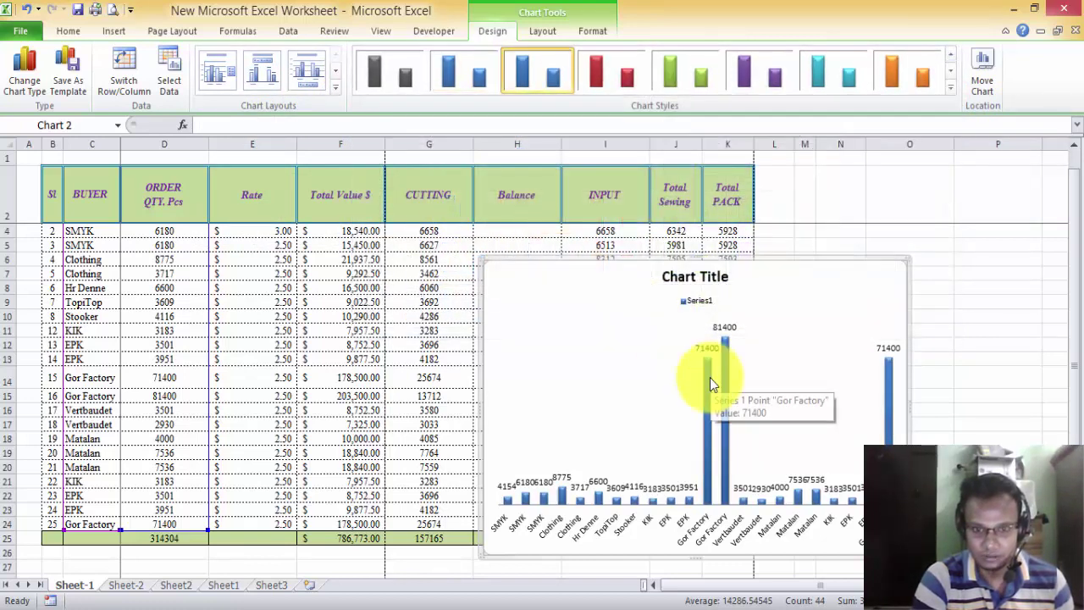
left_click(335, 88)
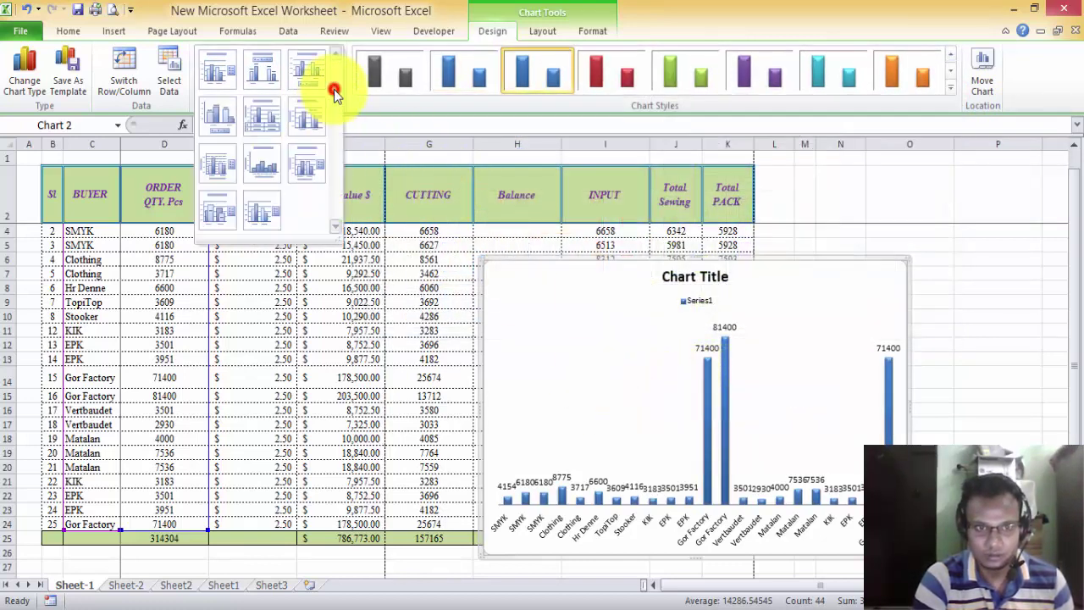
left_click(612, 381)
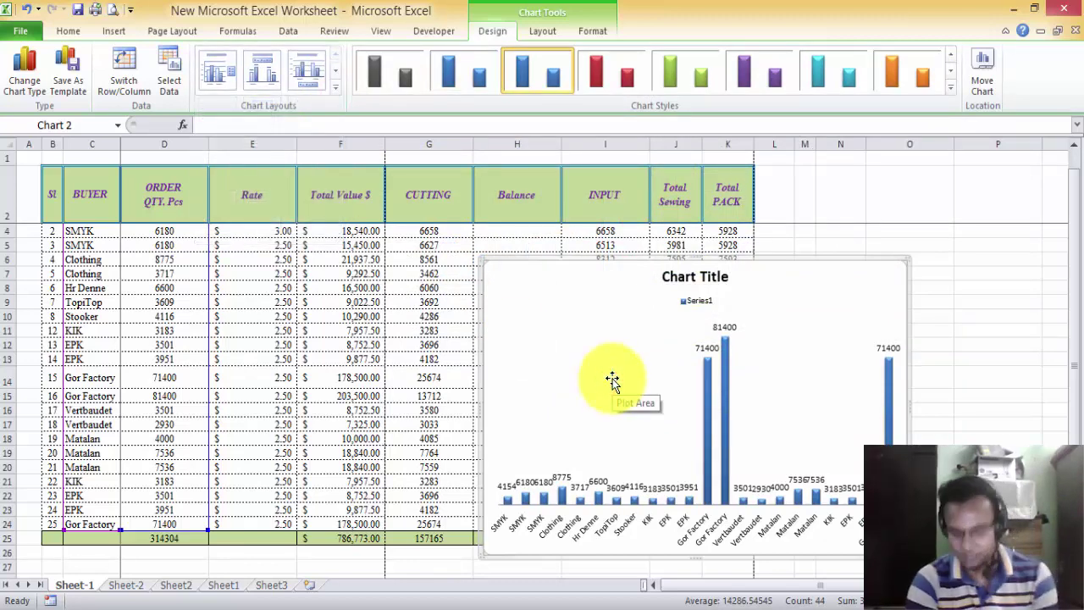
key("Delete")
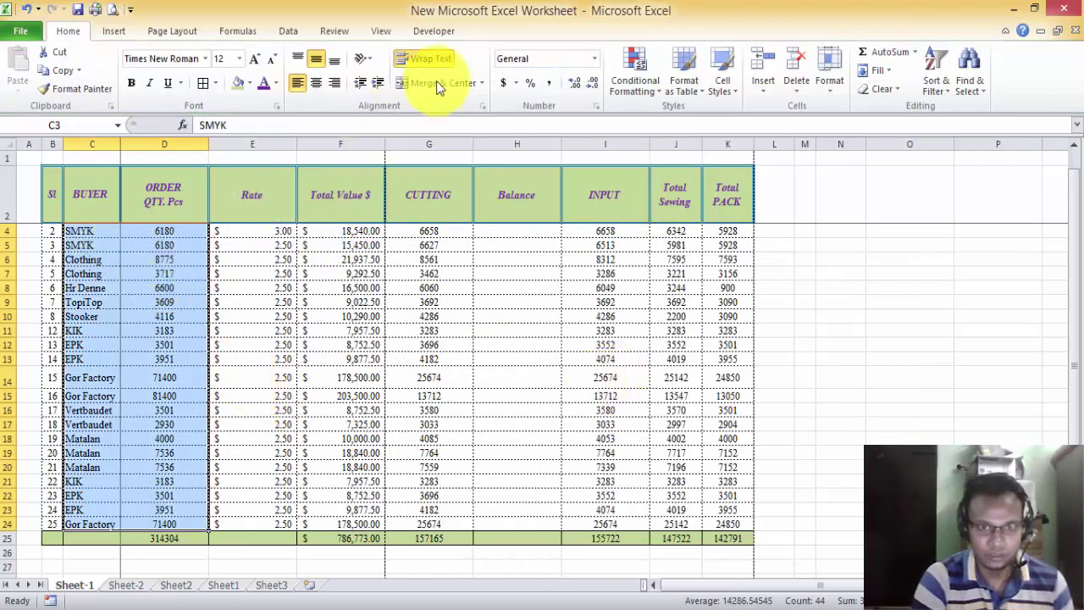
left_click(176, 31)
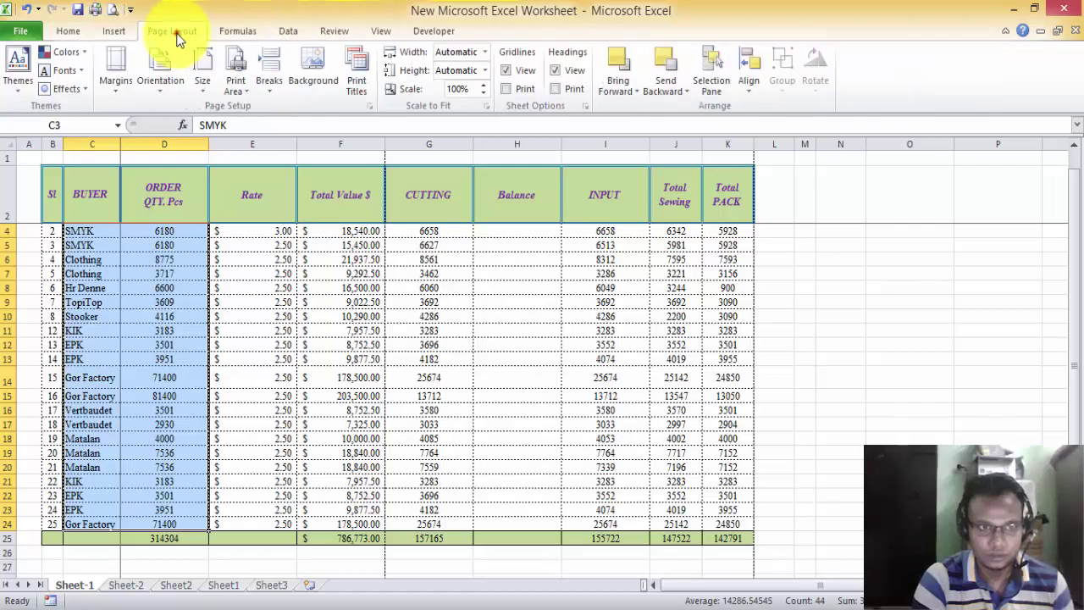
left_click(114, 31)
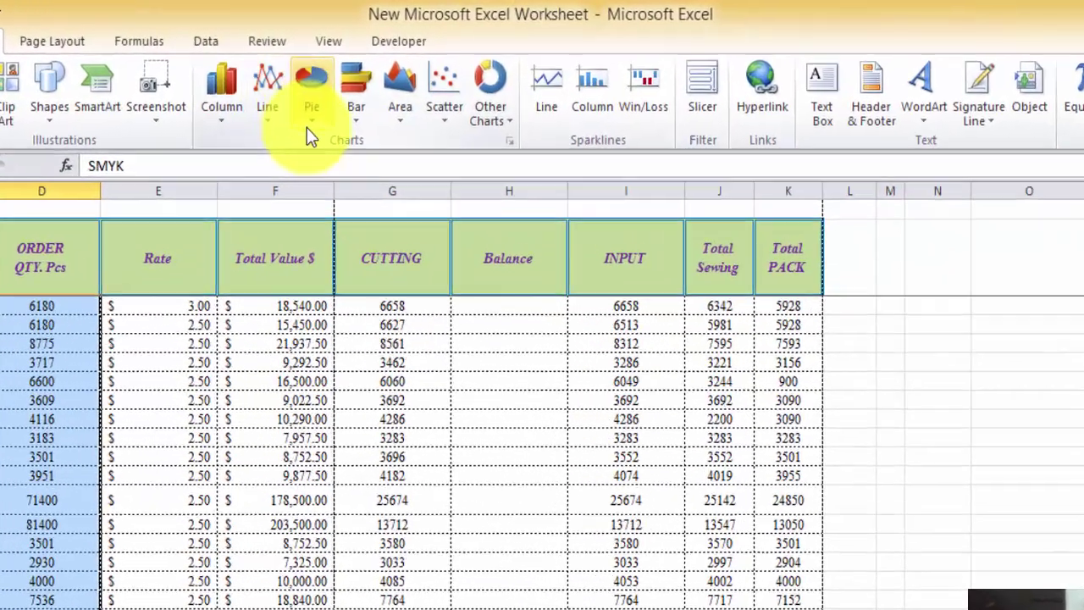
left_click(311, 110)
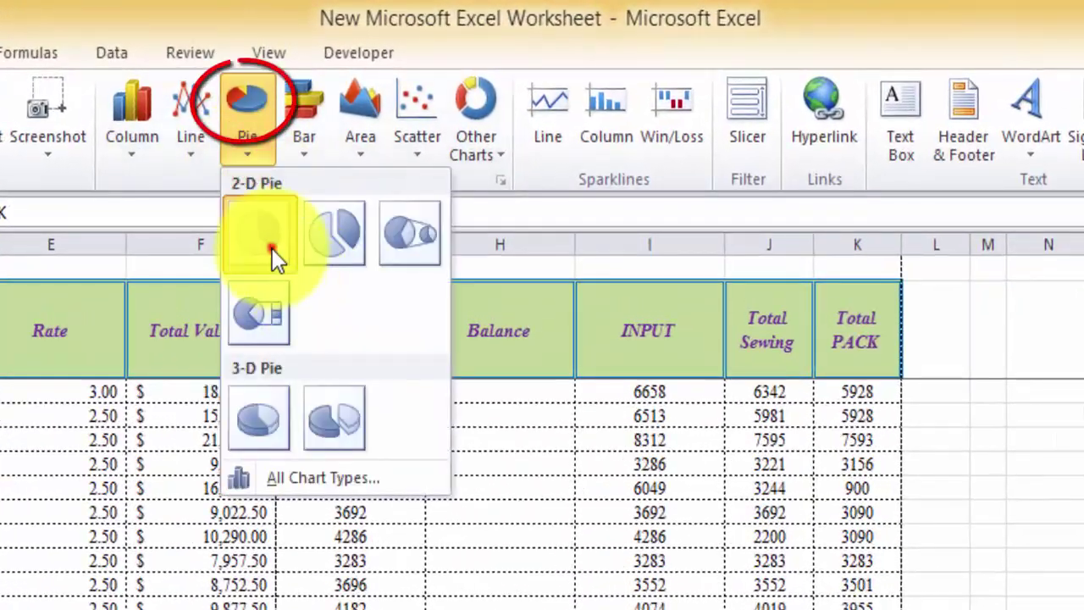
left_click(330, 192)
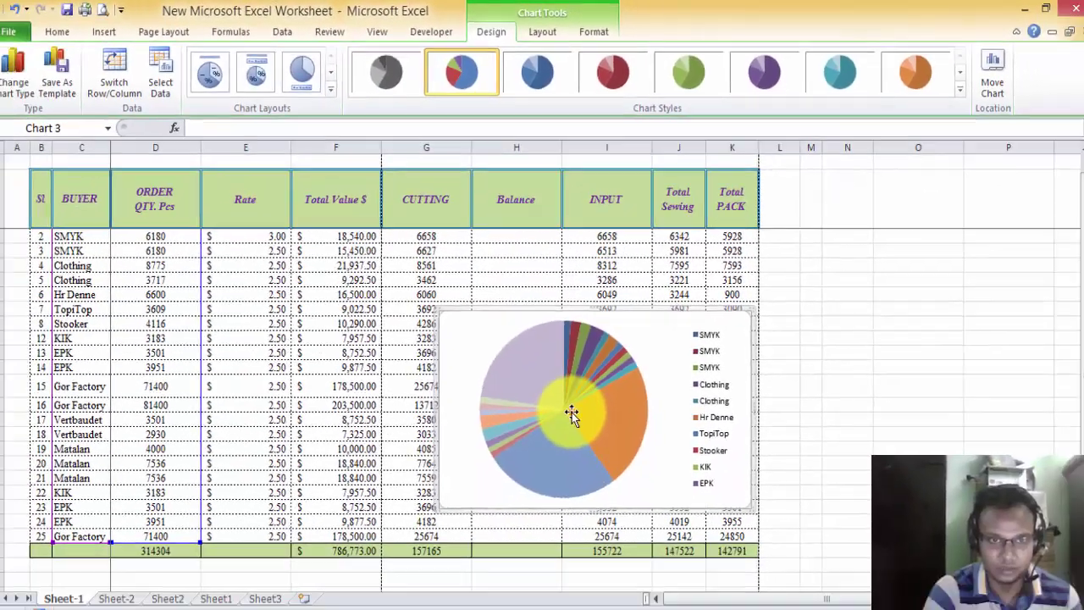
left_click(572, 410)
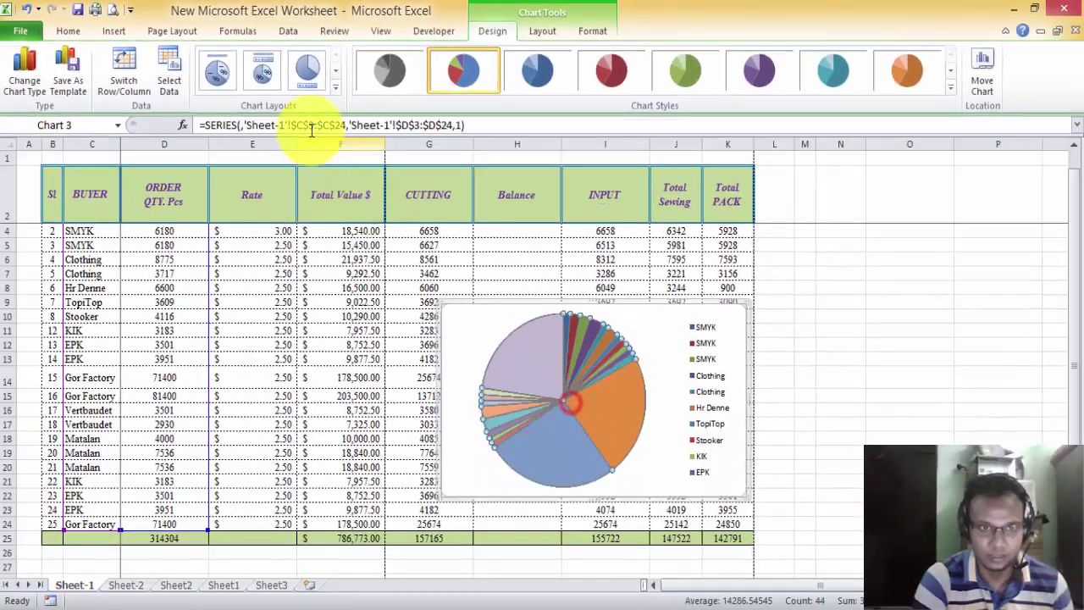
left_click(257, 78)
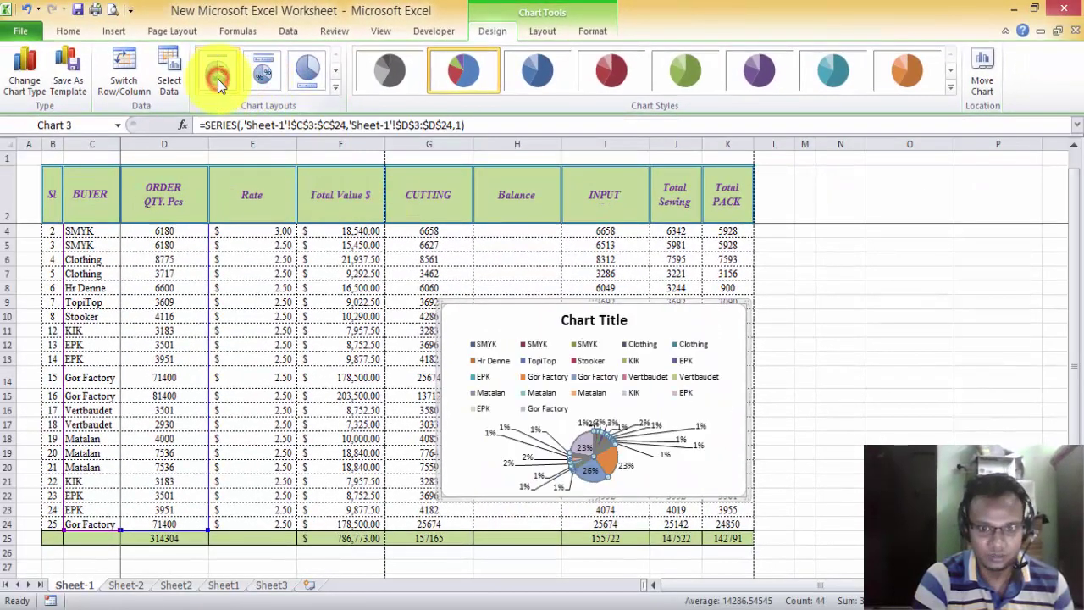
left_click(218, 79)
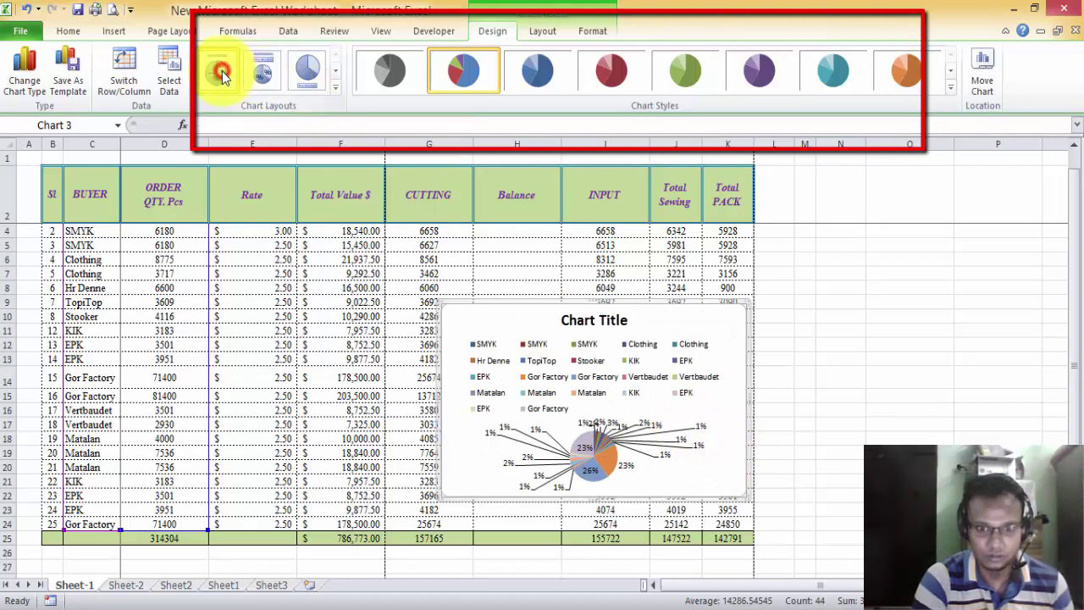
left_click(221, 75)
left_click(724, 447)
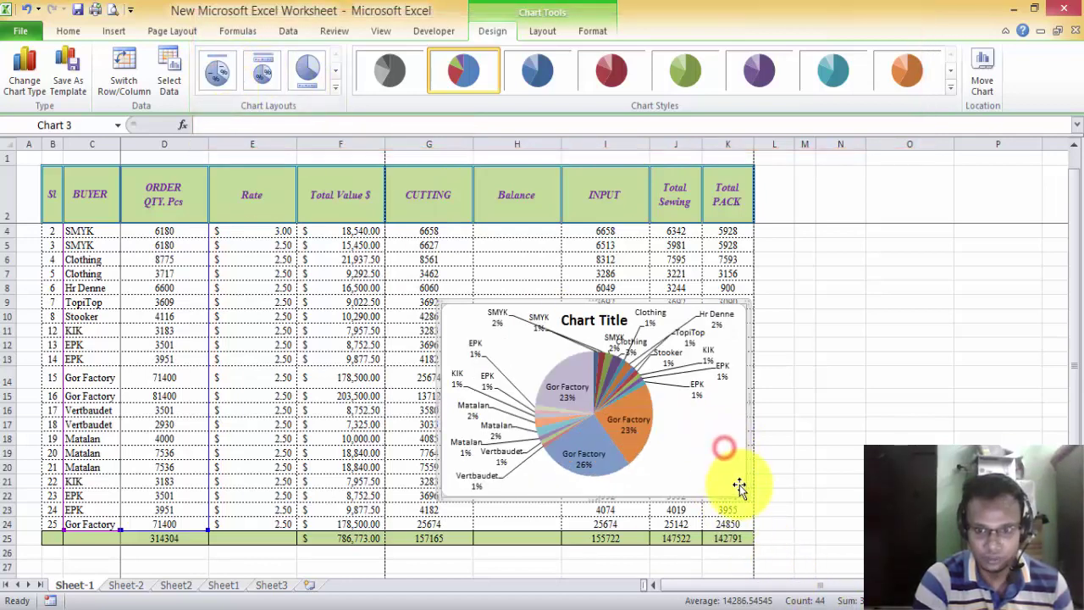
mouse_move(735, 470)
left_mouse_down()
mouse_move(1015, 413)
mouse_move(1069, 584)
left_mouse_up()
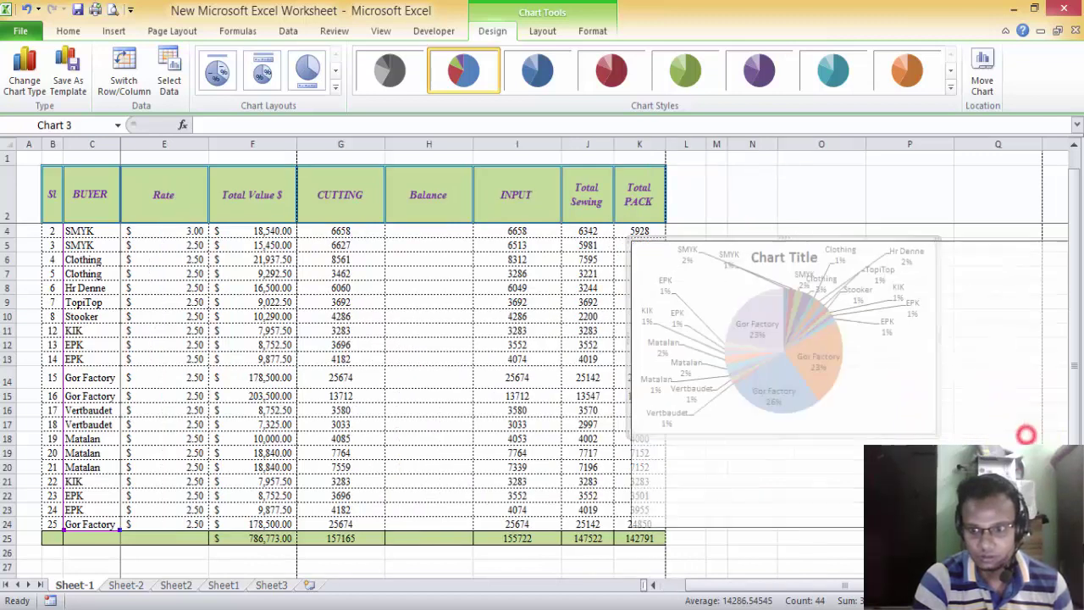
left_click(844, 491)
left_click(755, 301)
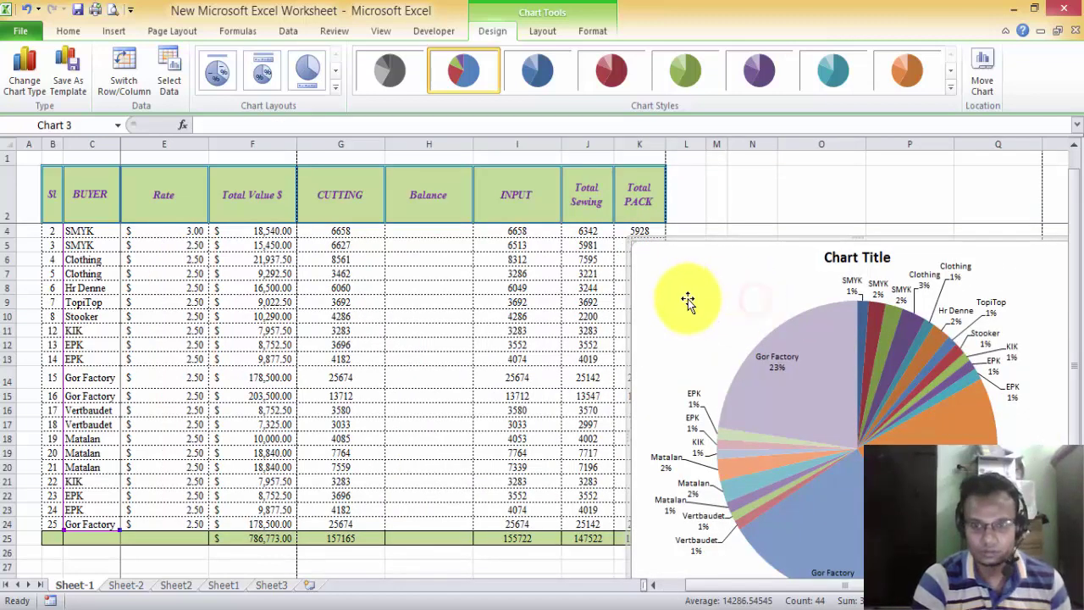
left_click(726, 244)
key("Delete")
scroll(782, 320, "up", 1)
left_click(782, 330)
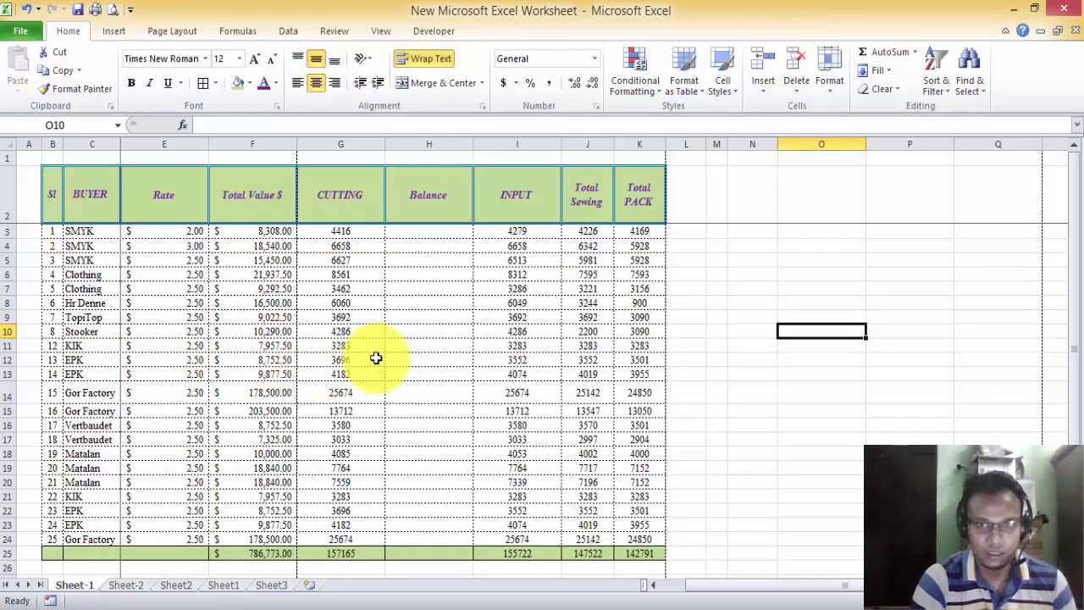
left_click(122, 32)
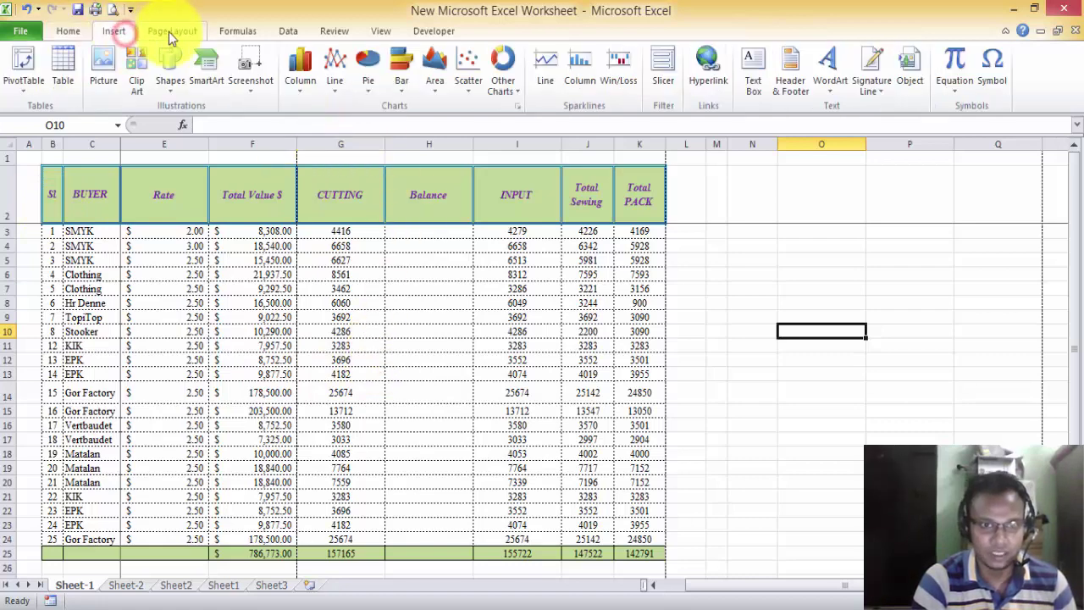
left_click(172, 31)
left_click(237, 31)
left_click(288, 31)
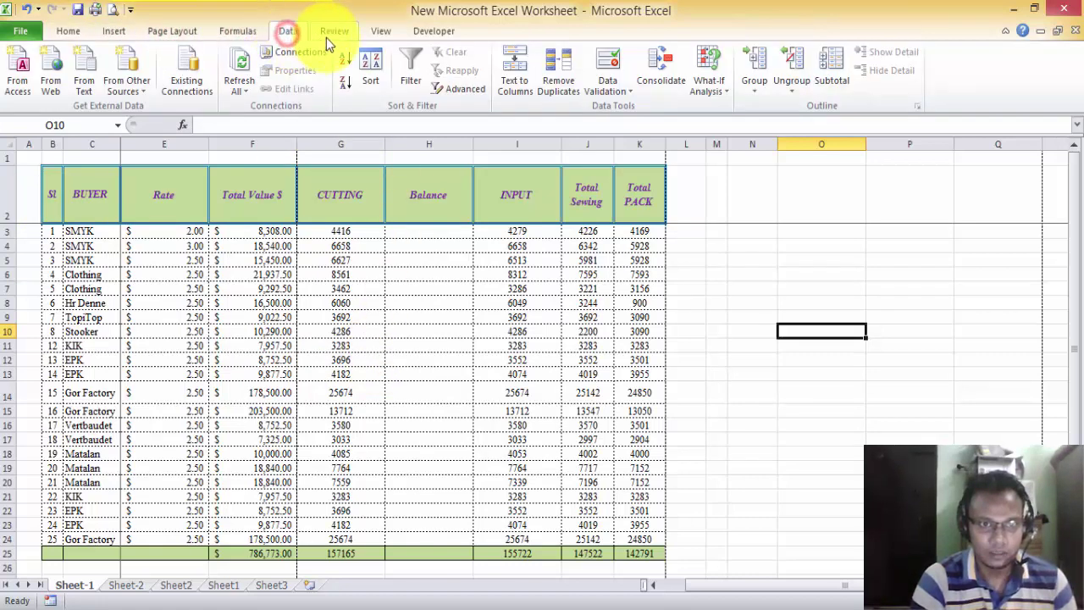
left_click(335, 32)
left_click(371, 32)
left_click(68, 31)
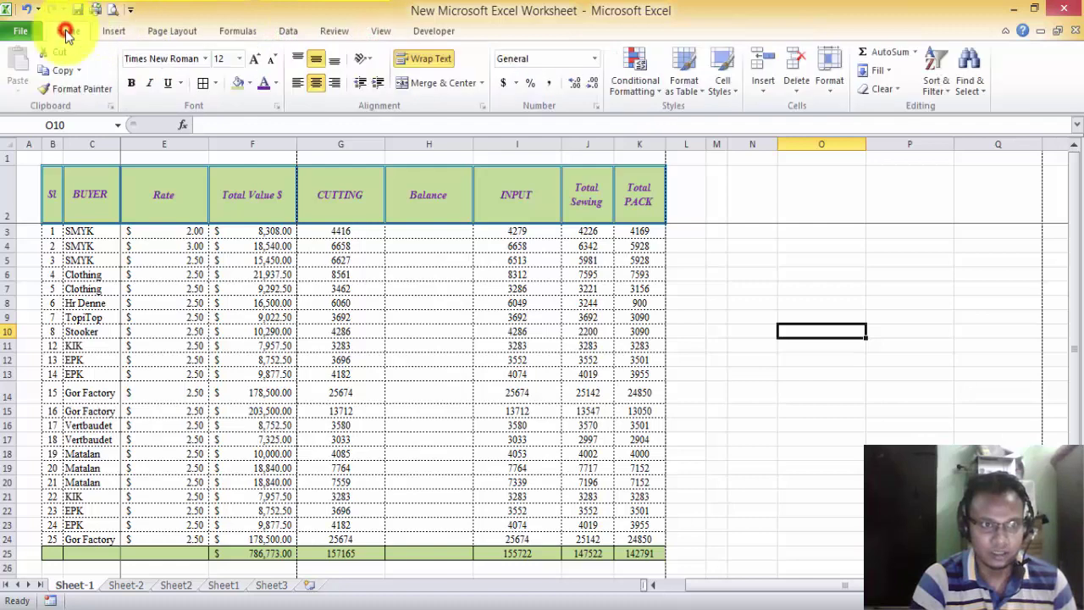
left_click(432, 354)
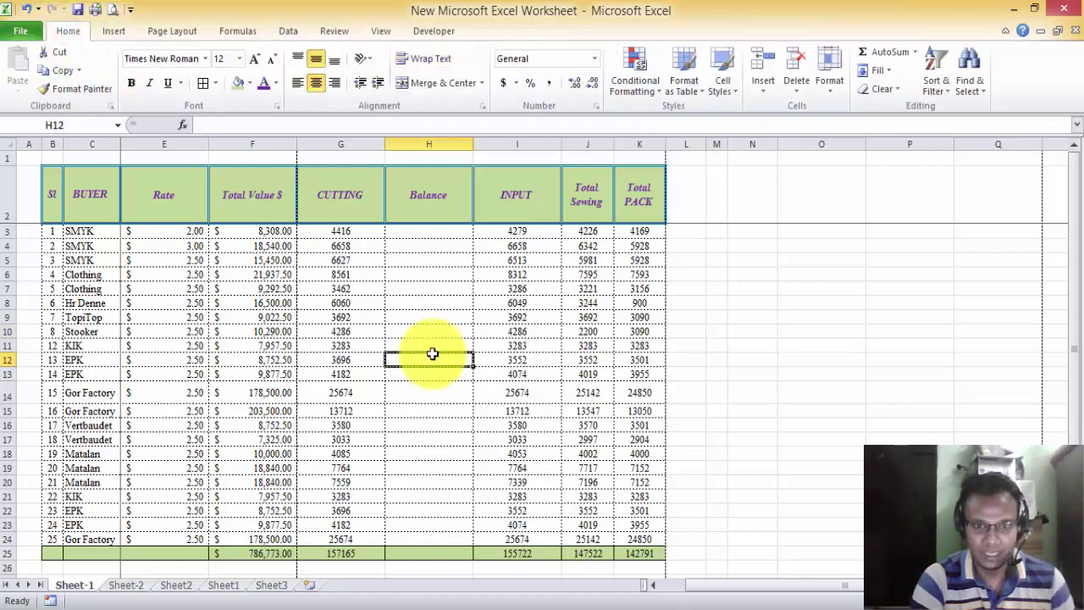
left_click(432, 397)
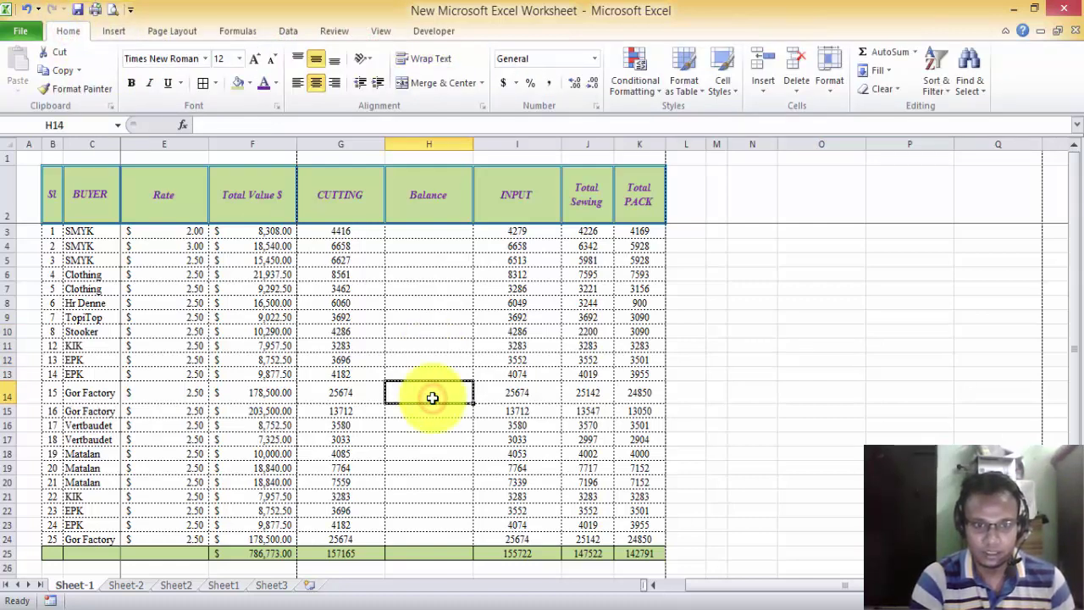
left_click(358, 395)
left_click(353, 373)
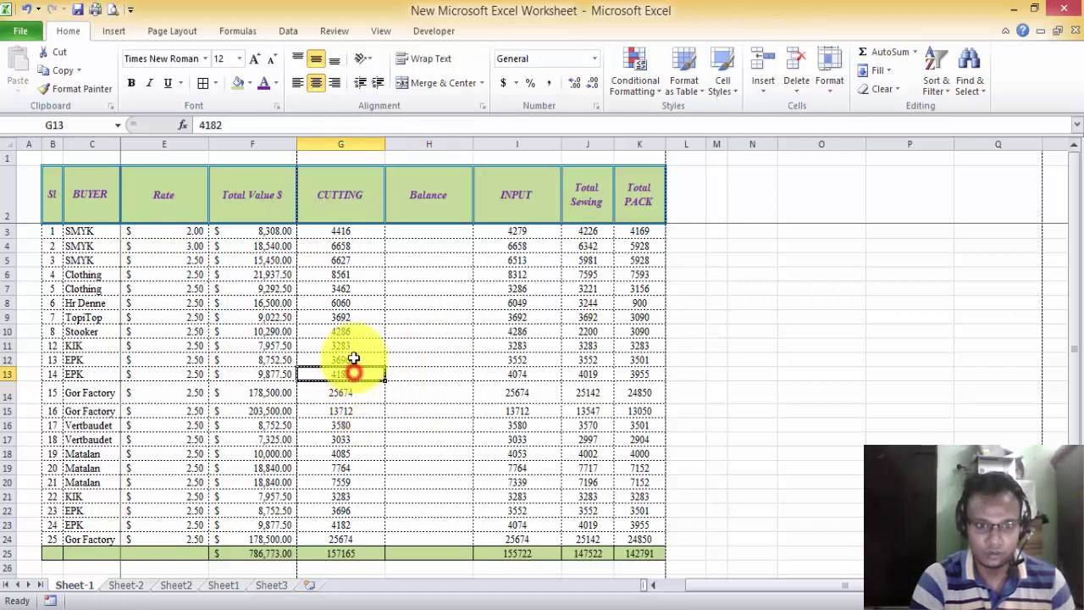
left_click(400, 345)
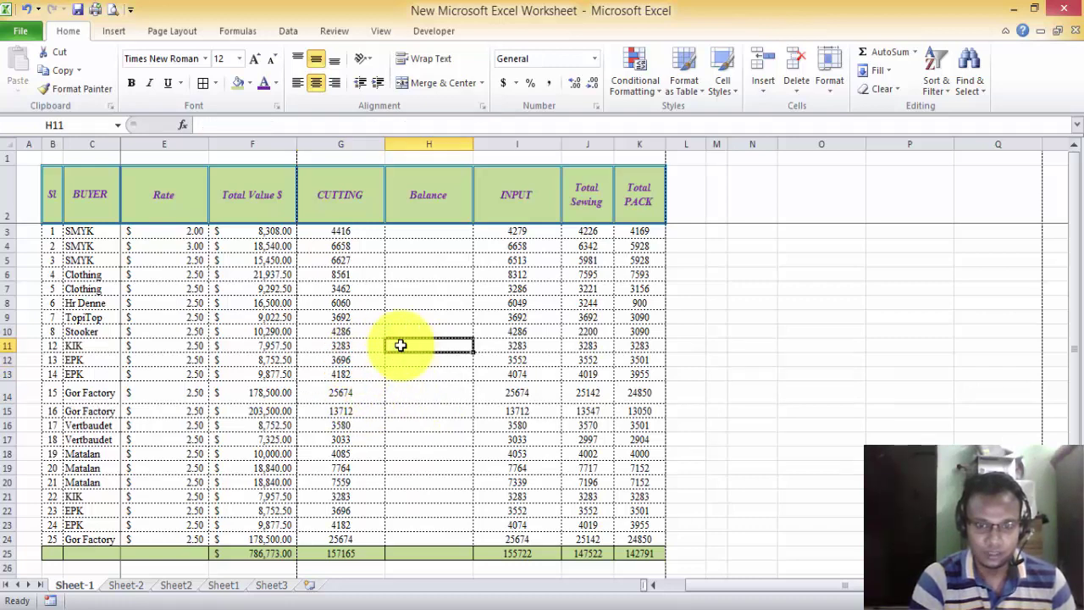